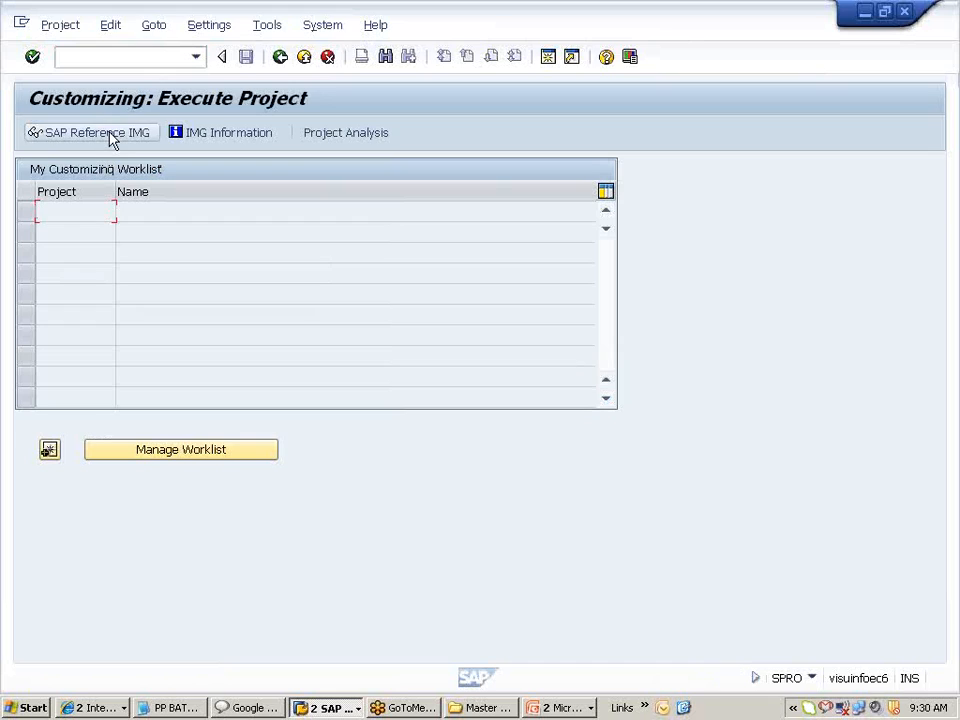
- Open the SAP Reference IMG and reach the Item Categories customizing activity under Production > Basic Data > Bill of Material
click(111, 134)
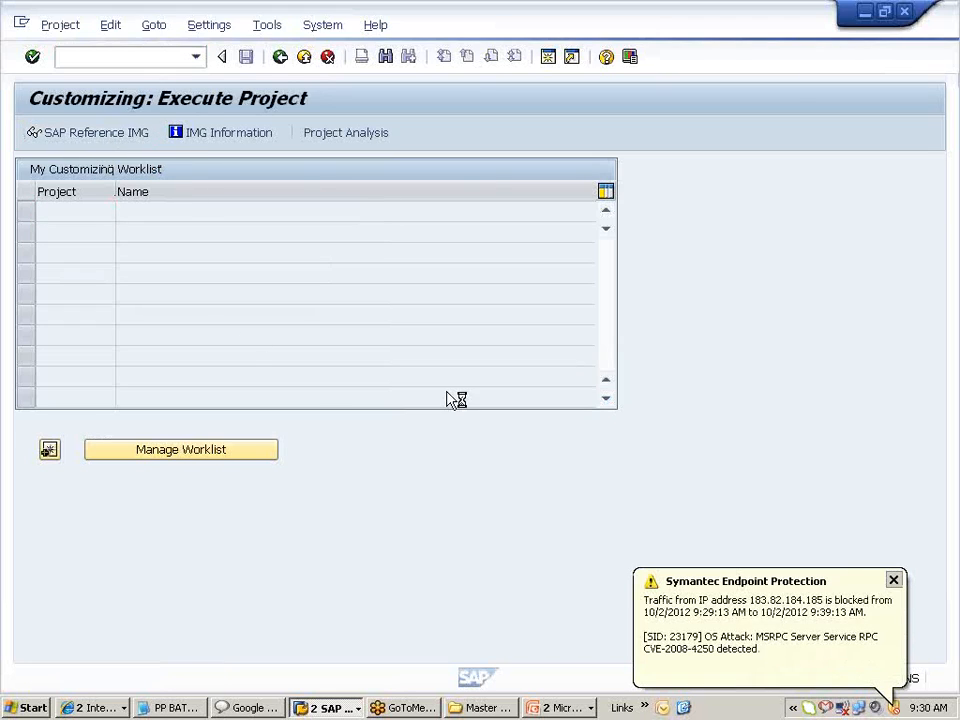
click(893, 580)
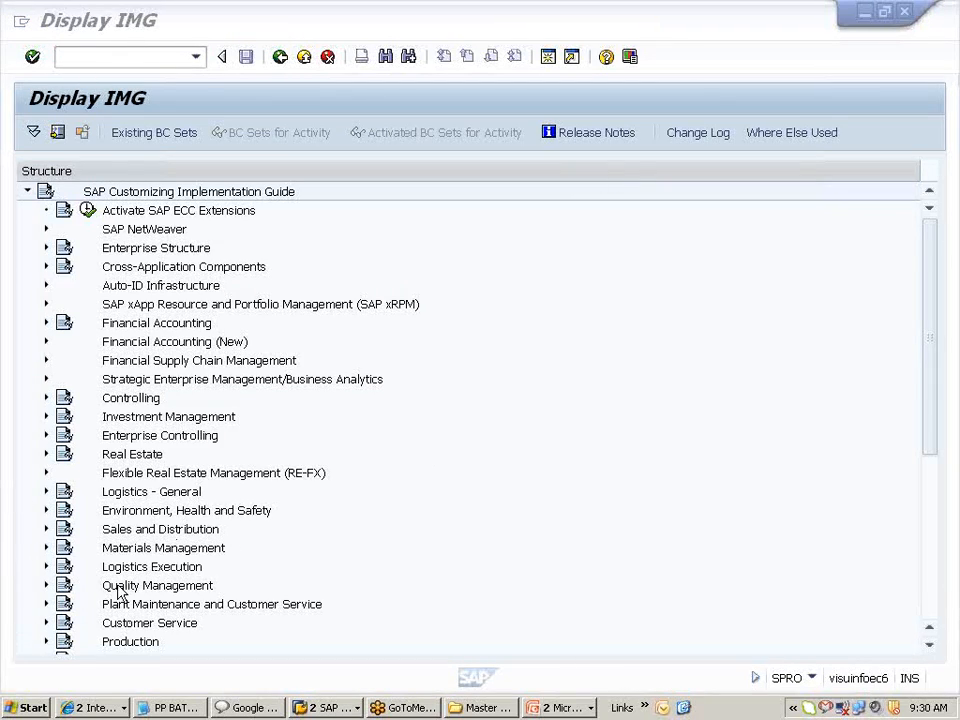
click(46, 641)
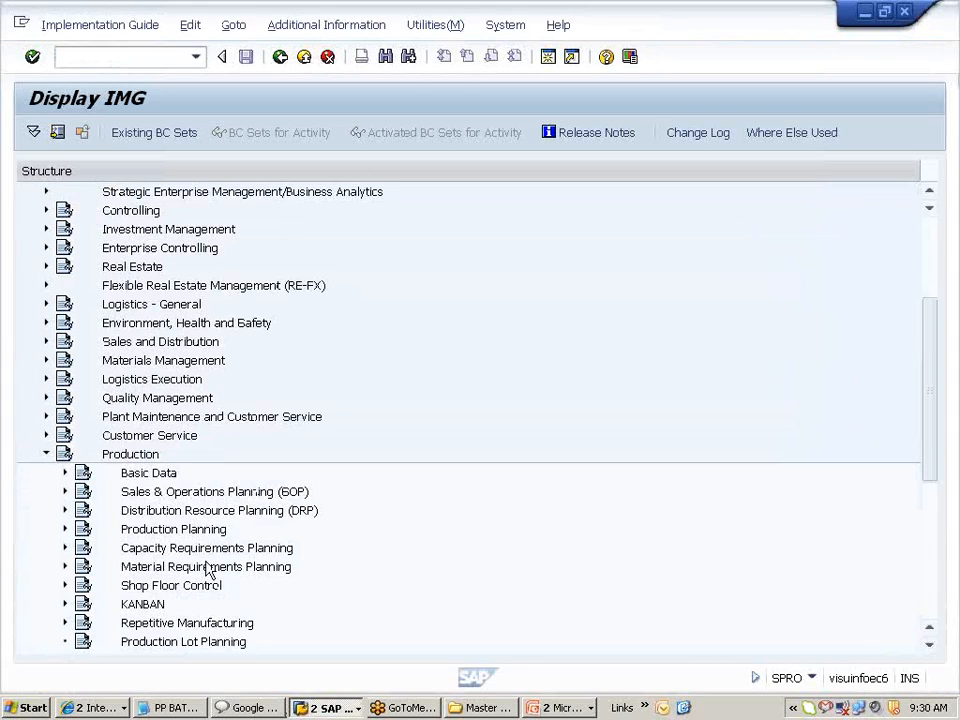
click(64, 472)
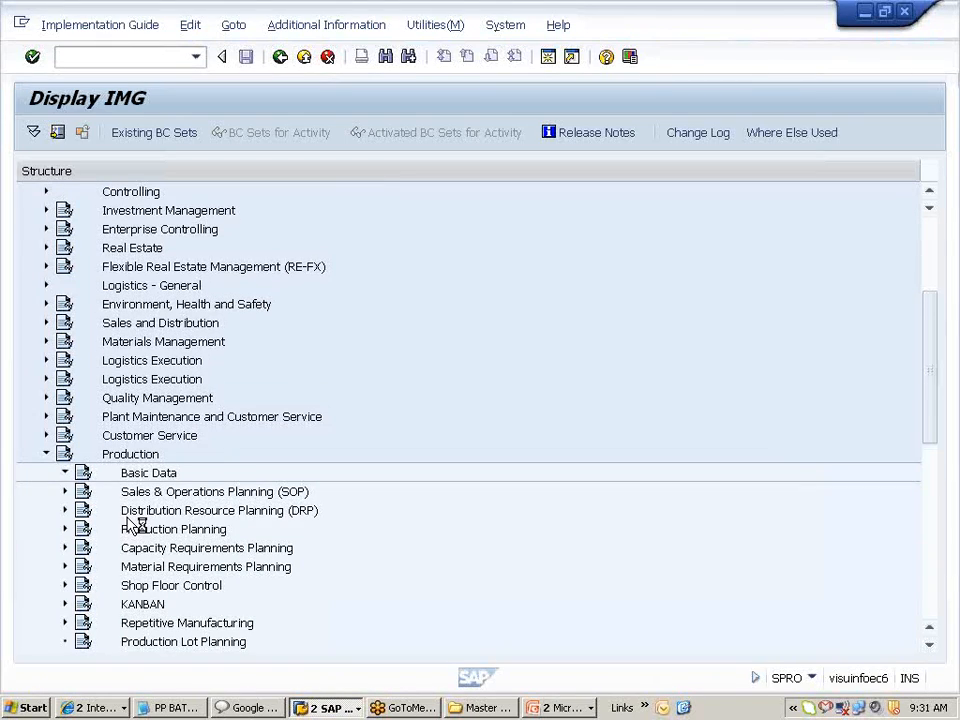
click(84, 472)
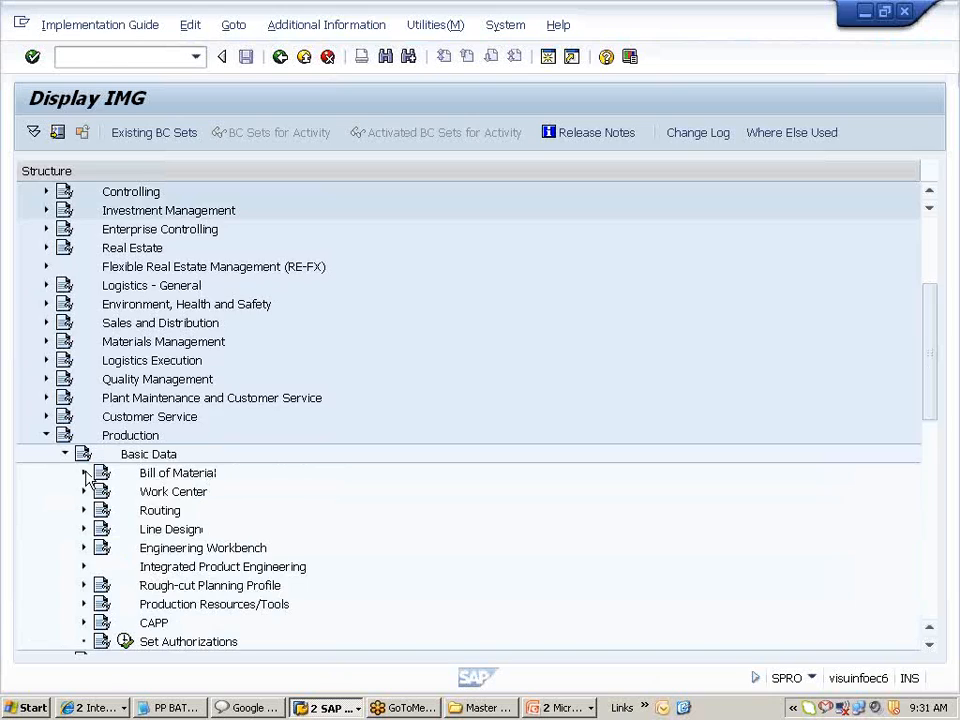
click(102, 528)
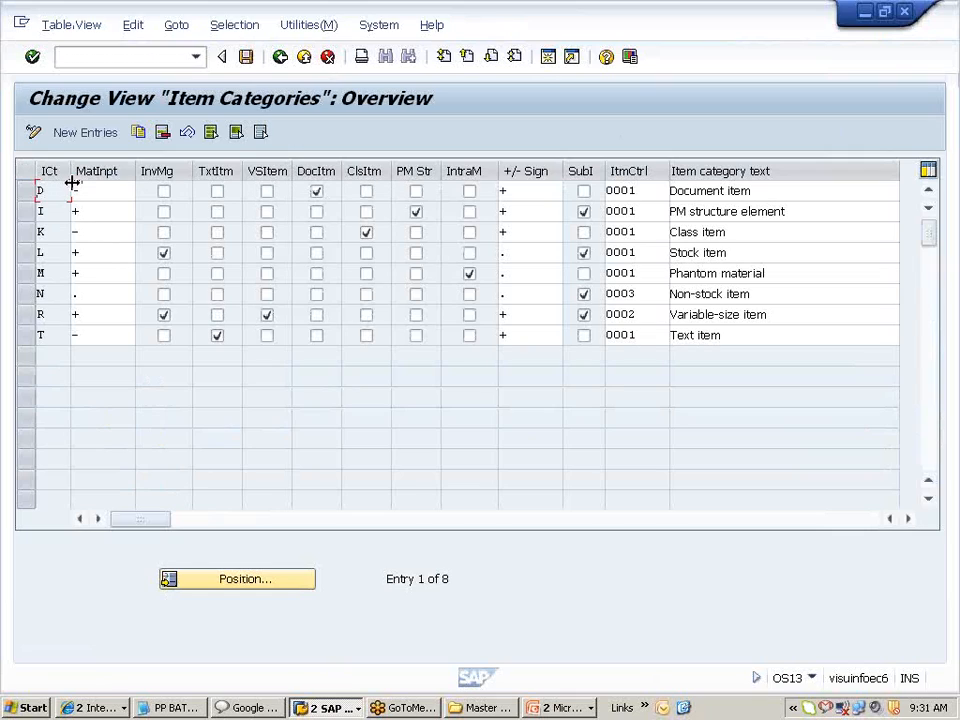
- Go through the item category texts one by one, from Document item down to Text item
click(672, 193)
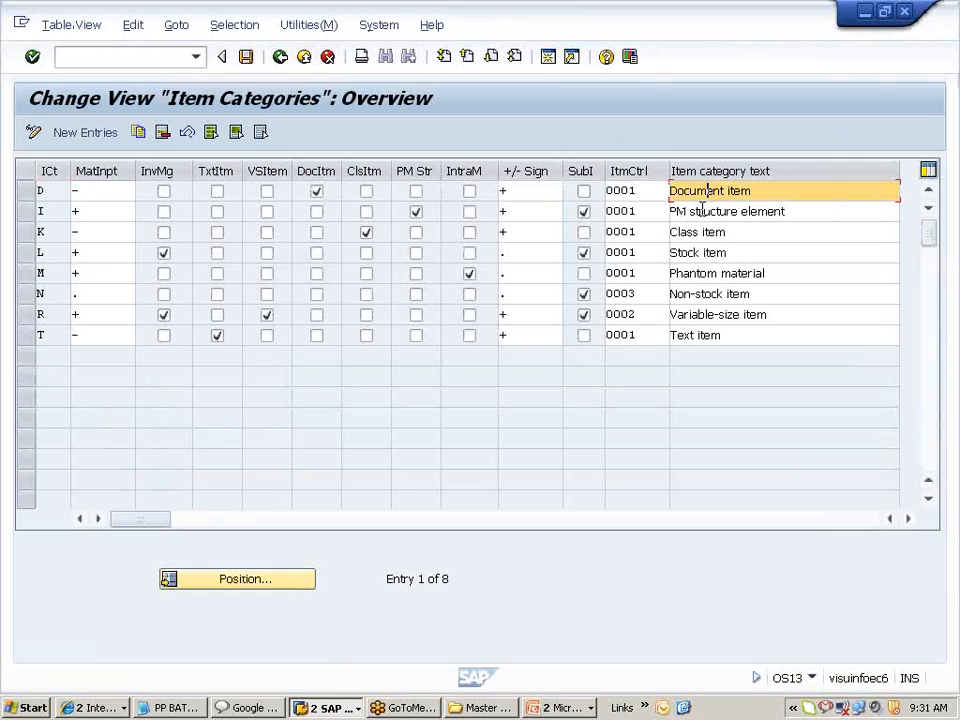
click(701, 211)
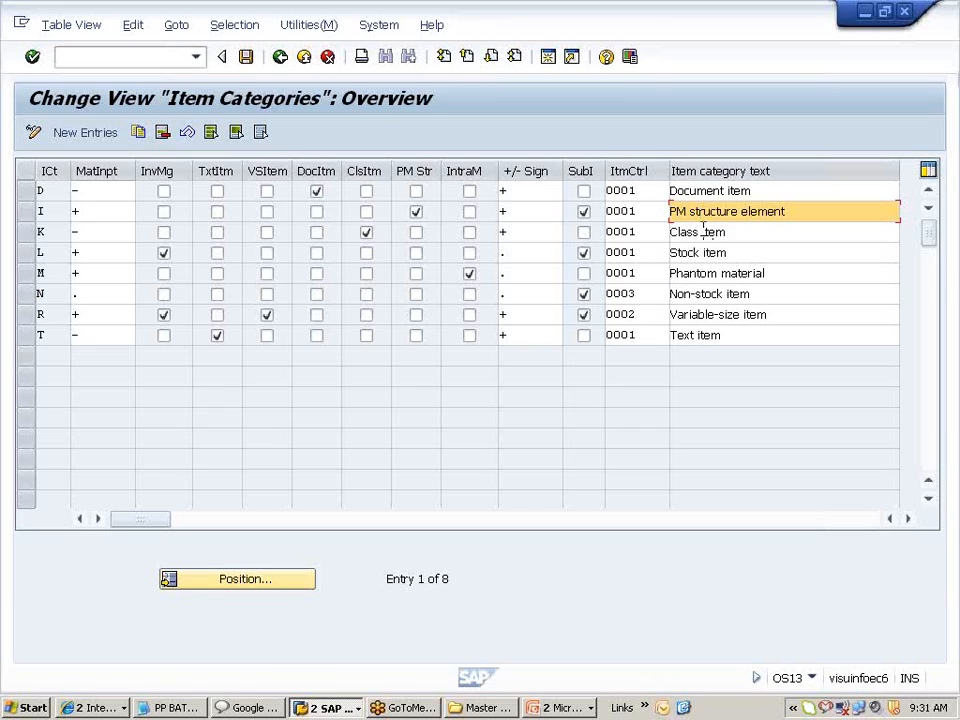
click(704, 230)
click(707, 252)
click(704, 273)
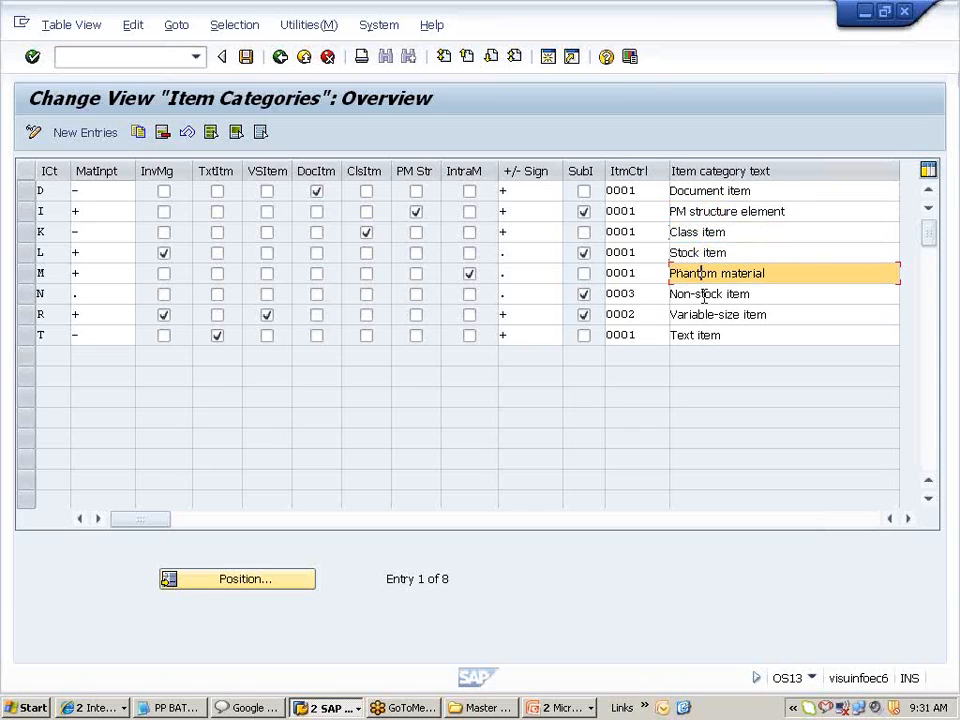
click(704, 294)
click(704, 315)
click(690, 336)
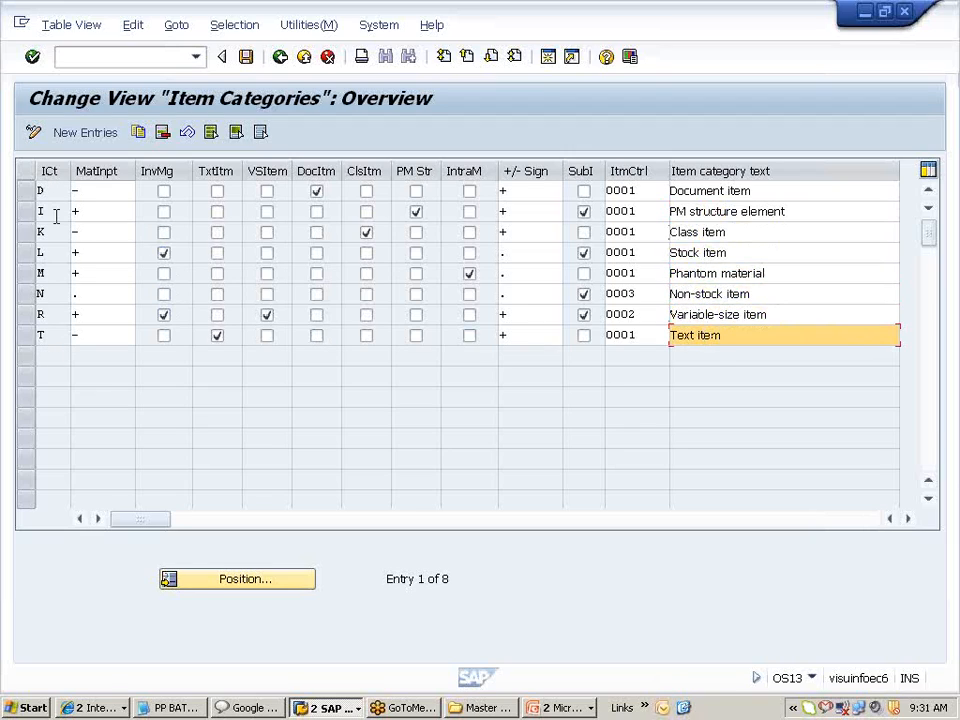
- Switch to the PP BATCH.txt note in Notepad and write the line "LNR TDM K I" below the material list
key(alt+Tab)
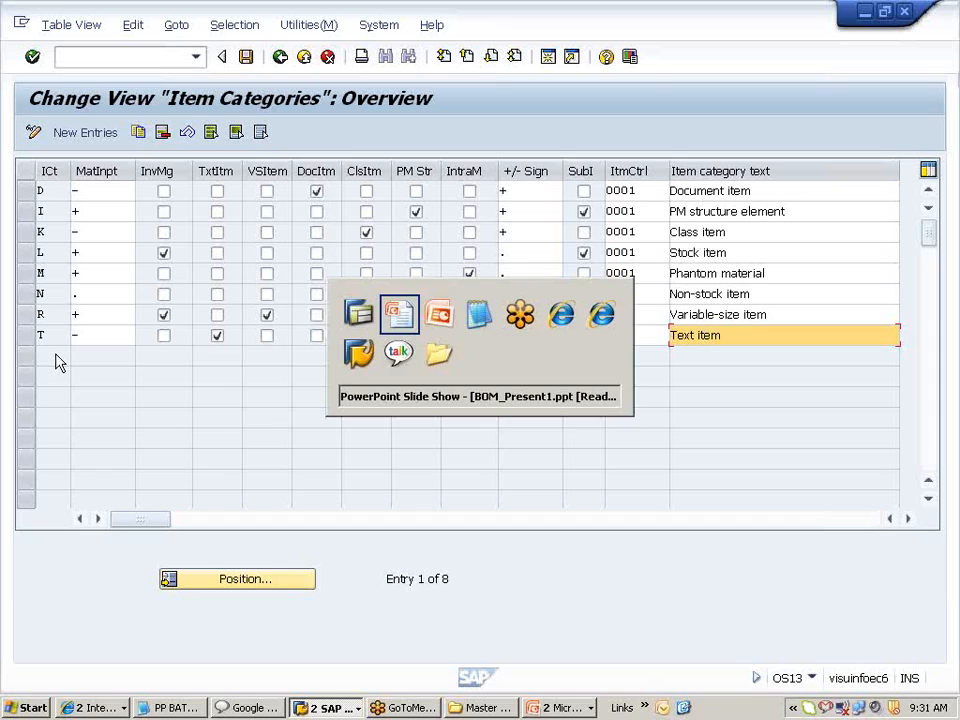
key(alt+Tab)
key(alt+Tab)
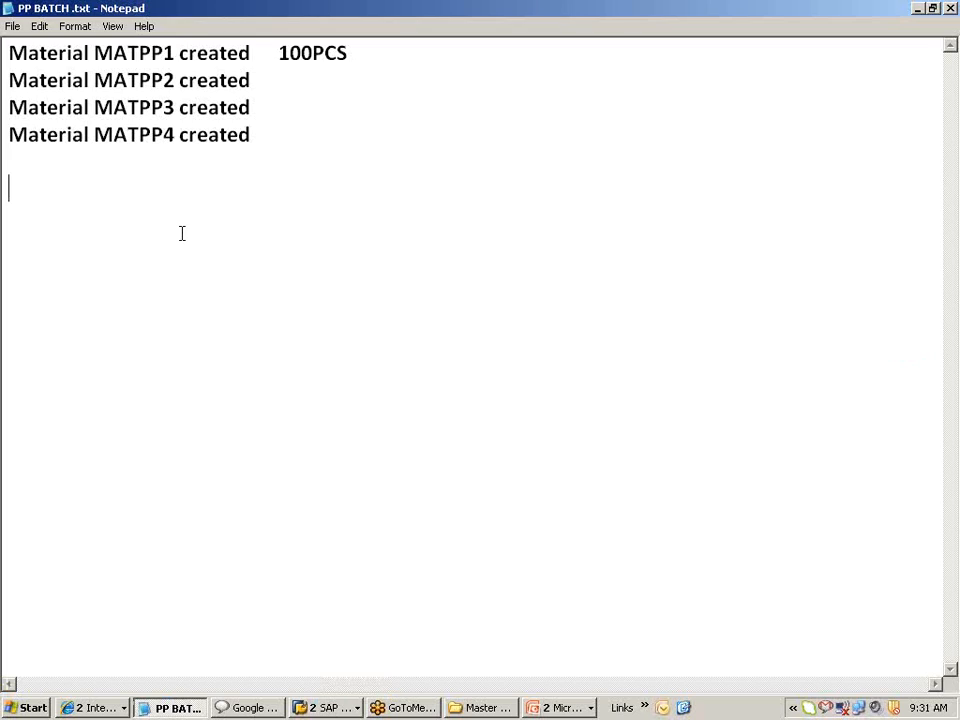
text(LNR)
key(BackSpace)
key(BackSpace)
text(NR TD)
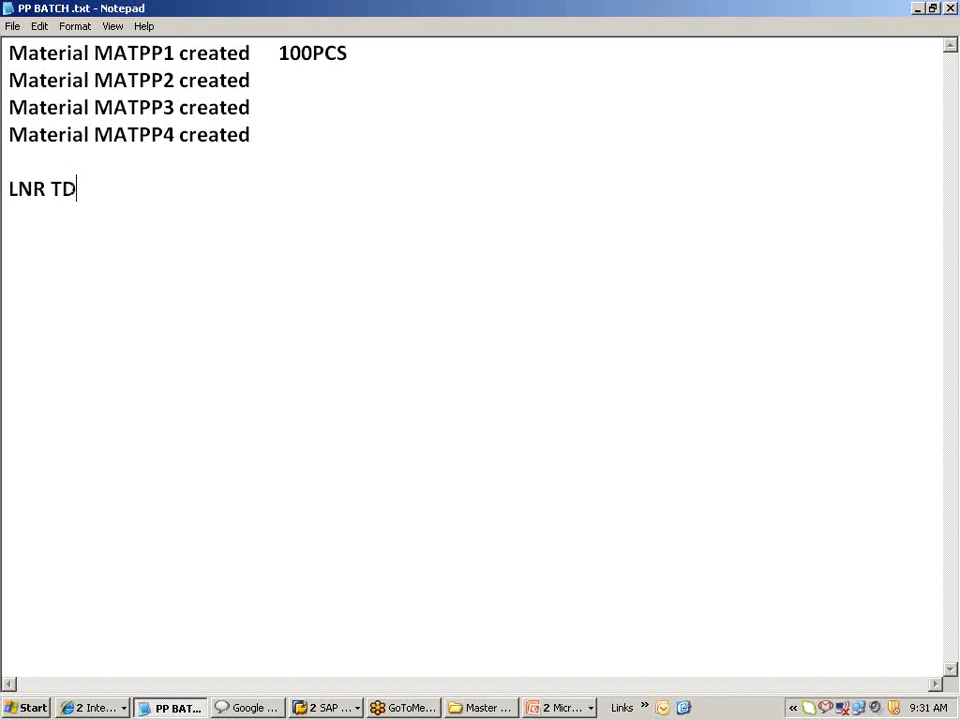
text(M K I)
- Review the item category codes in the note, highlighting the groups in the LNR TDM K I line and glancing at the SAP table
drag(124, 189, 6, 194)
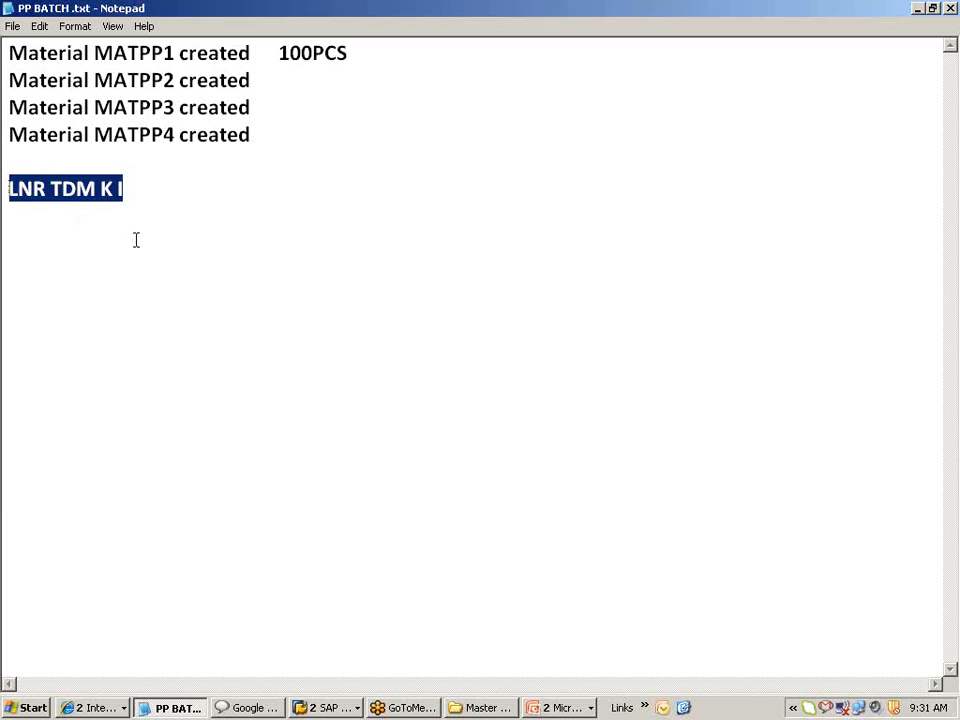
key(alt+Tab)
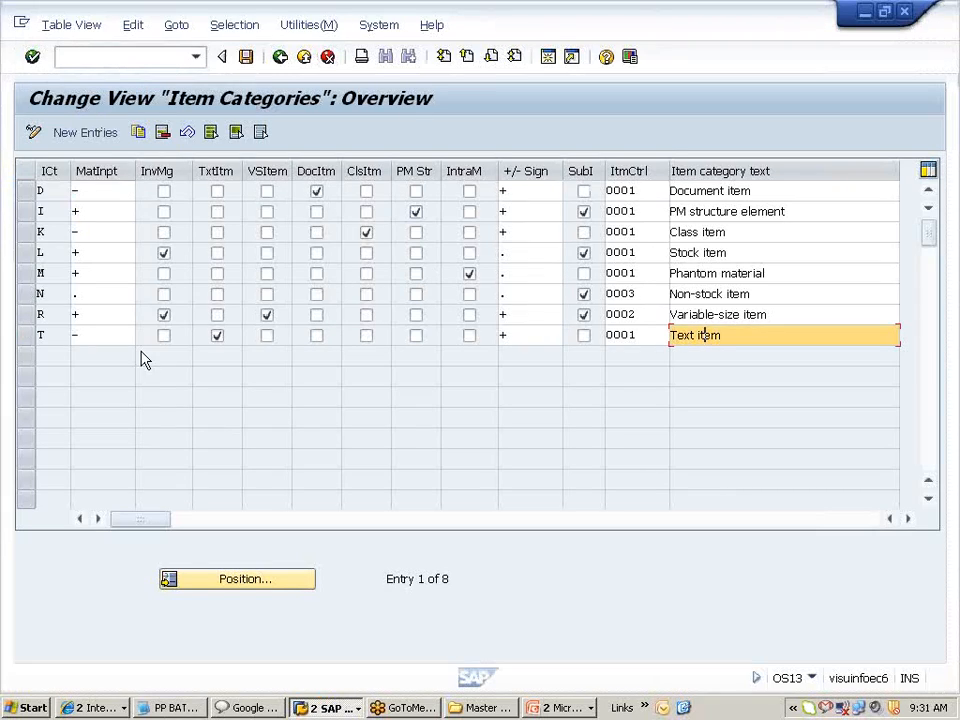
key(alt+Tab)
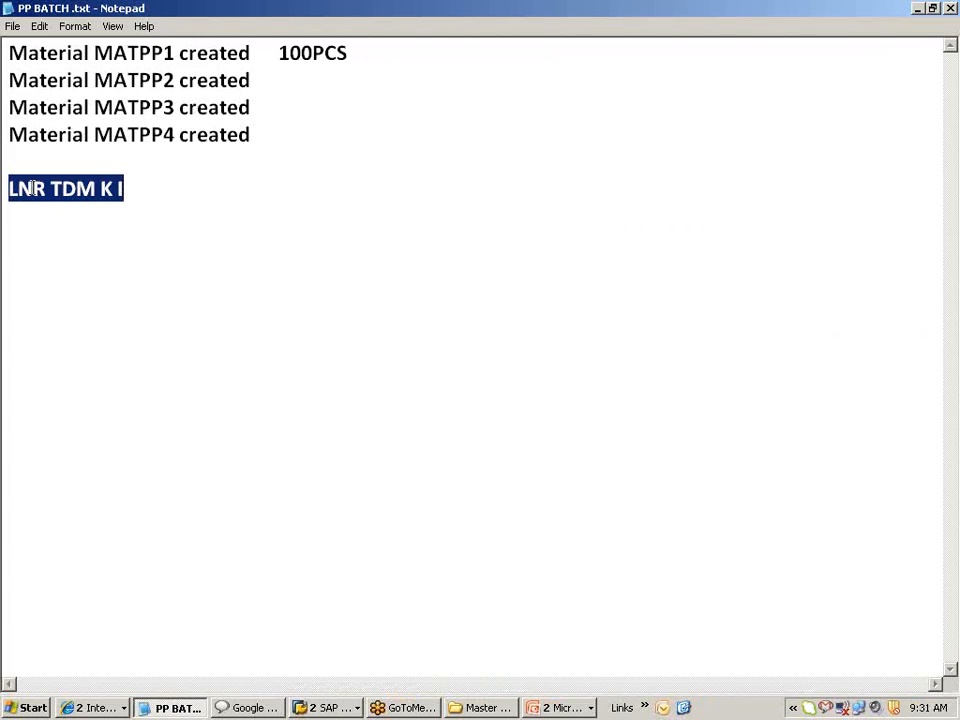
click(13, 189)
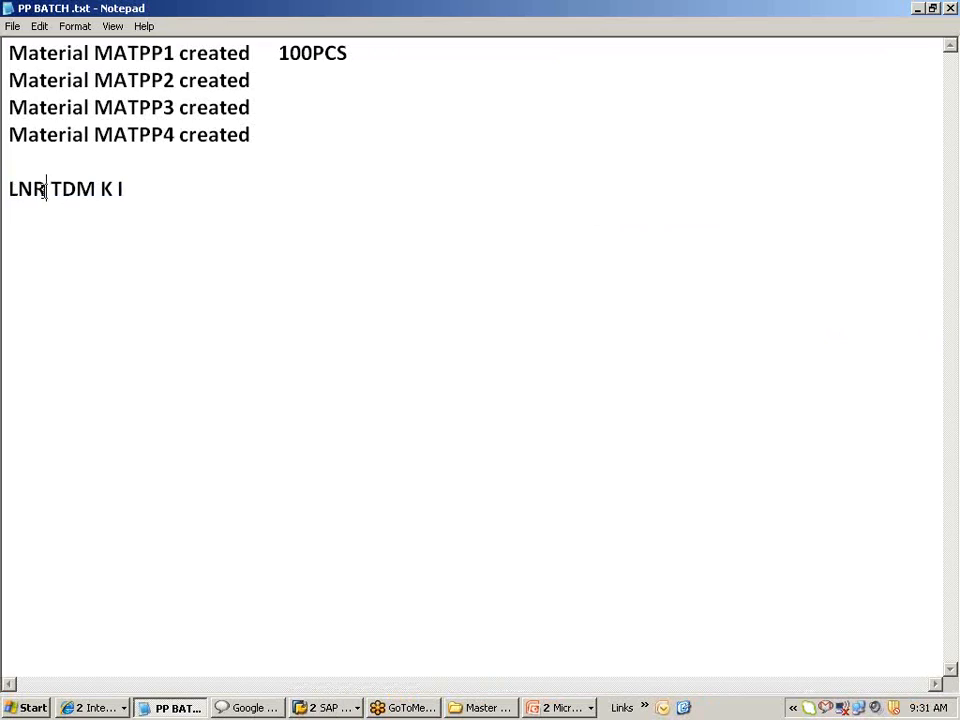
double_click(45, 189)
drag(98, 189, 52, 189)
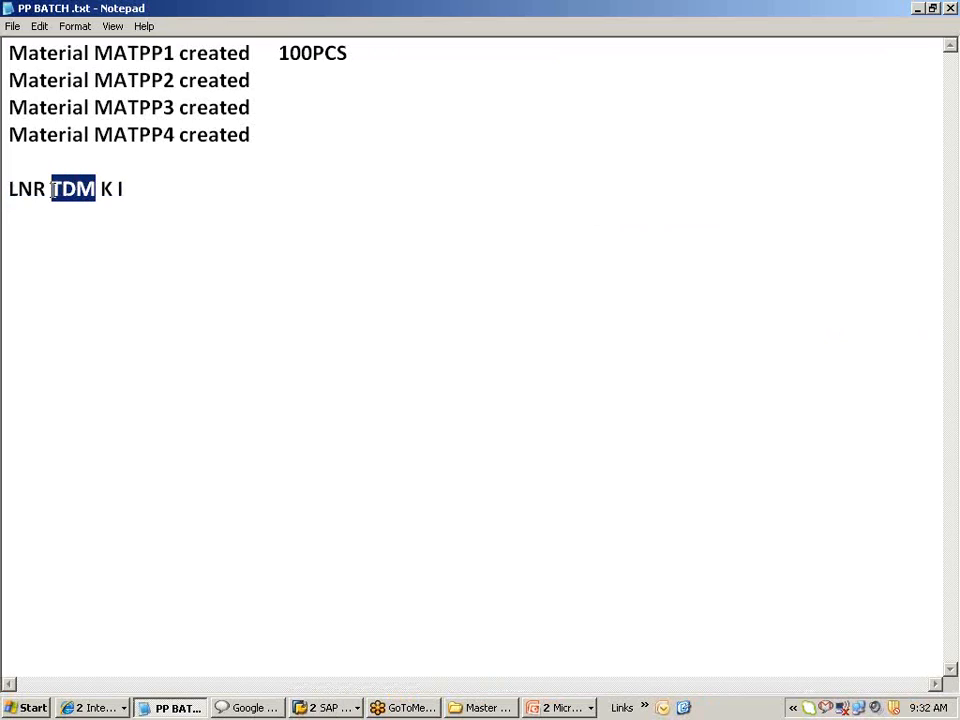
double_click(106, 189)
drag(126, 189, 8, 189)
click(139, 212)
click(94, 205)
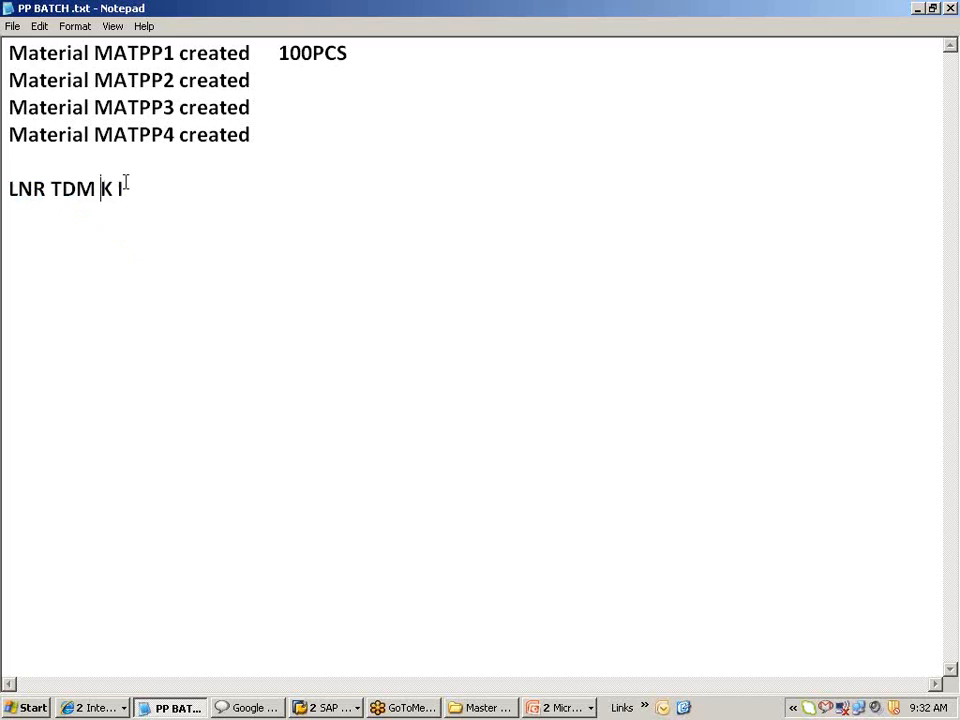
- Compare codes M and L in the Notepad line with SAP by marking the Phantom material and Stock item rows
key(alt+Tab)
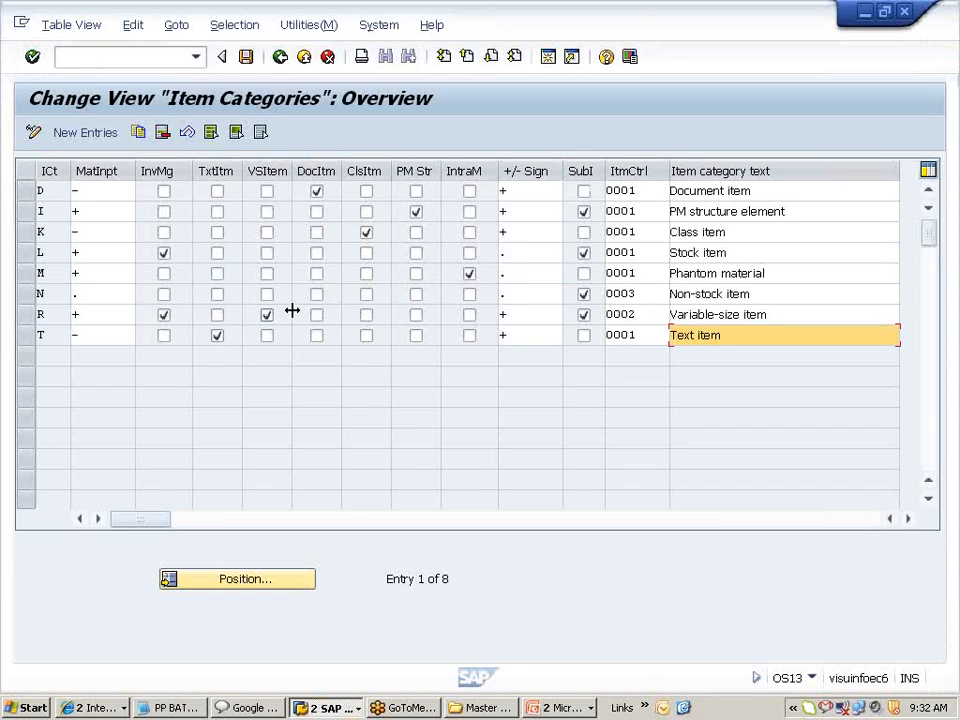
click(27, 273)
key(alt+Tab)
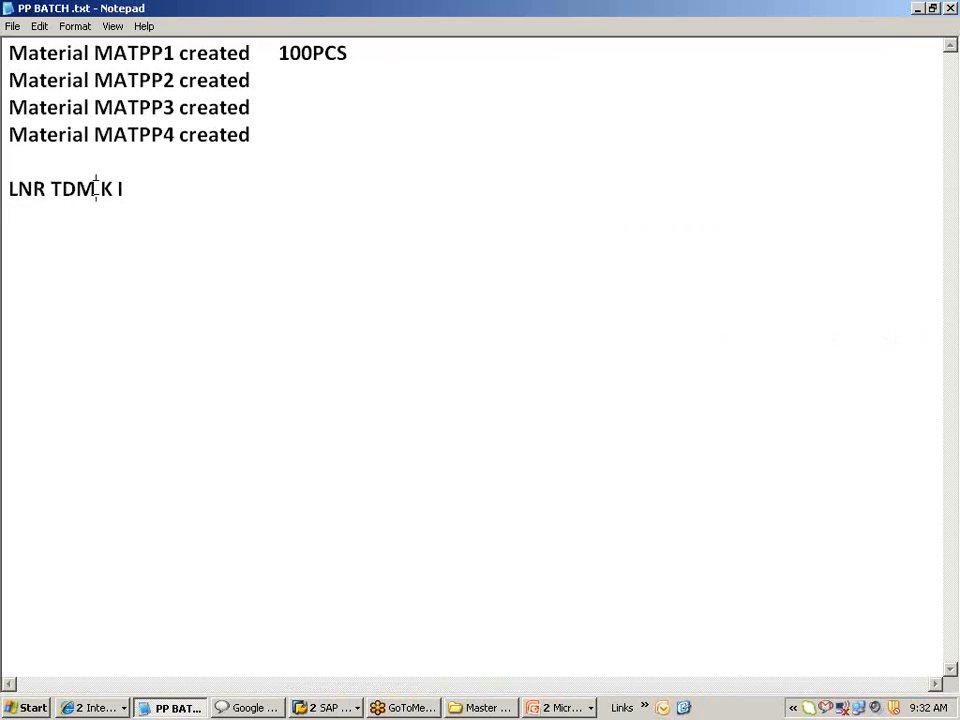
drag(96, 189, 80, 192)
click(84, 242)
double_click(12, 189)
key(alt+Tab)
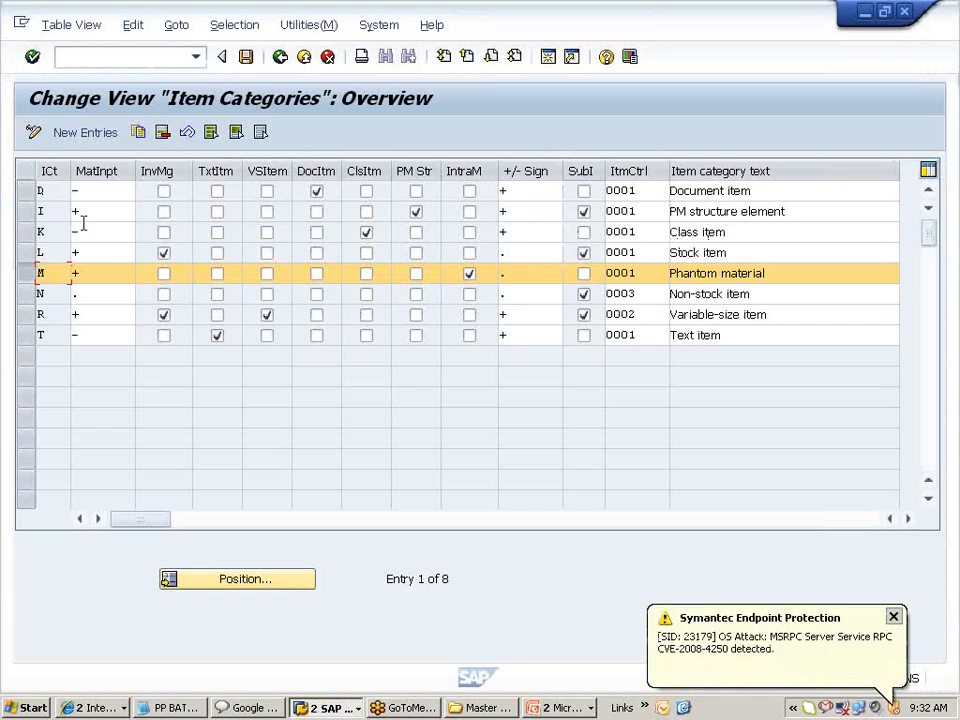
click(26, 252)
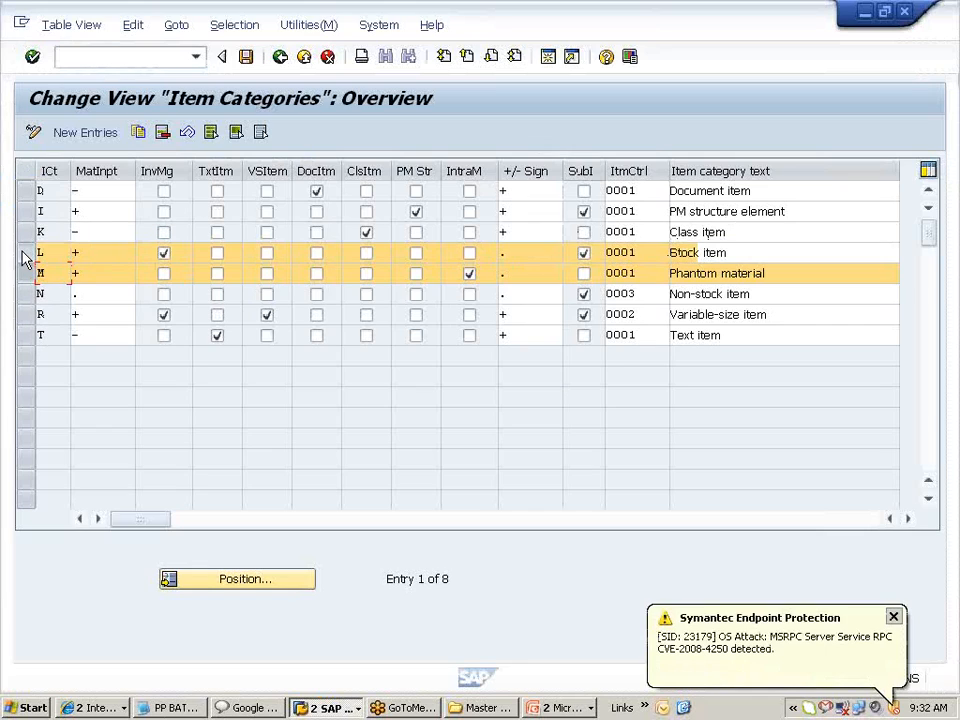
- Return to the Notepad note and examine the code groups LNR and TDM, checking briefly against the SAP table
key(alt+Tab)
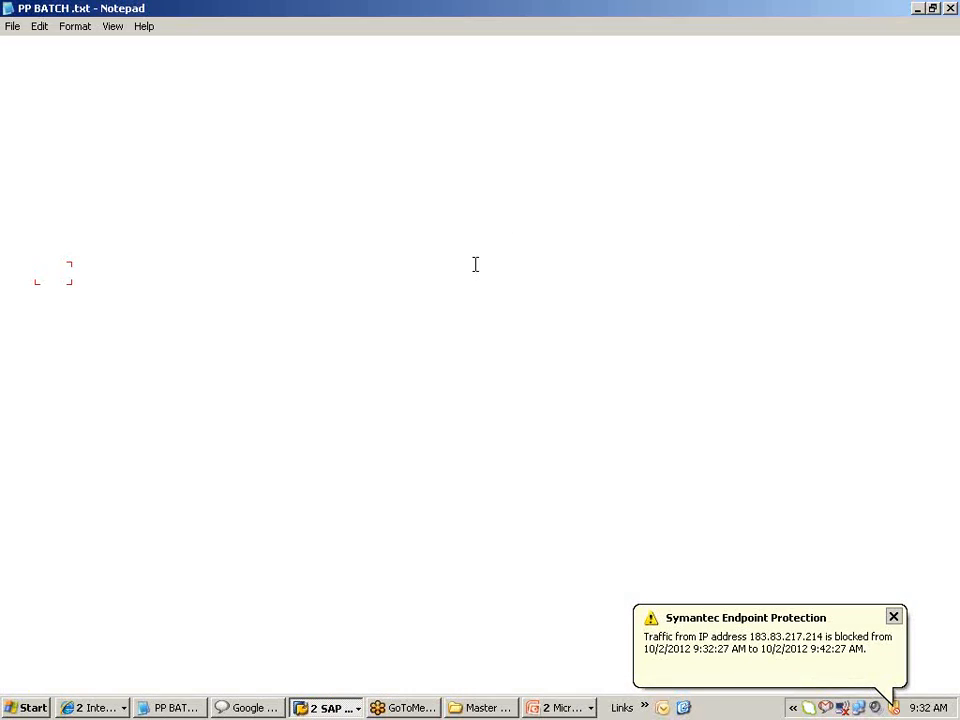
click(35, 190)
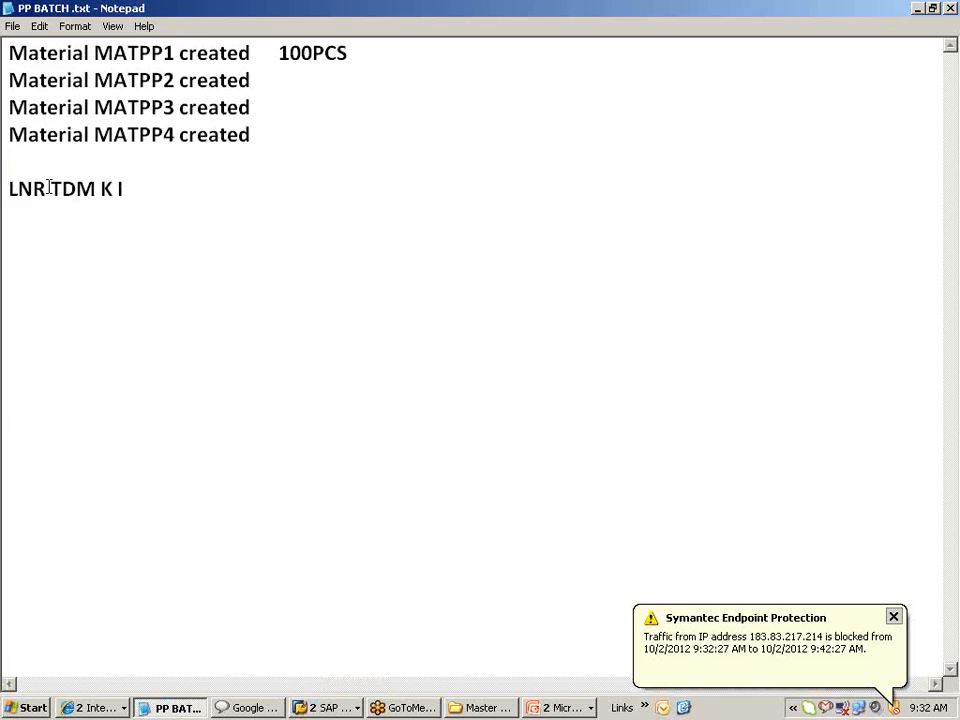
drag(46, 188, 12, 188)
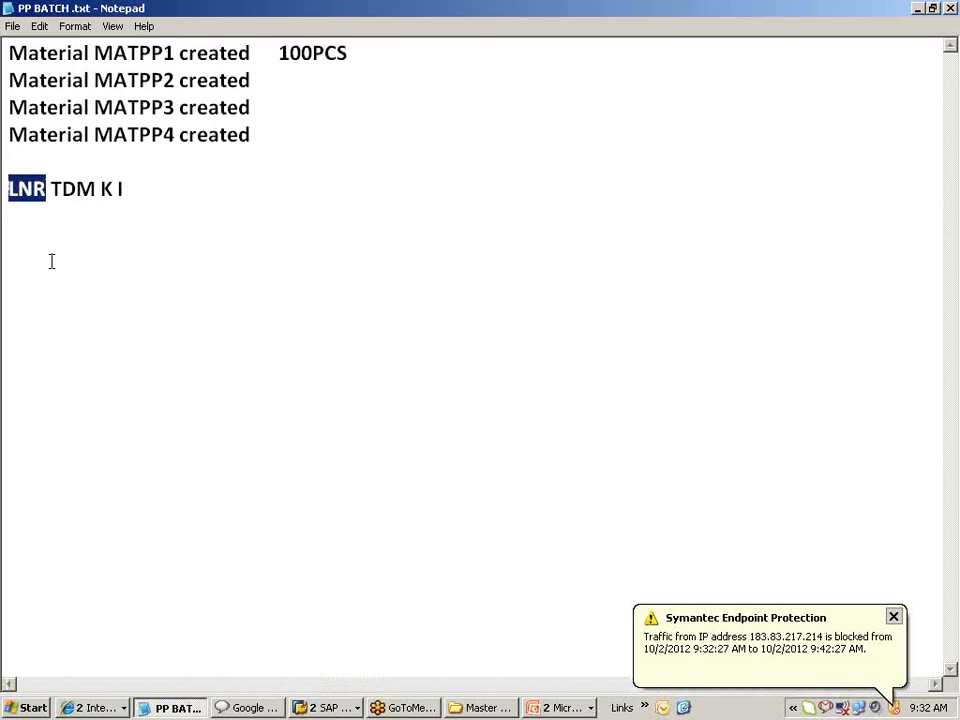
key(alt+Tab)
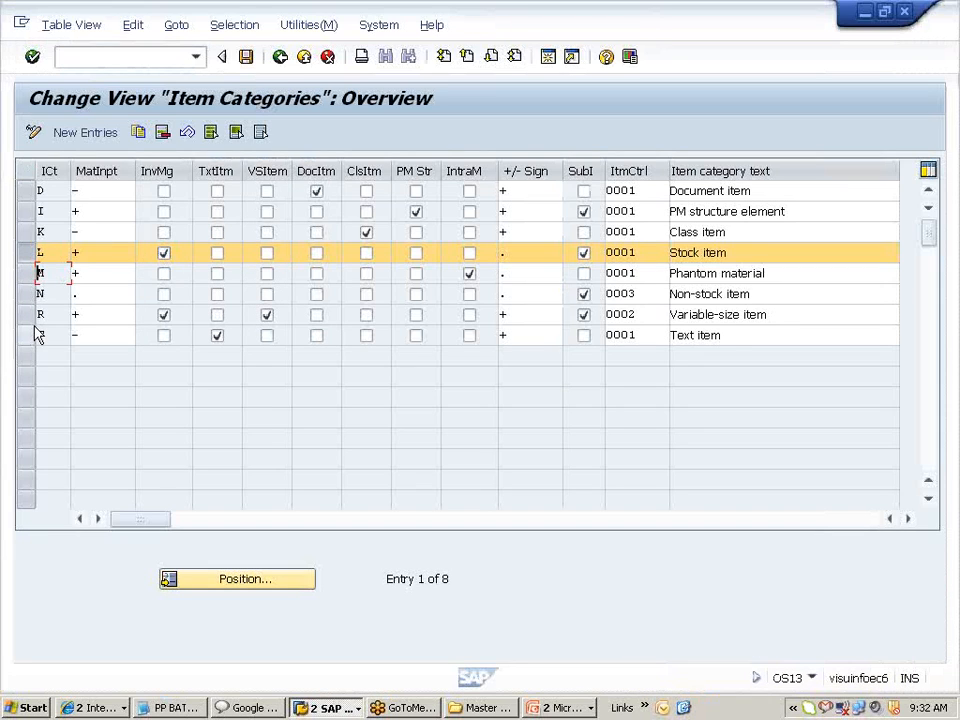
key(alt+Tab)
click(51, 188)
drag(51, 188, 8, 188)
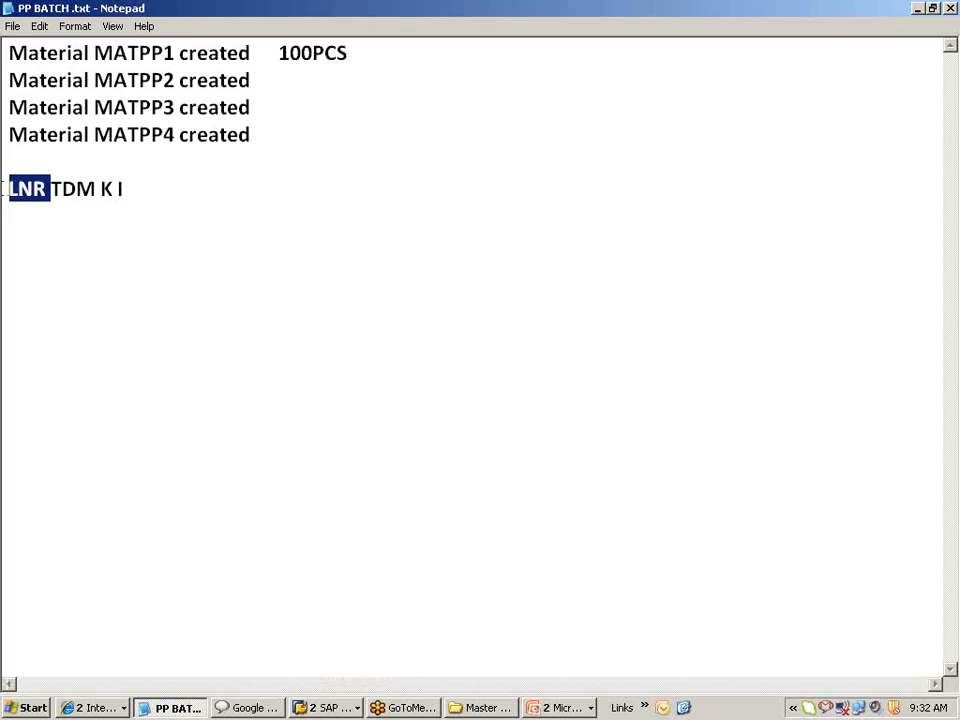
click(72, 294)
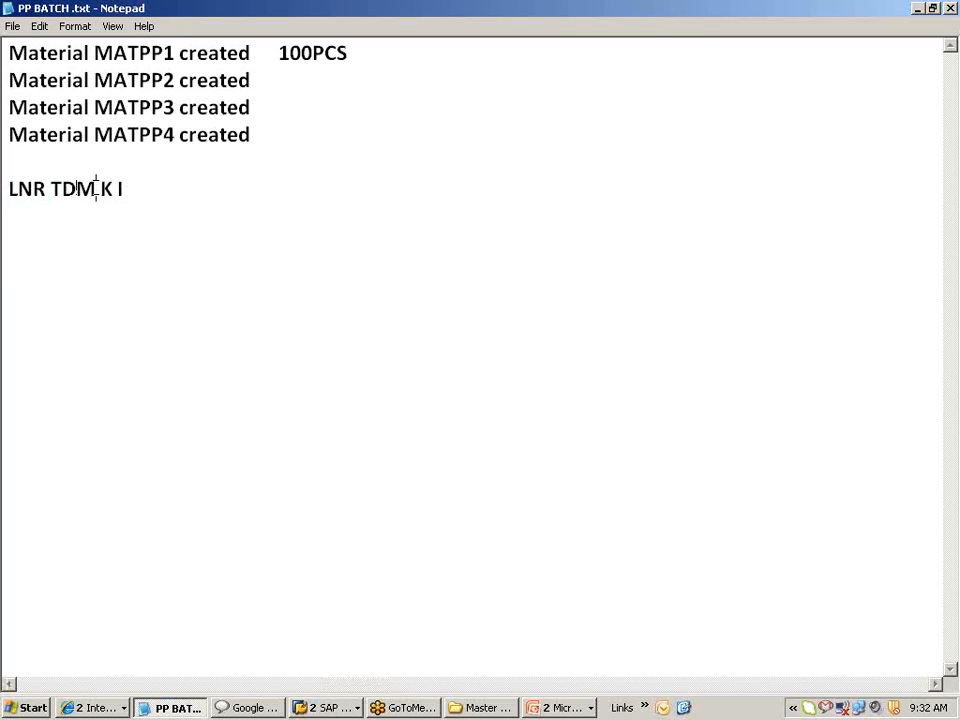
drag(96, 188, 51, 188)
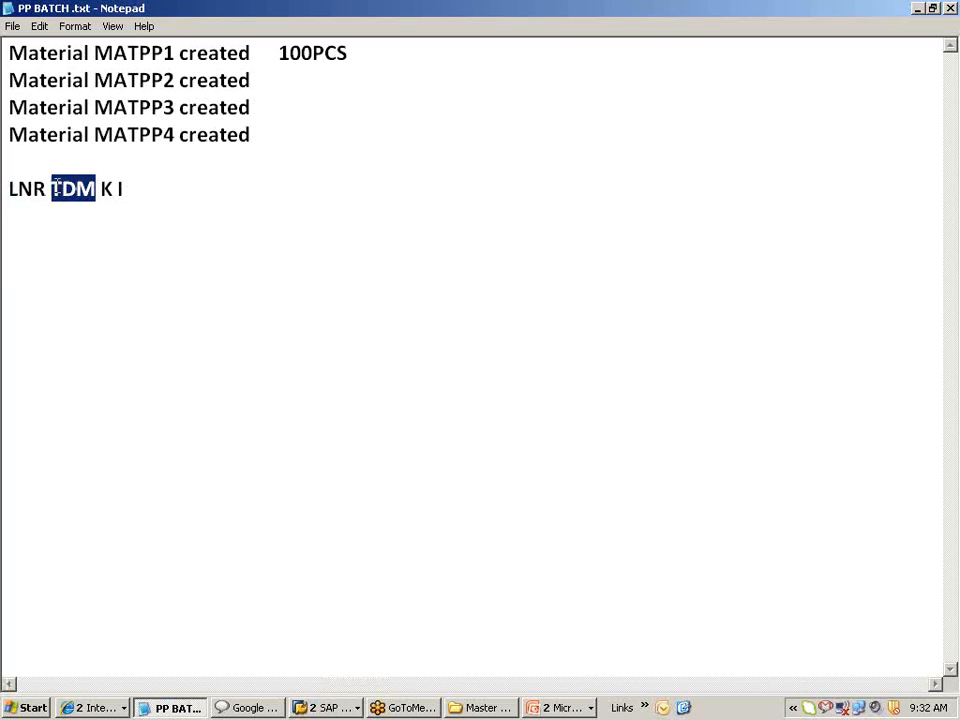
click(76, 188)
- Switch to the SAP item categories table and point out the Text item, Stock item and Document item rows by toggling their selection
key(alt+Tab)
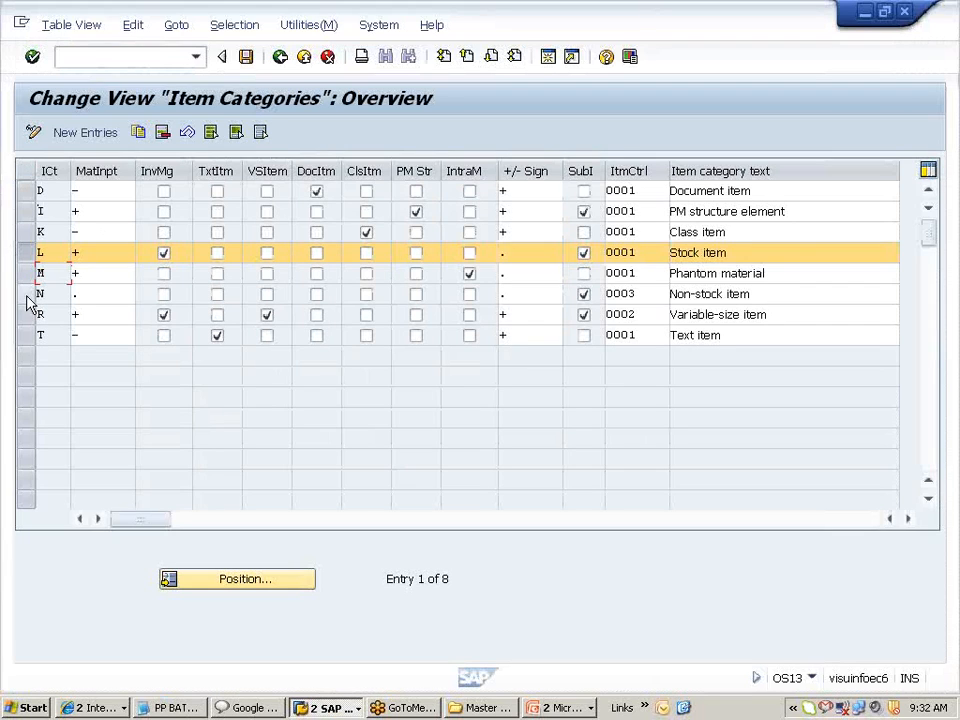
click(27, 336)
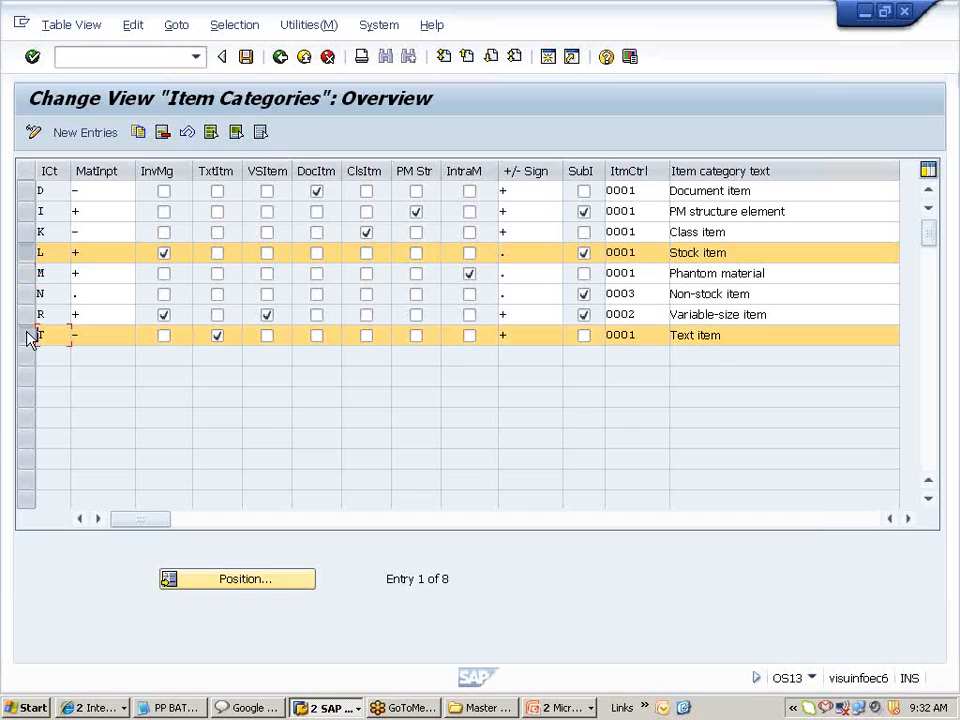
click(26, 252)
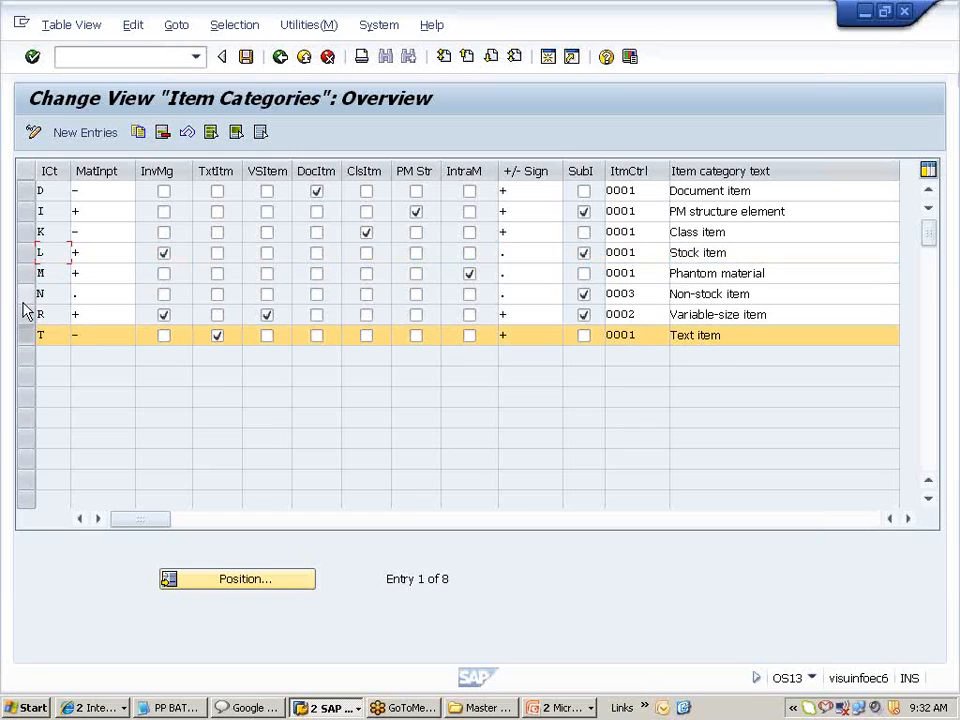
click(26, 190)
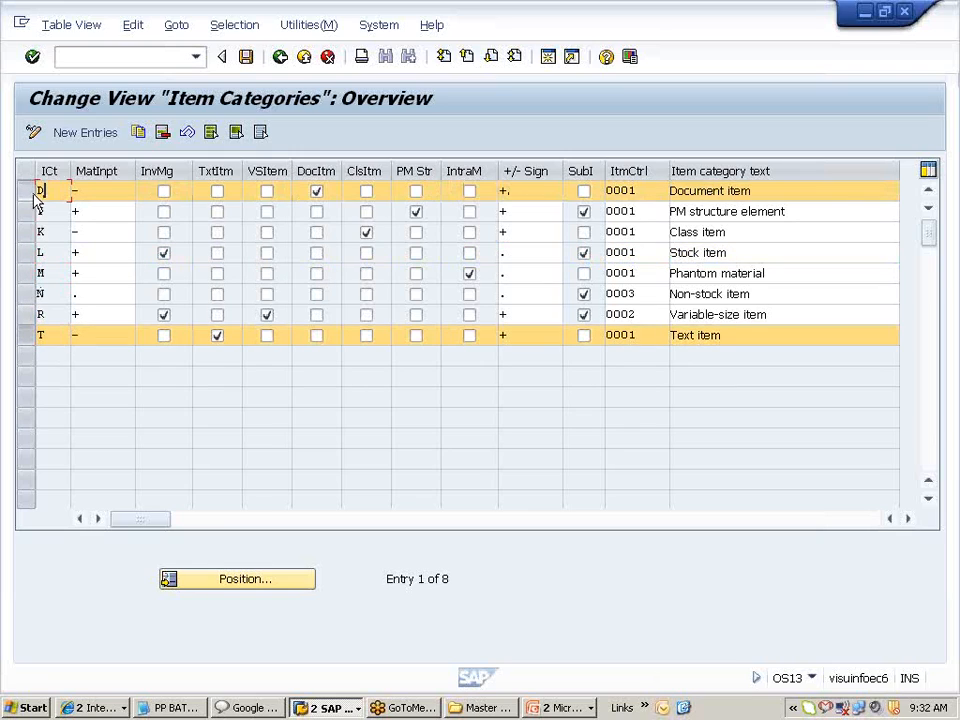
click(27, 336)
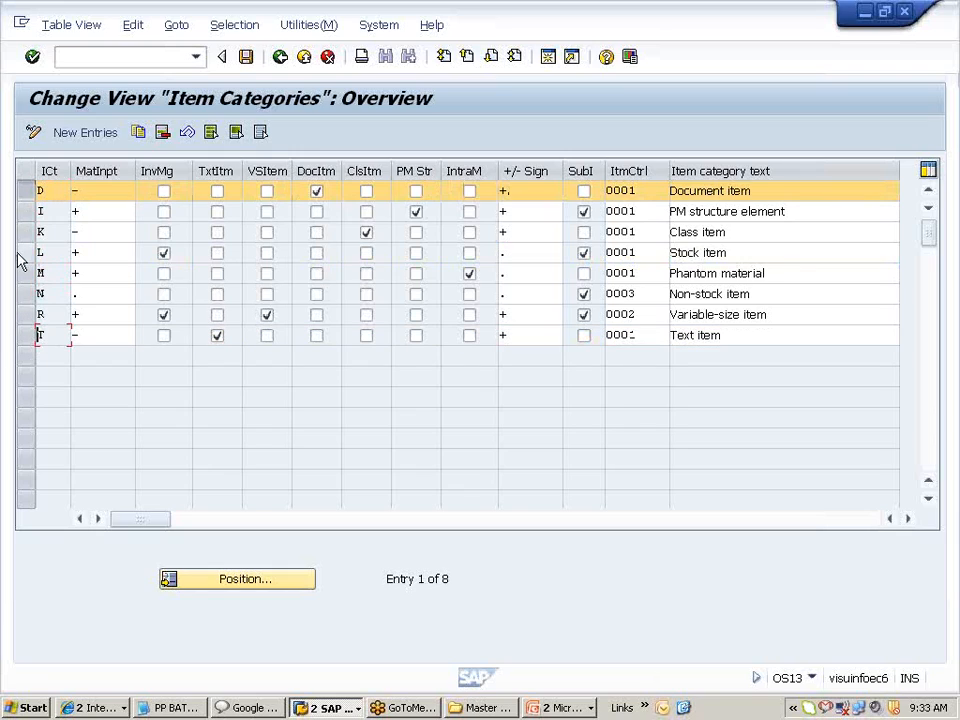
- Point out the Phantom material and PM structure element rows in the item categories table, and clear all row selections
click(26, 273)
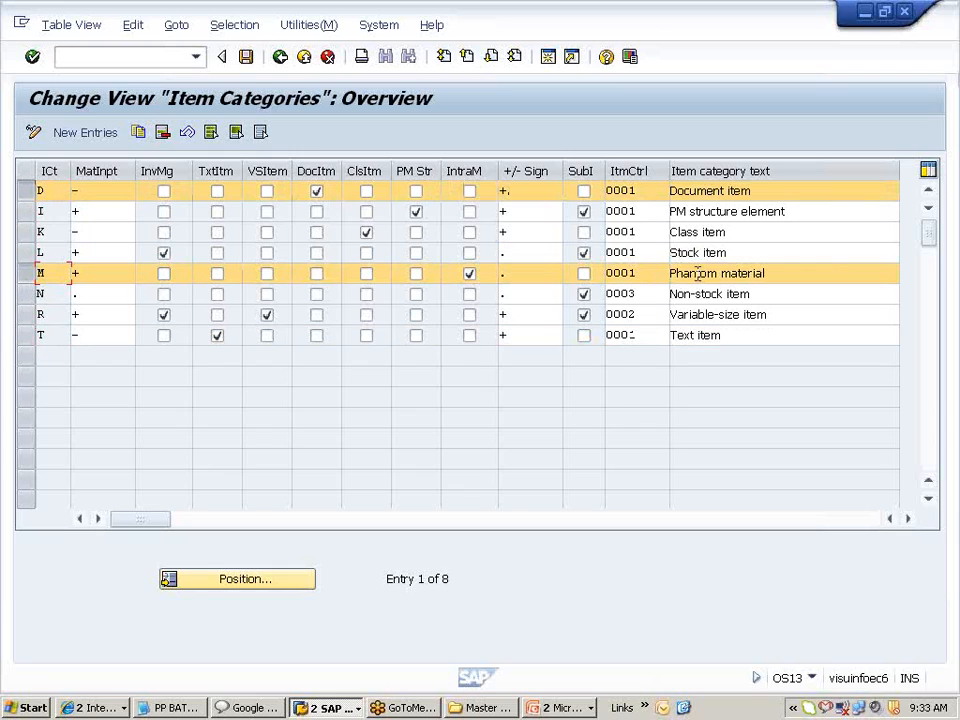
key(alt+Tab)
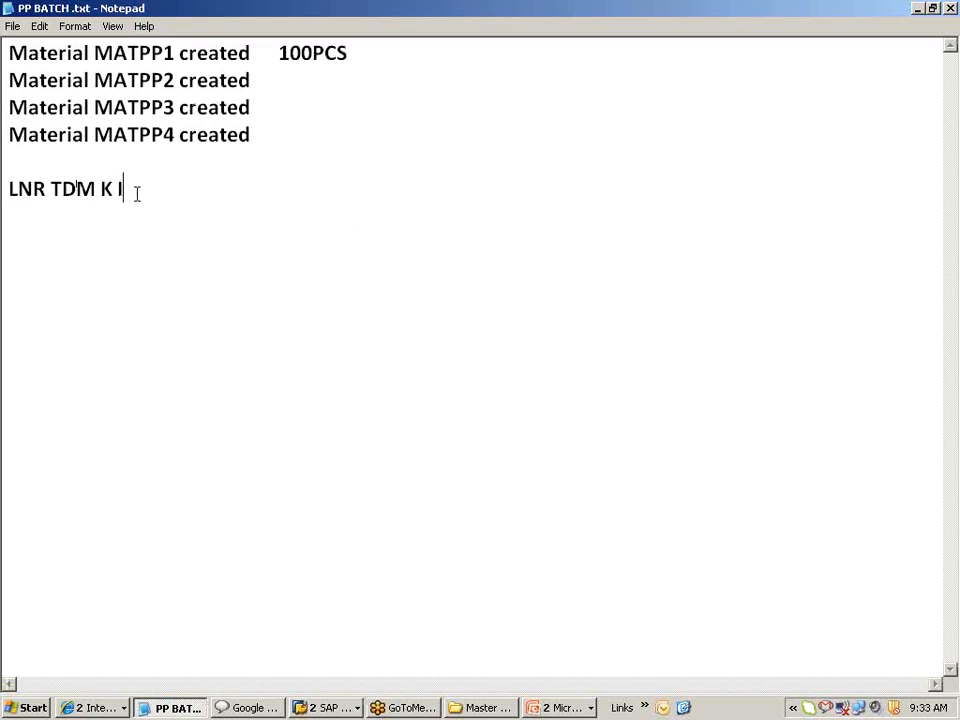
key(alt+Tab)
click(28, 212)
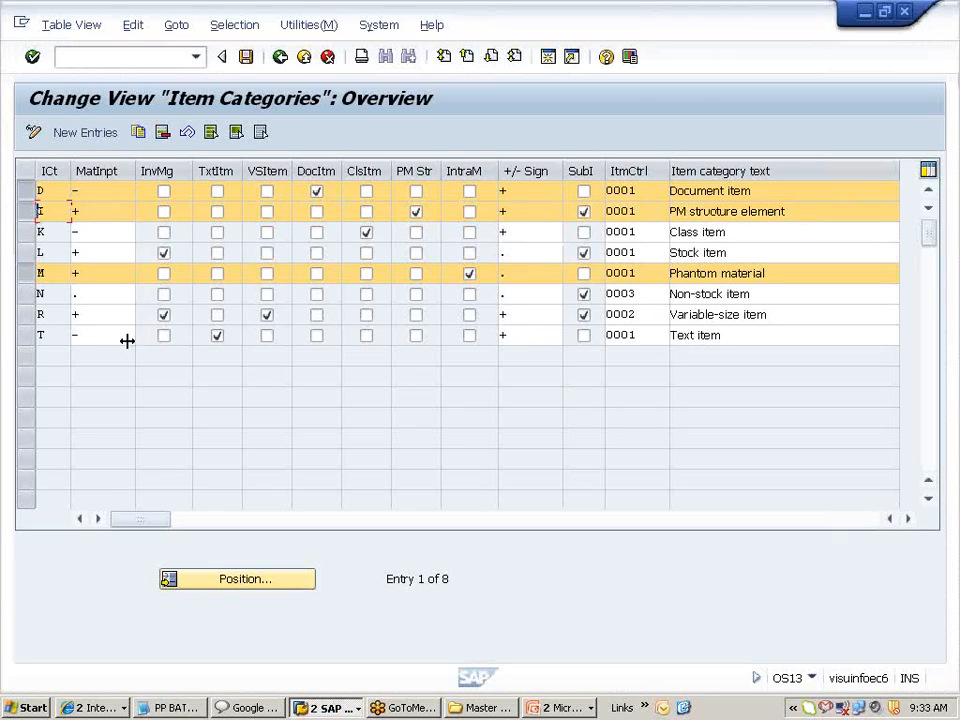
click(28, 273)
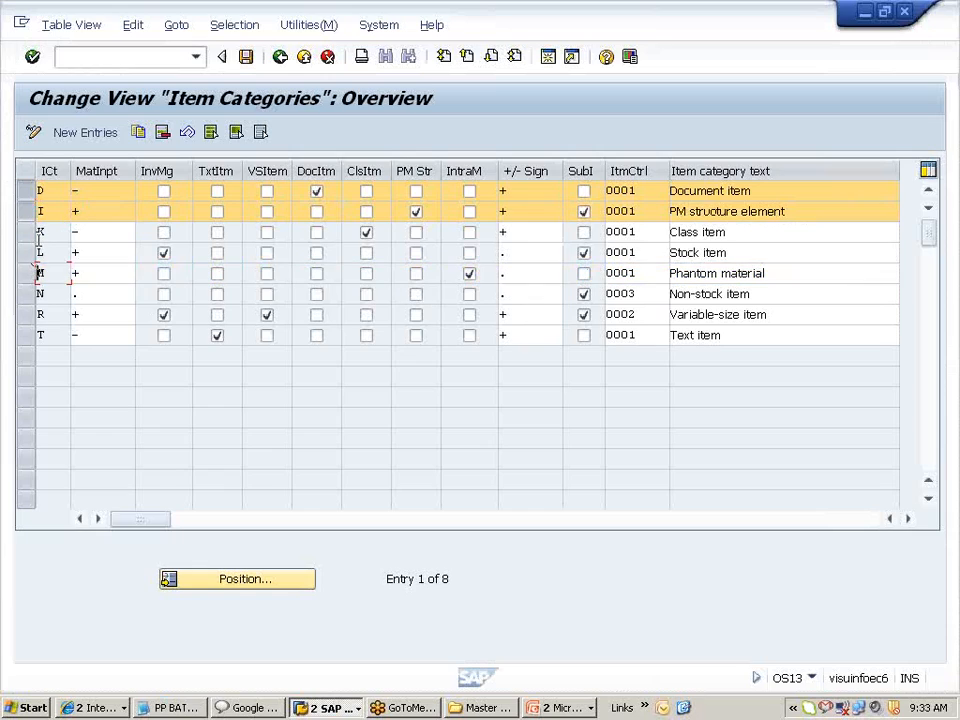
click(28, 190)
click(28, 211)
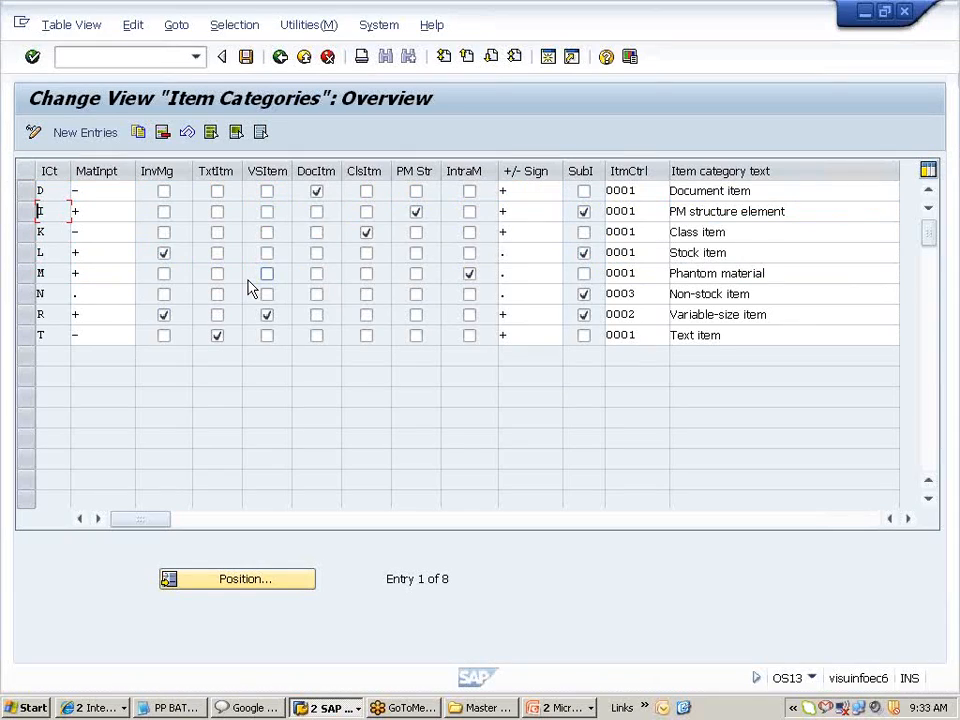
- Switch to the Notepad note and review the whole LNR TDM K I code line
key(alt+Tab)
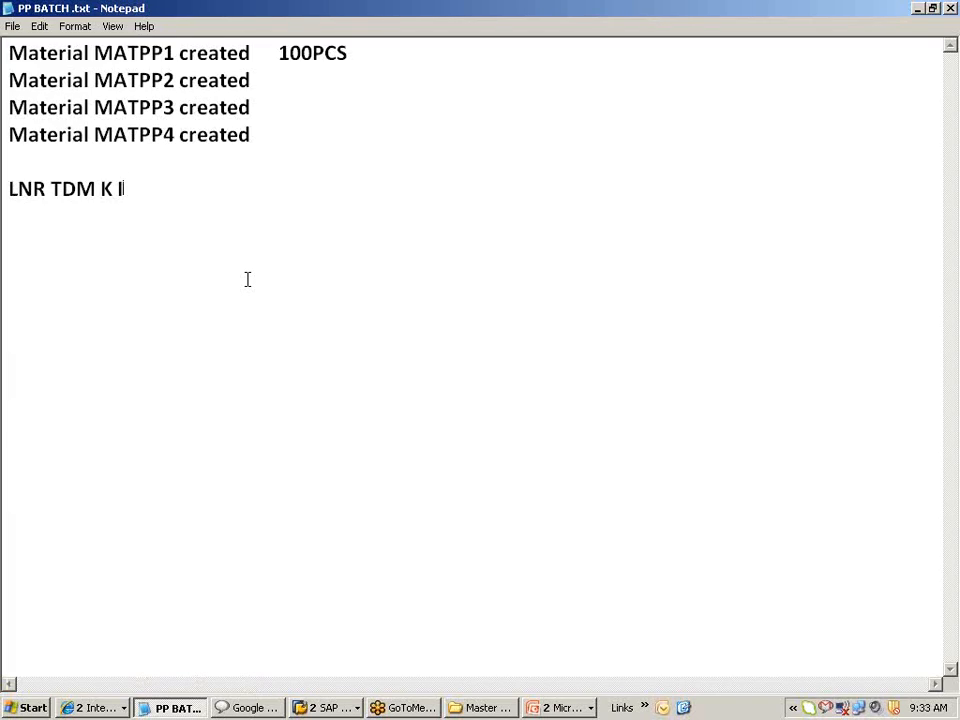
drag(146, 189, 4, 172)
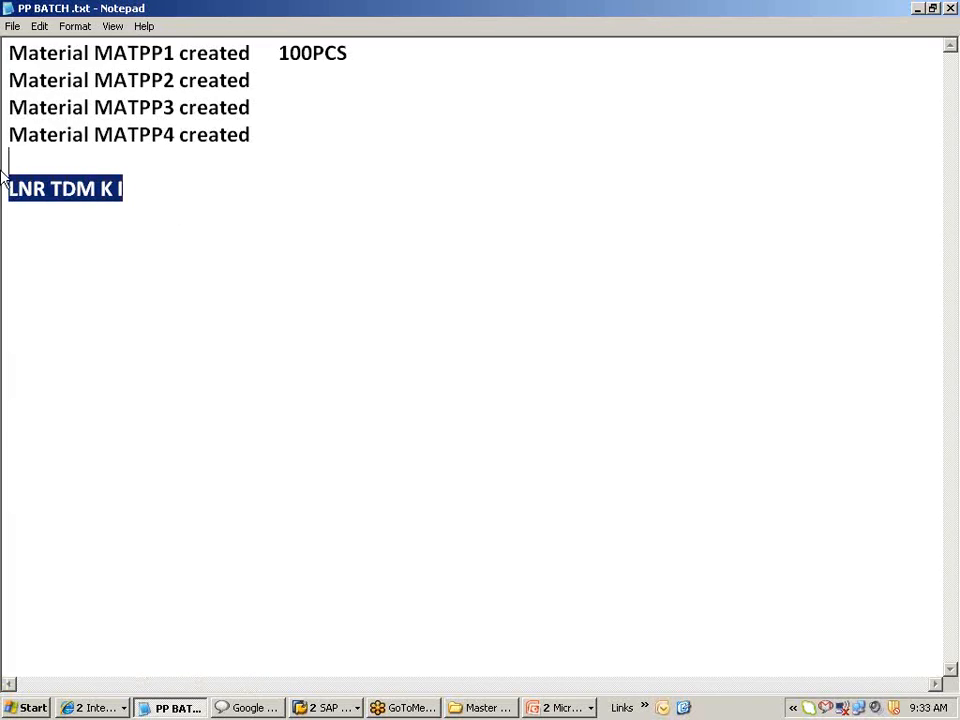
click(84, 263)
drag(138, 199, 7, 190)
click(144, 190)
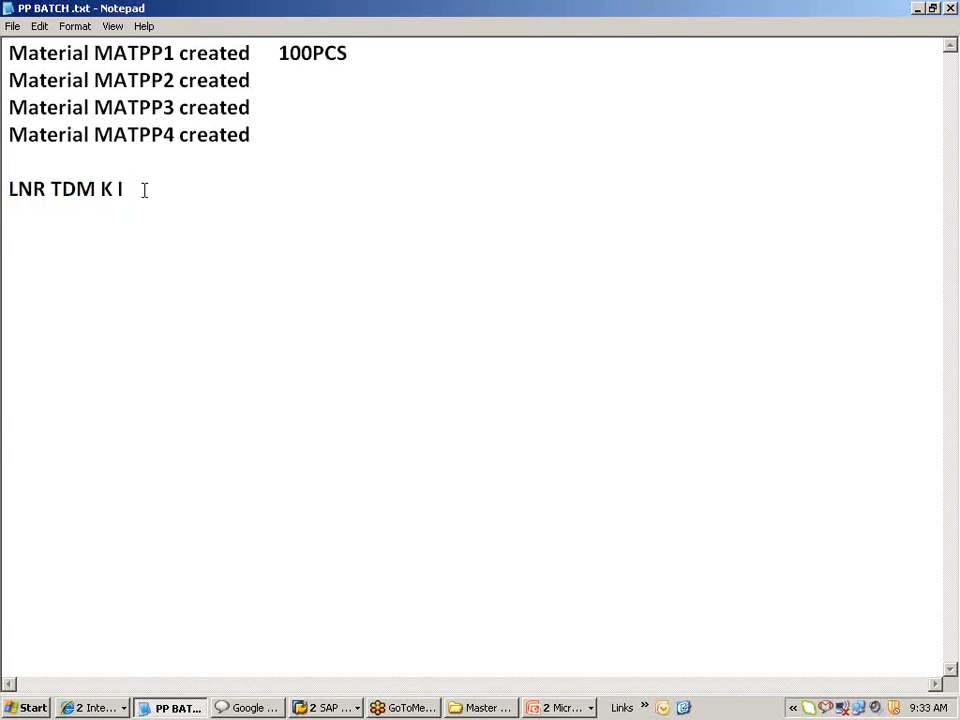
- Add two blank lines below the LNR TDM K I line and highlight that line once more for review
key(Return)
key(Return)
drag(137, 186, 6, 188)
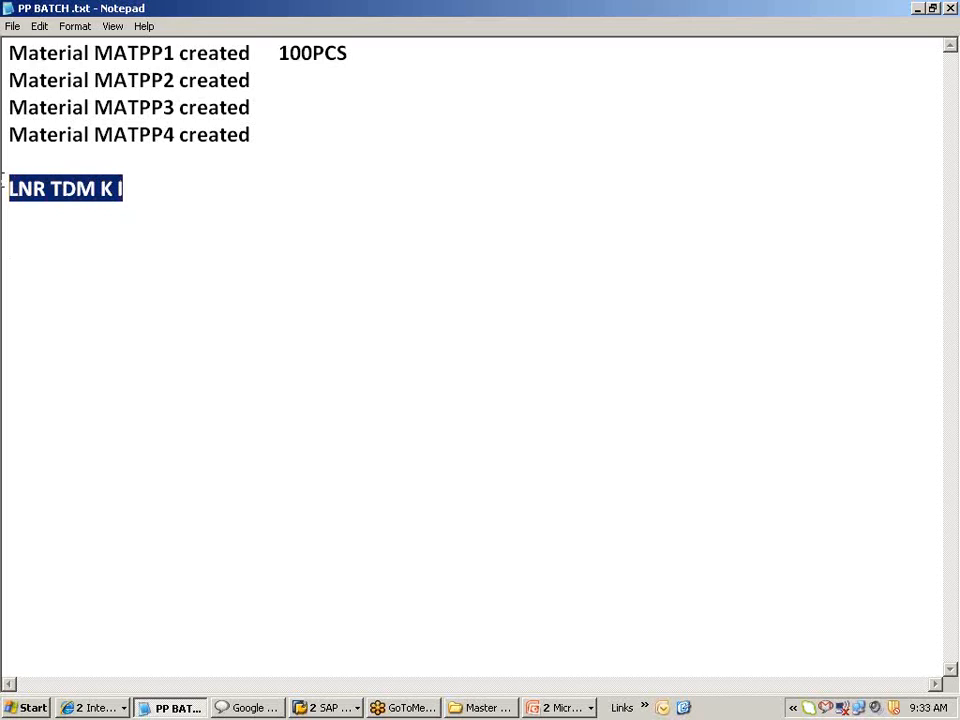
click(118, 237)
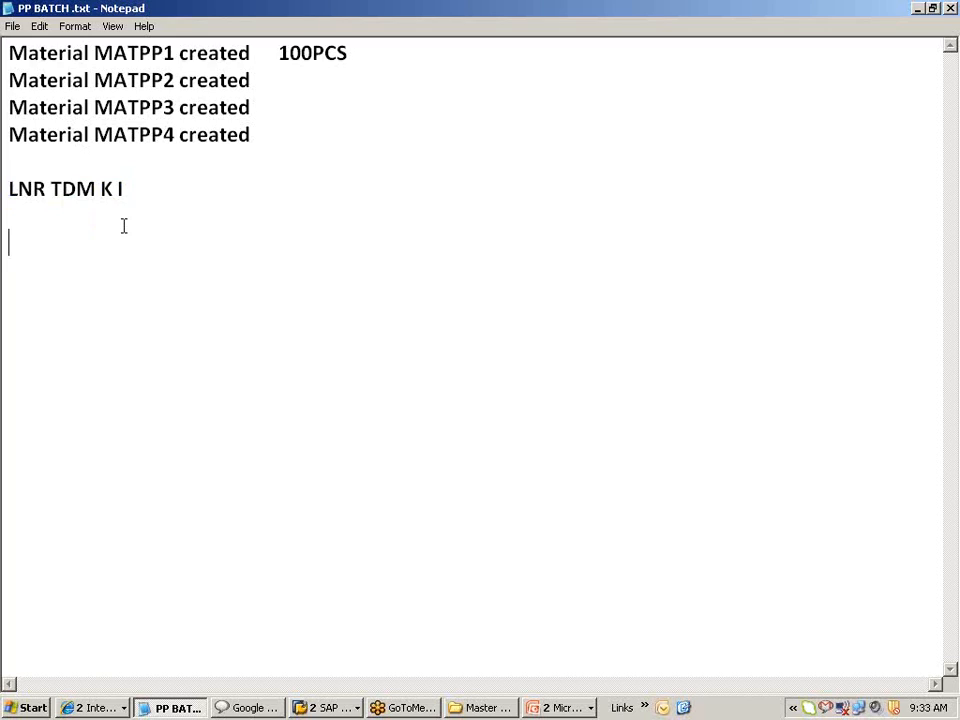
- Switch to the BOM_Present1 slide show to examine the BOM - Item Categories slide, comparing it with the SAP item categories table
key(alt+Tab)
key(alt+Tab)
key(alt+Tab)
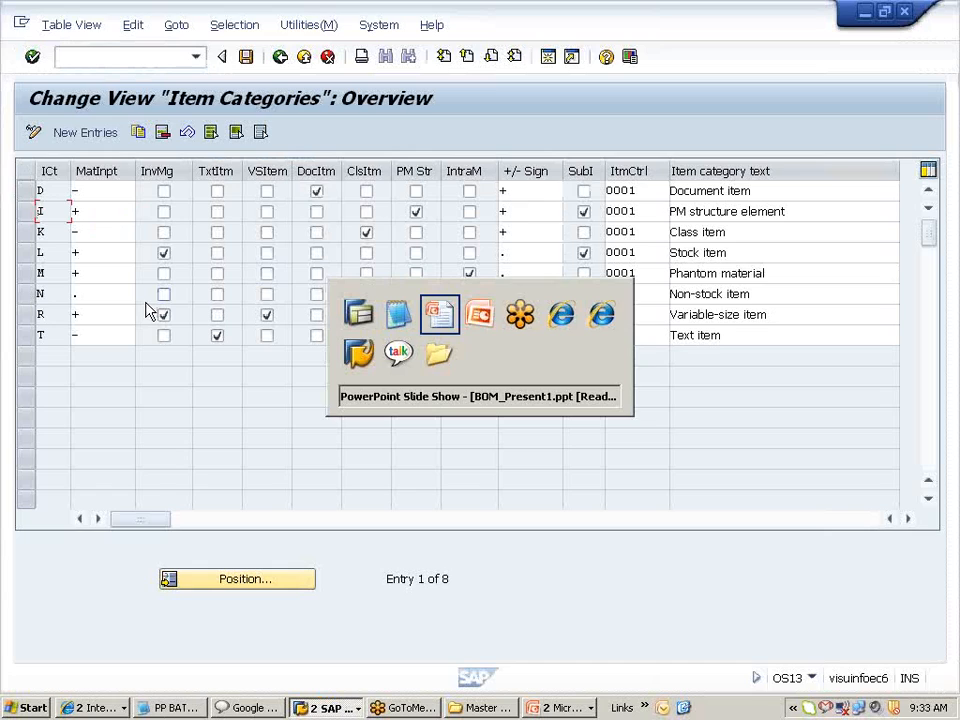
key(alt+Tab)
key(alt+Tab)
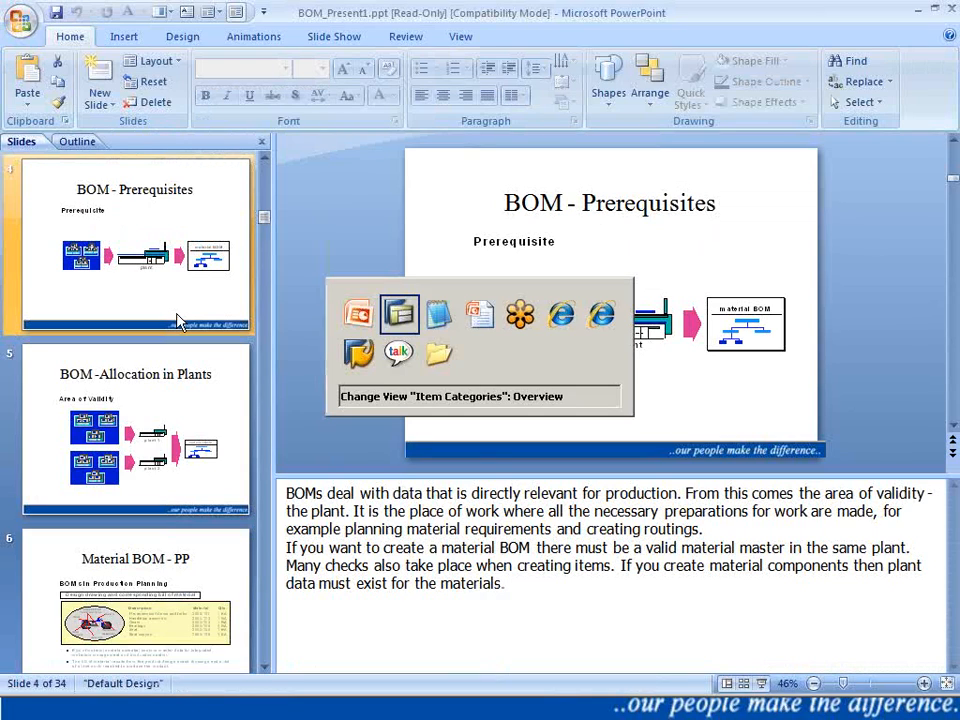
key(alt+Tab)
key(alt+Tab)
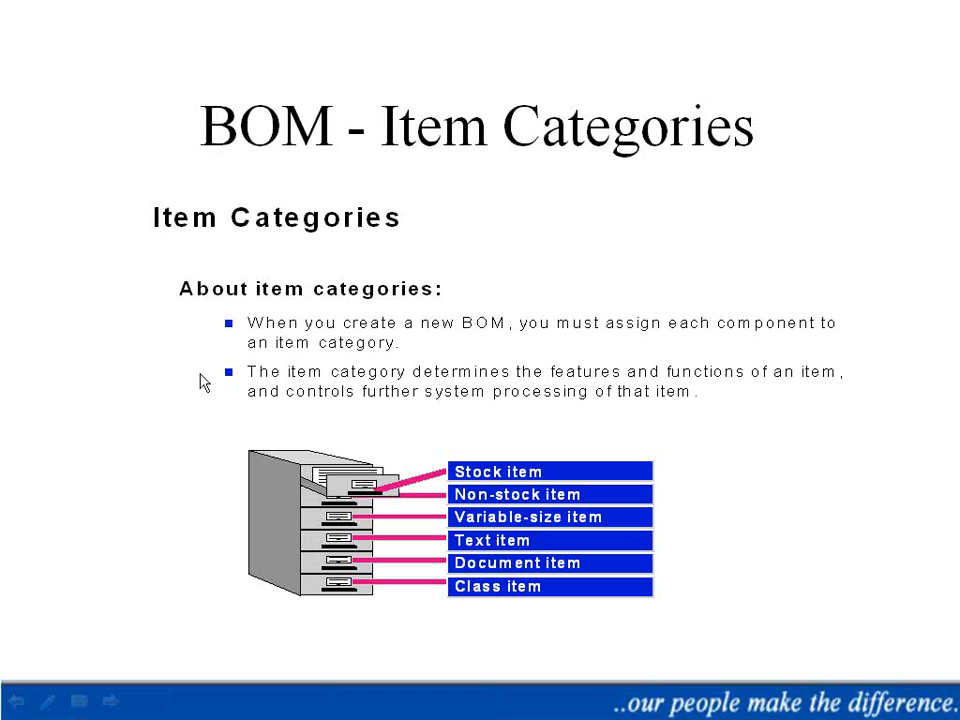
key(alt+Tab)
key(alt+Tab)
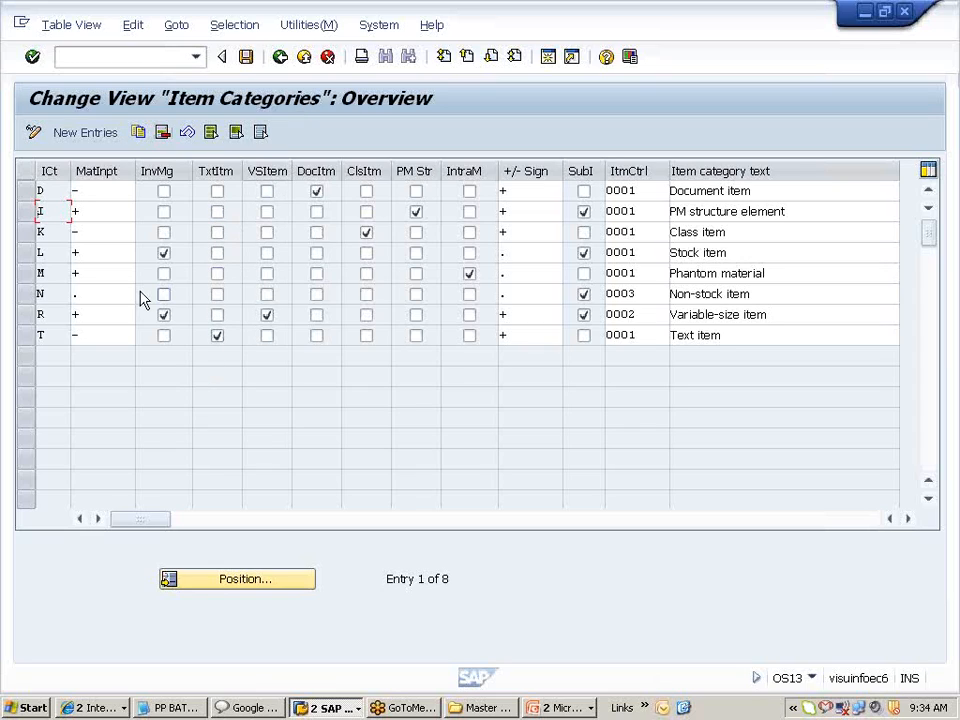
key(alt+Tab)
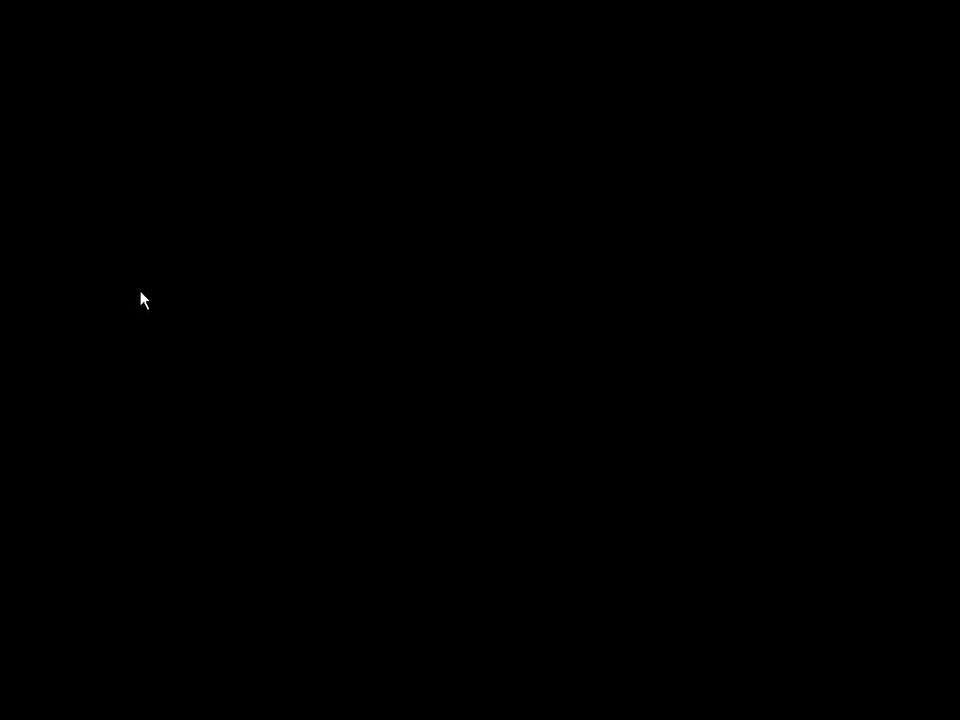
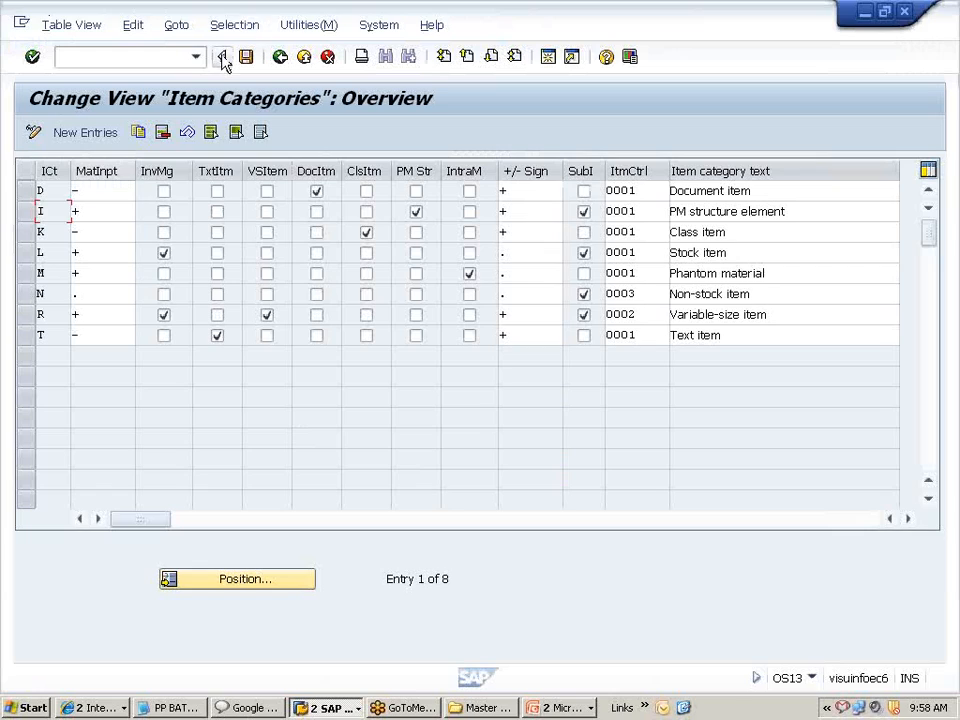
- Leave the item categories view and the customizing screens to return to SAP Easy Access, keeping the command field expanded
click(222, 57)
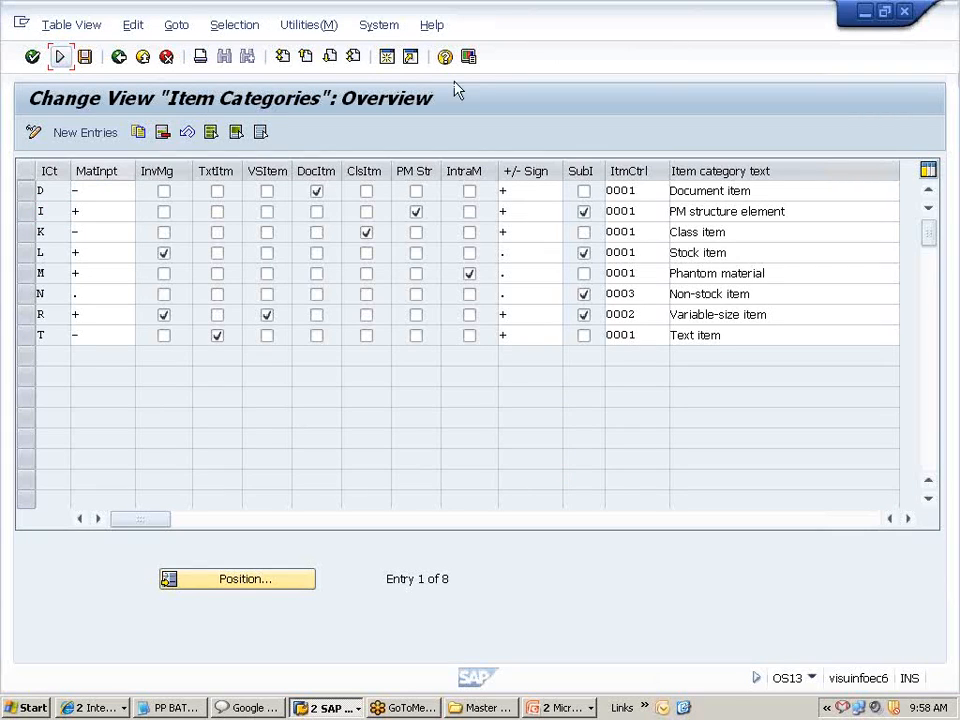
click(118, 57)
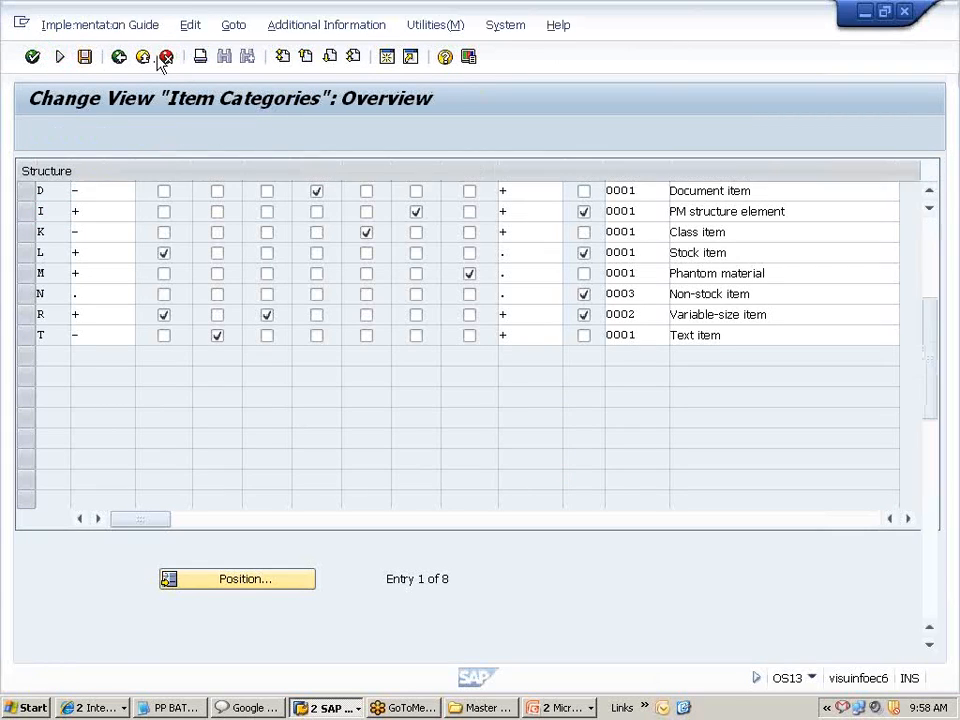
click(166, 57)
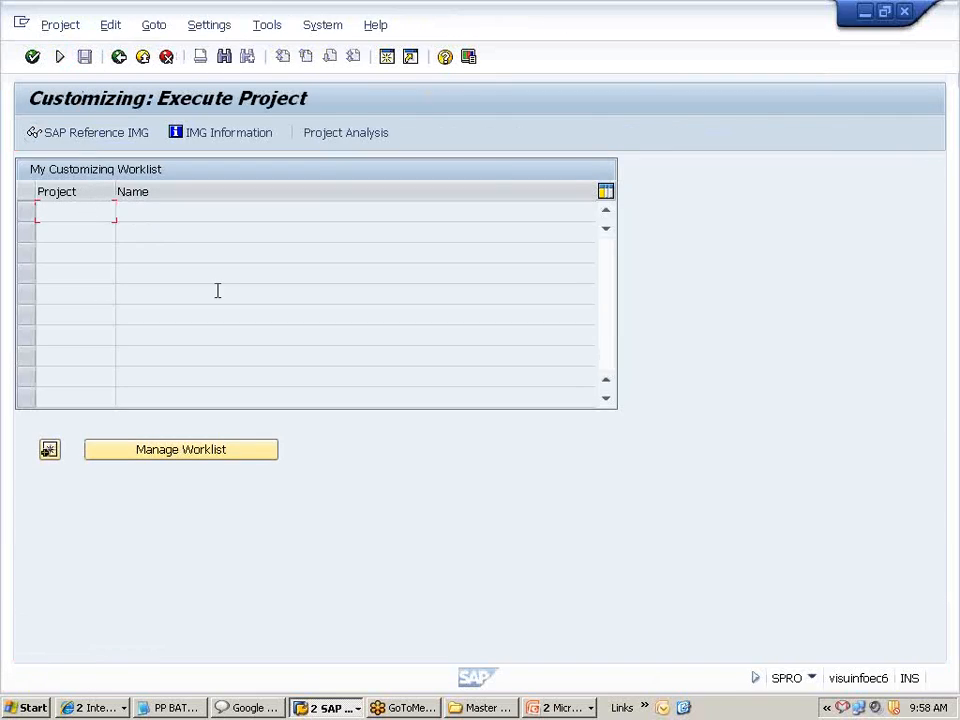
click(61, 57)
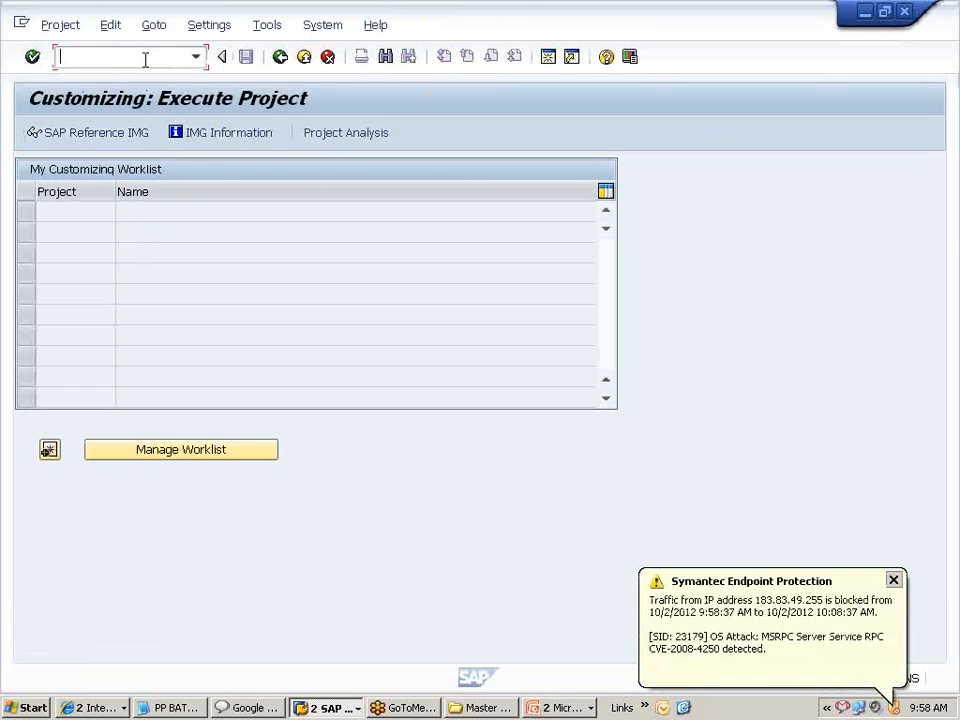
click(304, 57)
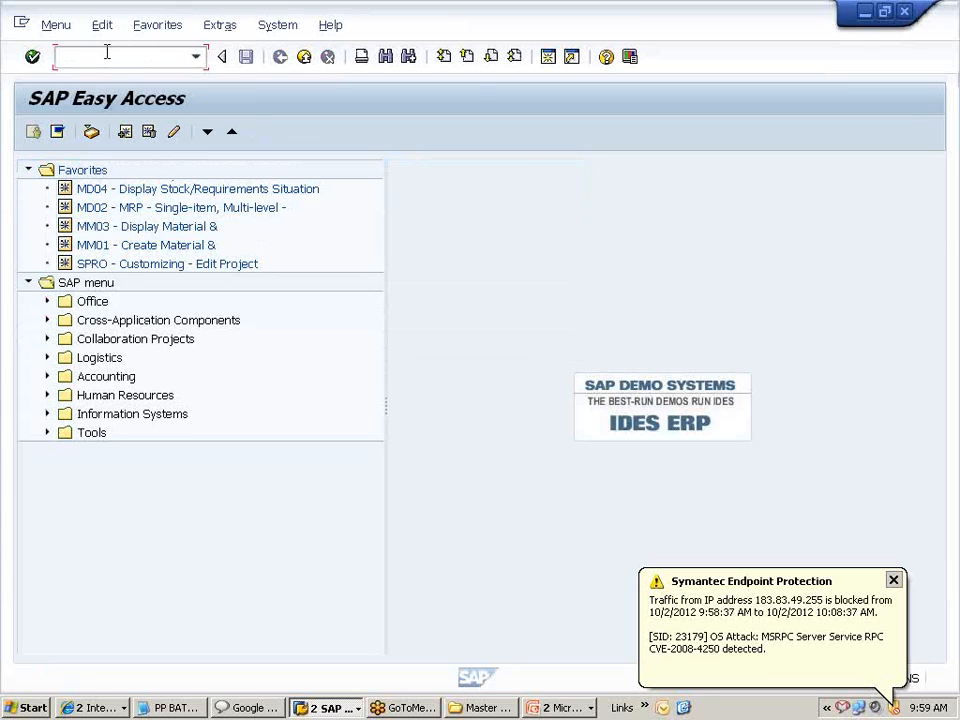
- Start transaction CS01 for creating a material BOM and check the material names in the Notepad note
text(CS01)
key(Return)
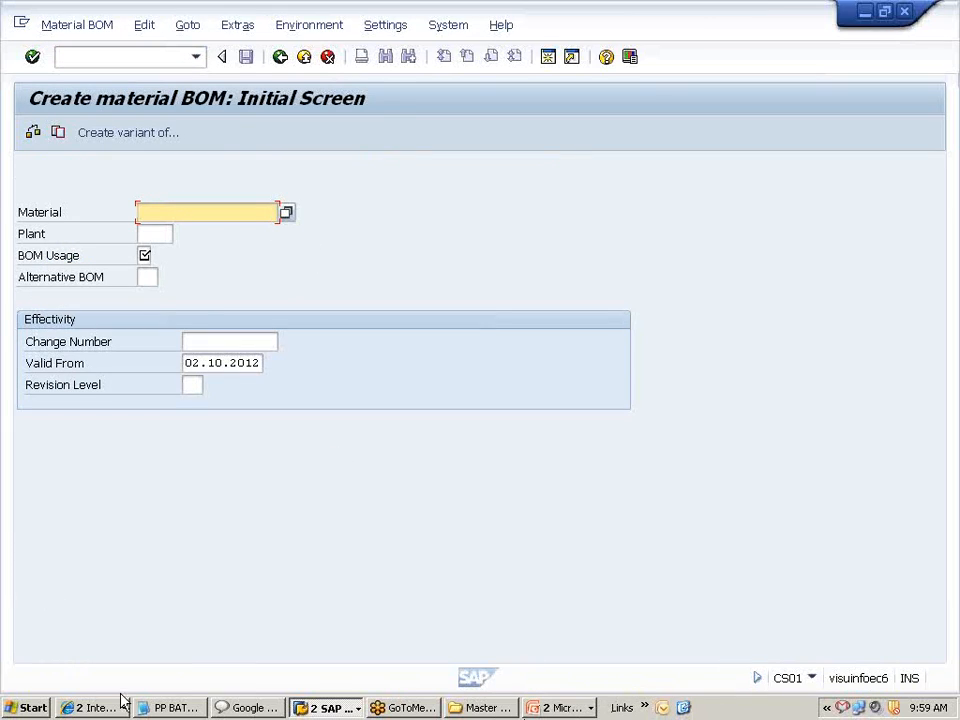
click(172, 707)
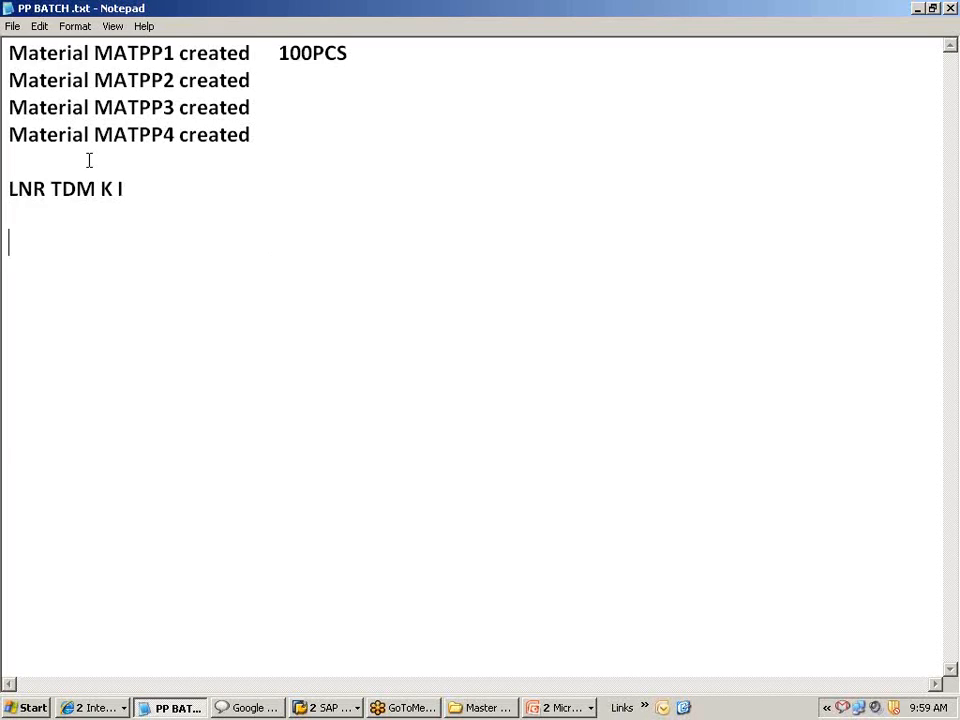
key(alt+Tab)
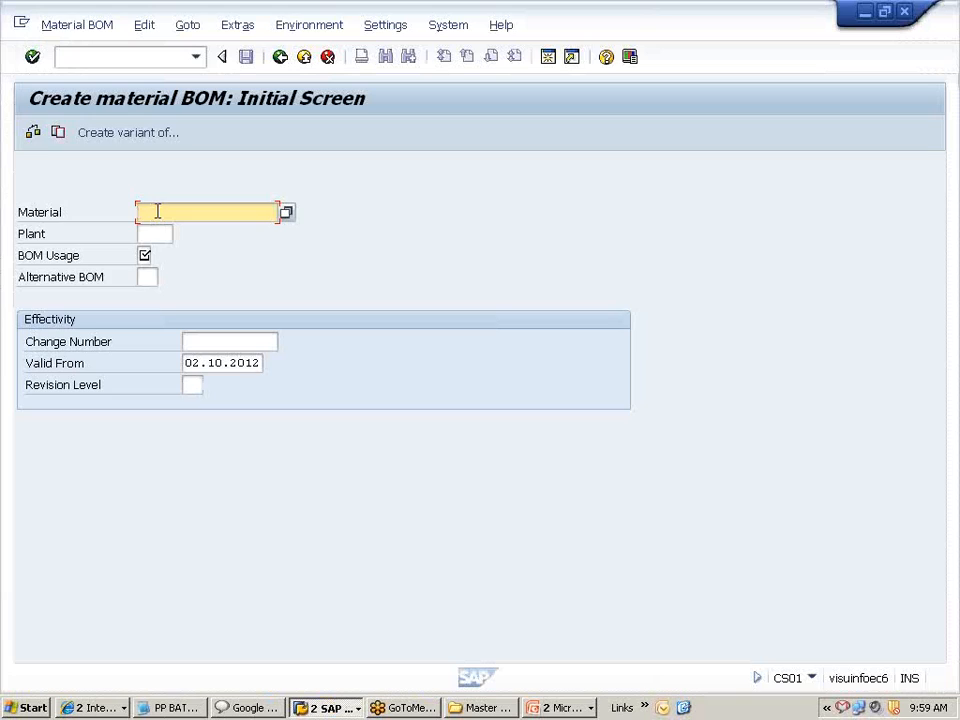
- Open a new SAP session and start the materials list transaction MM60 in it
click(550, 60)
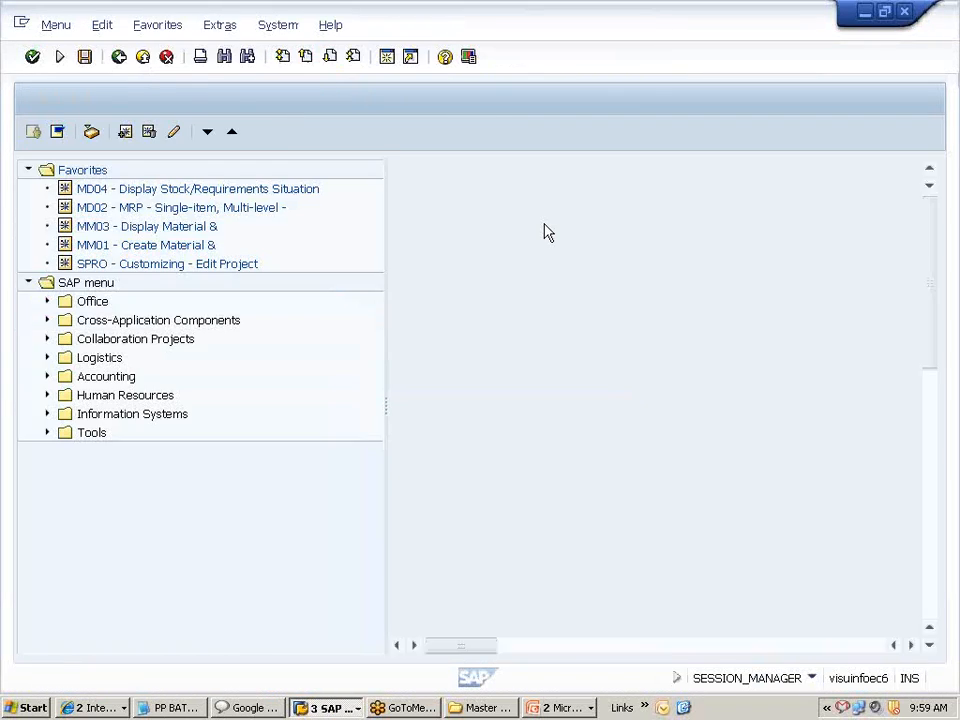
click(60, 57)
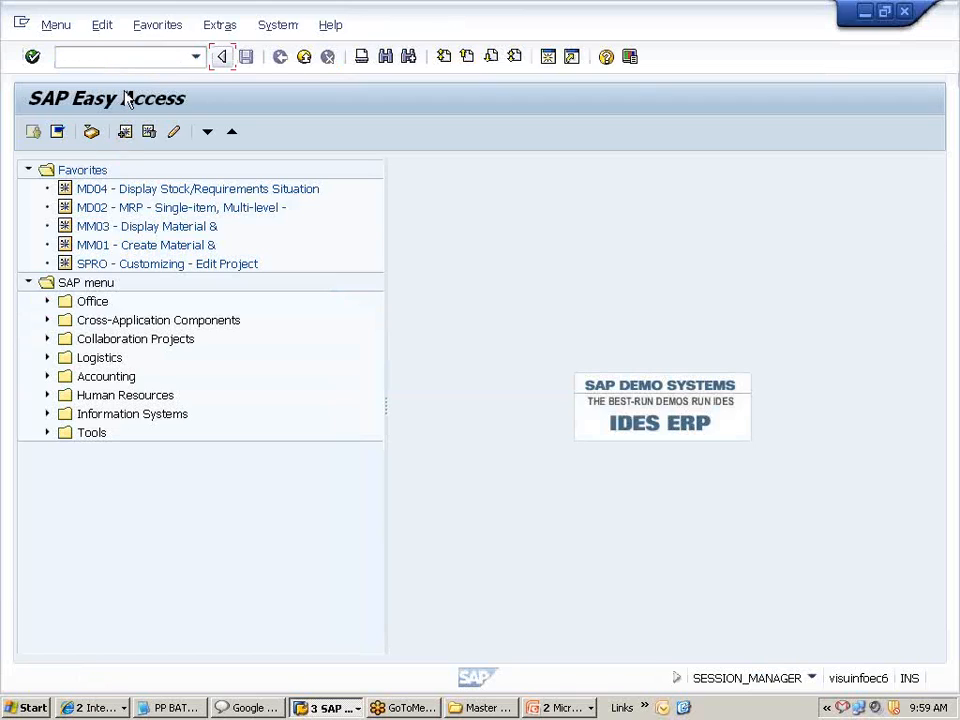
click(127, 57)
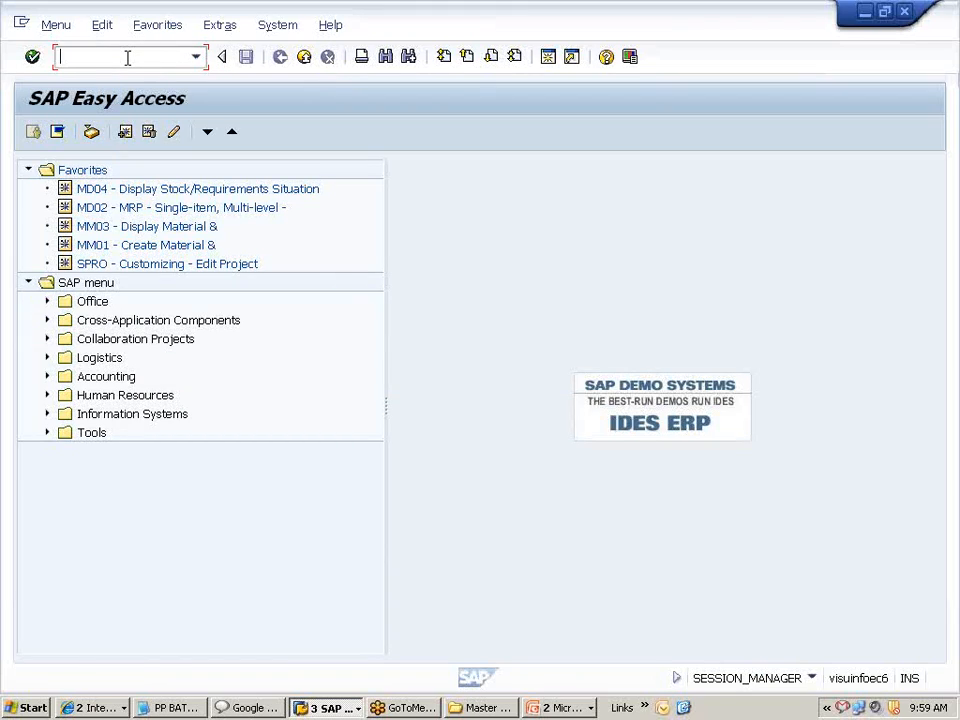
text(MM60)
key(Return)
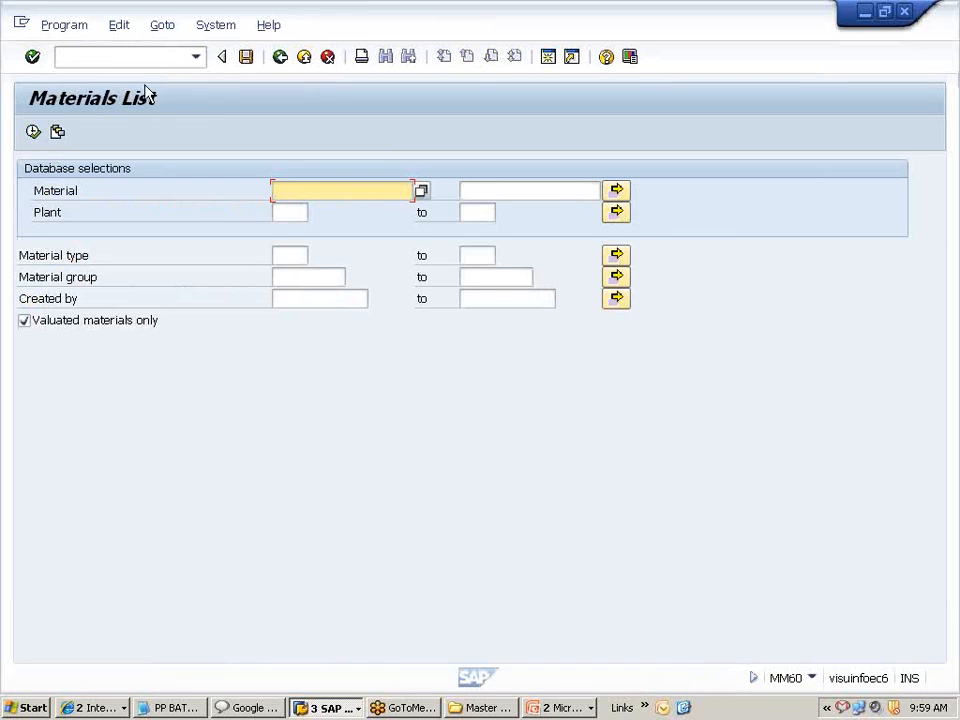
- Try to run the materials list for plant 1000 and material type FERT
click(283, 214)
text(100)
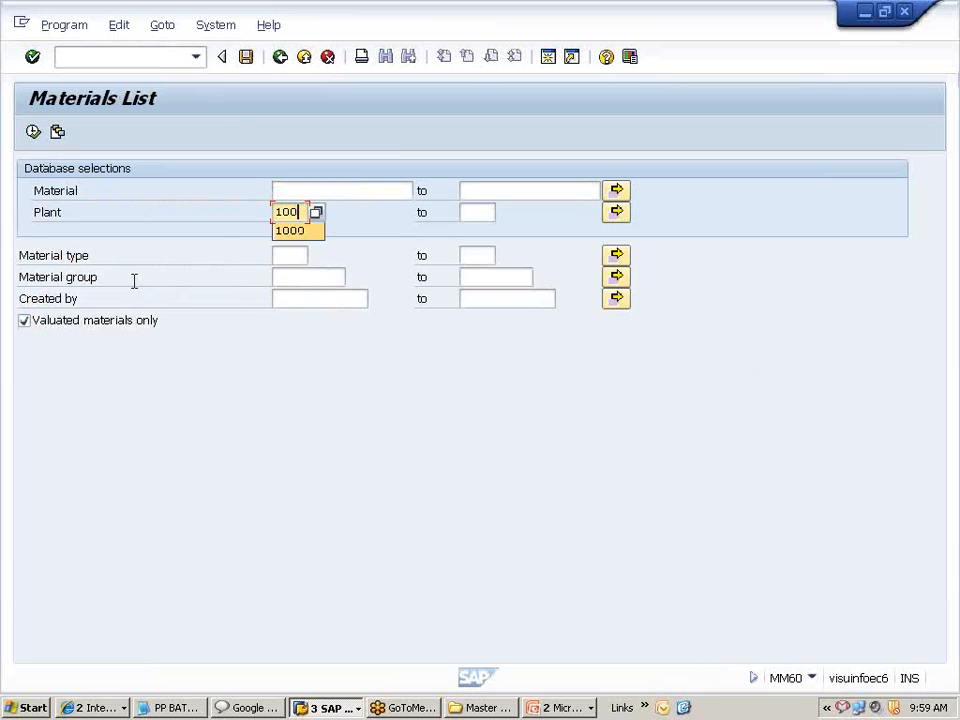
text(0)
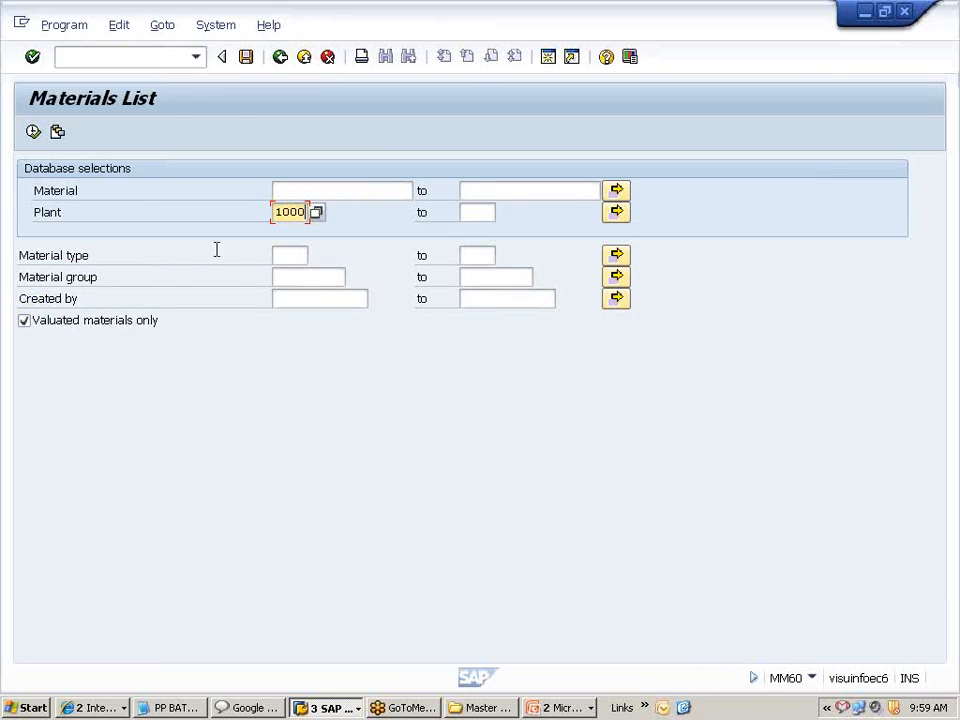
click(287, 256)
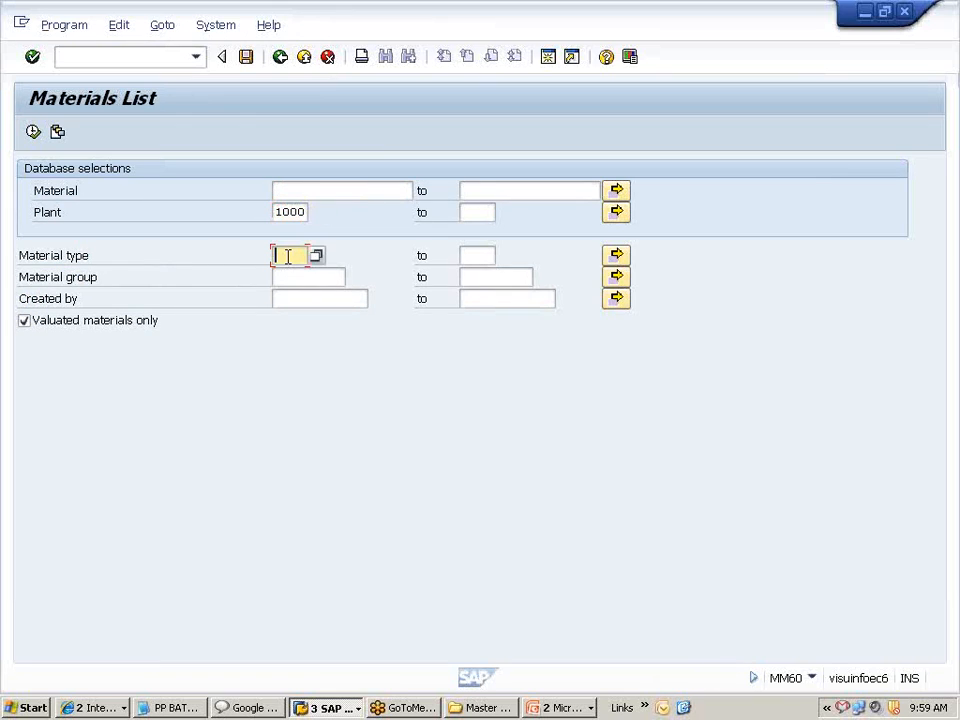
key(BackSpace)
text(FR)
key(BackSpace)
text(FERT)
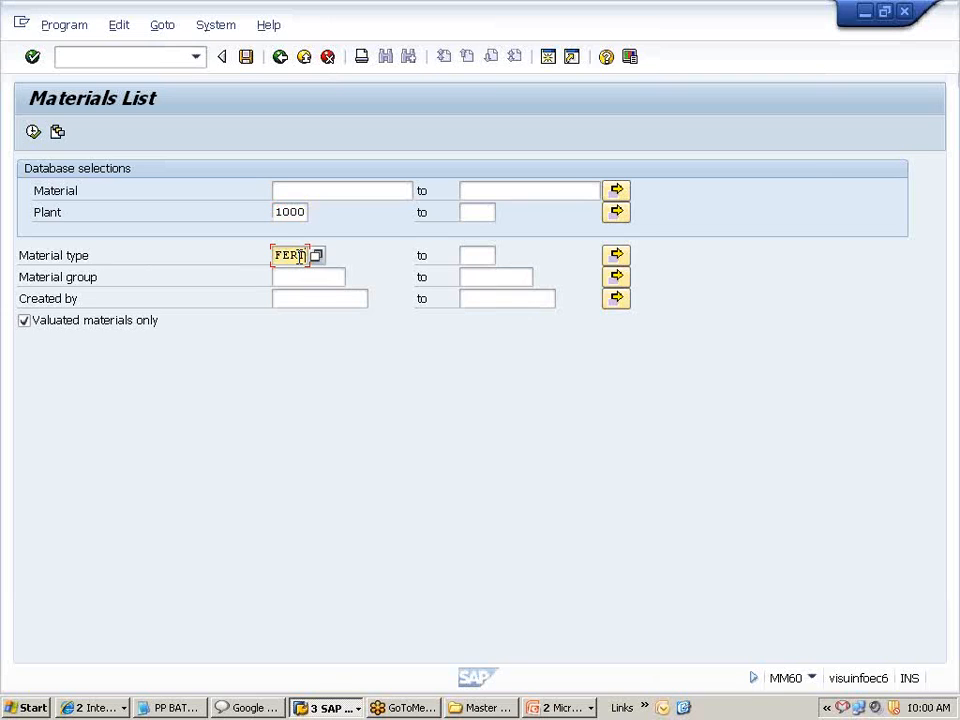
click(33, 132)
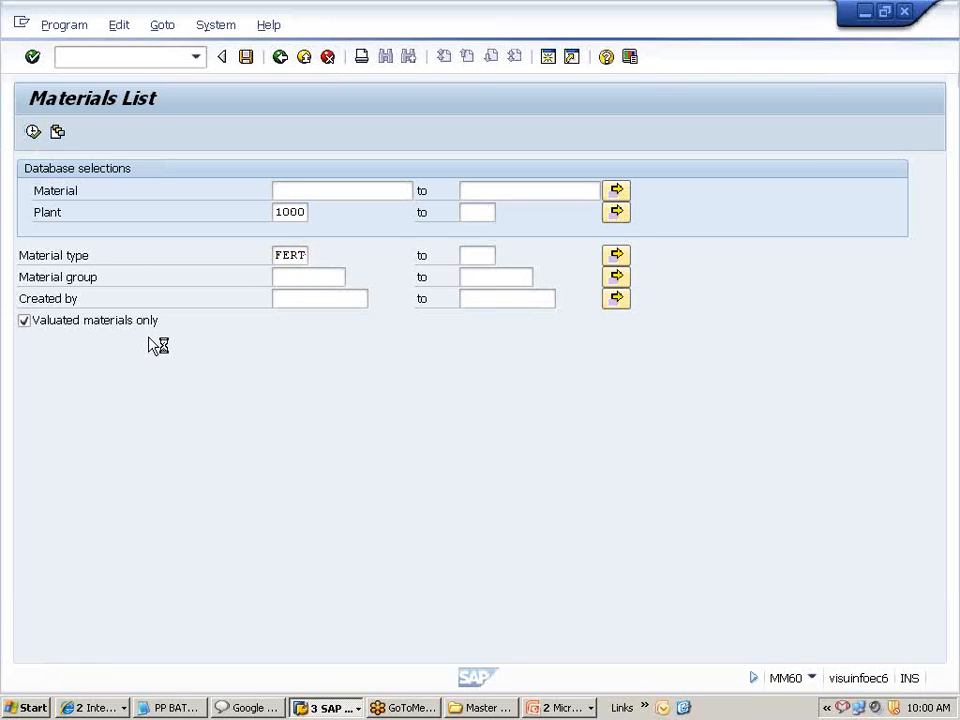
- Stop the running materials list transaction and start MM60 again
click(21, 24)
click(100, 216)
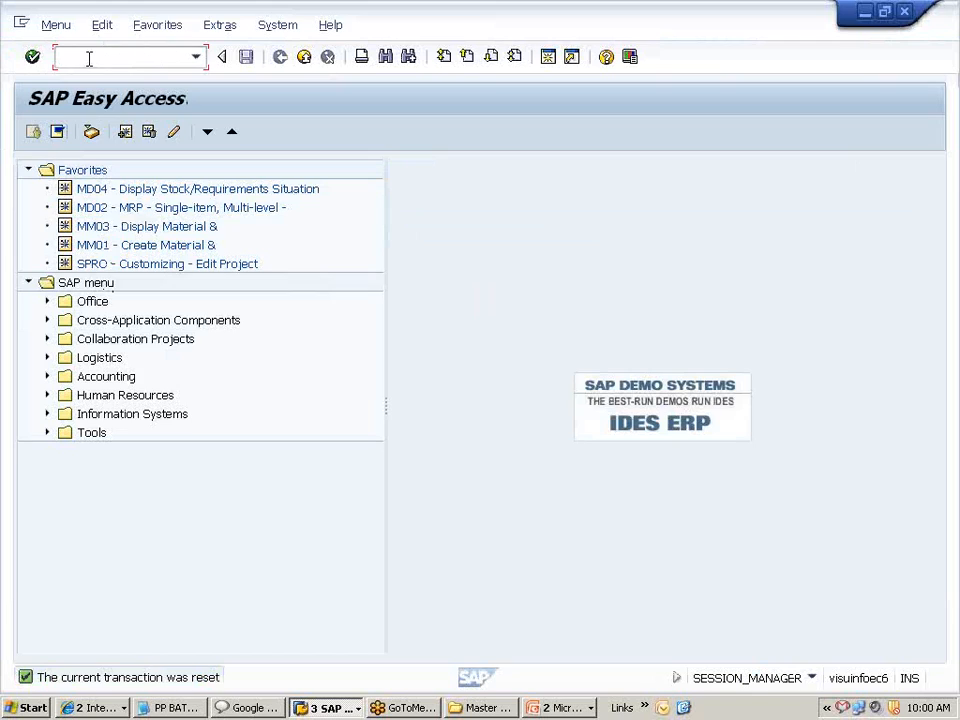
text(MM60)
key(Return)
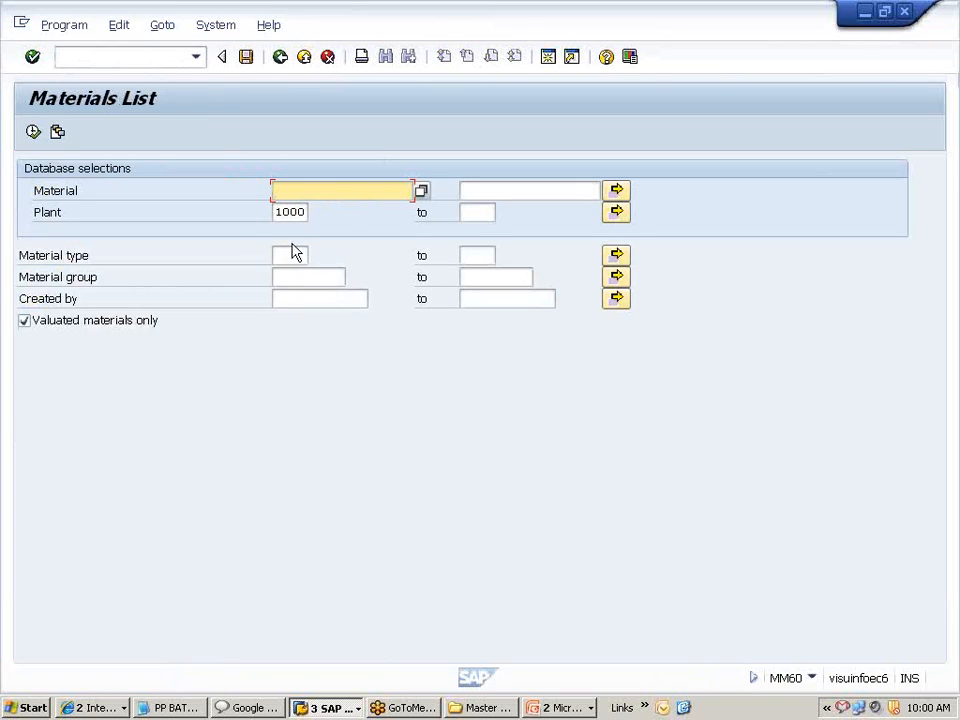
- Run the materials list for plant 1000 and type FERT, restricted to the trainer's user as creator, and select MATPP4
click(287, 255)
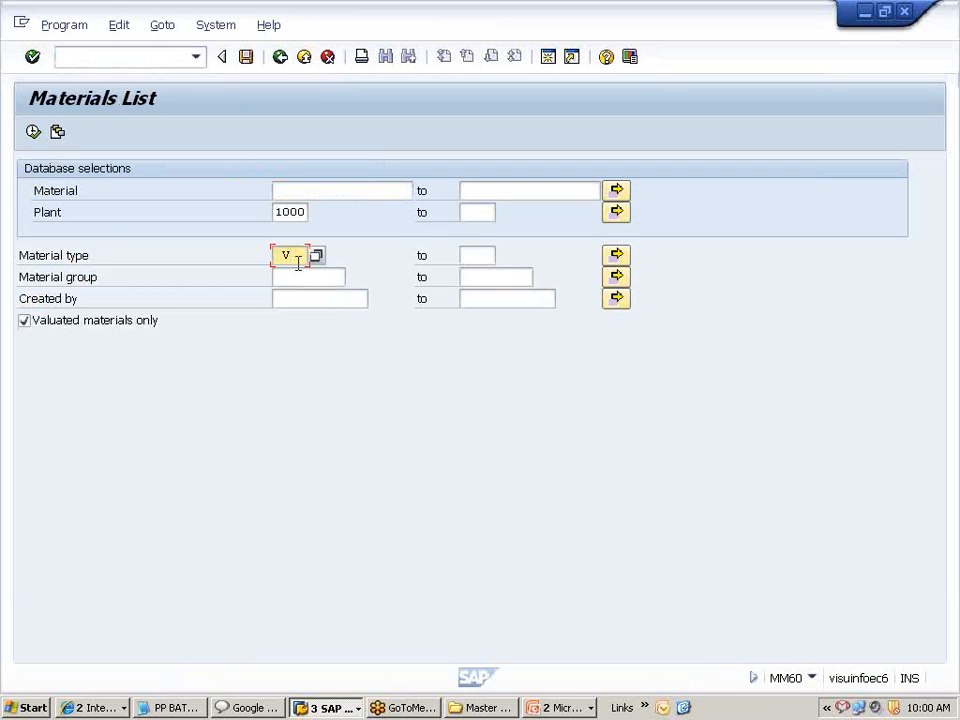
click(296, 259)
click(300, 274)
click(326, 294)
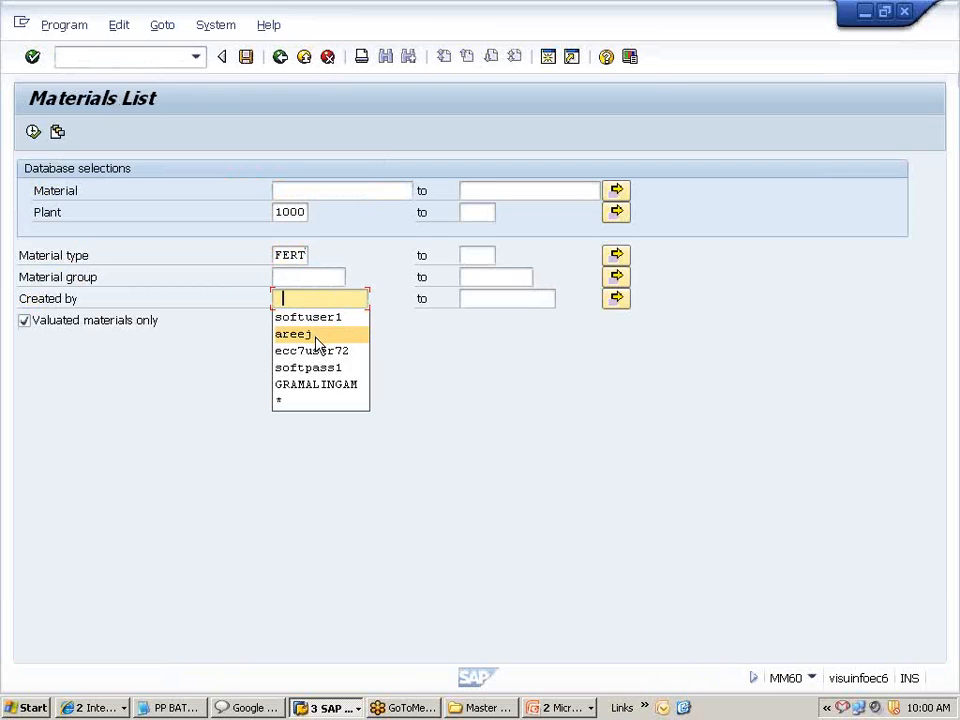
click(316, 336)
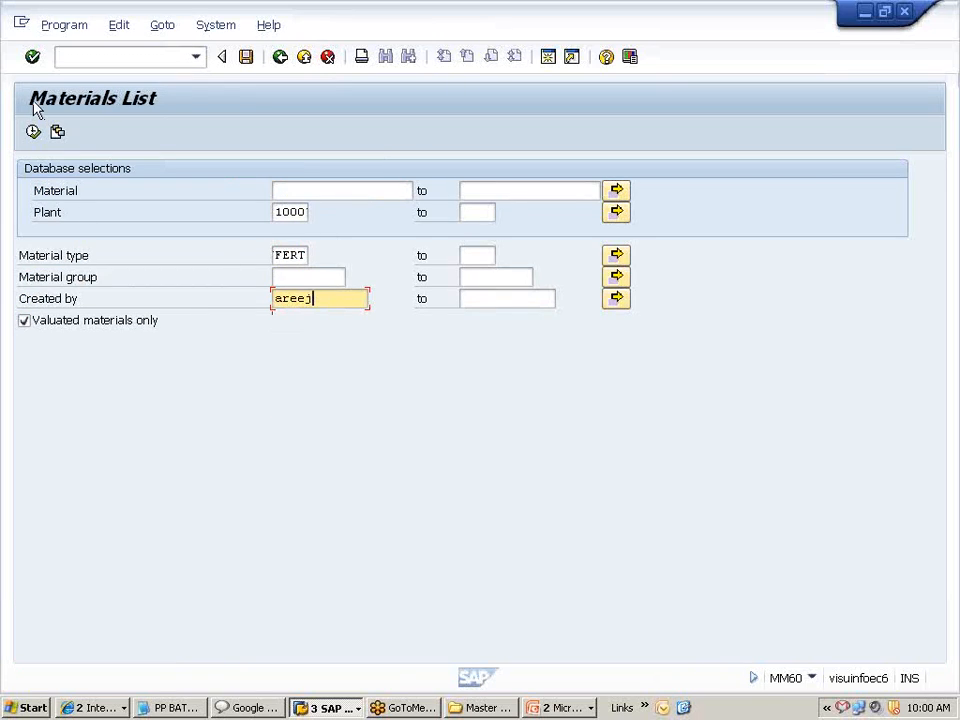
click(33, 133)
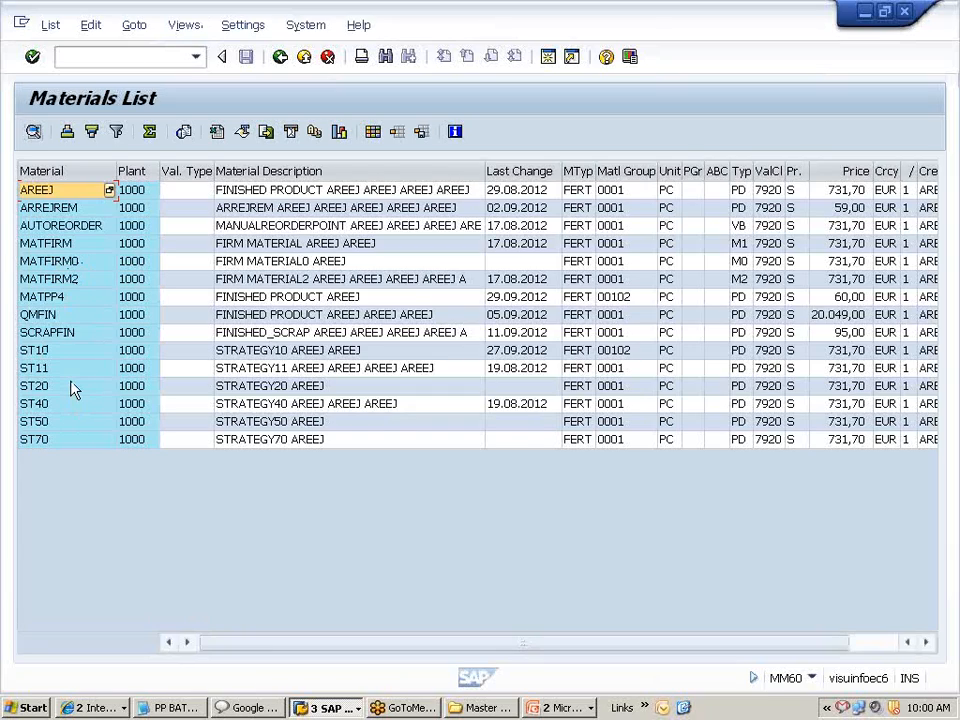
click(52, 297)
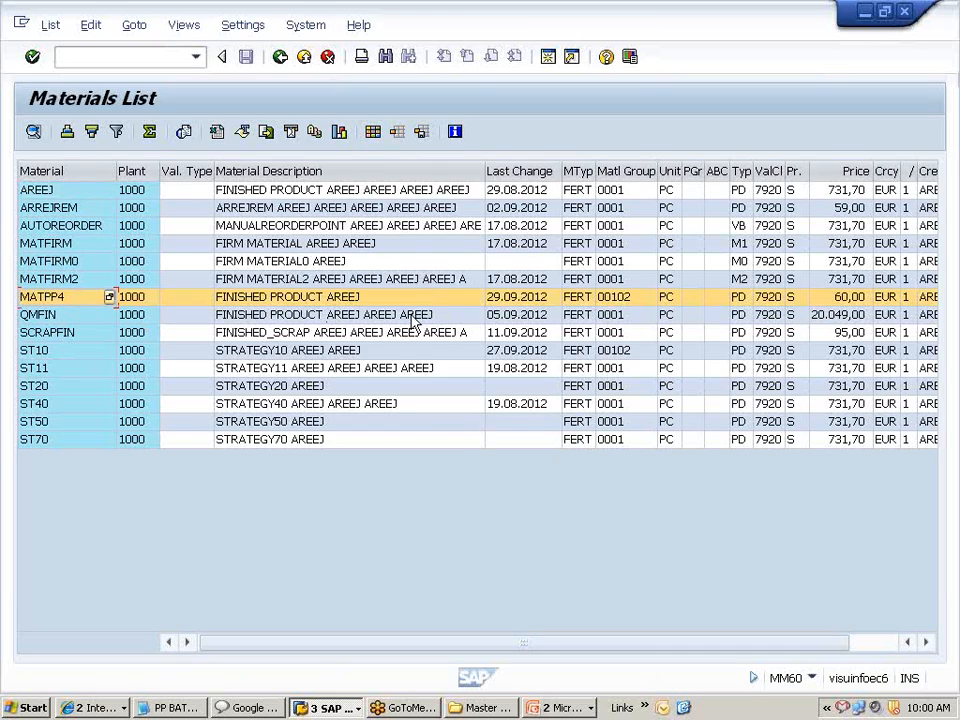
- Add ": FINISHED" to the end of the MATPP4 line in the PP BATCH Notepad note
key(alt+Tab)
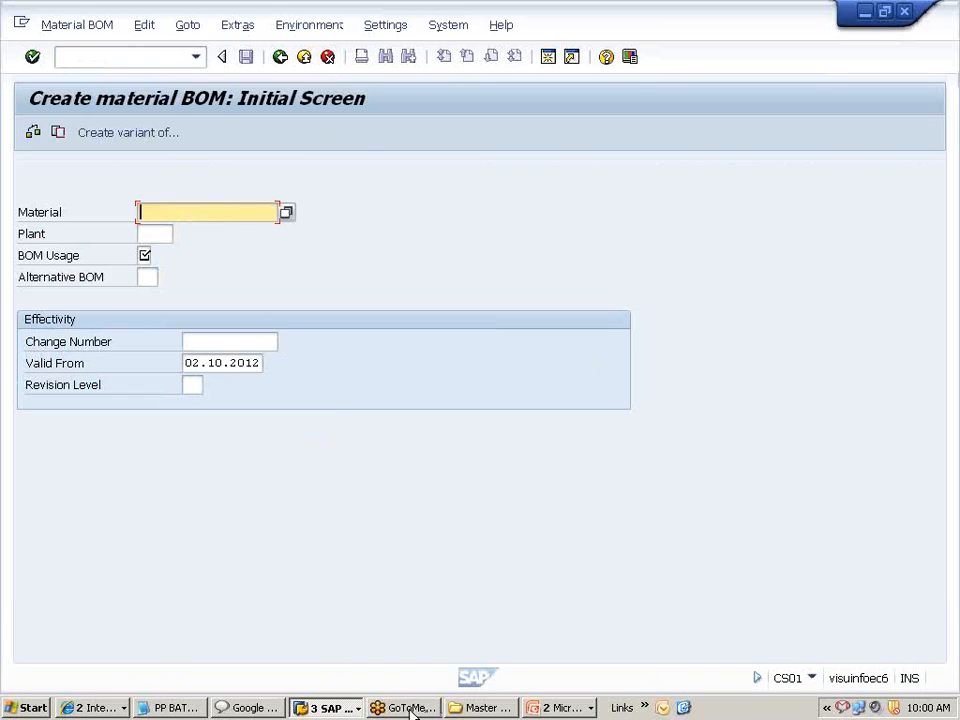
click(189, 707)
click(252, 134)
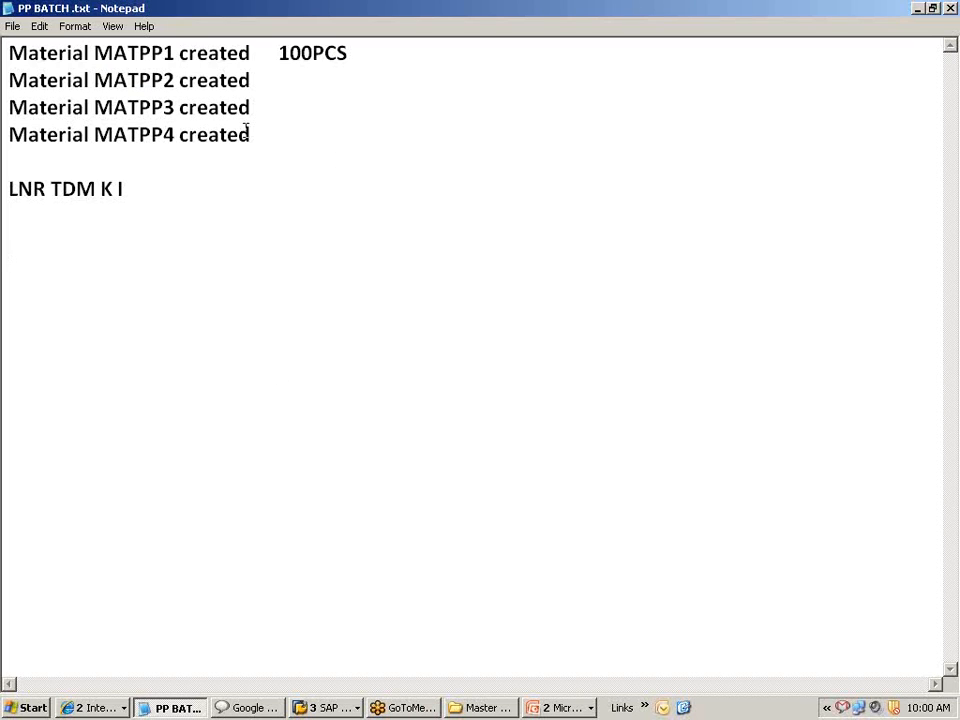
text(: FINISHED)
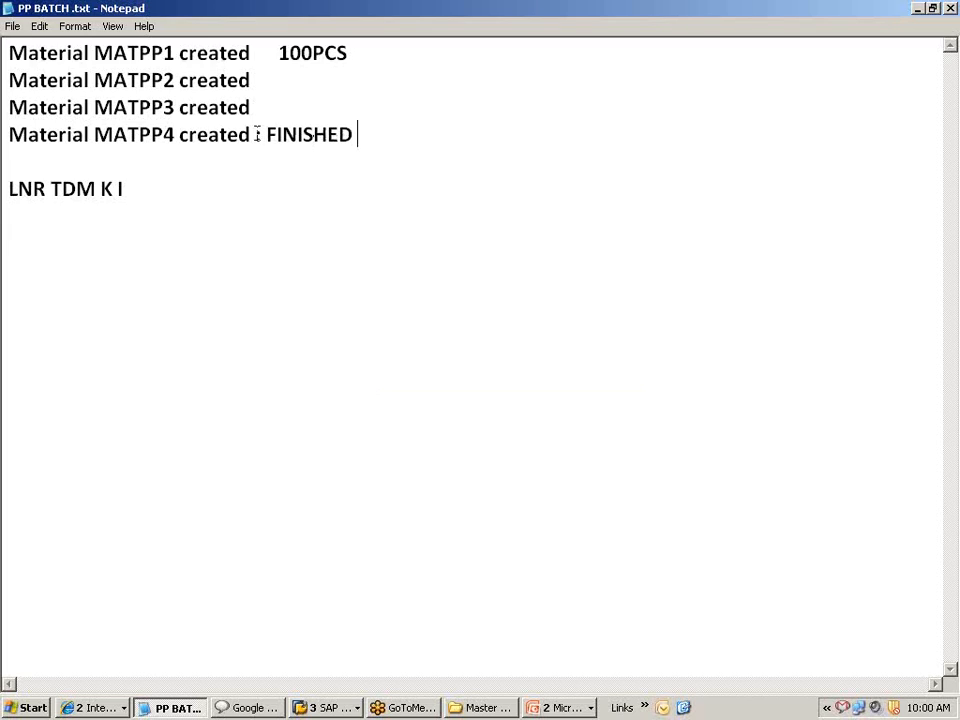
- Return to SAP transaction CS01 and open the BOM item overview for material MATPP4, plant 1000, with BOM usage 1 (Production)
key(alt+Tab)
key(alt+Tab)
key(alt+Tab)
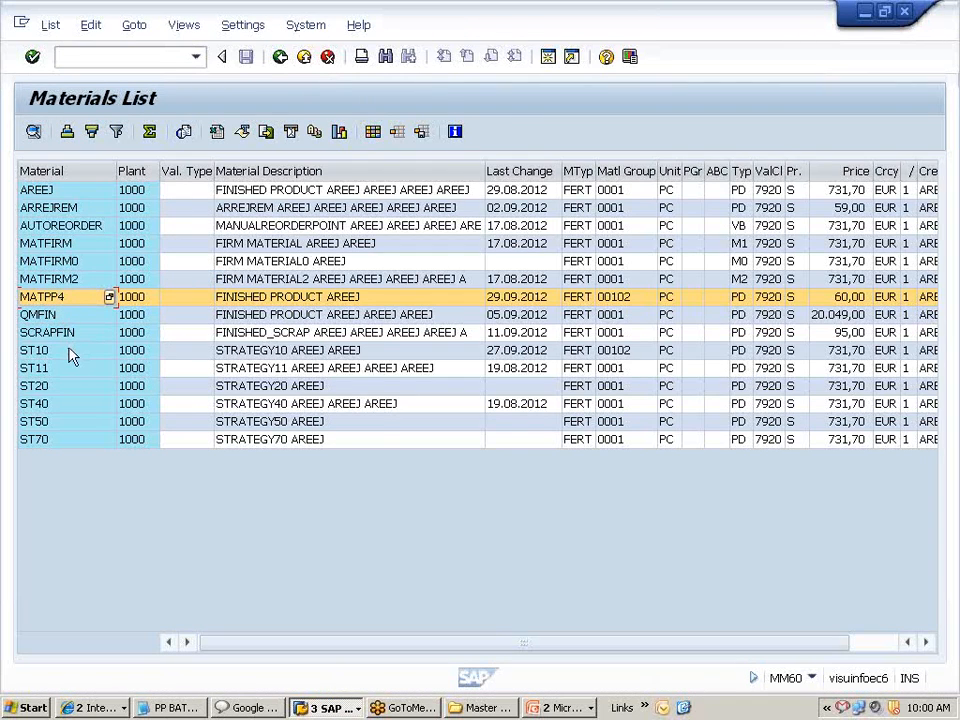
key(alt+Tab)
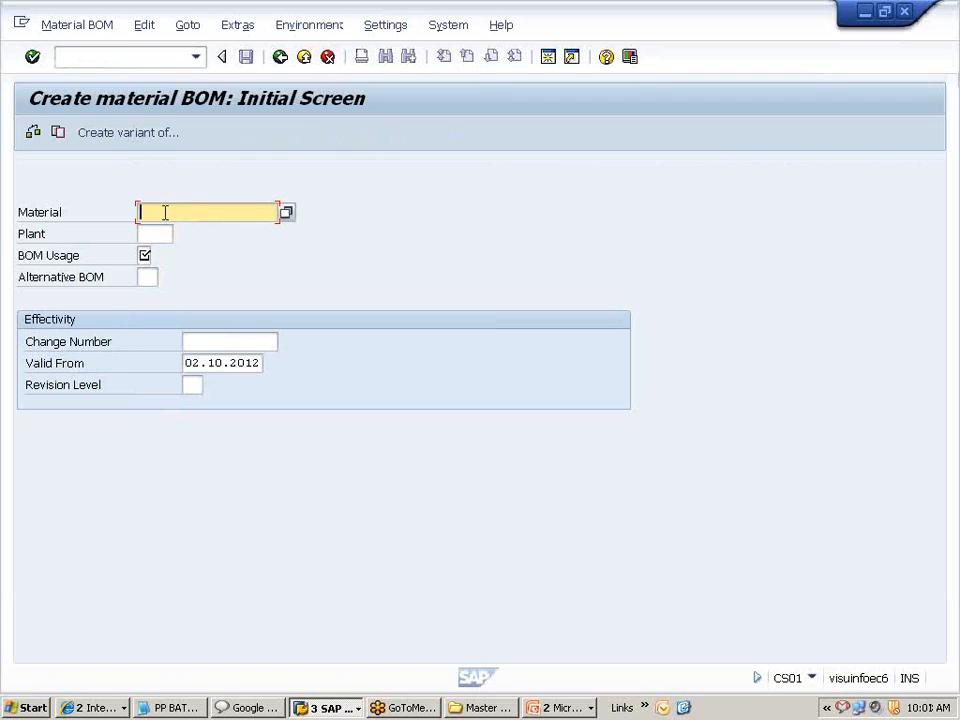
text(MATFP)
click(156, 233)
text(1000)
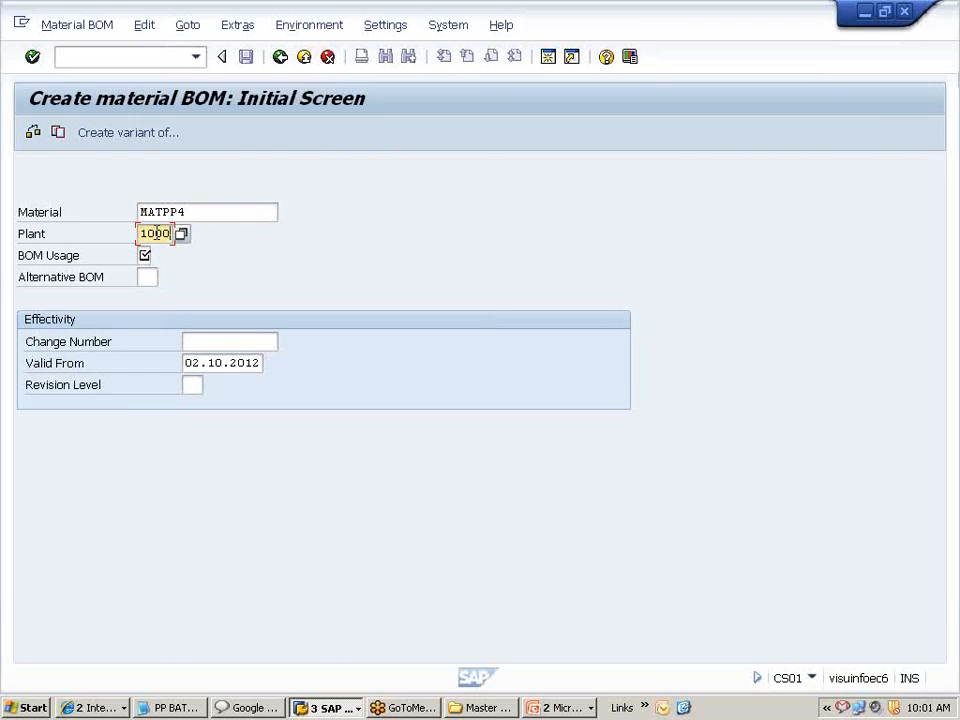
click(145, 256)
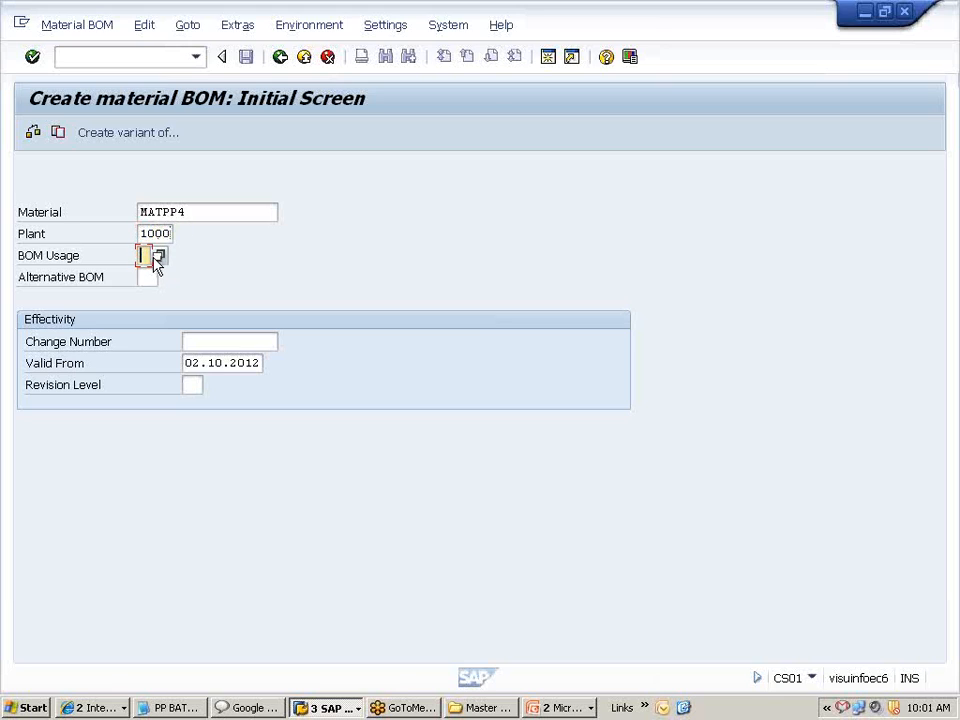
click(158, 257)
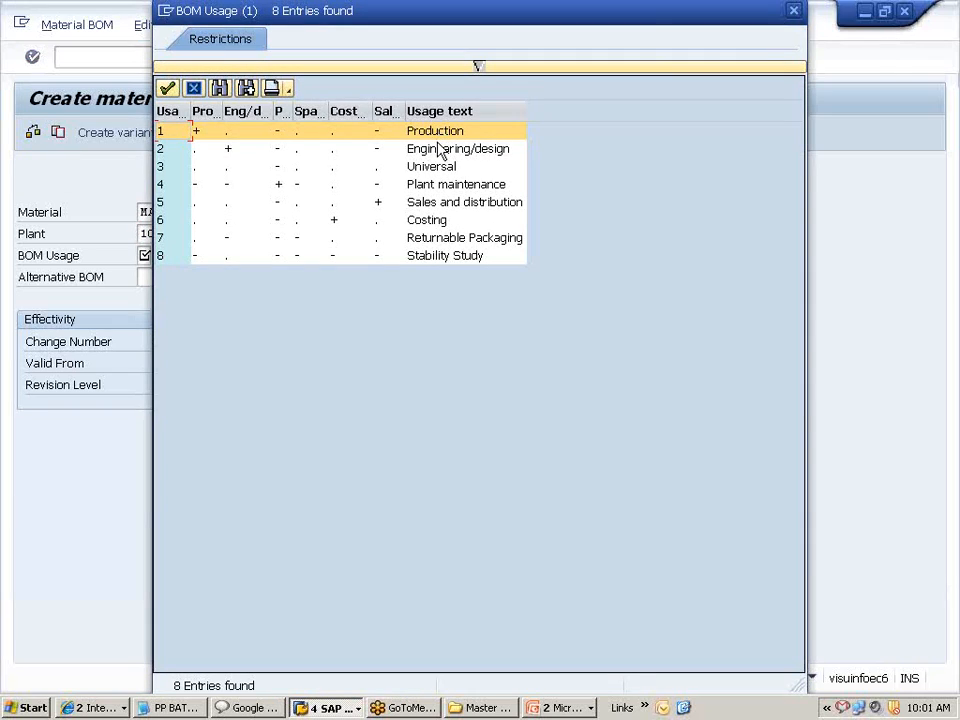
double_click(162, 131)
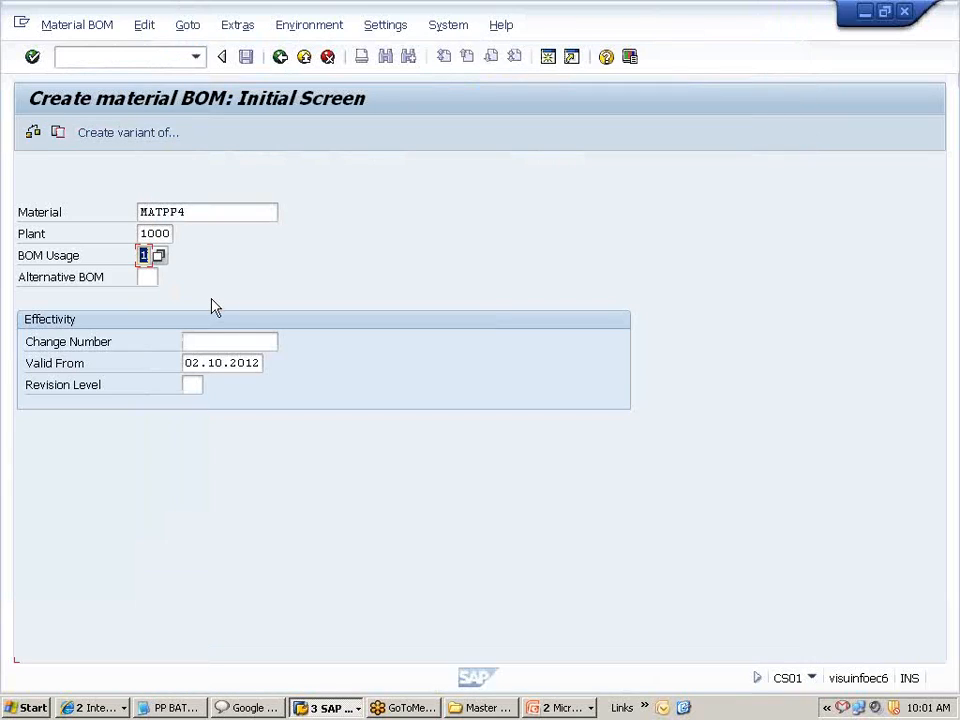
key(Return)
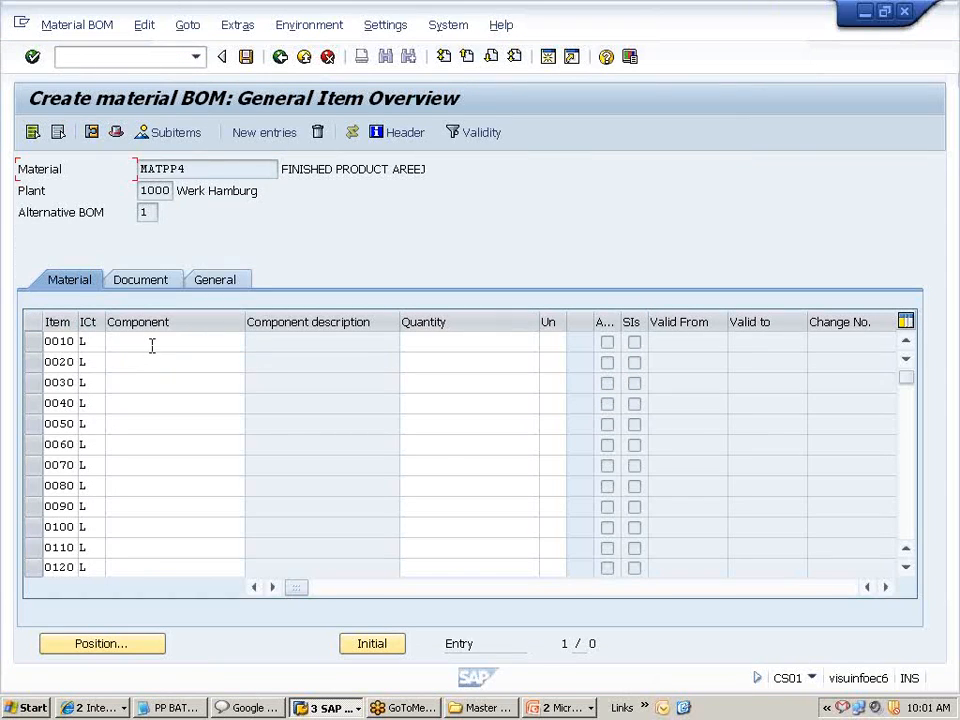
- Check the component names in the Notepad note and enter MATPP1 with quantity 1 as BOM item 0010
click(152, 342)
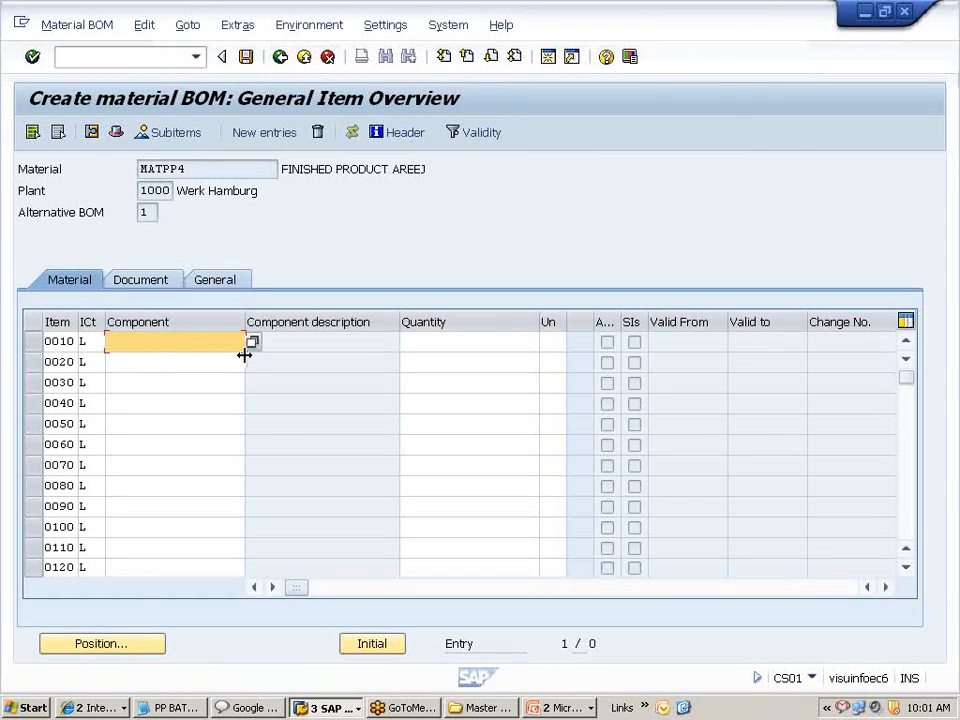
key(alt+Tab)
key(alt+Tab)
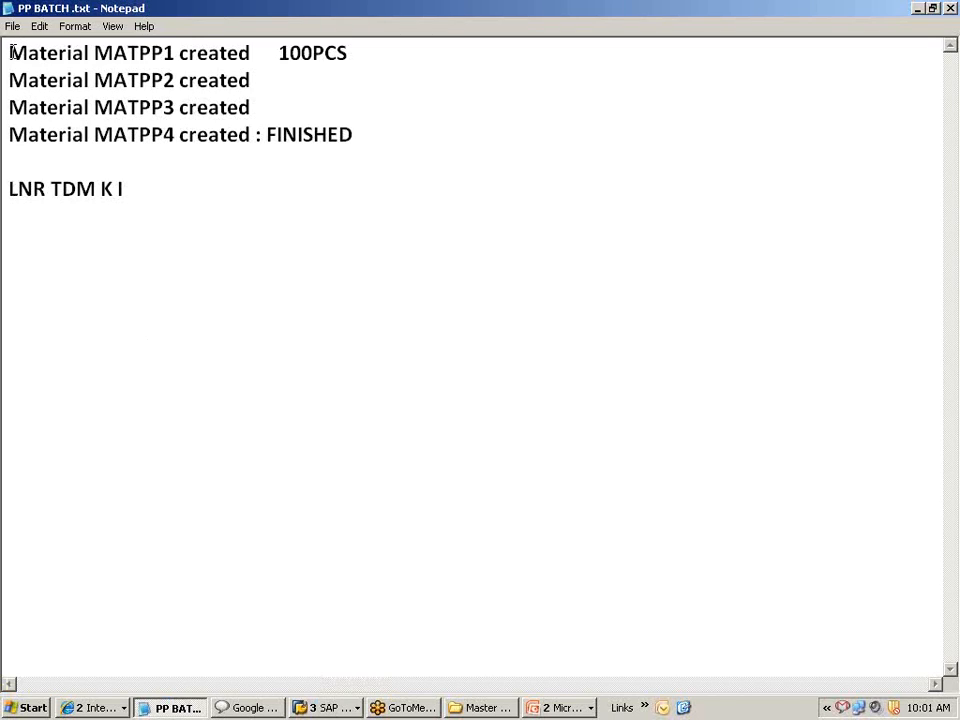
drag(12, 52, 219, 52)
drag(27, 80, 262, 77)
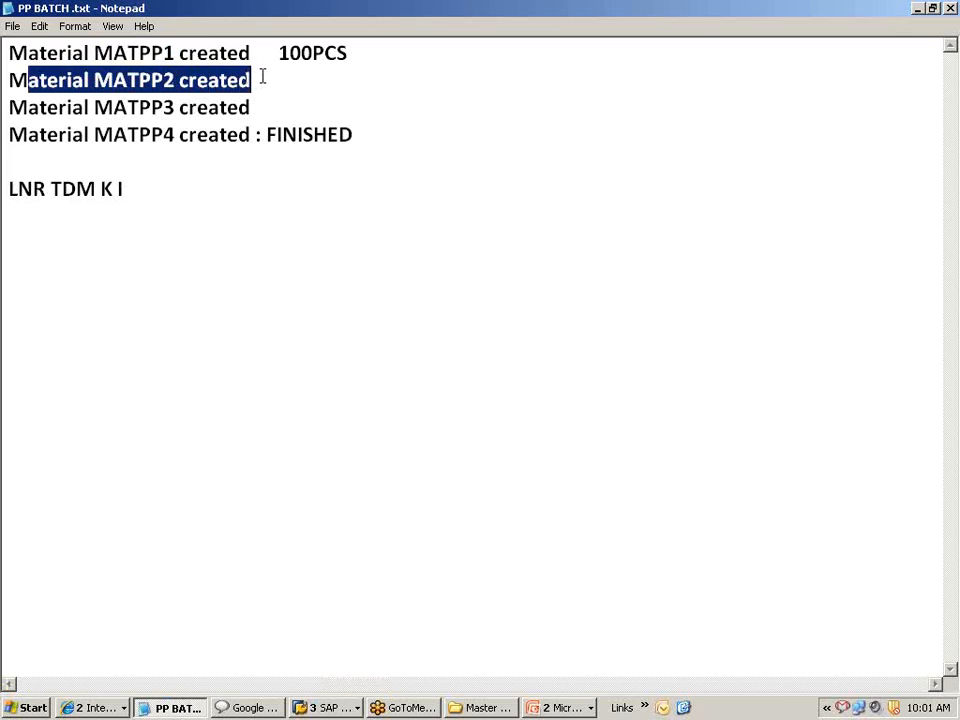
key(alt+Tab)
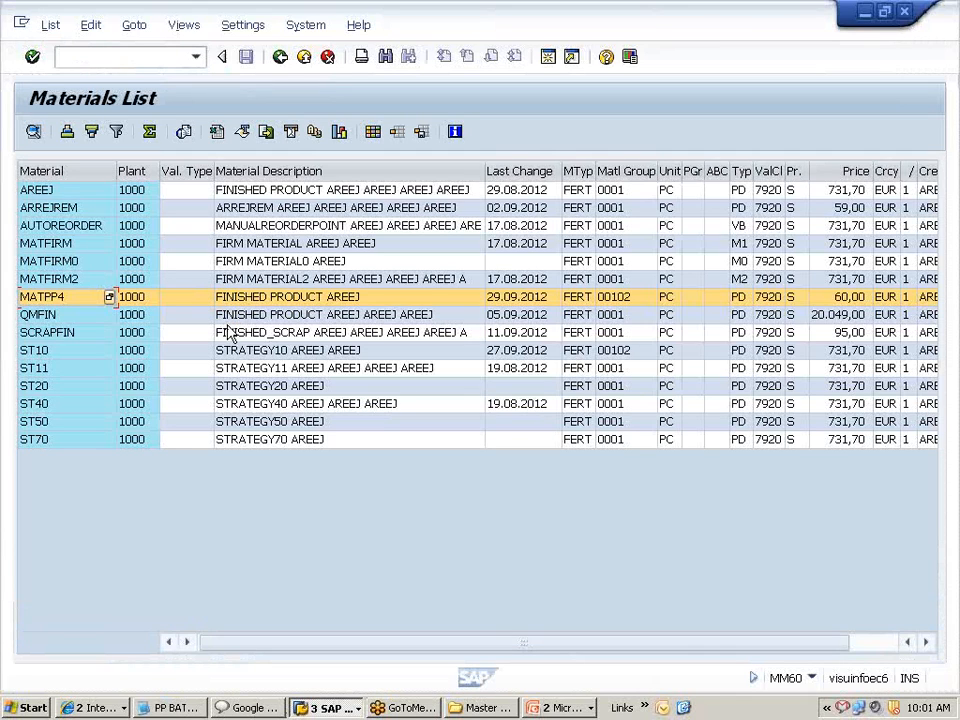
key(alt+Tab)
key(alt+Tab)
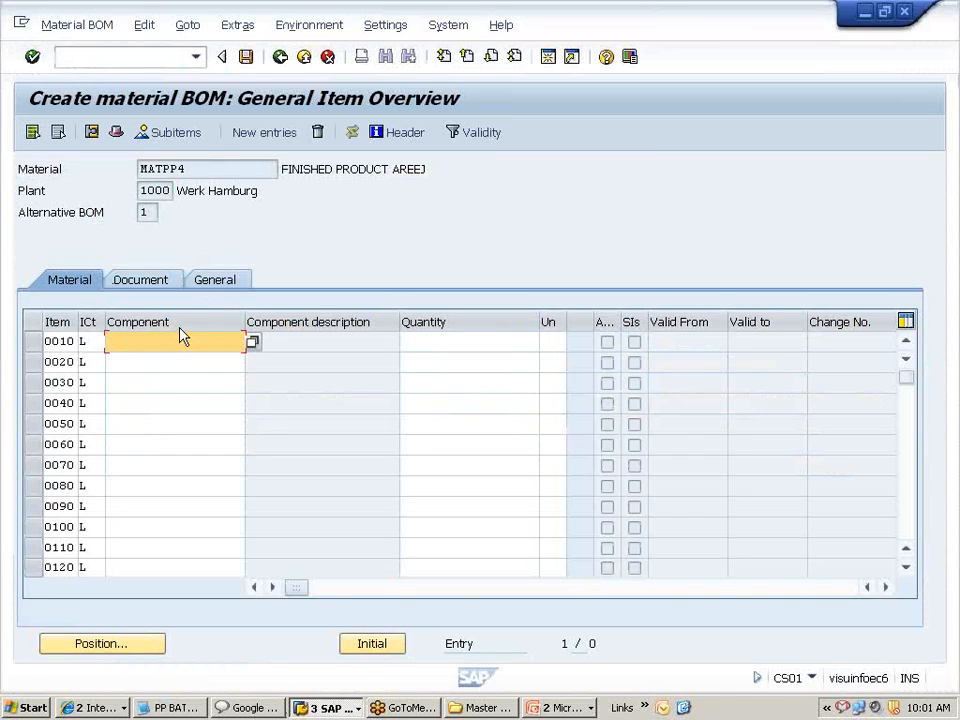
text(MATPP1)
click(418, 341)
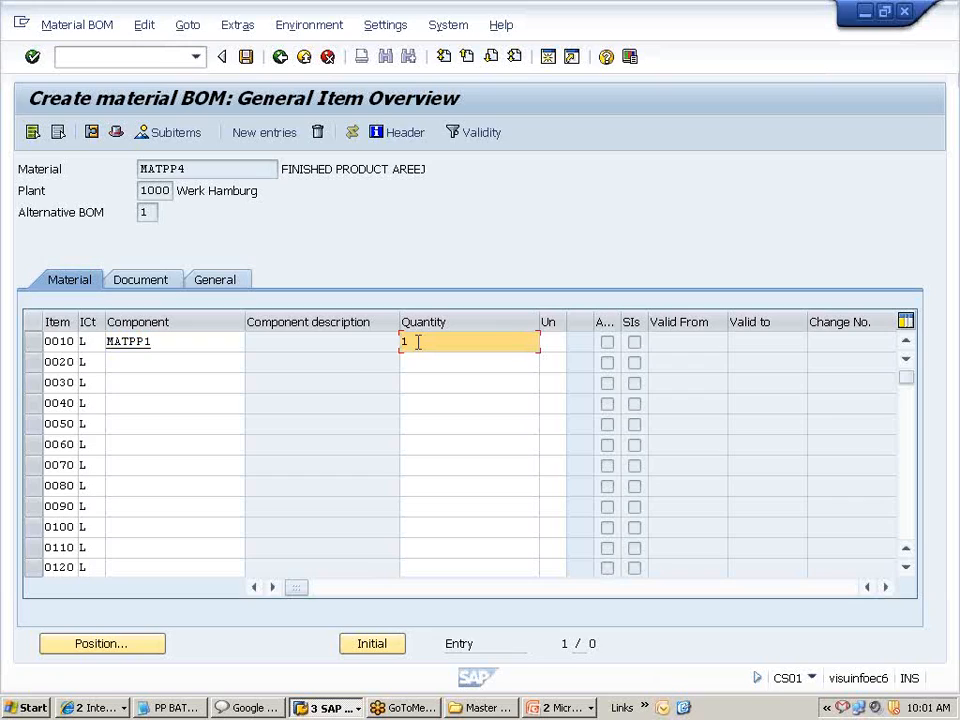
key(Return)
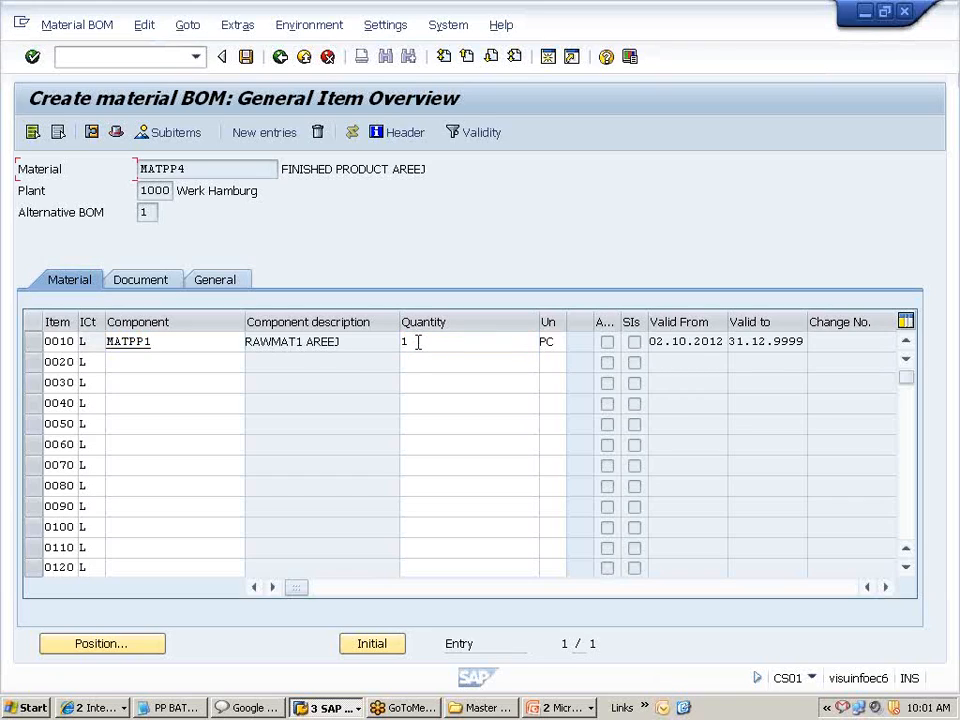
- Enter component MATPP2 with quantity 1 as BOM item 0020
click(139, 362)
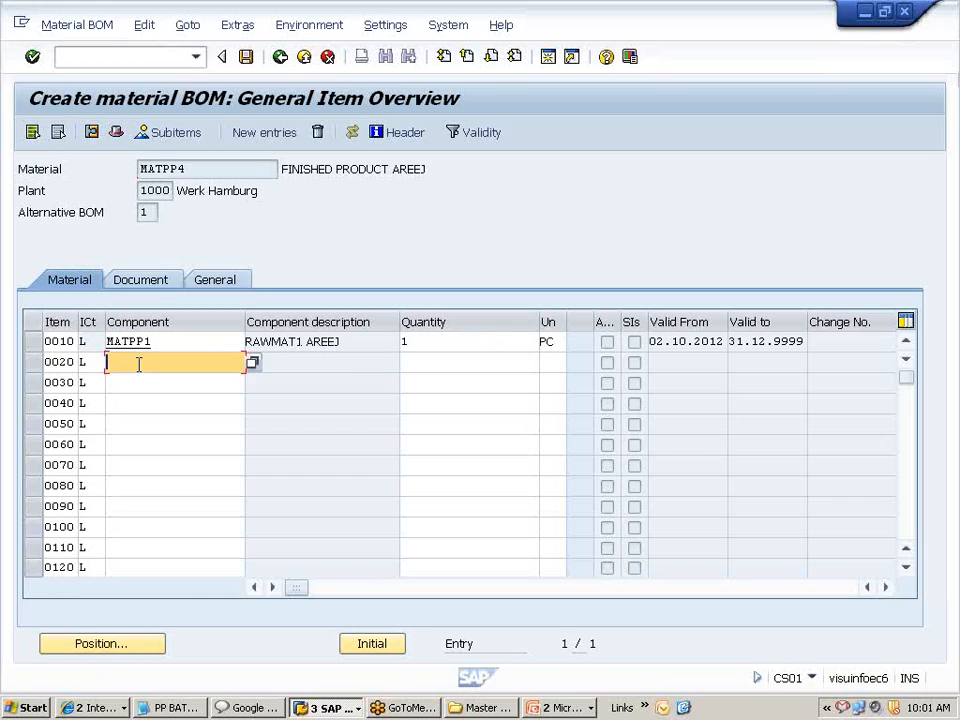
text(MATPP2)
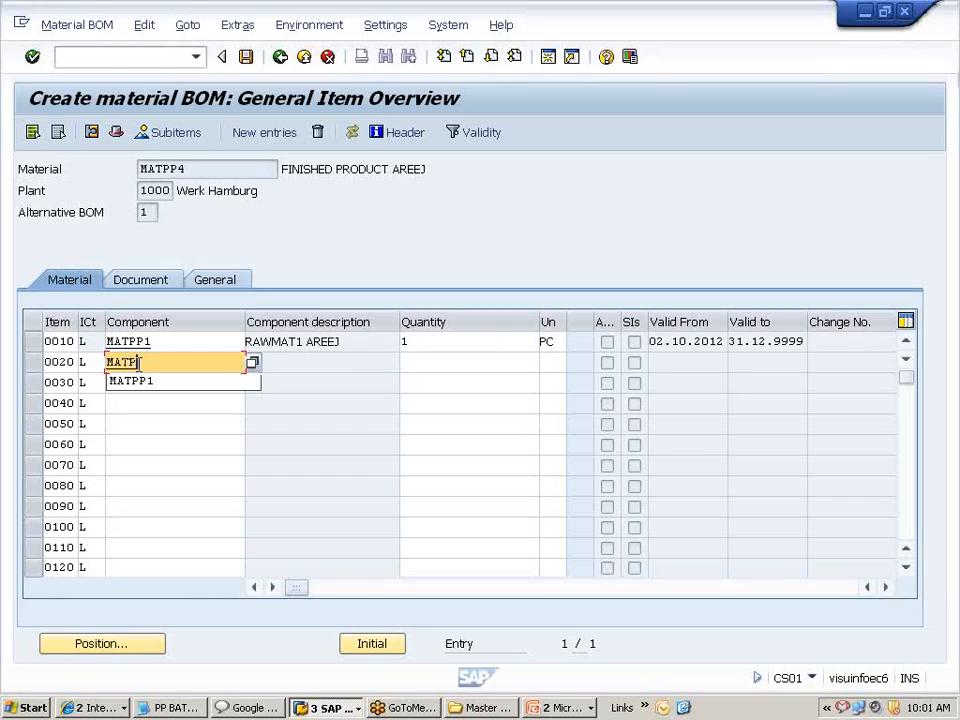
click(431, 361)
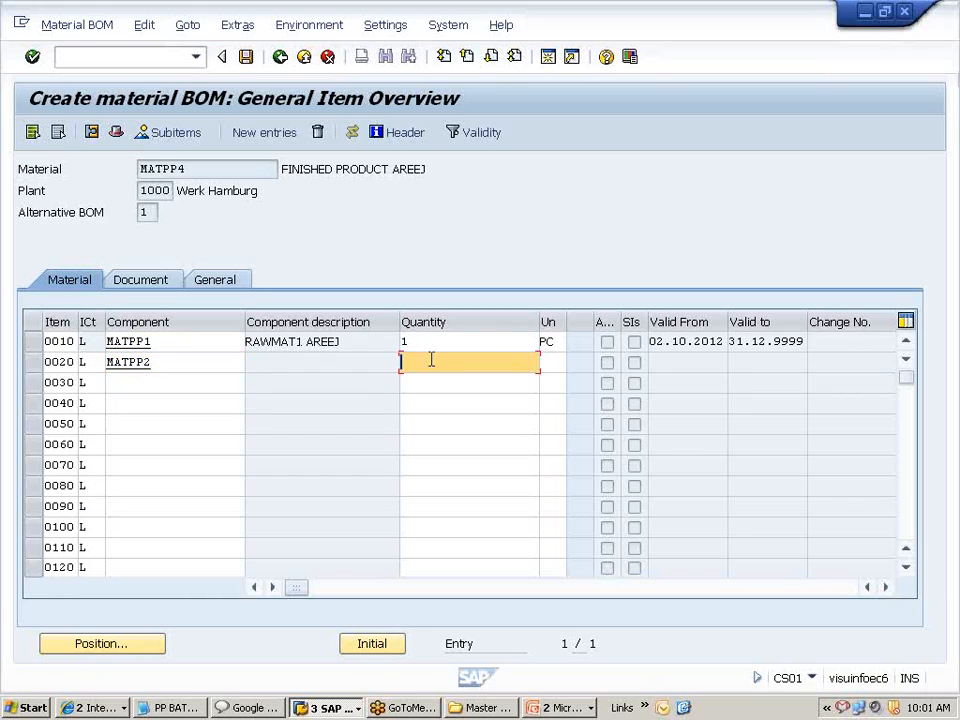
key(Return)
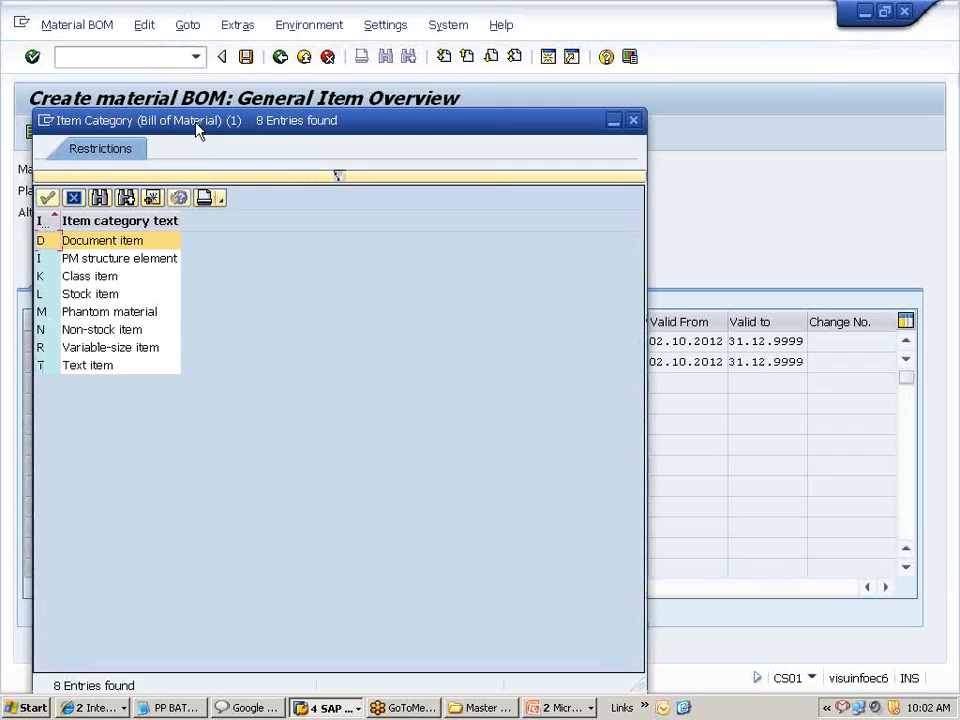
- Review the available BOM item categories, pointing out Stock item, and close the list without choosing one
drag(243, 122, 473, 125)
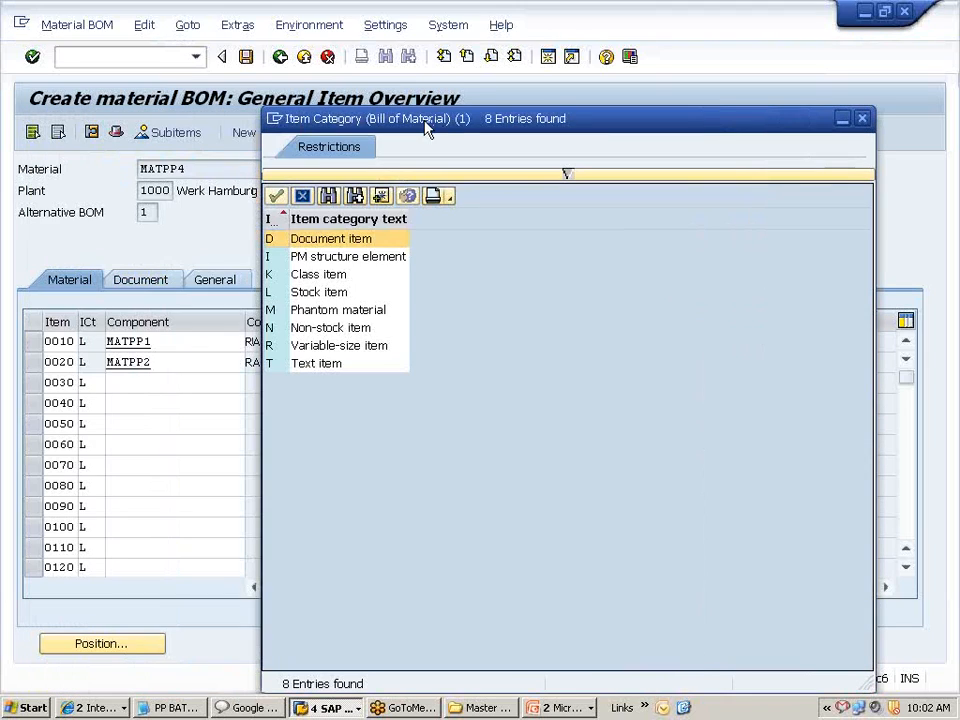
click(308, 292)
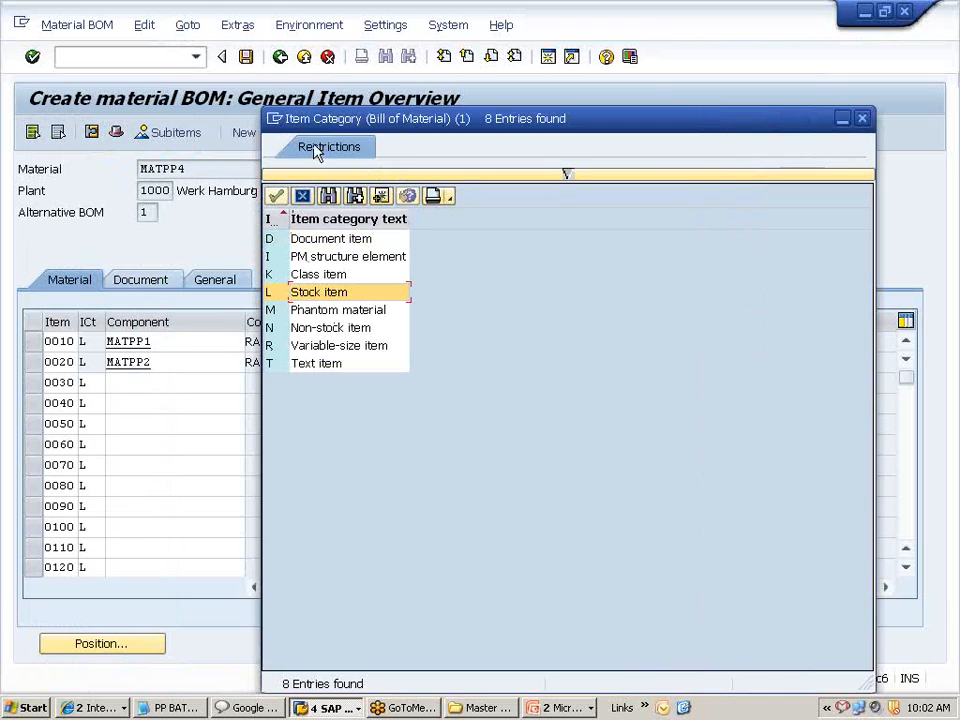
drag(317, 123, 147, 190)
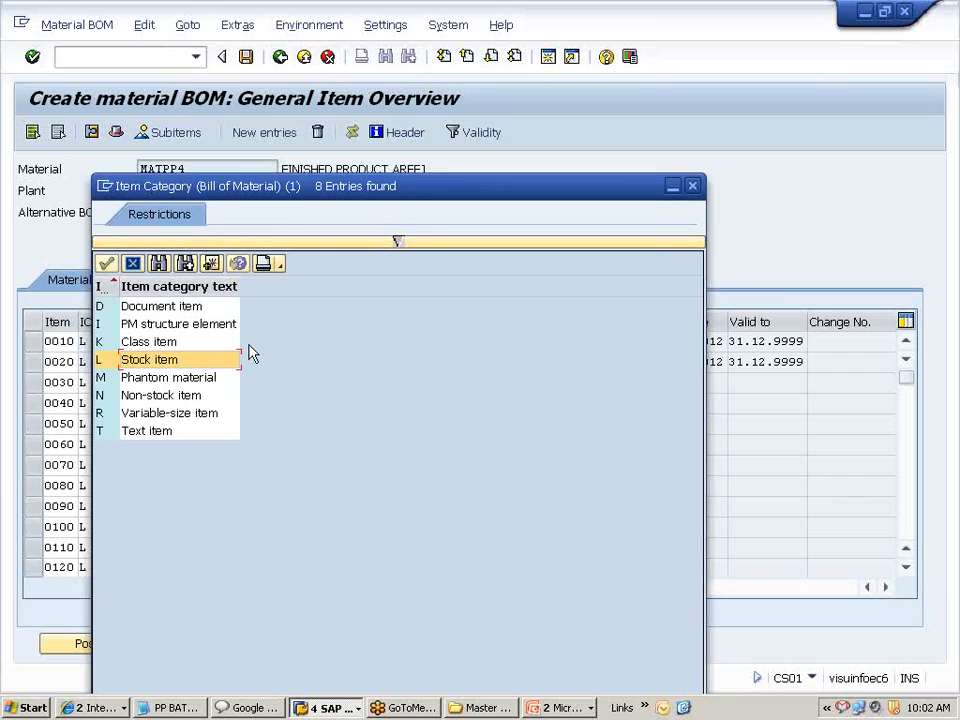
click(693, 187)
- Save the material BOM for MATPP4 with its two component items
click(190, 360)
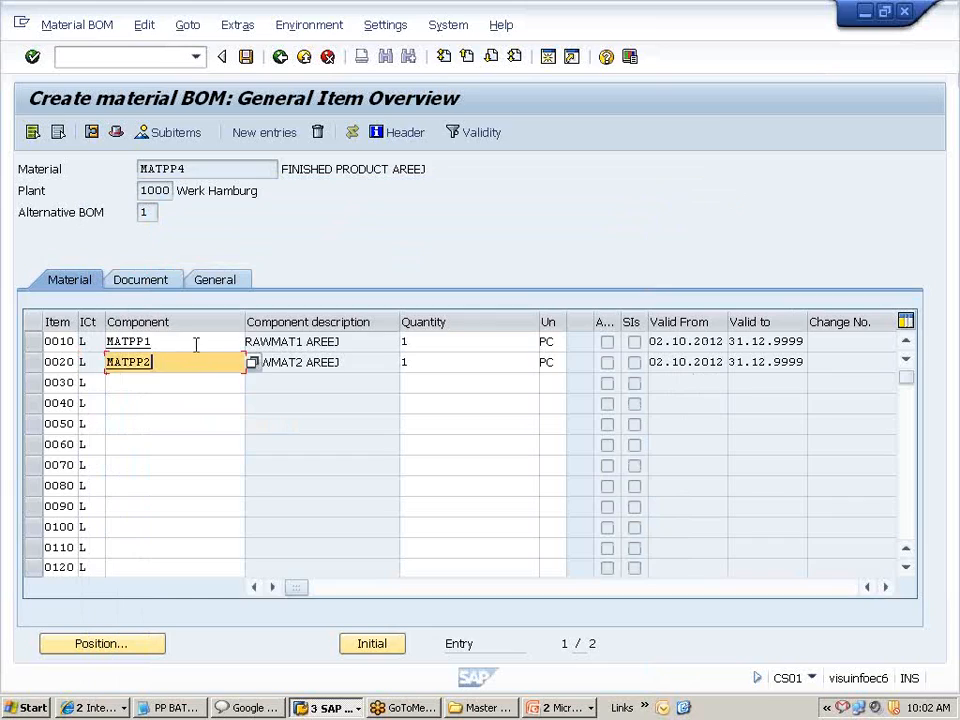
click(196, 344)
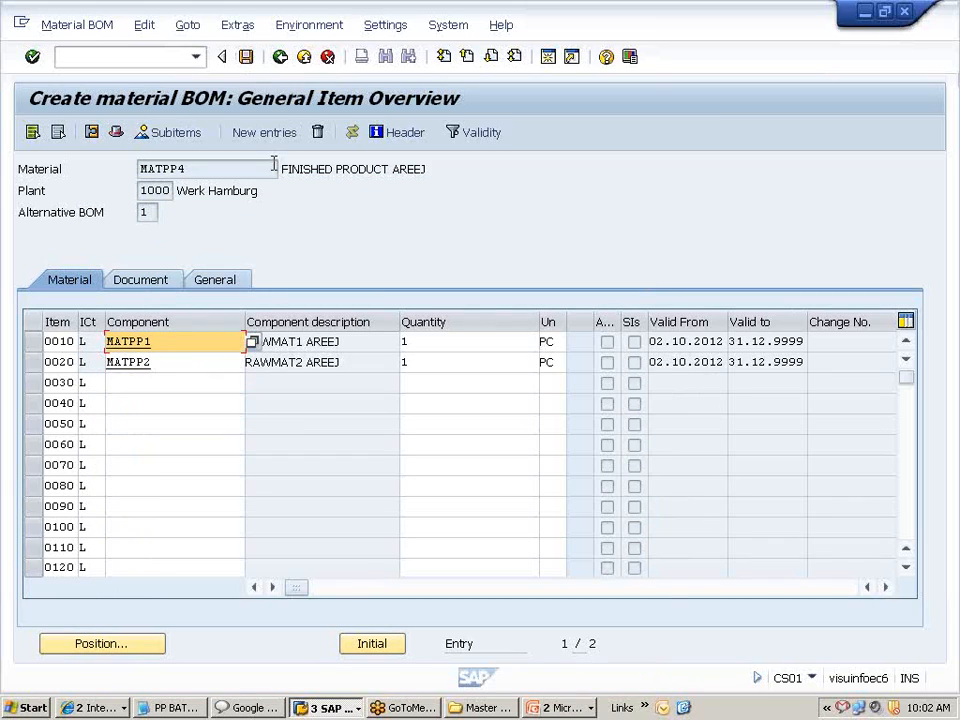
click(245, 58)
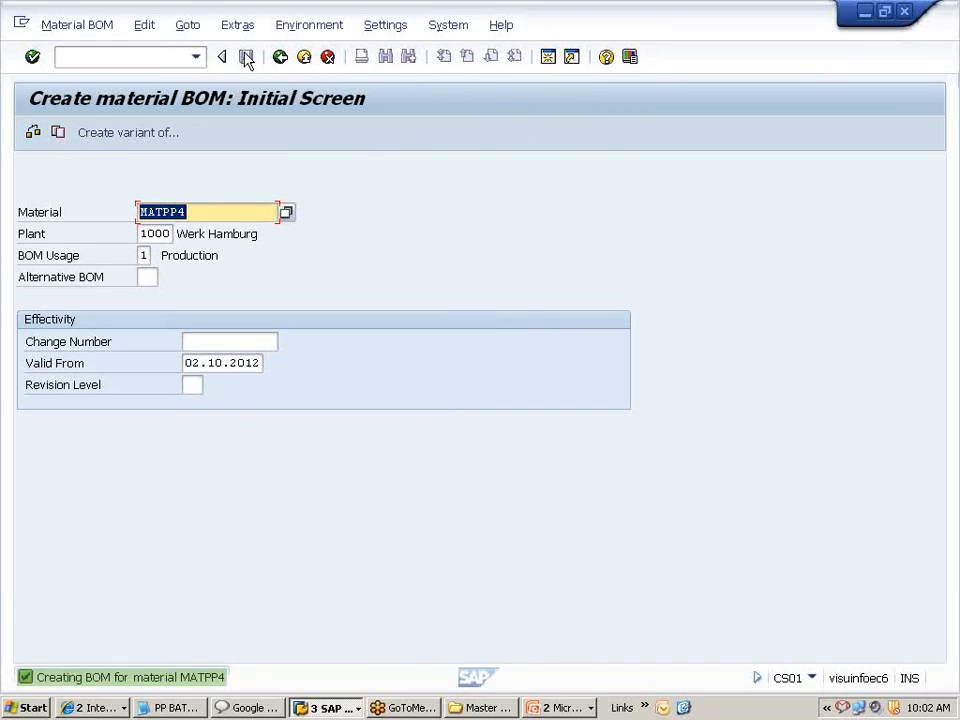
- Start transaction CS03 and display the BOM of material MATPP4 in plant 1000 to check its items
click(82, 60)
text(/N)
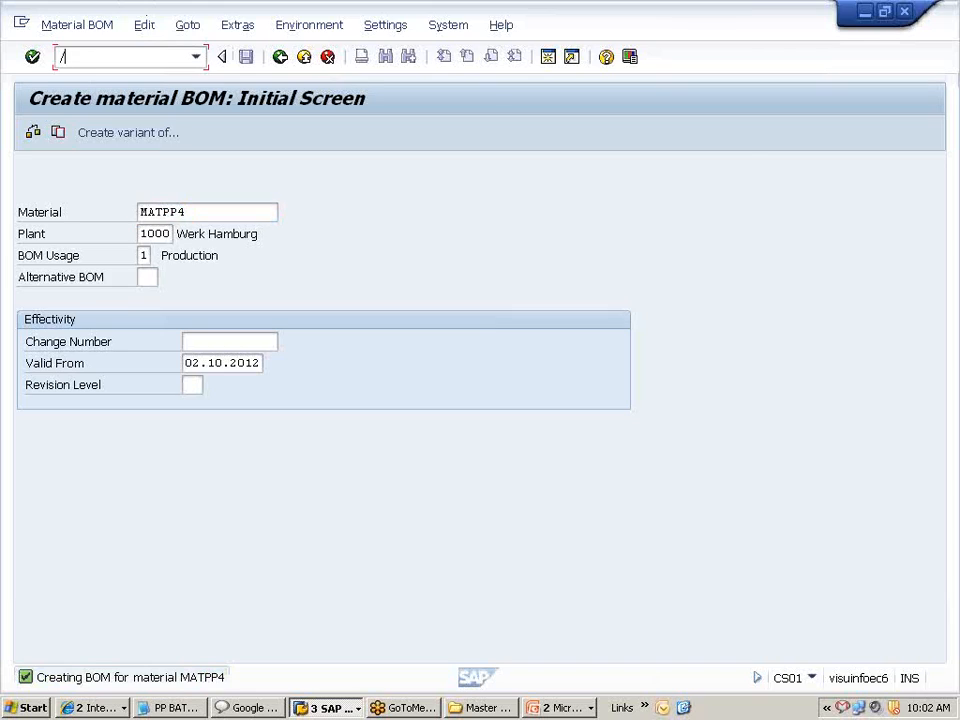
key(BackSpace)
key(BackSpace)
text(/N CS03)
key(Return)
key(Return)
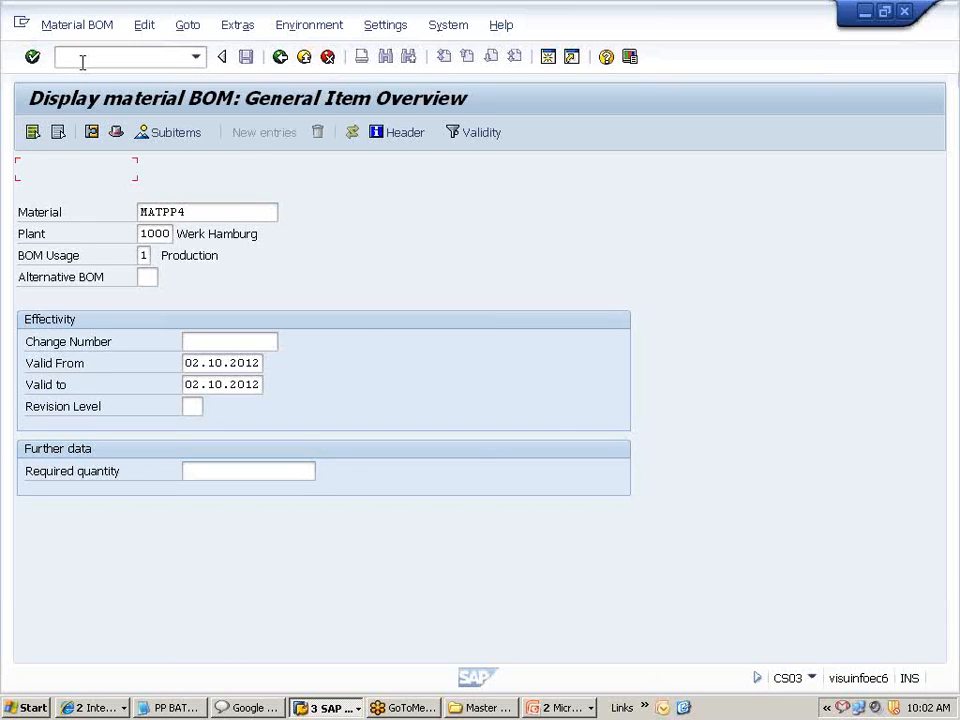
click(193, 170)
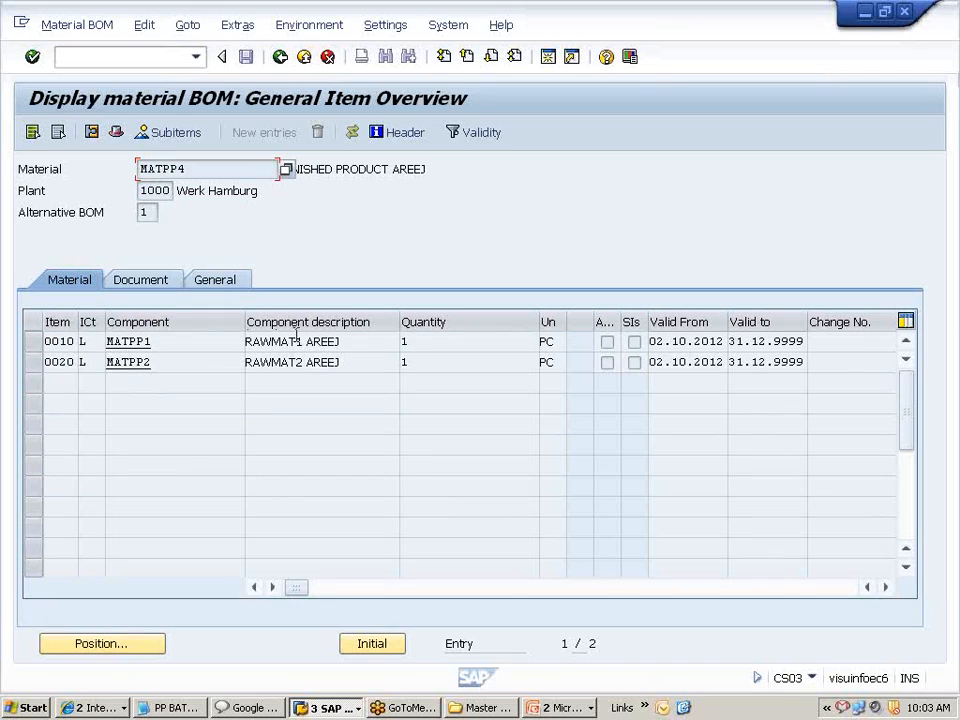
- Examine the component, description, quantity and unit of item 0010 in the MATPP4 BOM, dismissing the security notification
click(141, 343)
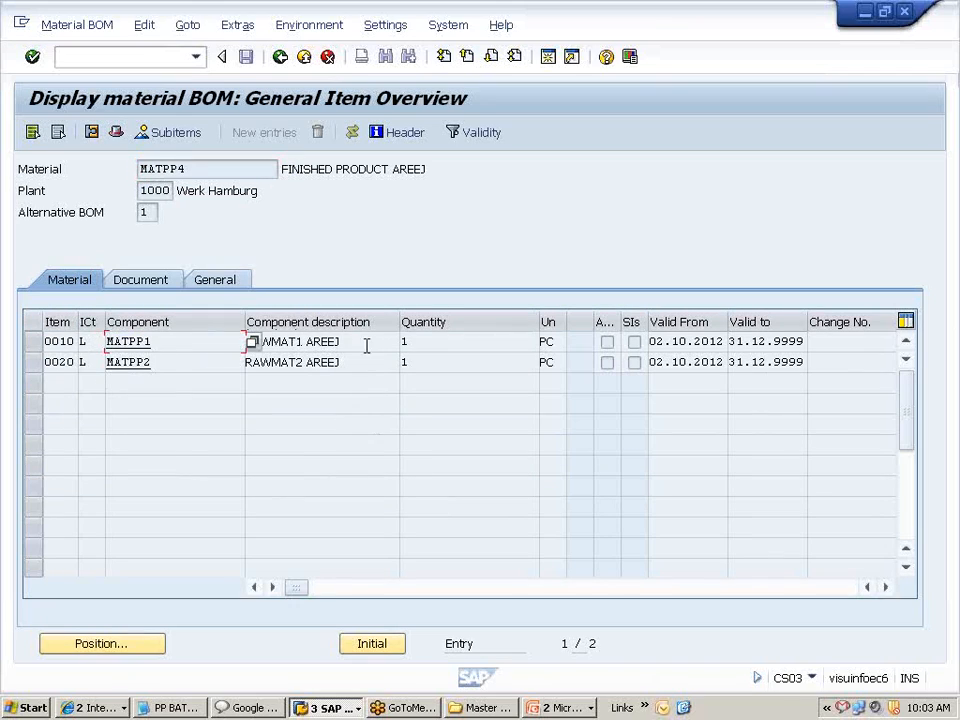
drag(366, 343, 227, 341)
click(425, 344)
key(Tab)
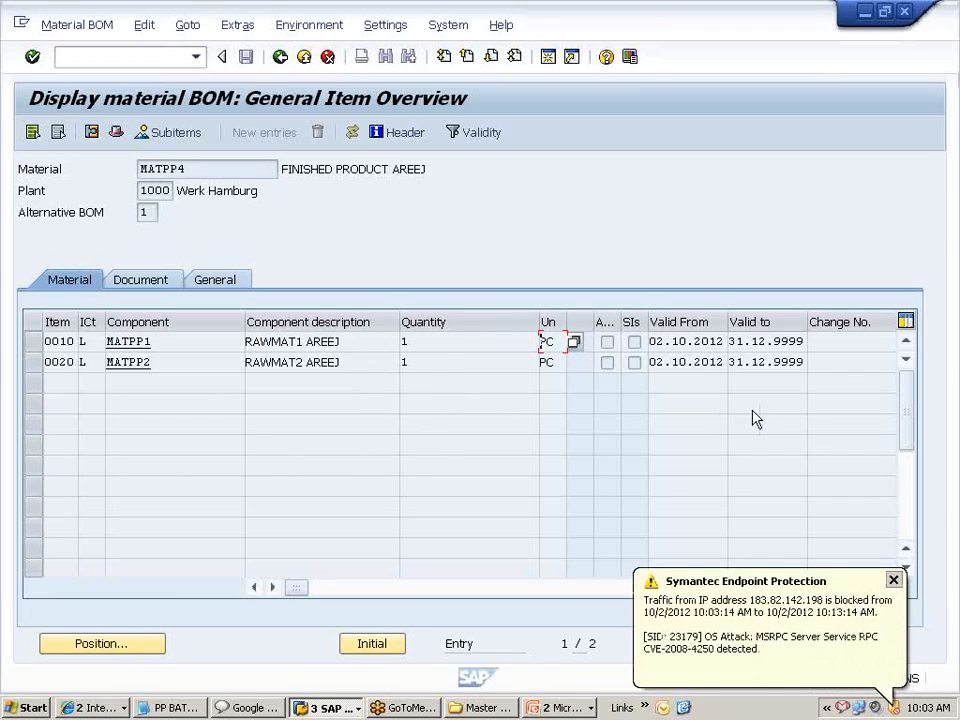
click(894, 581)
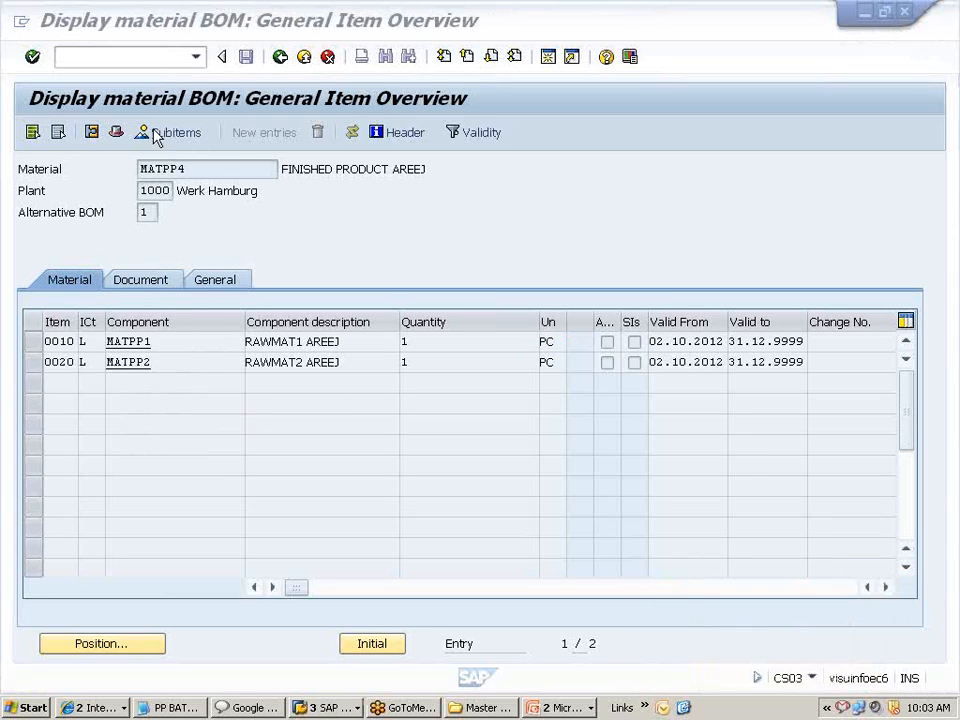
click(167, 162)
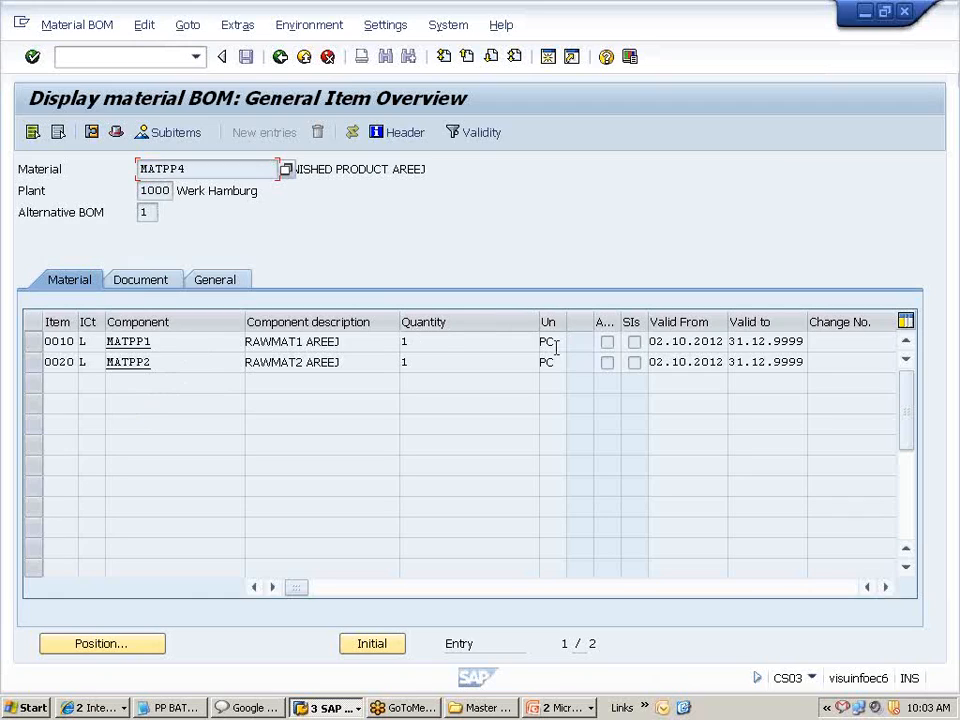
- Review the possible item categories for BOM item 0010, highlighting Stock item, and close the list
click(86, 341)
click(113, 343)
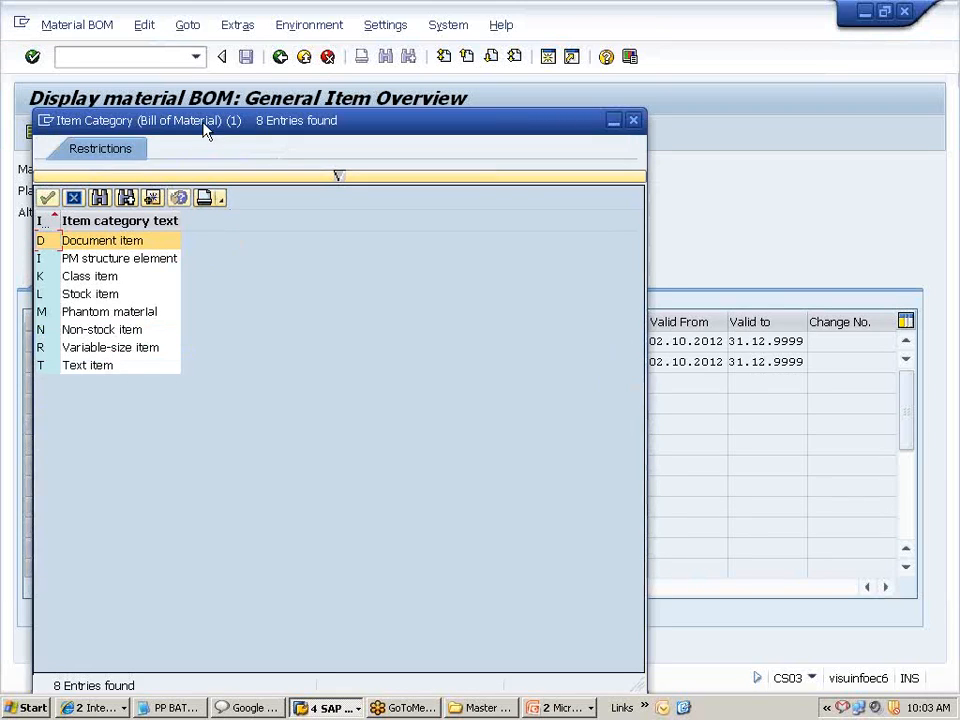
drag(203, 122, 419, 140)
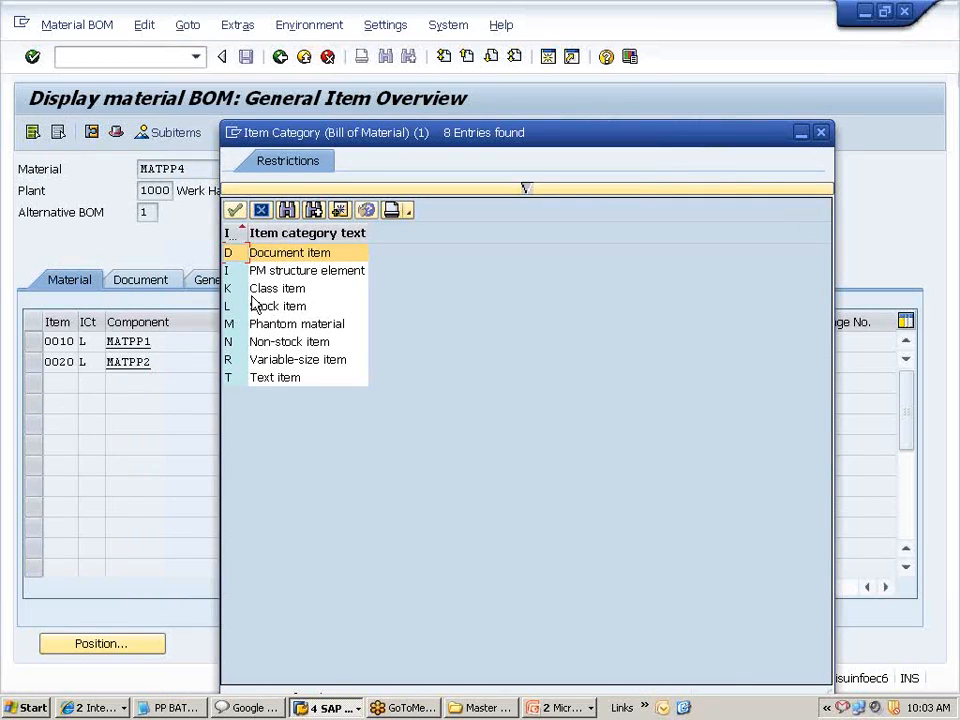
click(279, 312)
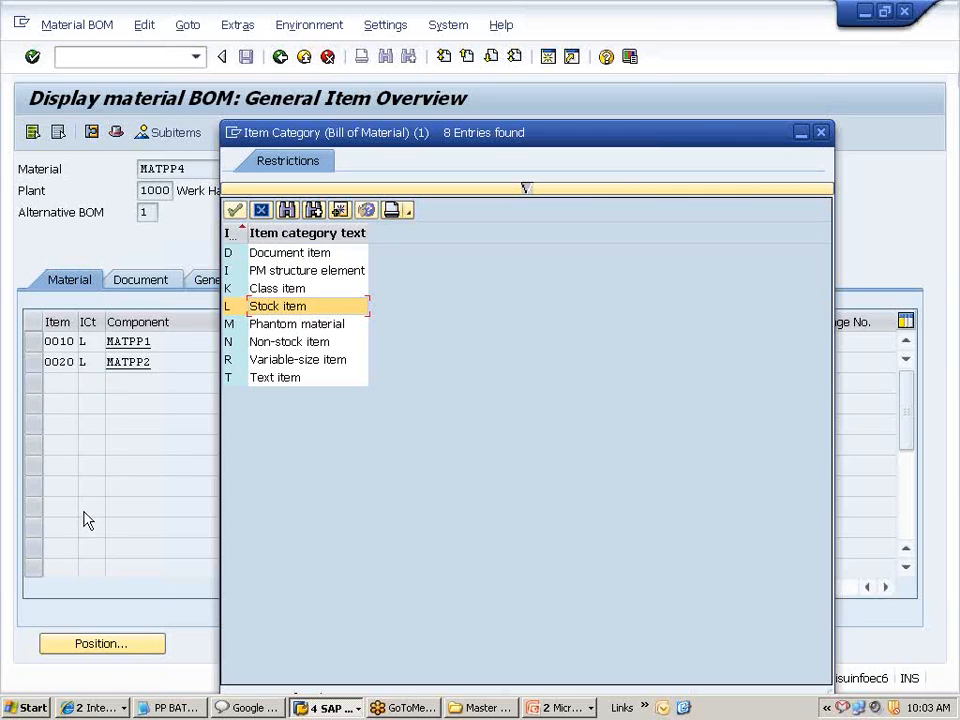
click(821, 134)
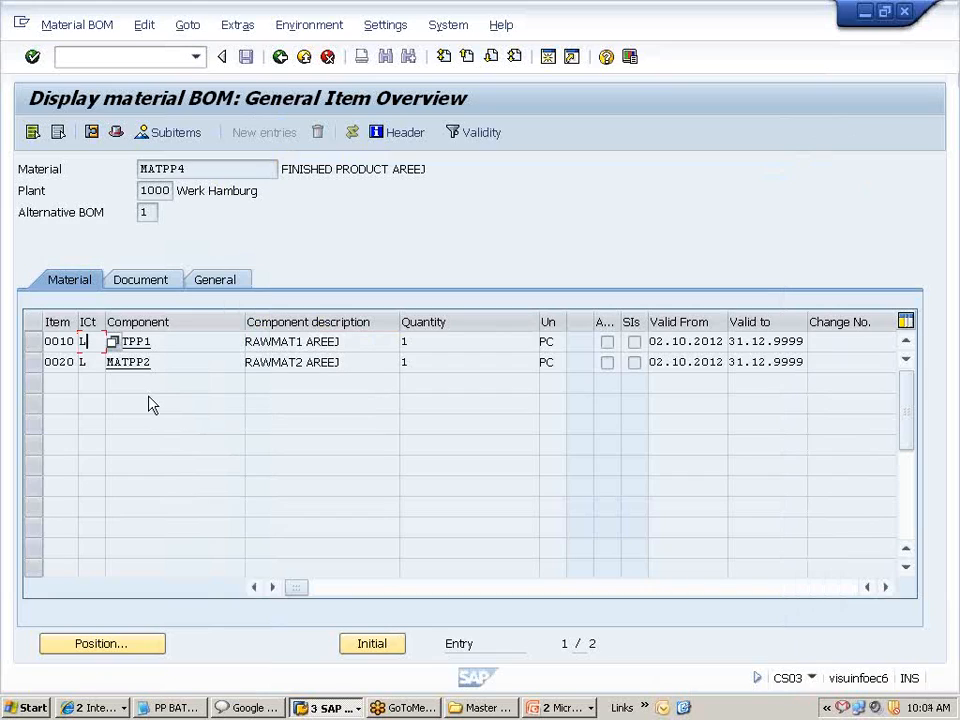
click(88, 56)
text(/N)
key(BackSpace)
key(BackSpace)
- Look through the document and general item views of the MATPP4 BOM and return to the material view
click(118, 284)
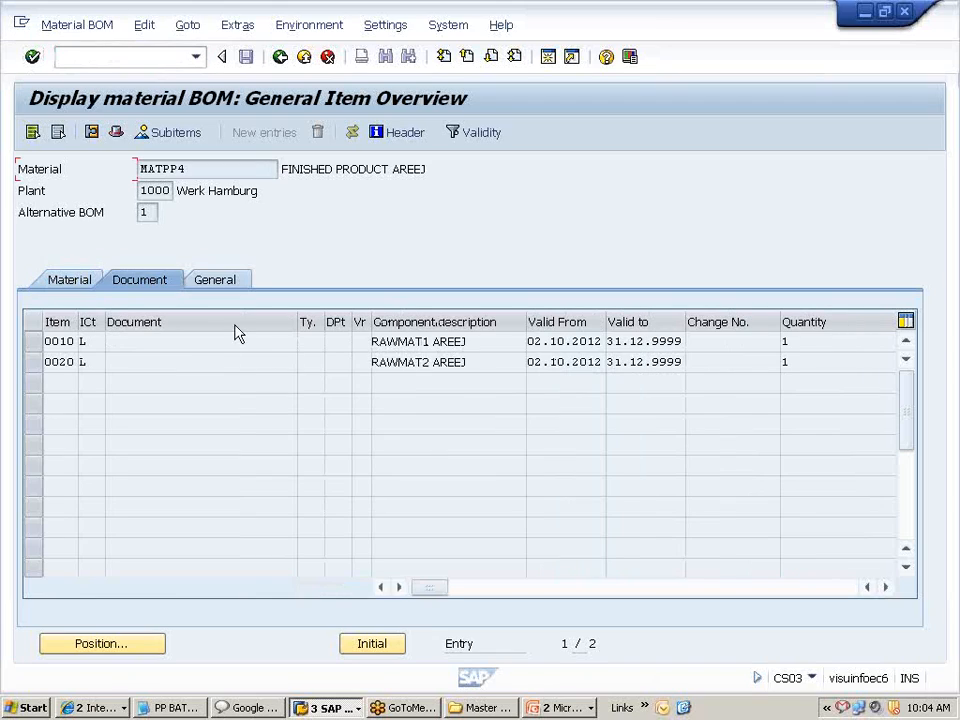
click(155, 341)
click(245, 284)
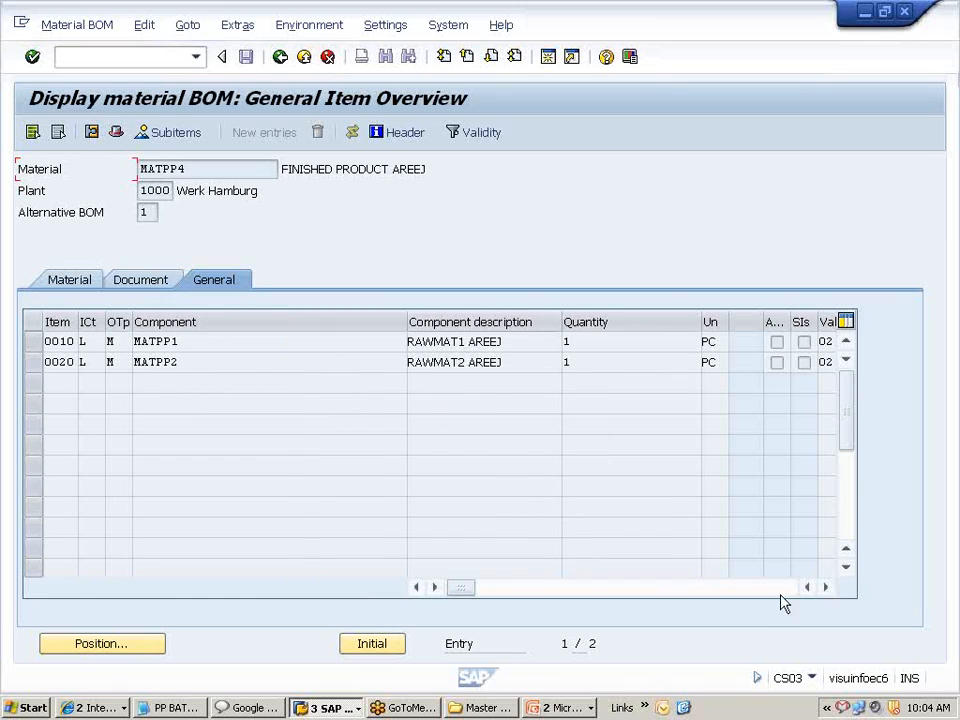
click(826, 588)
click(826, 588)
click(826, 588)
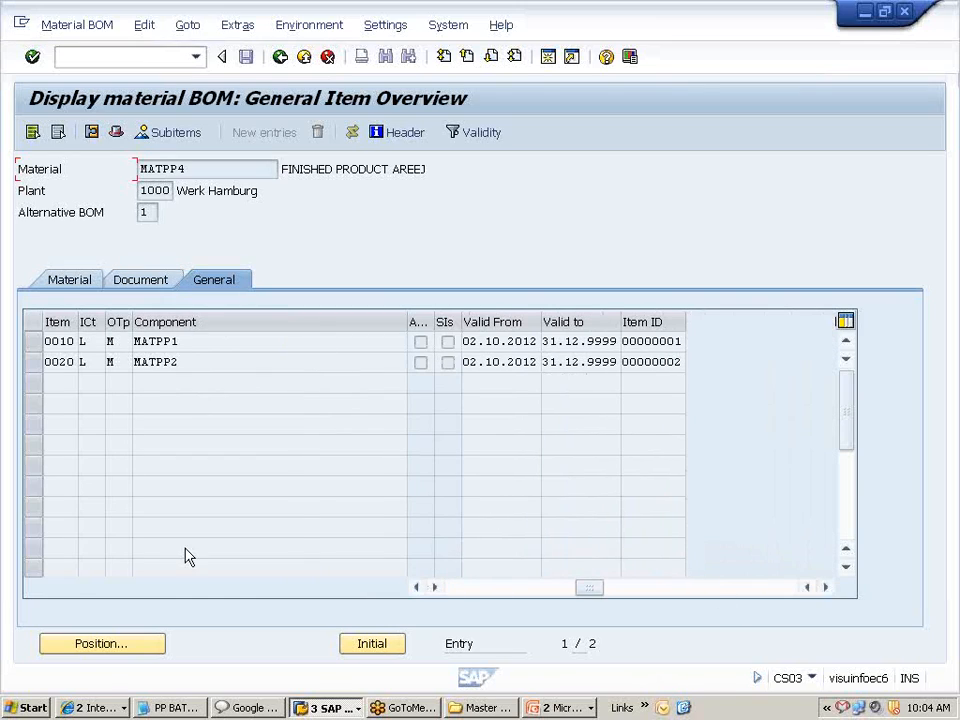
click(78, 283)
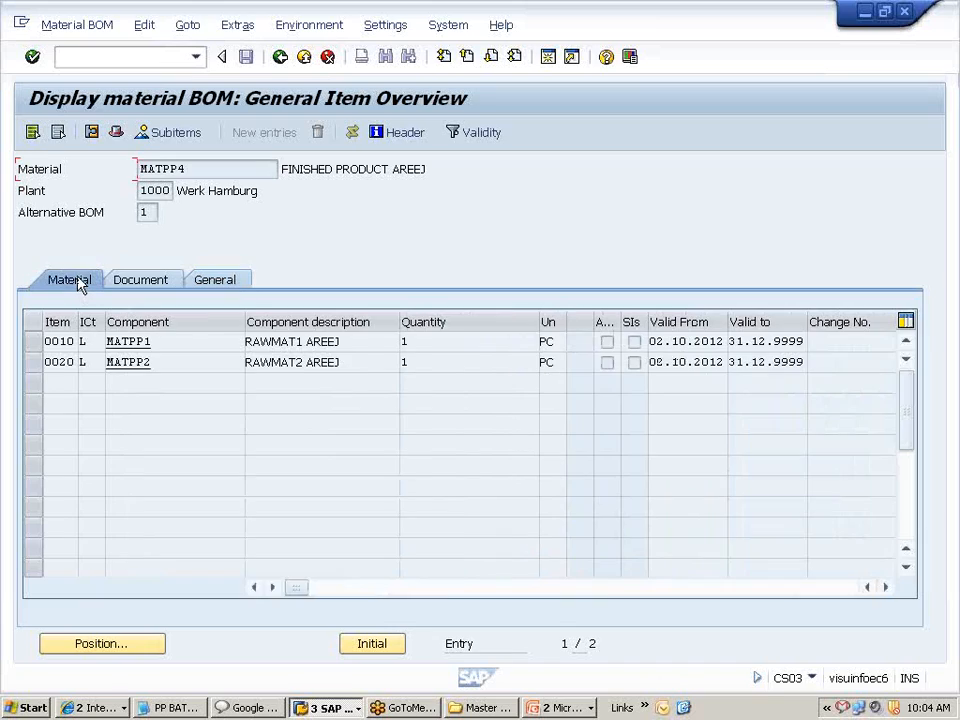
- Start transaction CS02 and open the BOM of material MATPP4 in plant 1000 for changing
click(142, 55)
text(/N CS02)
key(Return)
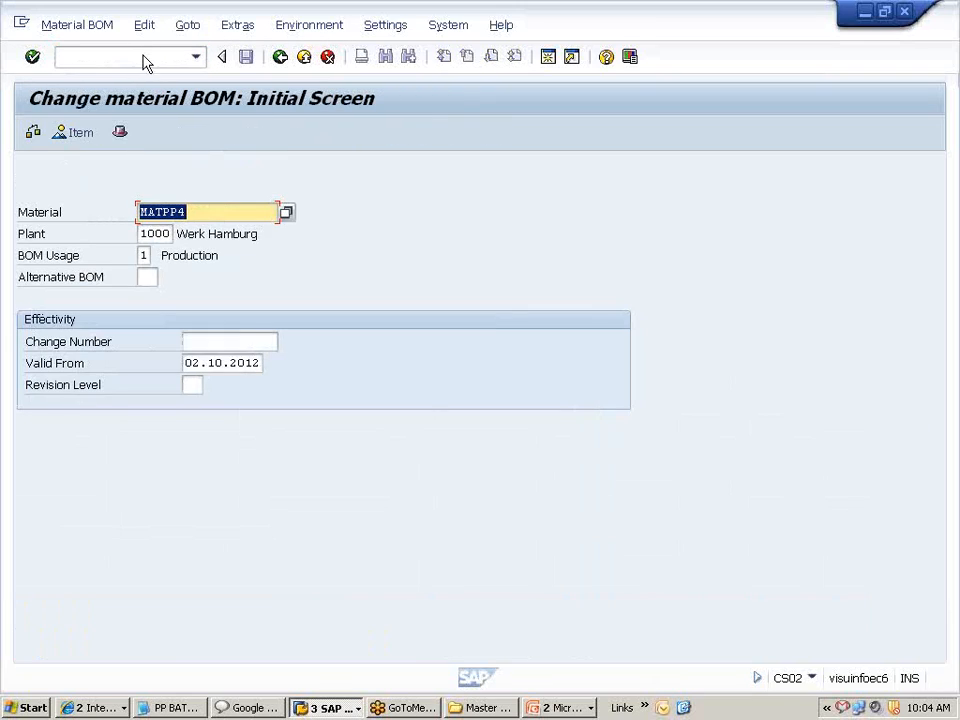
key(Return)
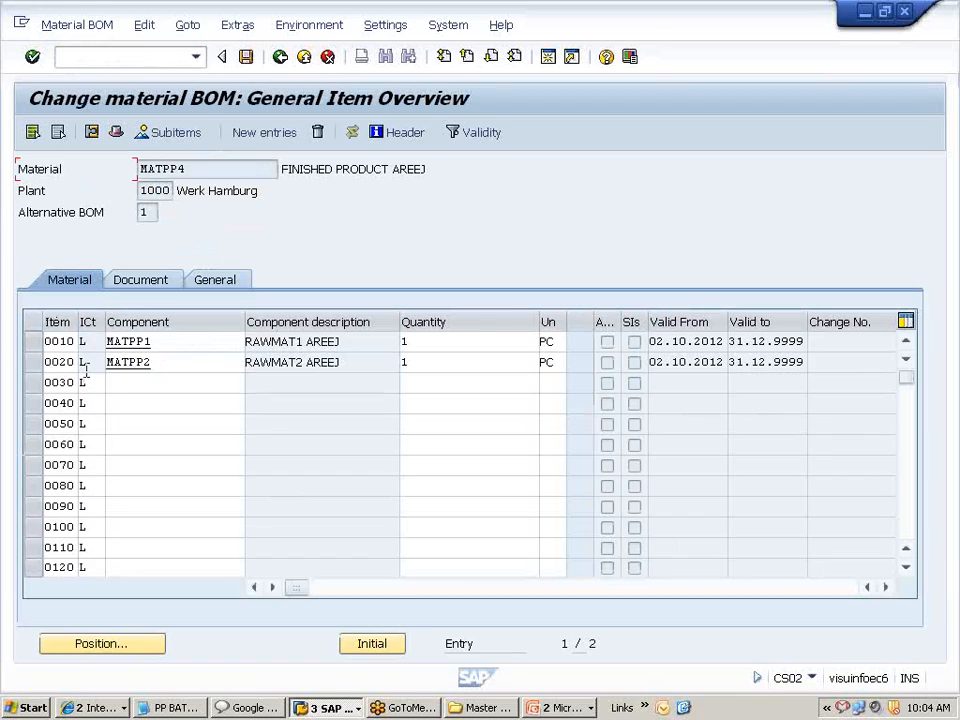
click(93, 362)
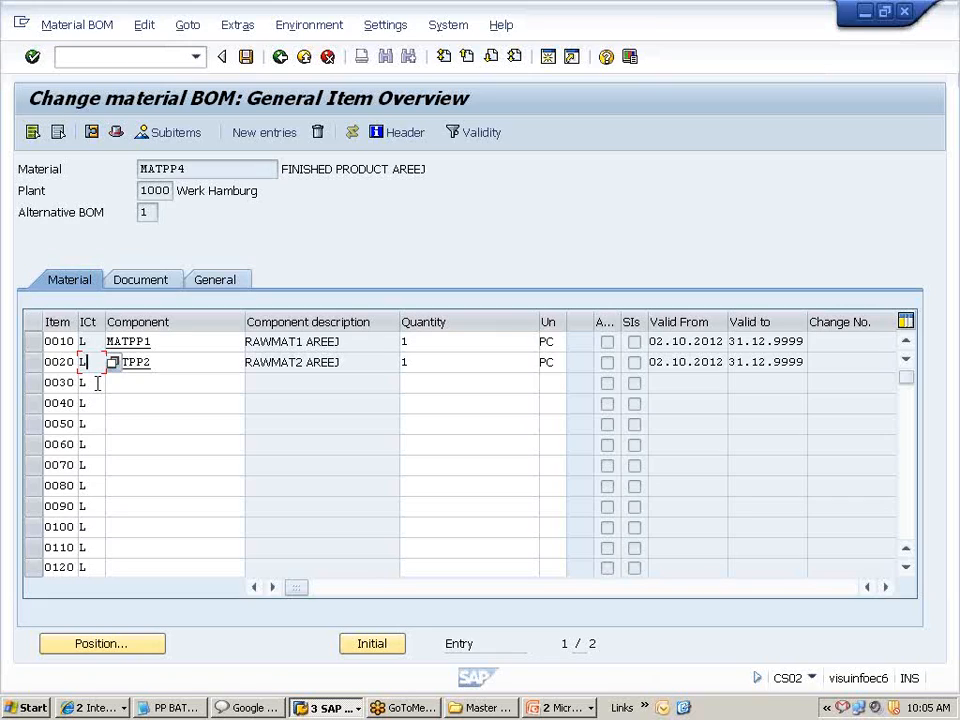
- Restart transaction CS02 and reopen the item overview of the MATPP4 BOM in change mode
click(73, 54)
text(/N CS)
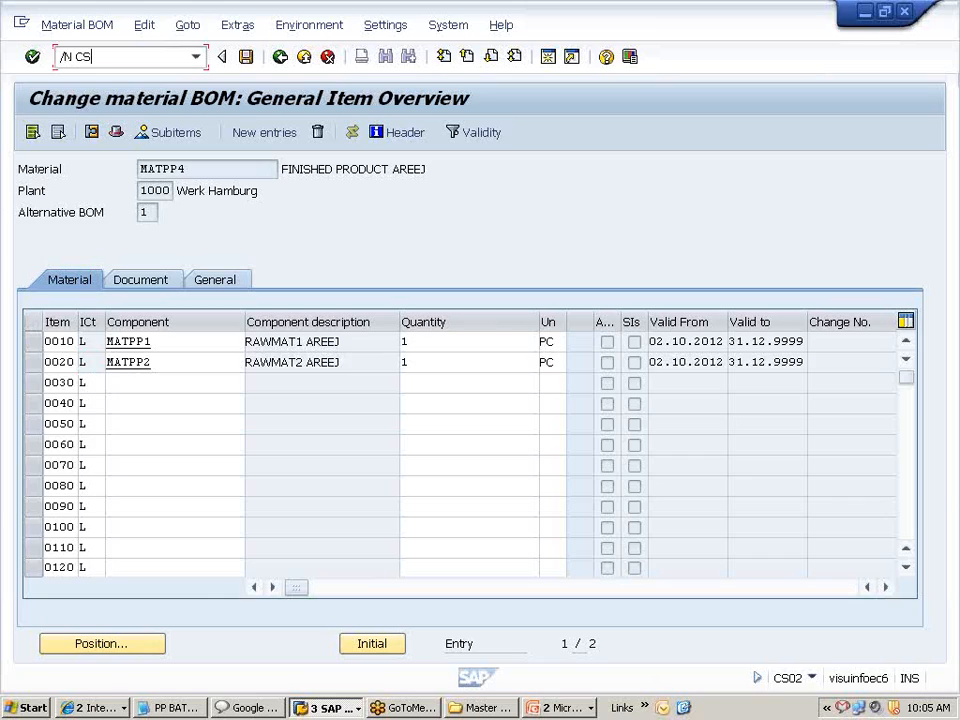
text(02)
key(Return)
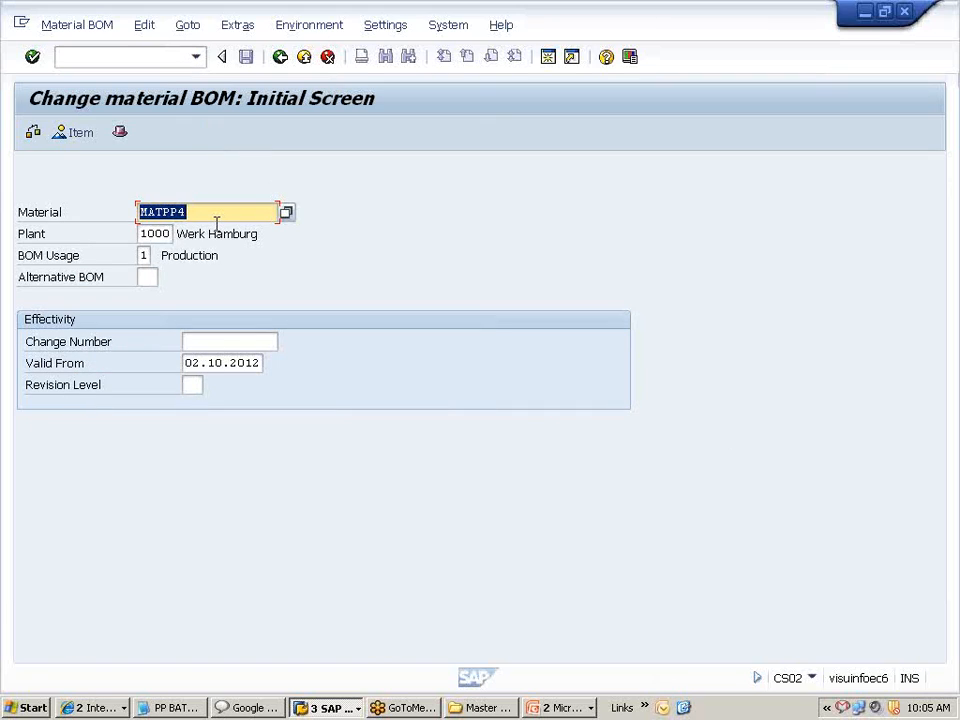
key(Return)
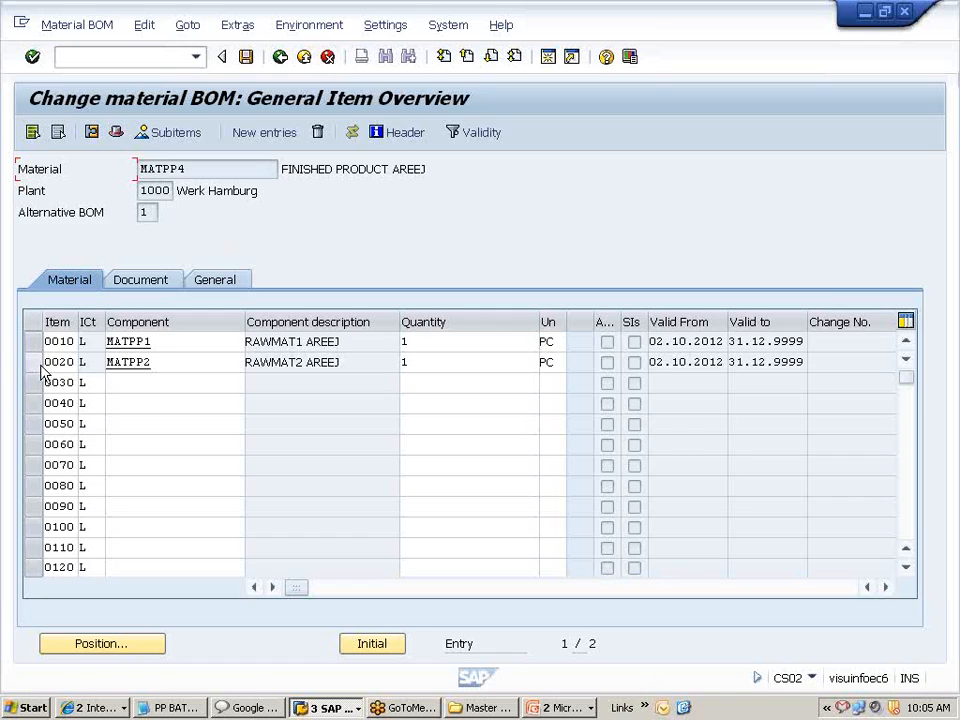
- Delete item 0020 with component MATPP2 from the BOM
click(91, 360)
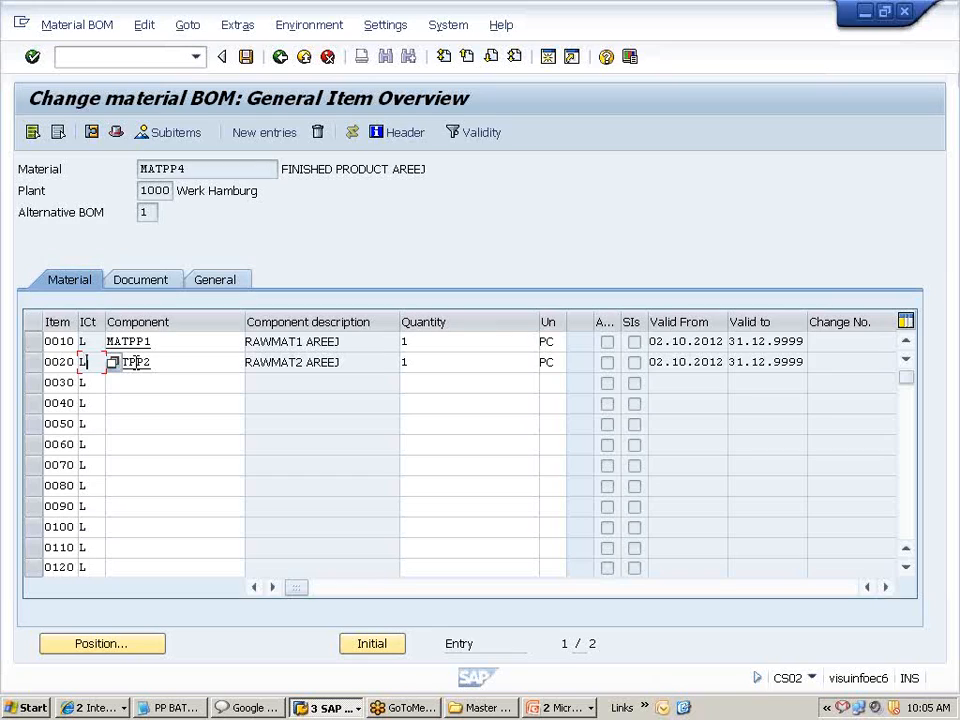
click(36, 364)
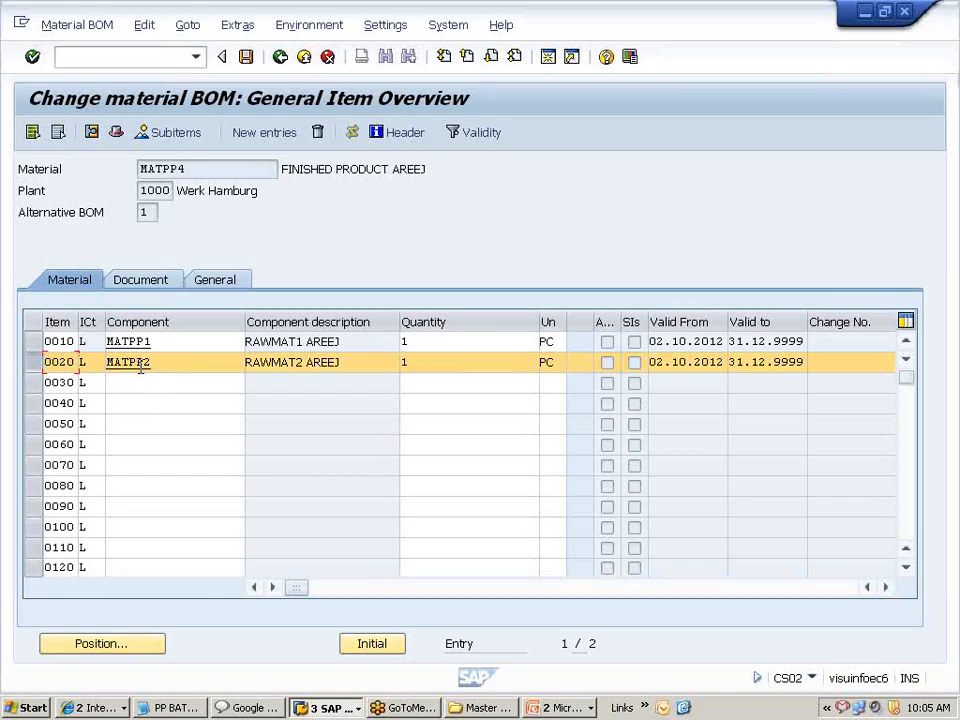
click(320, 135)
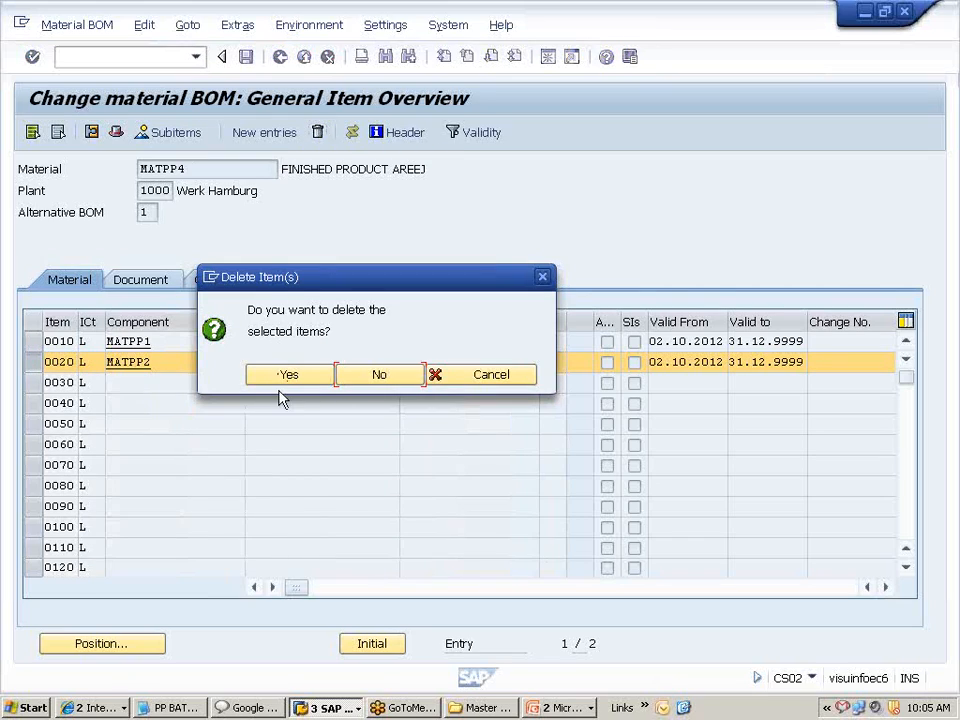
click(300, 374)
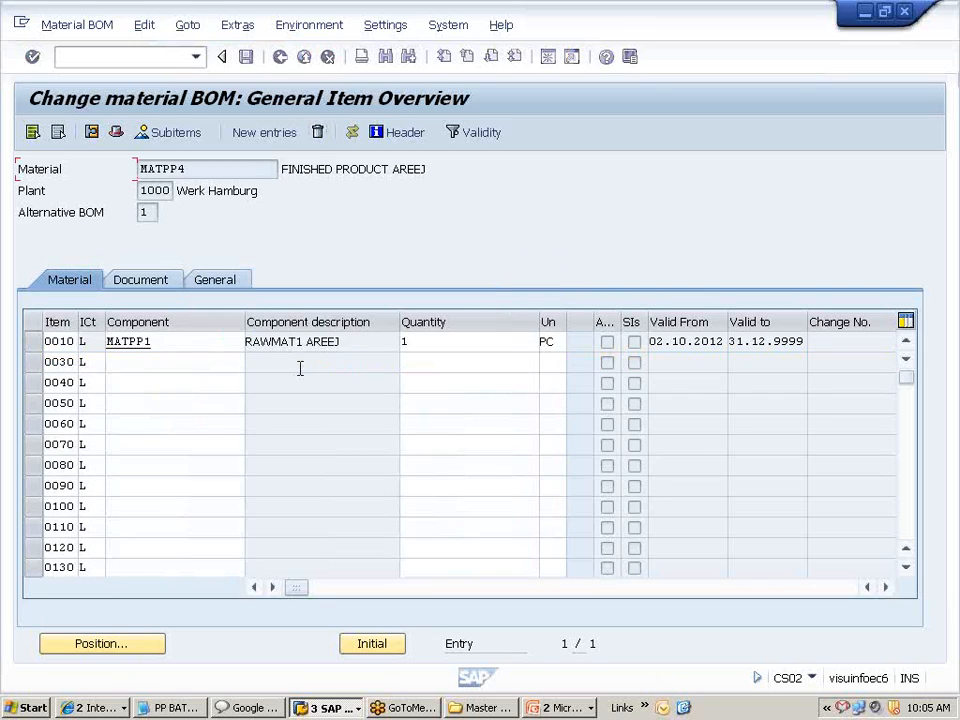
- Enter component MATPP2 as item 0030 with category N (Non-stock item) and quantity 1, and save the BOM
click(94, 361)
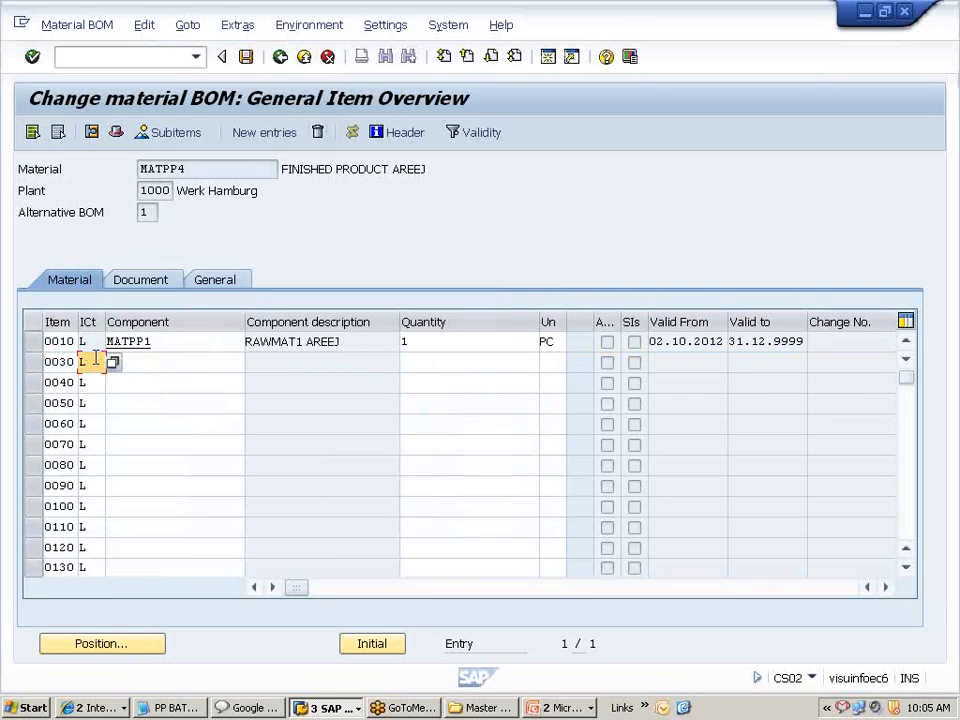
key(BackSpace)
click(112, 364)
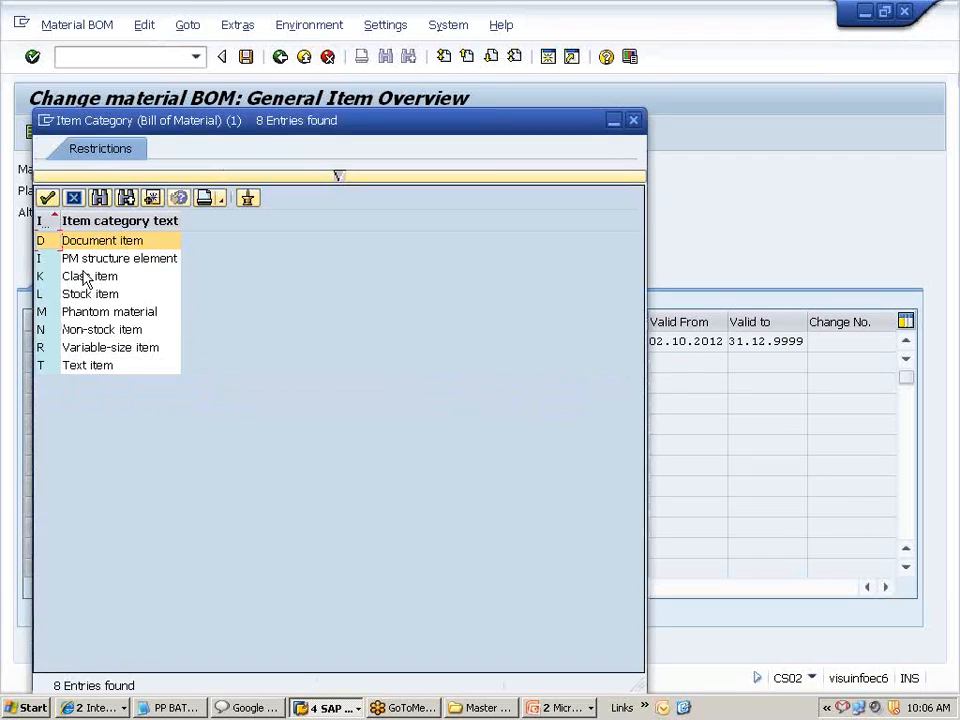
double_click(72, 329)
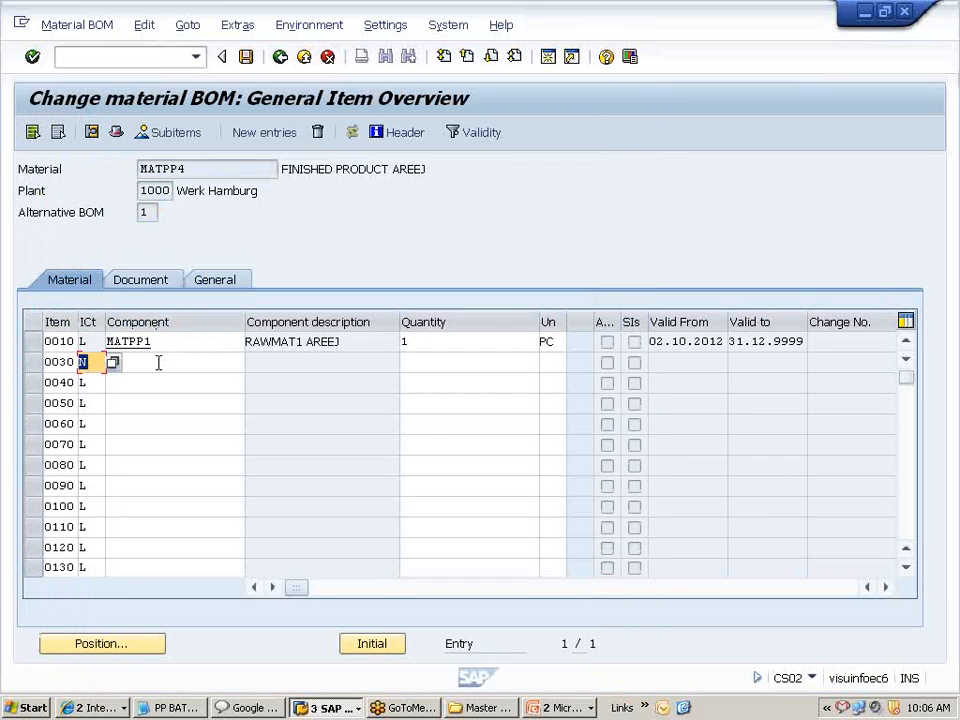
click(158, 363)
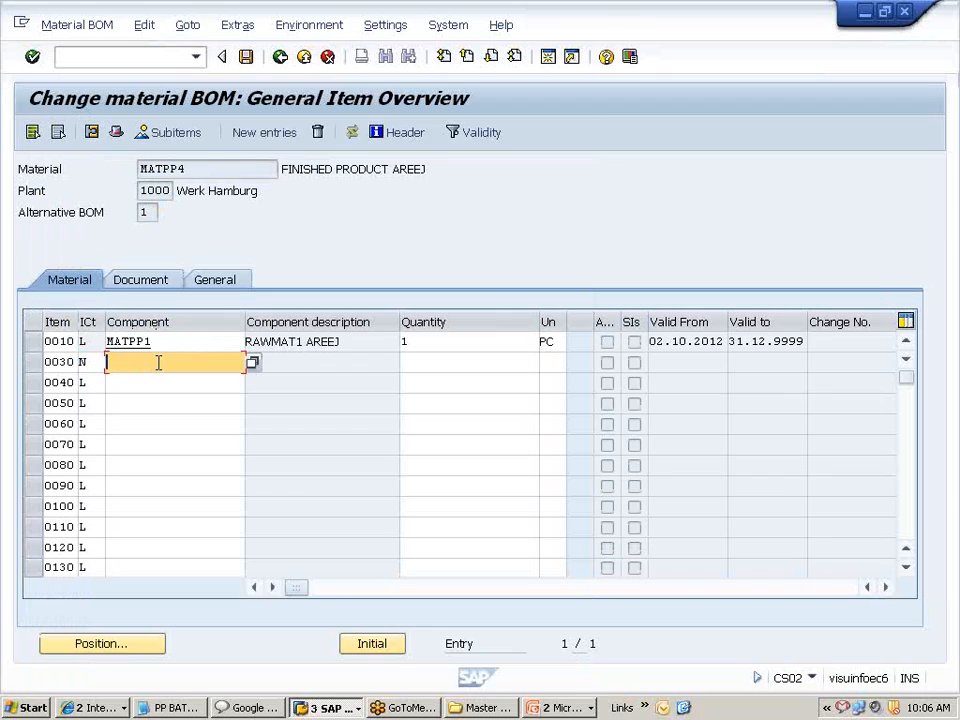
text(MATPP2)
click(480, 368)
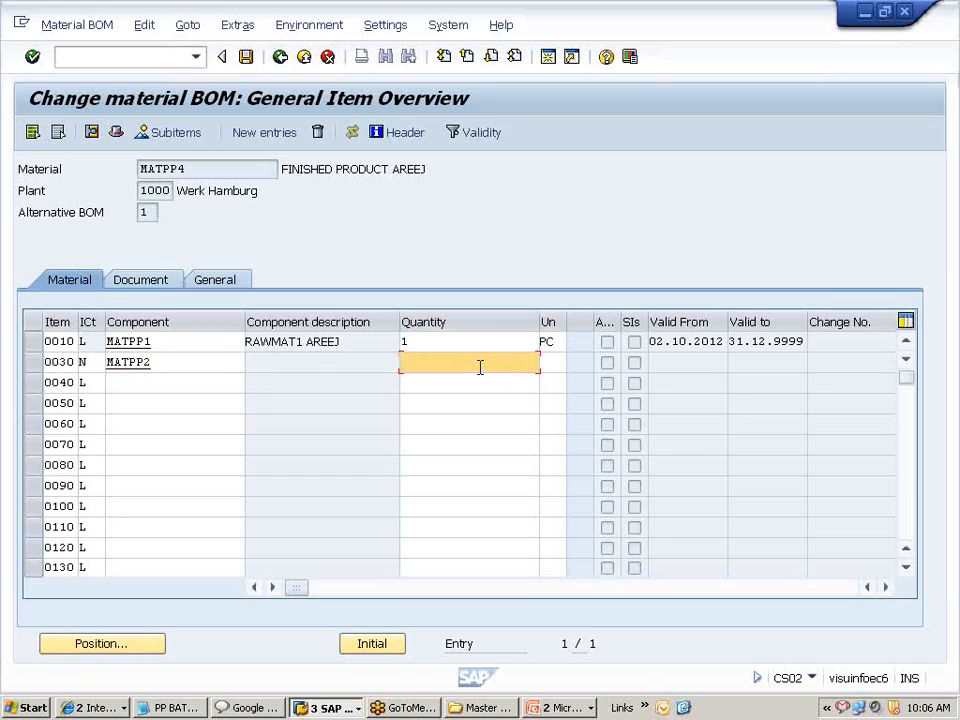
text(1)
key(Return)
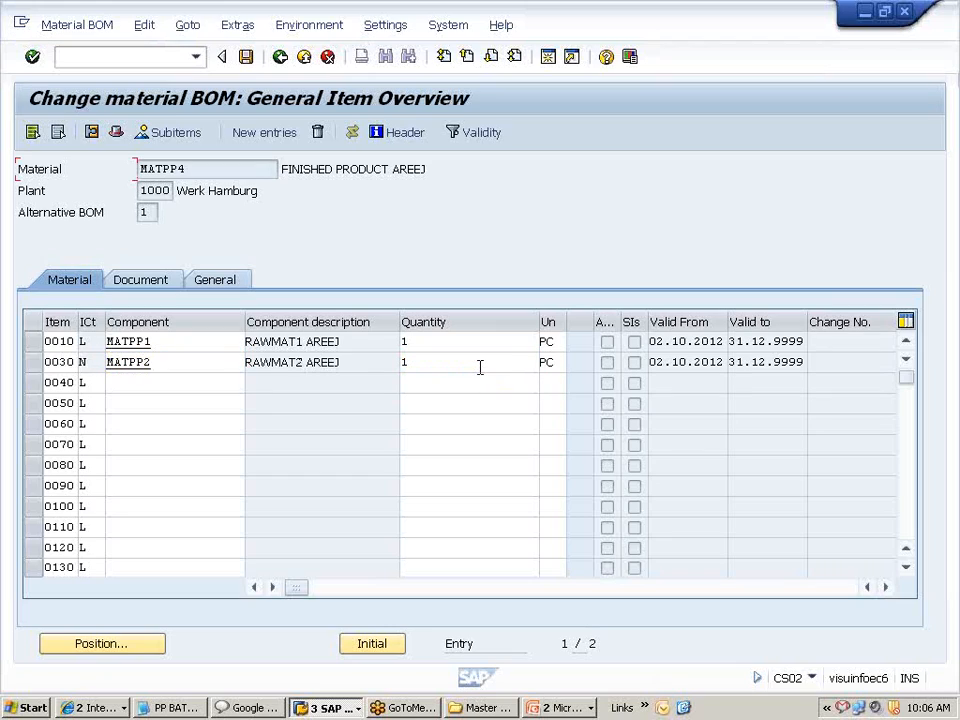
click(245, 57)
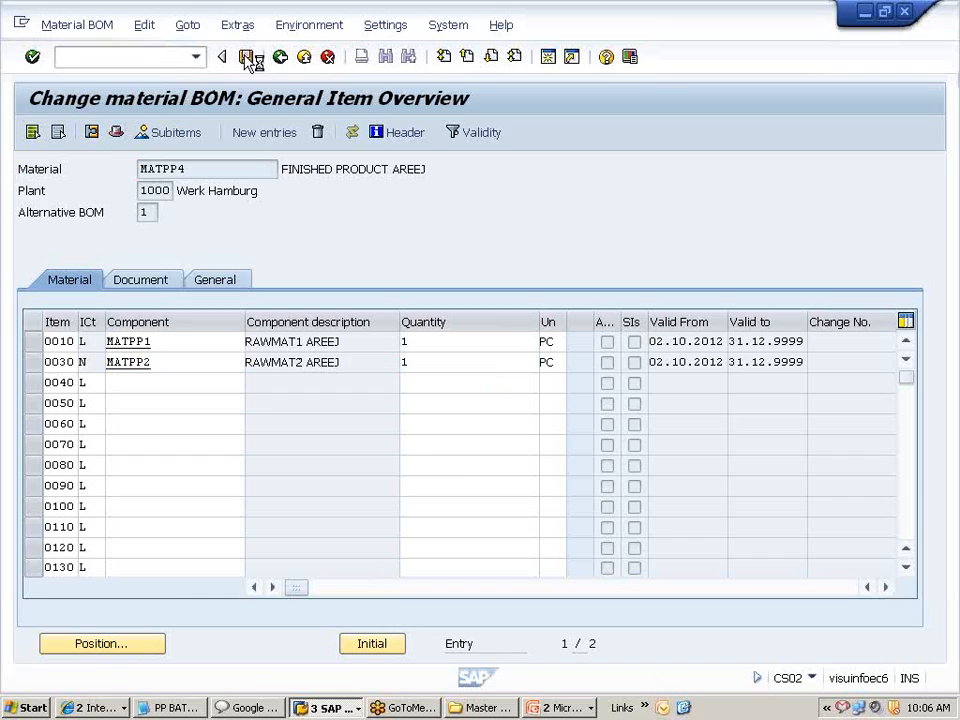
- Start transaction CS03 and display the MATPP4 BOM to check the item category of component MATPP2
click(86, 56)
text(/N C)
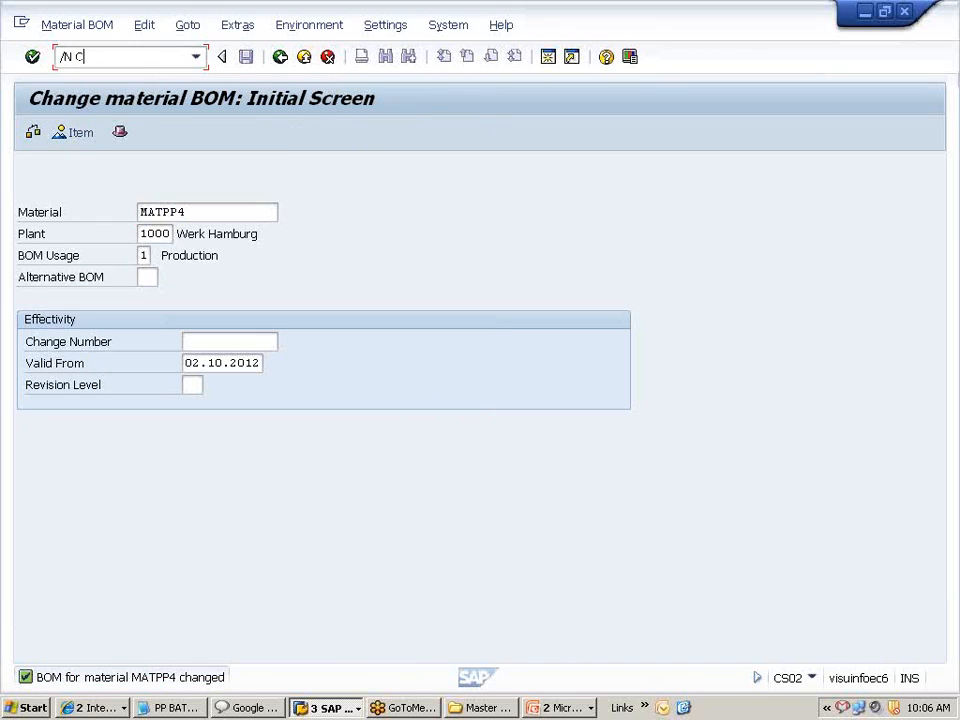
text(S03)
key(Return)
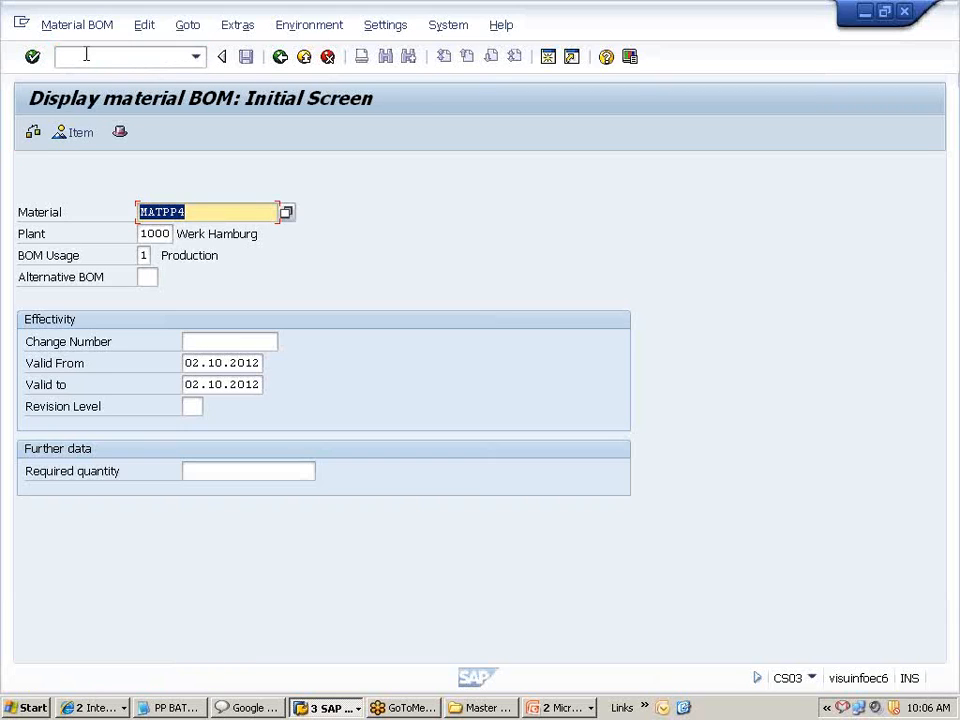
key(Return)
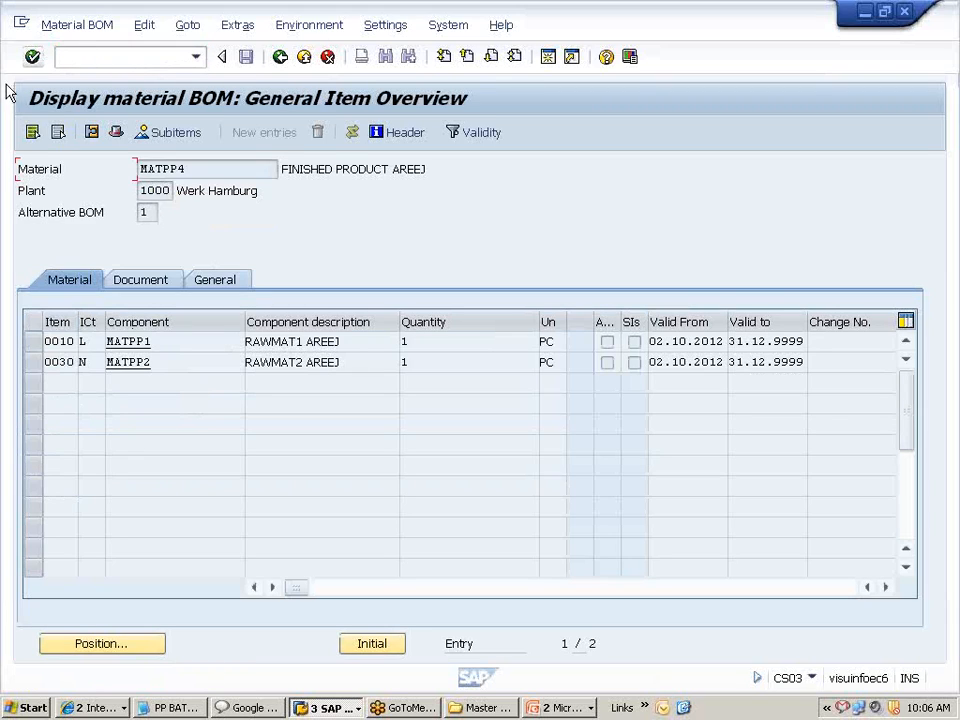
click(86, 362)
click(160, 363)
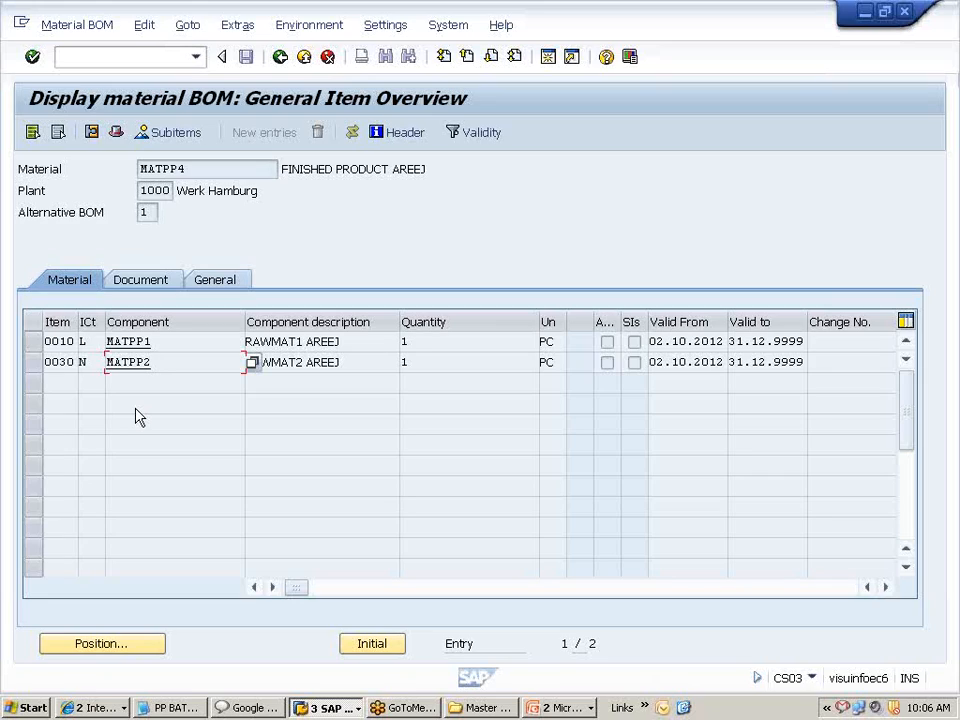
- Start transaction CS02 and open the item overview of the MATPP4 BOM in change mode
click(126, 58)
text(/N)
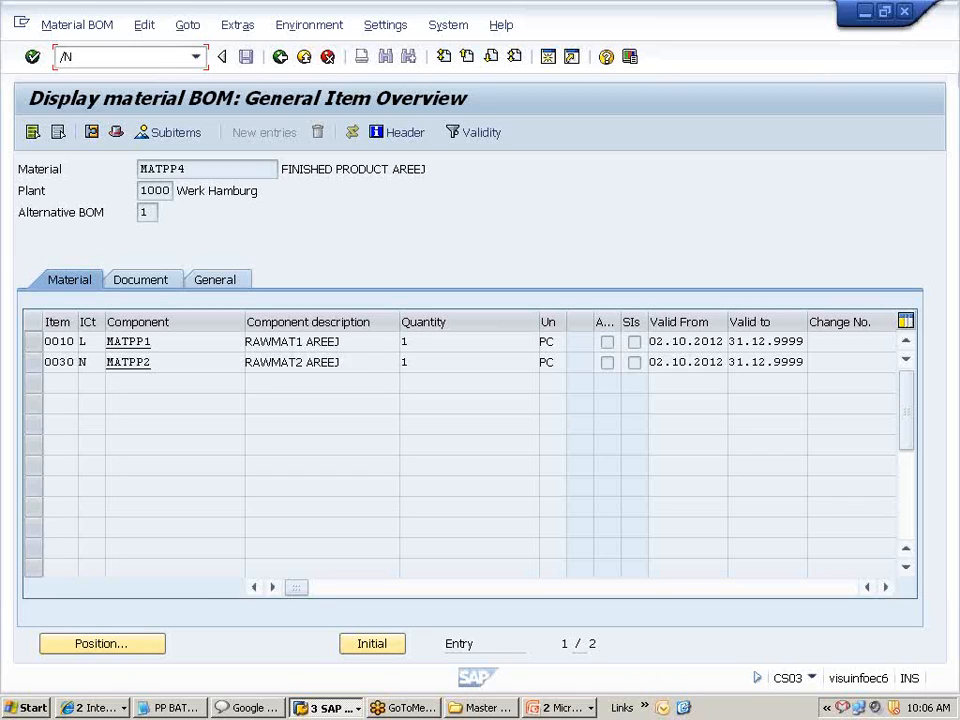
text(CS02)
key(Return)
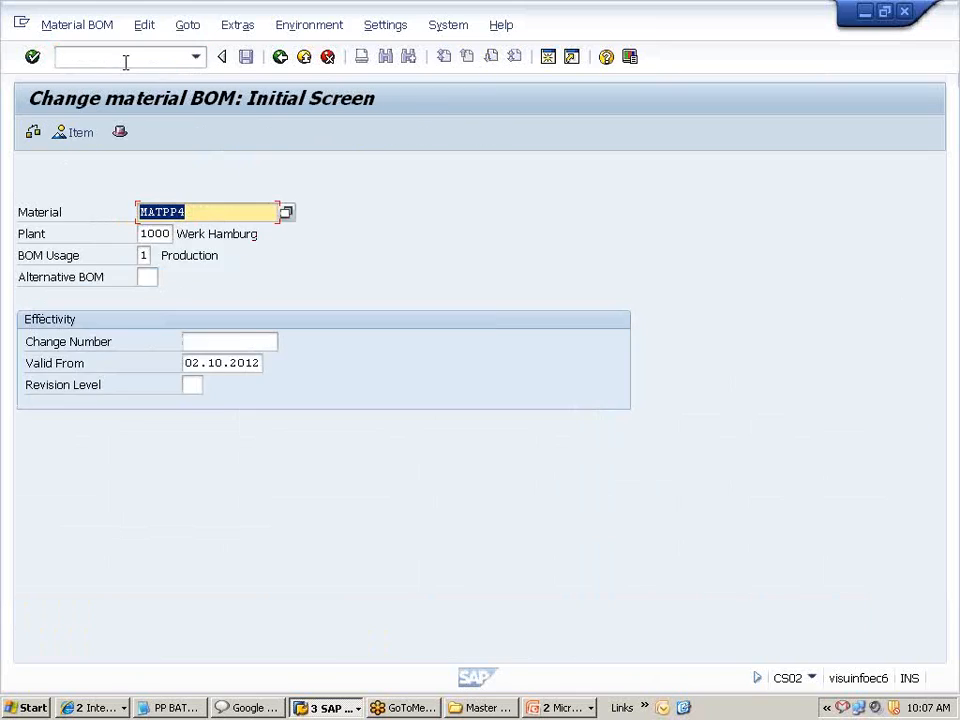
key(Return)
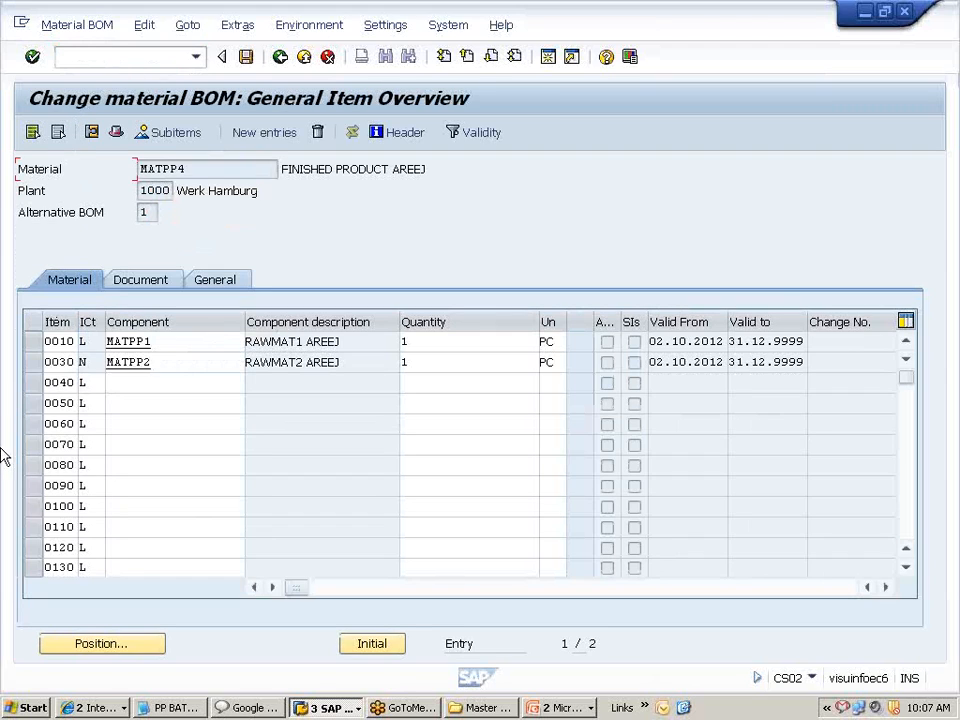
- Delete item 0030 with component MATPP2 from the BOM
click(30, 364)
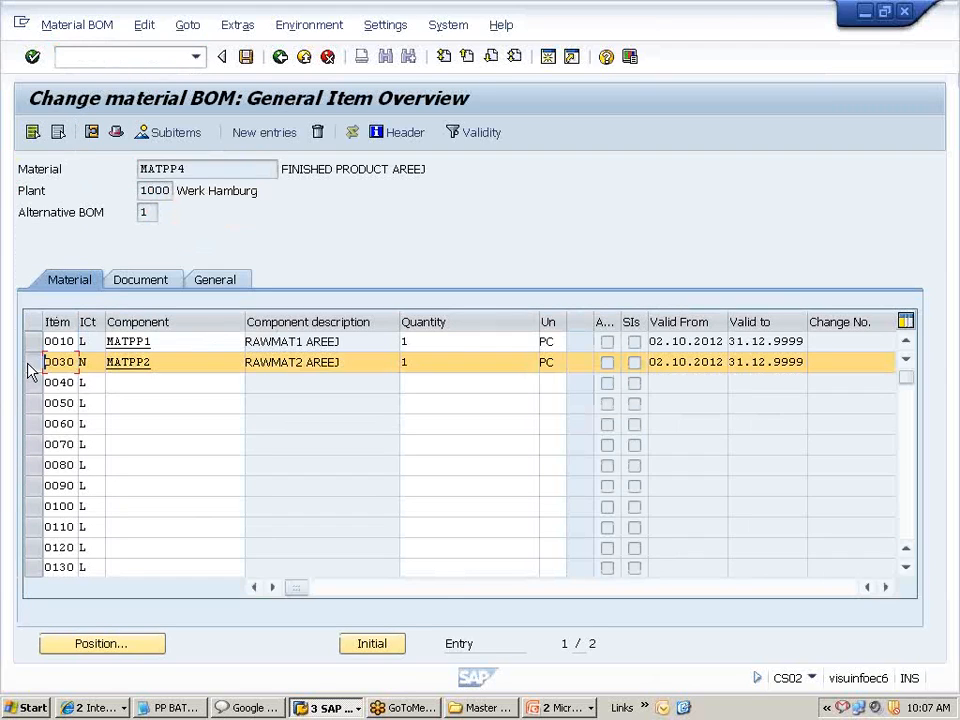
click(318, 134)
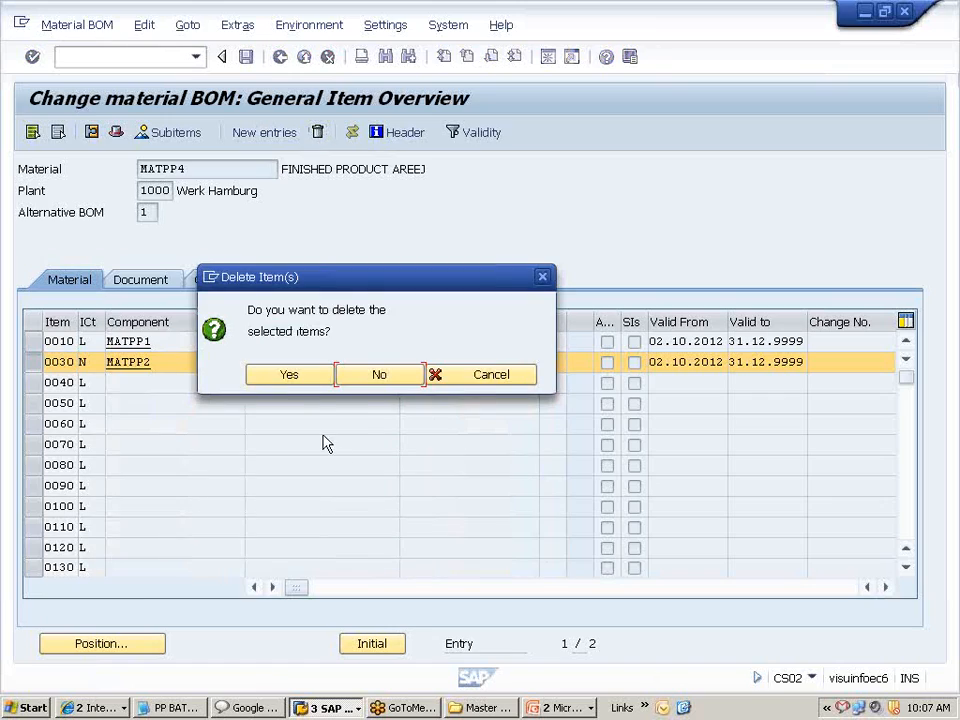
click(289, 374)
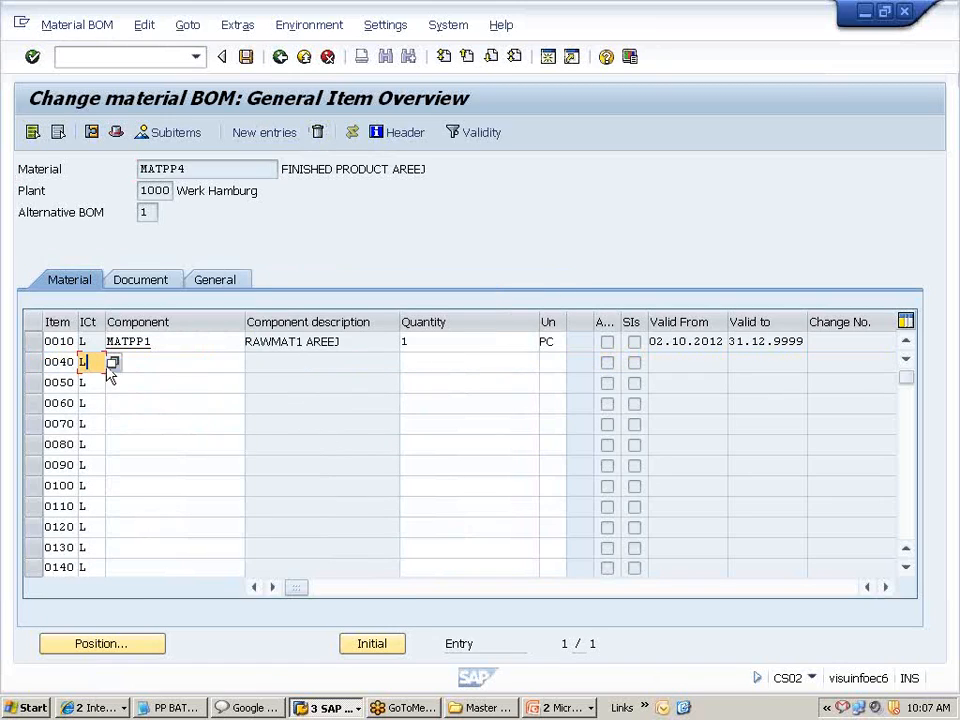
- Enter component MATPP2 as item 0040 with category L (Stock item) and quantity 1, and save the BOM
click(146, 364)
click(144, 362)
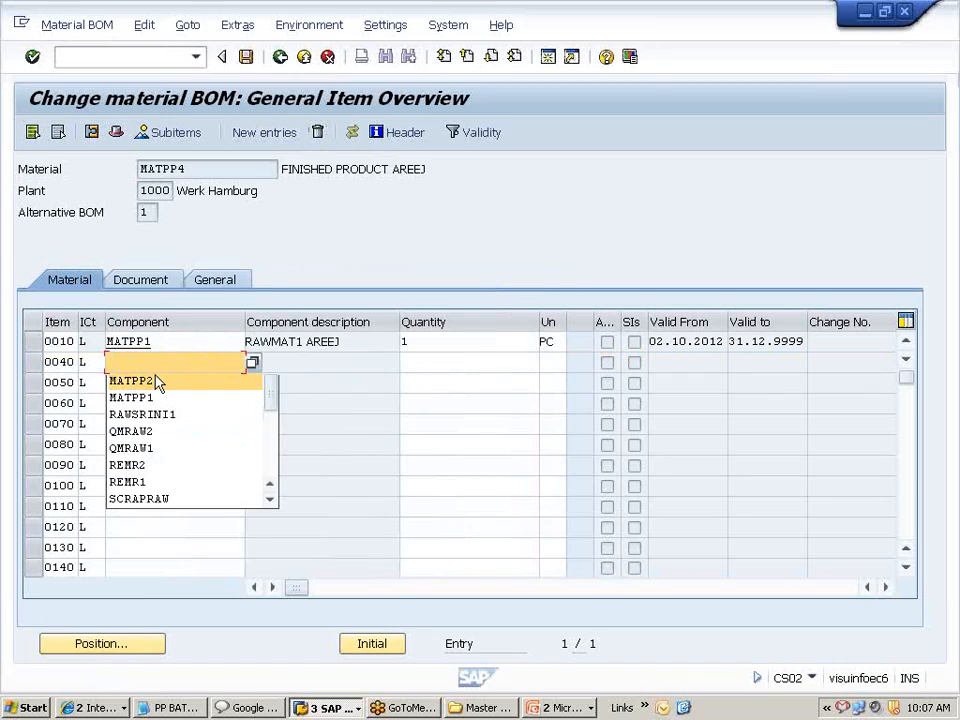
click(156, 377)
click(425, 365)
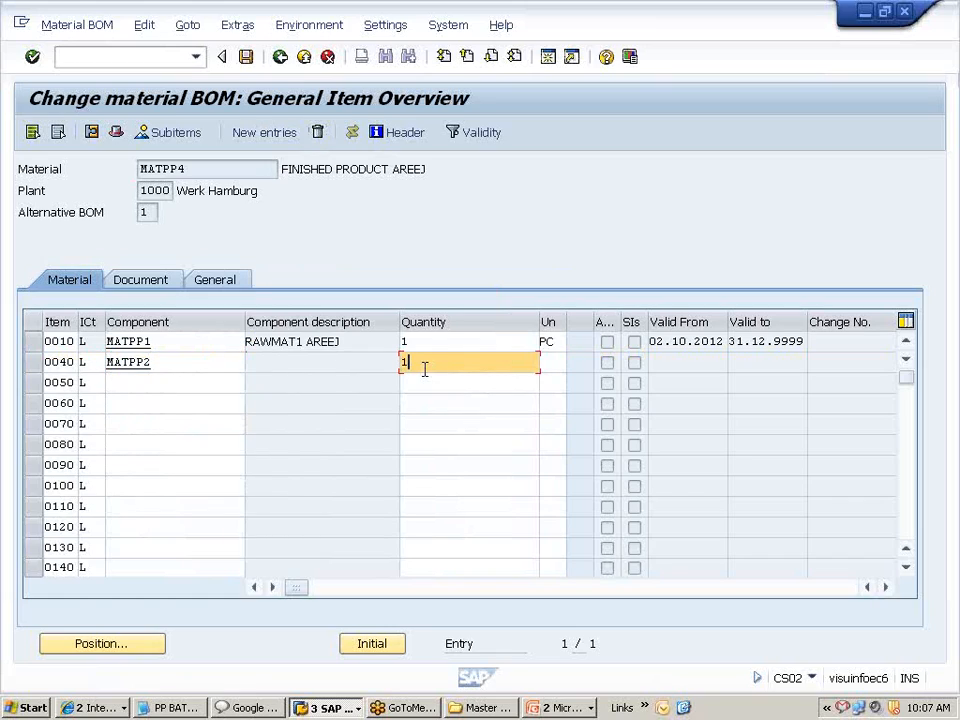
text(1)
key(Return)
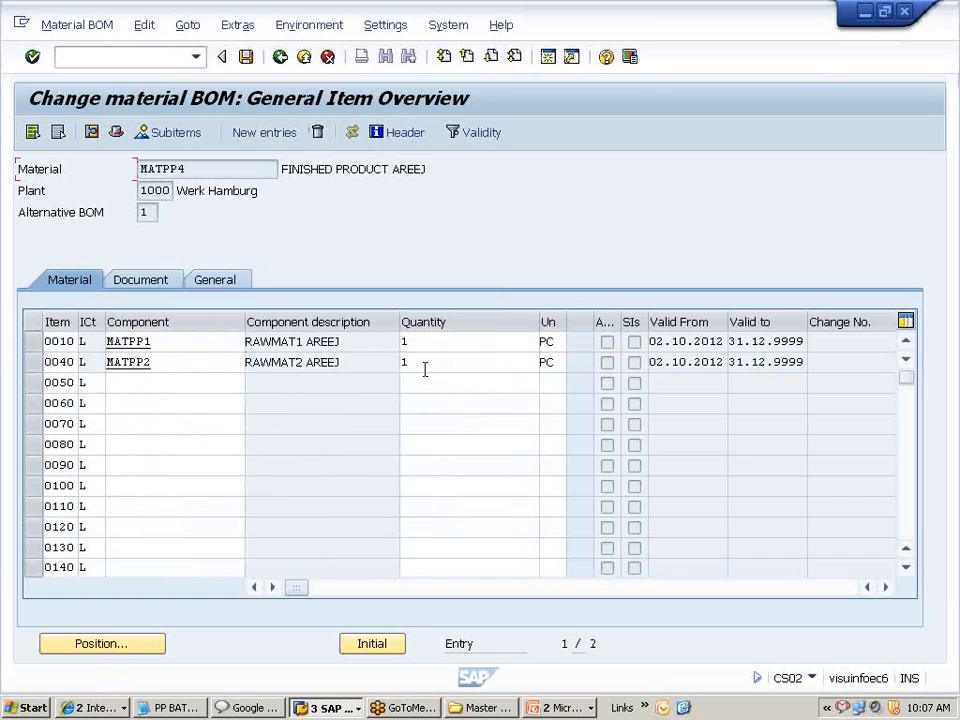
click(246, 57)
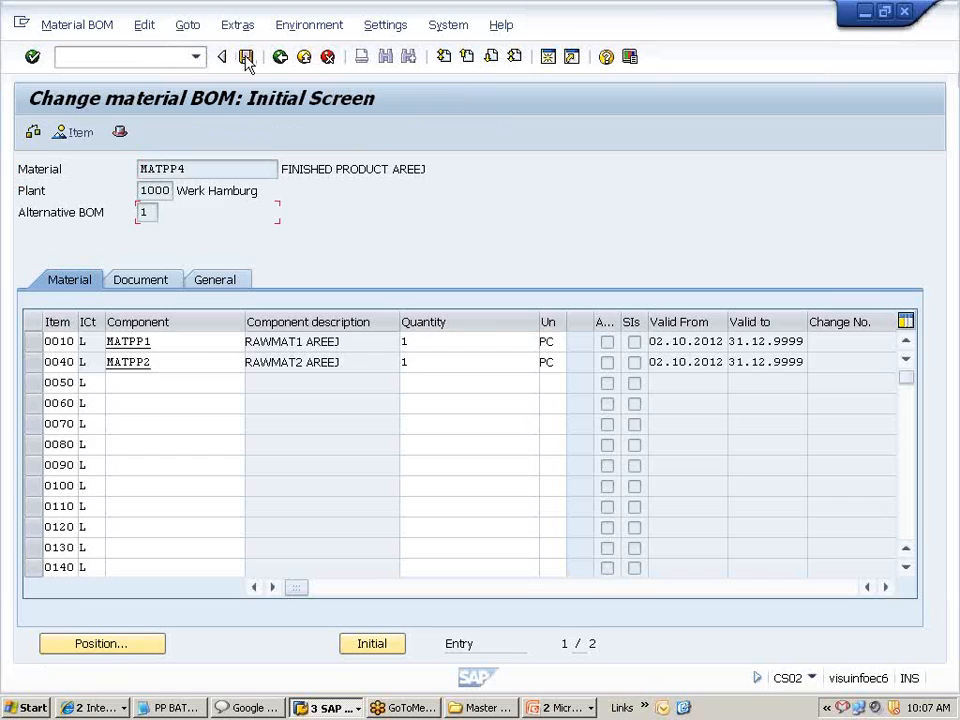
- Reopen the MATPP4 BOM item overview in change mode and list the item categories available for item 0050
click(34, 57)
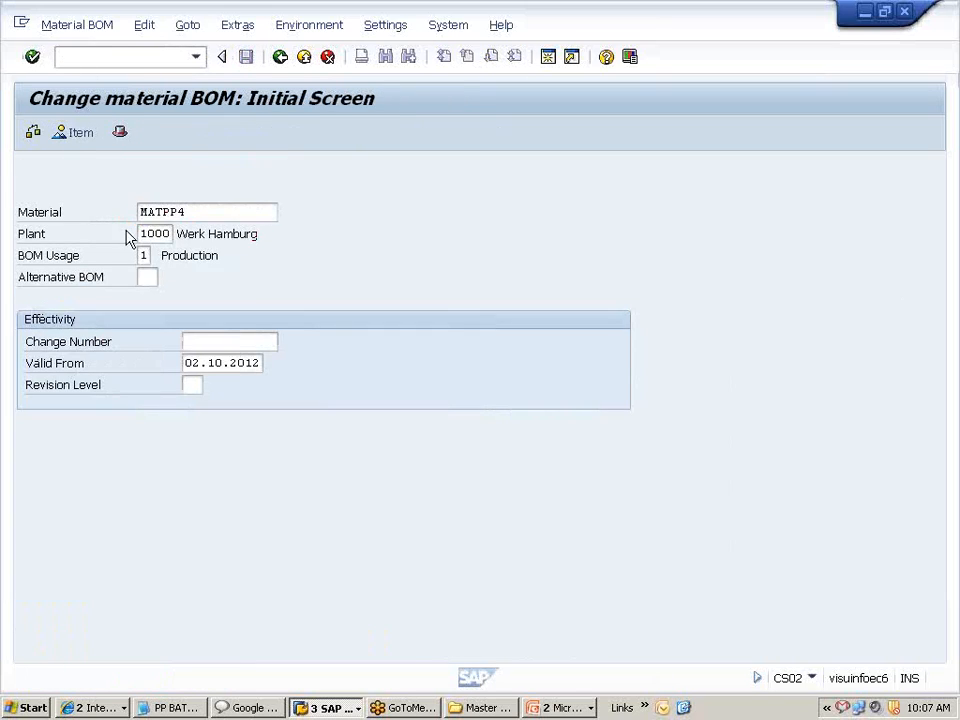
key(Return)
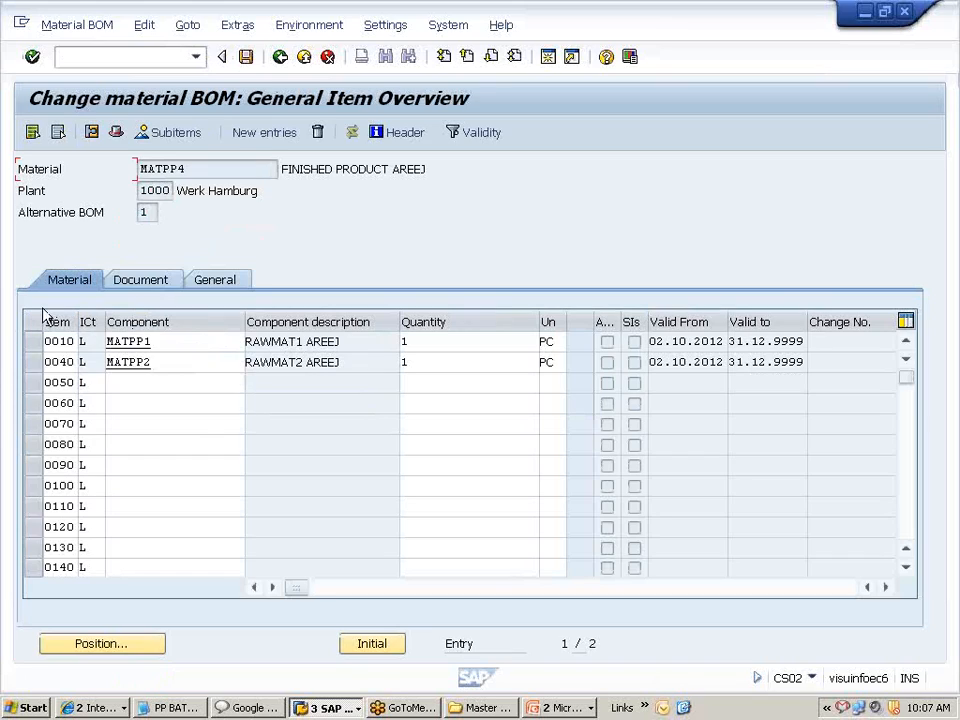
click(84, 342)
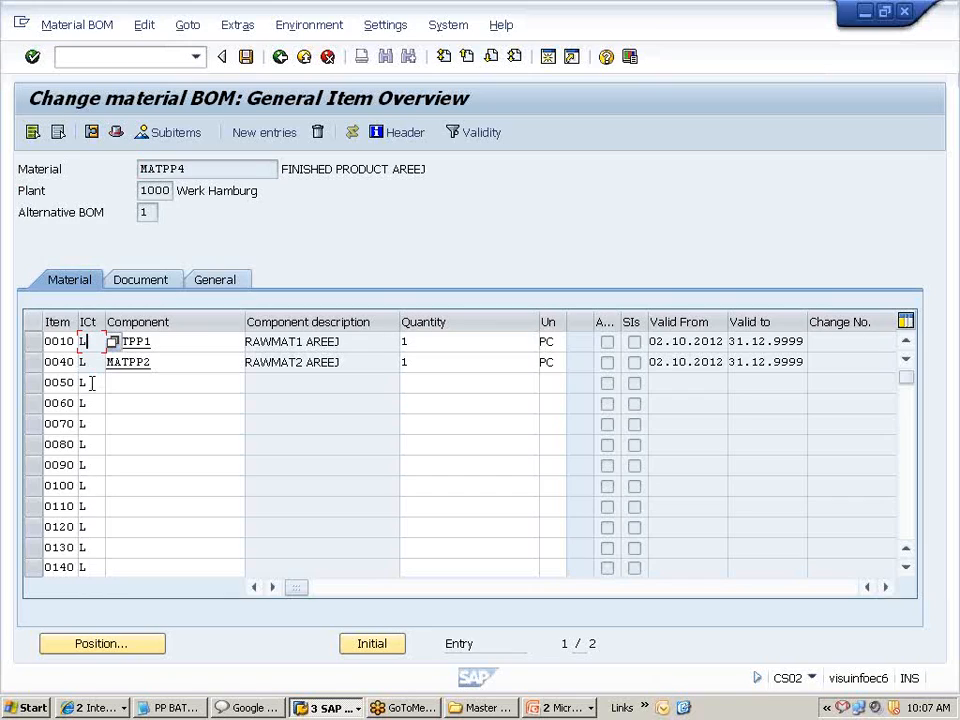
click(91, 382)
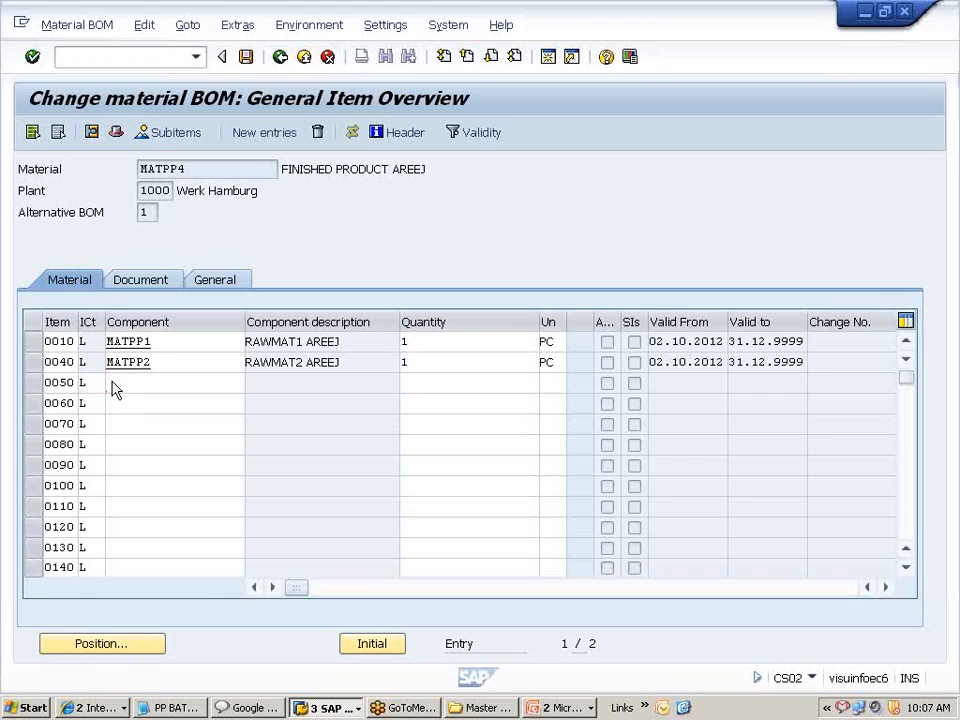
key(F4)
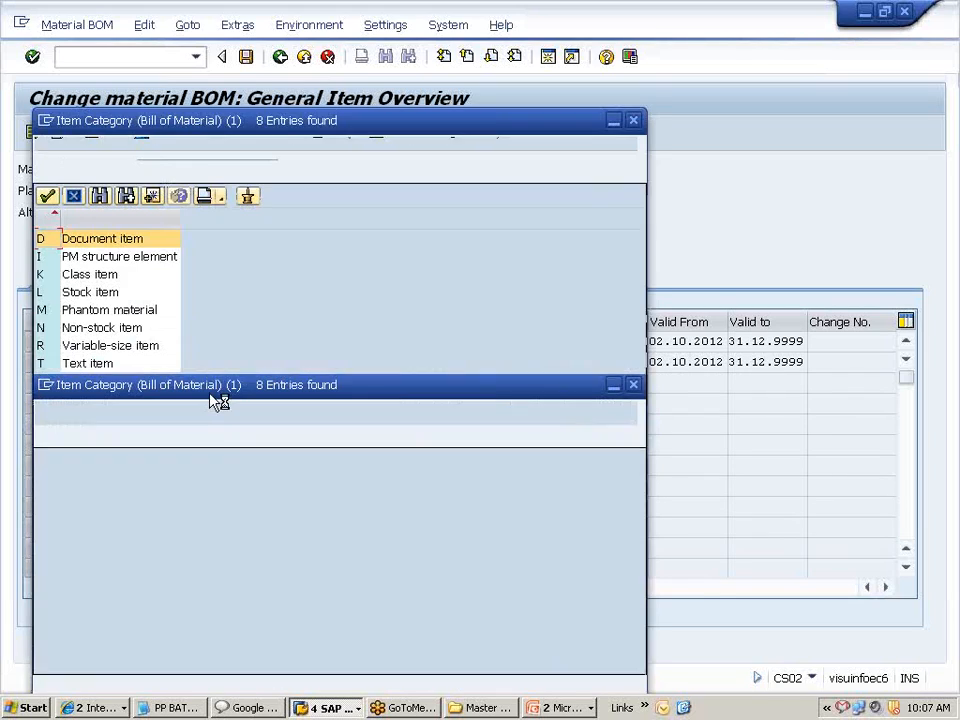
mouse_move(184, 125)
mouse_down()
mouse_move(352, 130)
mouse_move(274, 197)
mouse_move(257, 255)
mouse_move(243, 257)
mouse_up()
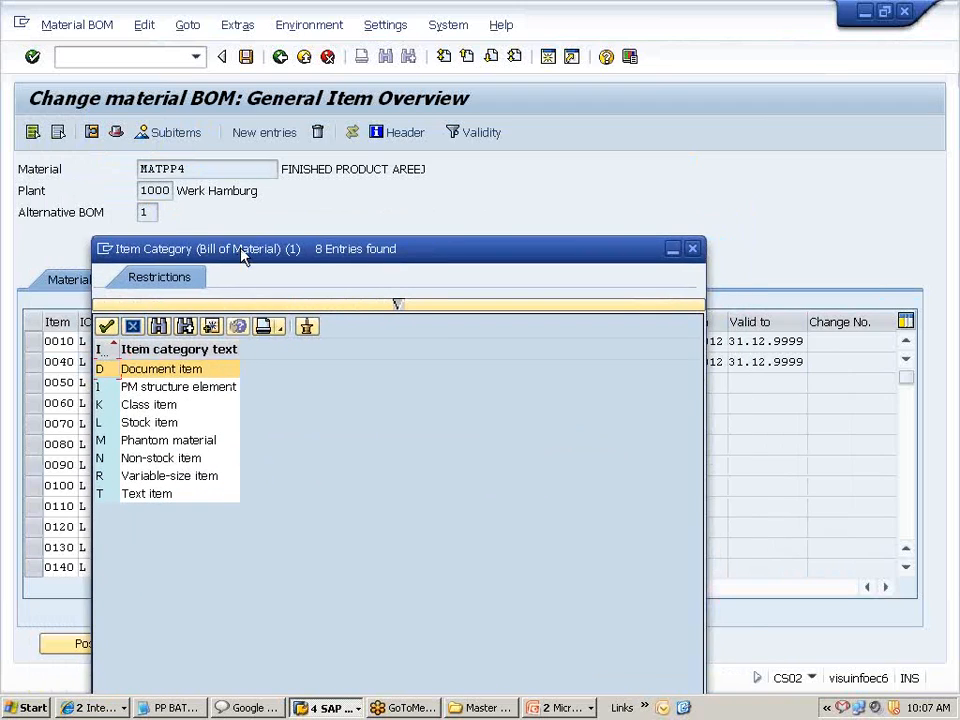
click(692, 249)
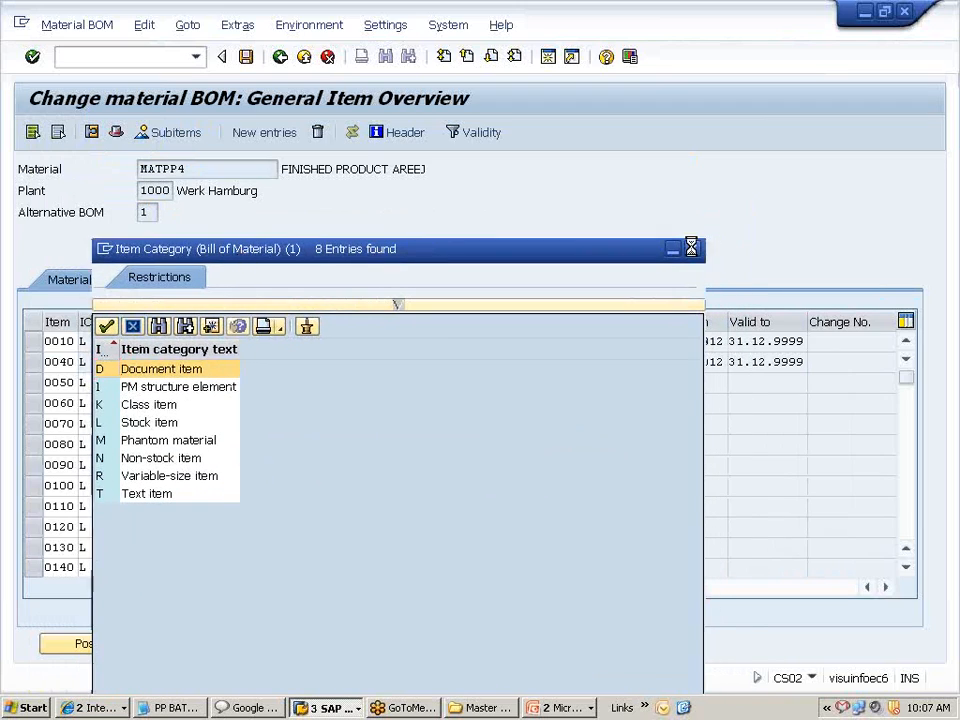
- Examine the validity dates of item 0010 and the further columns of the BOM item table
click(679, 341)
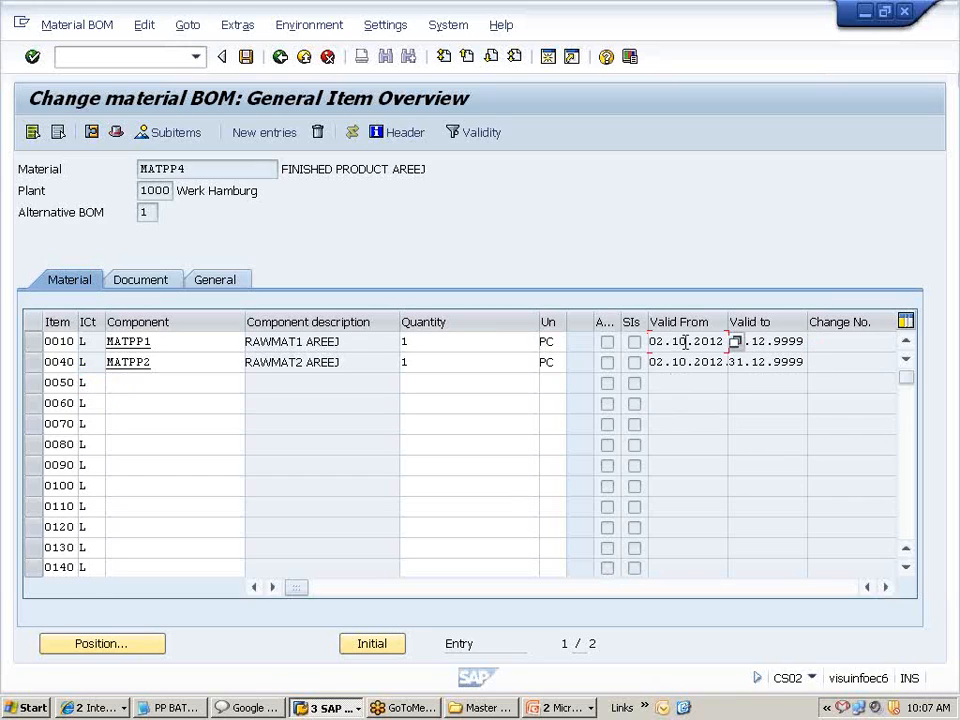
click(765, 341)
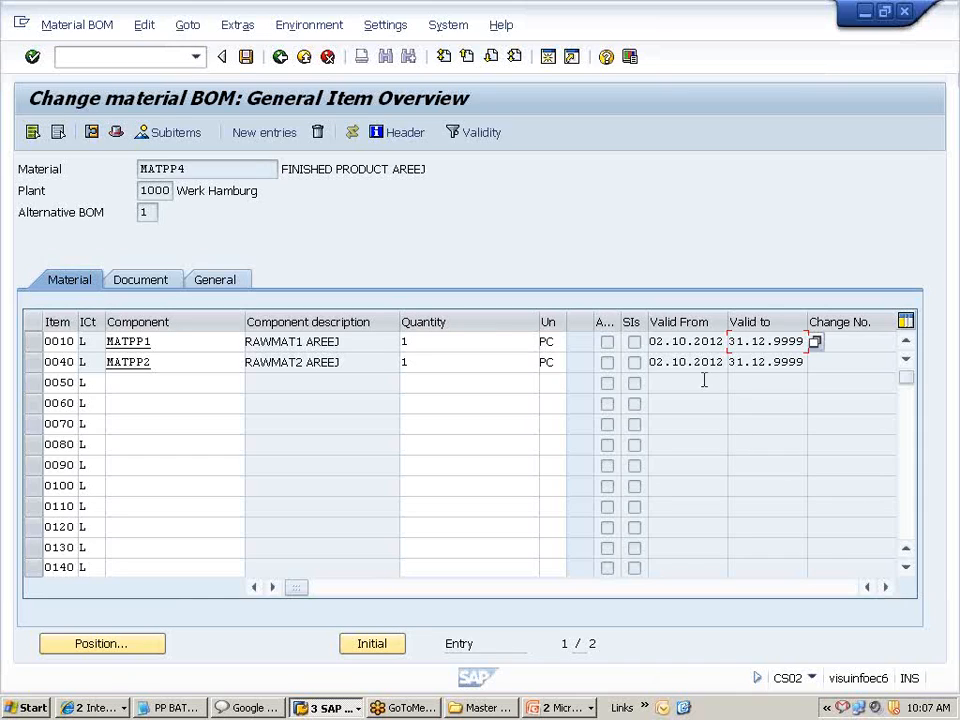
click(885, 587)
click(885, 587)
click(885, 587)
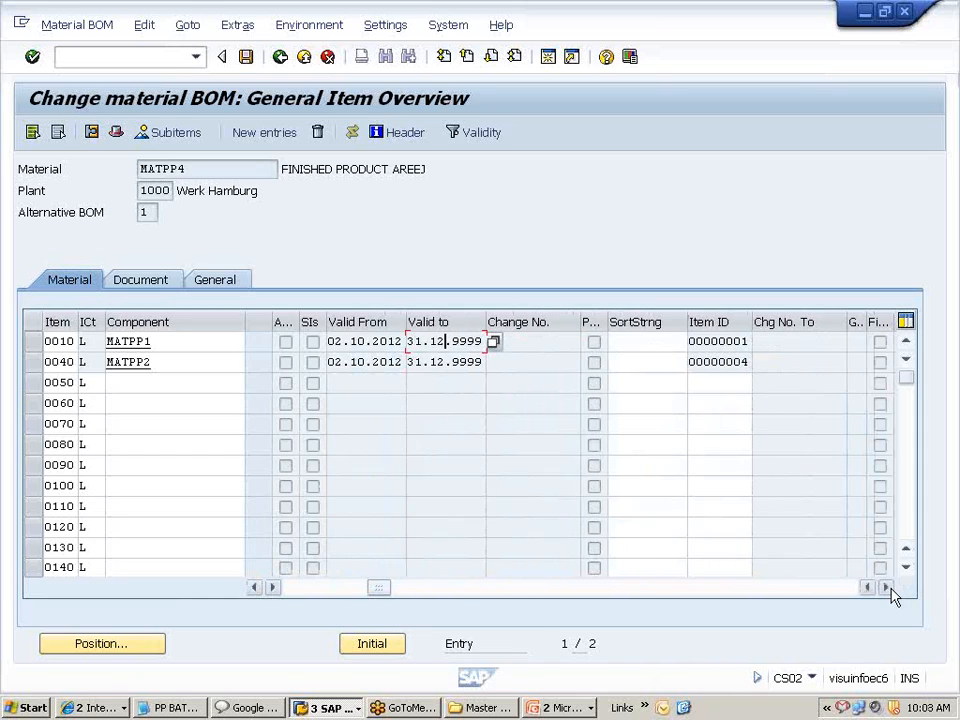
click(885, 587)
click(885, 587)
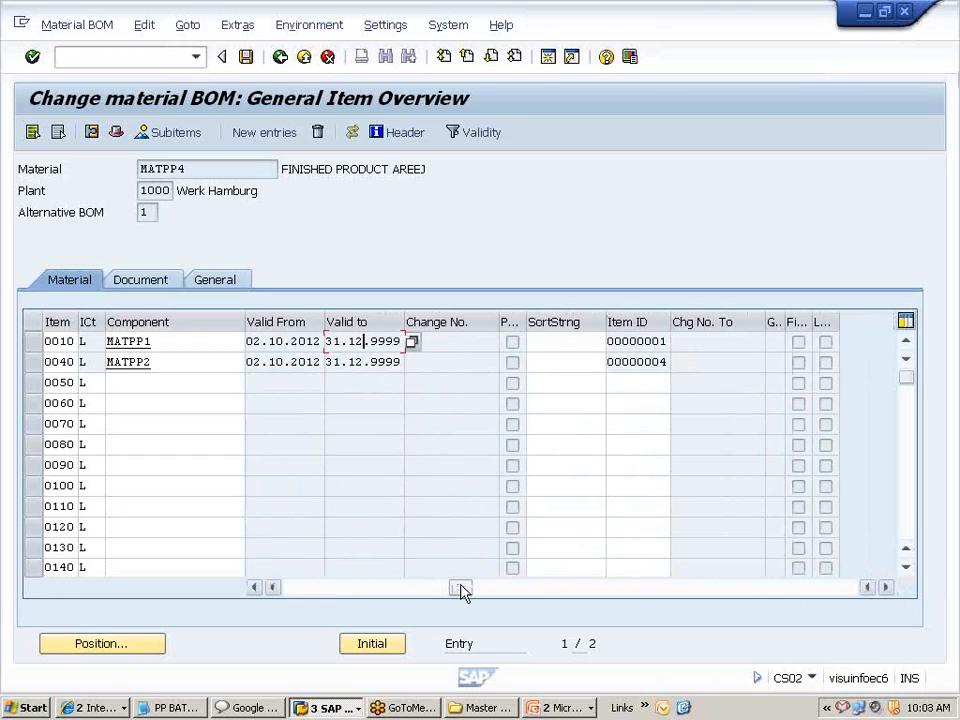
drag(462, 589, 275, 590)
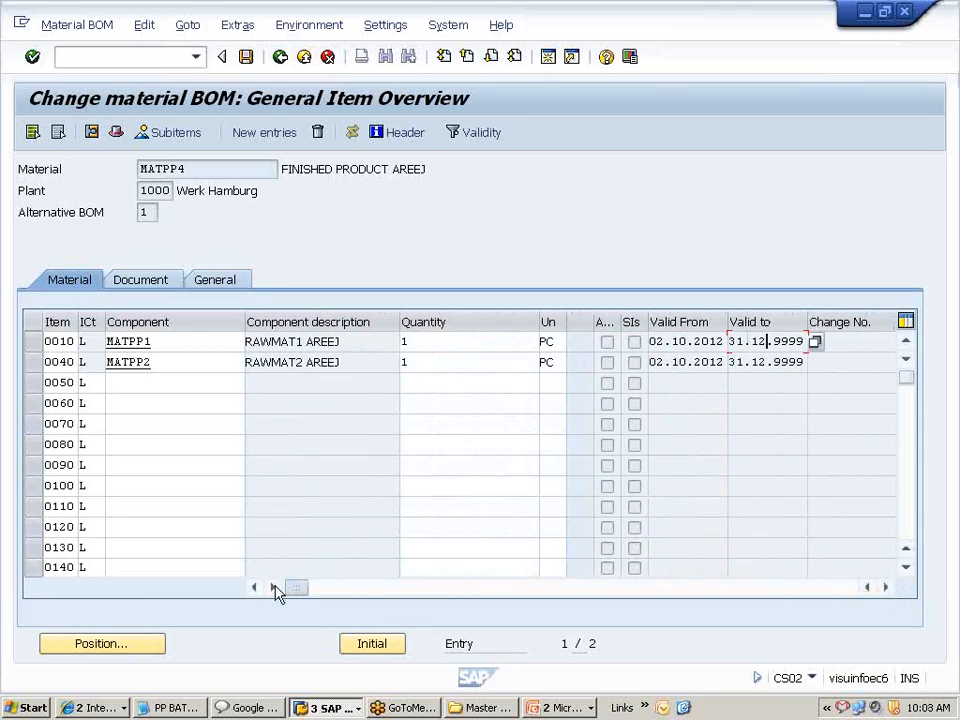
- View the detailed data of item 0010 with component MATPP1 and return to the item overview
click(33, 341)
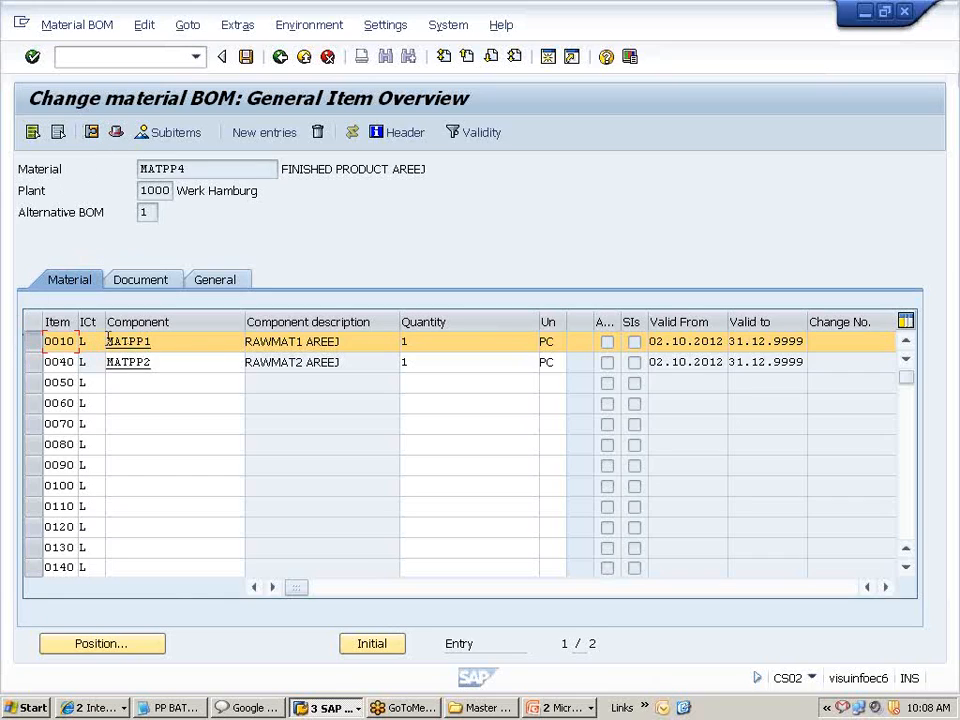
click(92, 132)
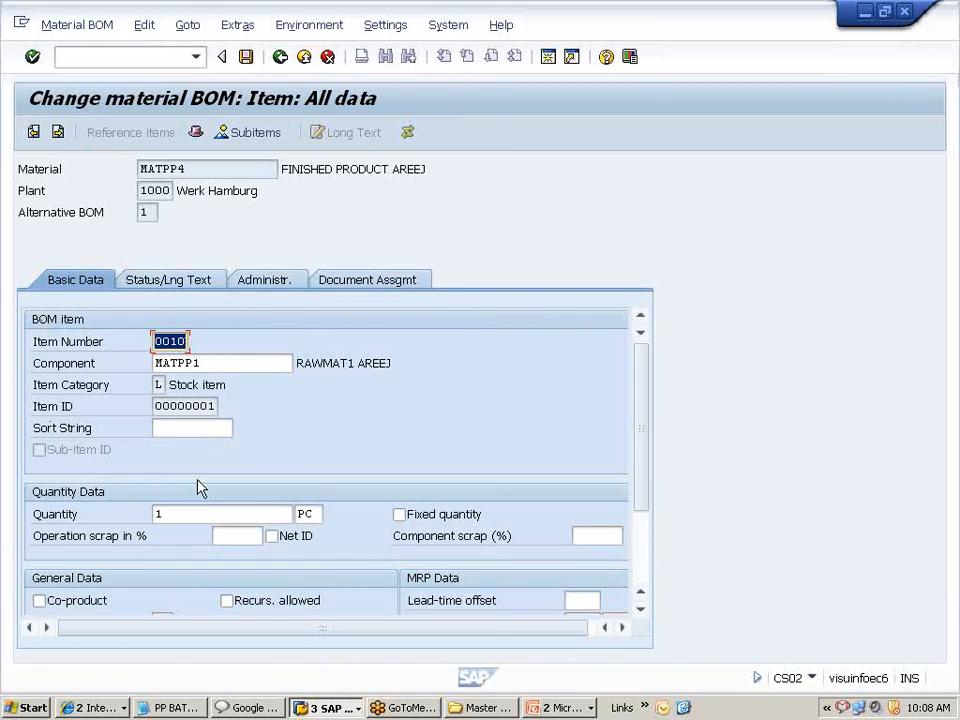
click(280, 57)
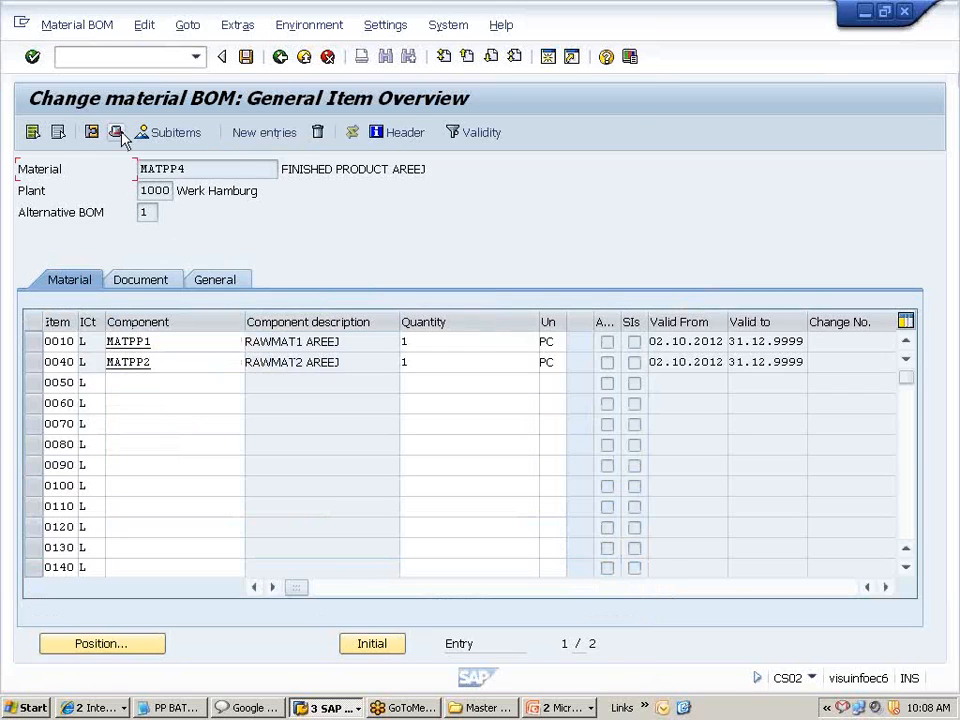
- Review the material and its two components, and inspect the base quantity in the BOM header overview
drag(213, 170, 132, 169)
click(146, 169)
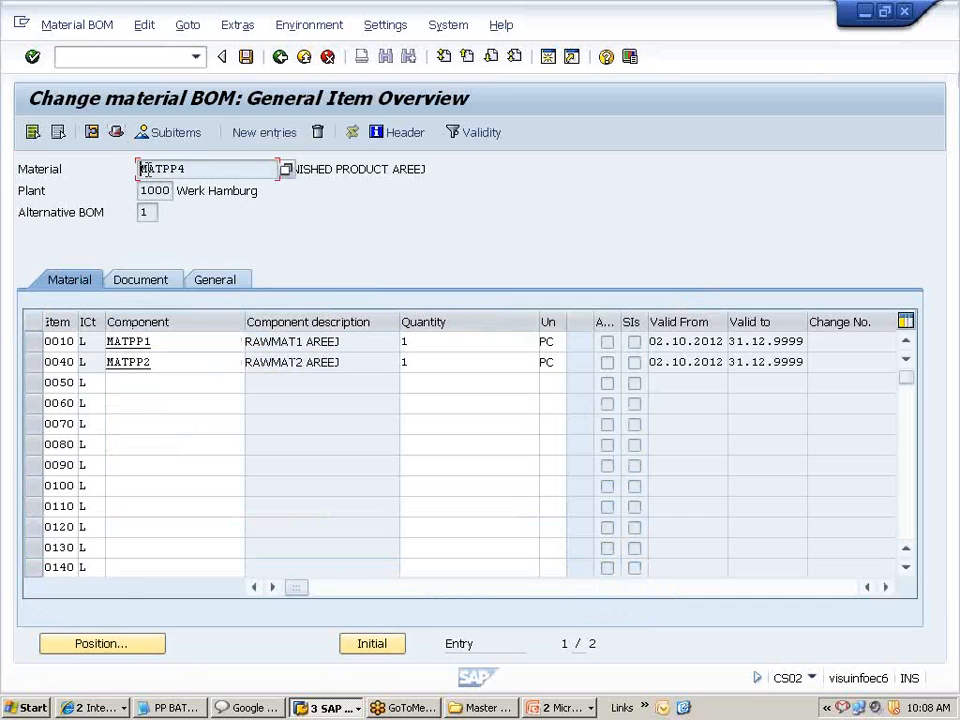
click(167, 341)
click(169, 364)
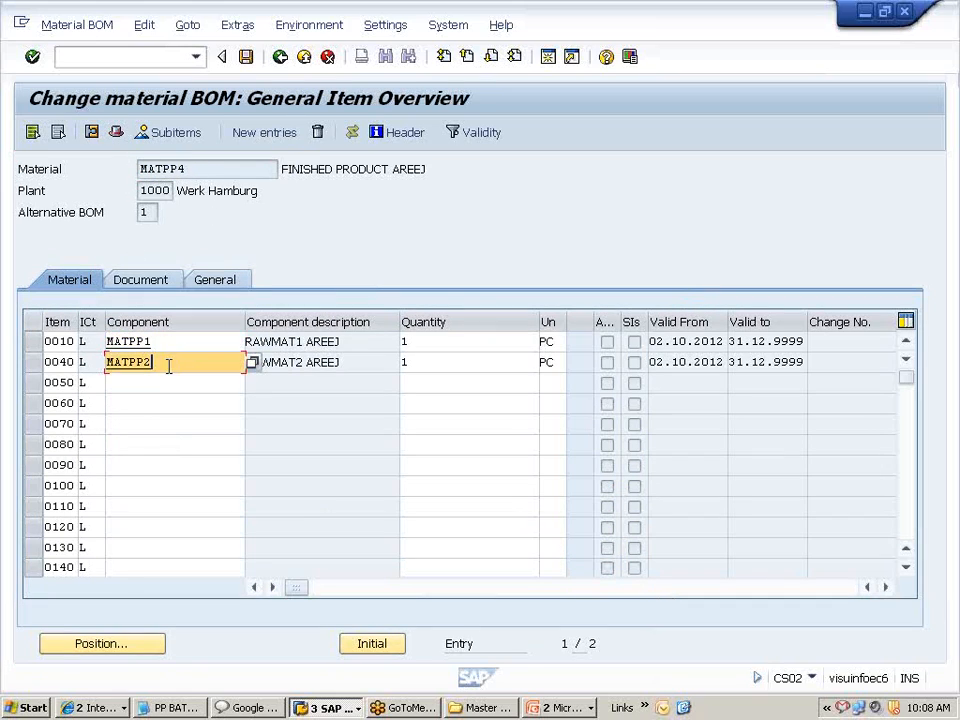
click(116, 135)
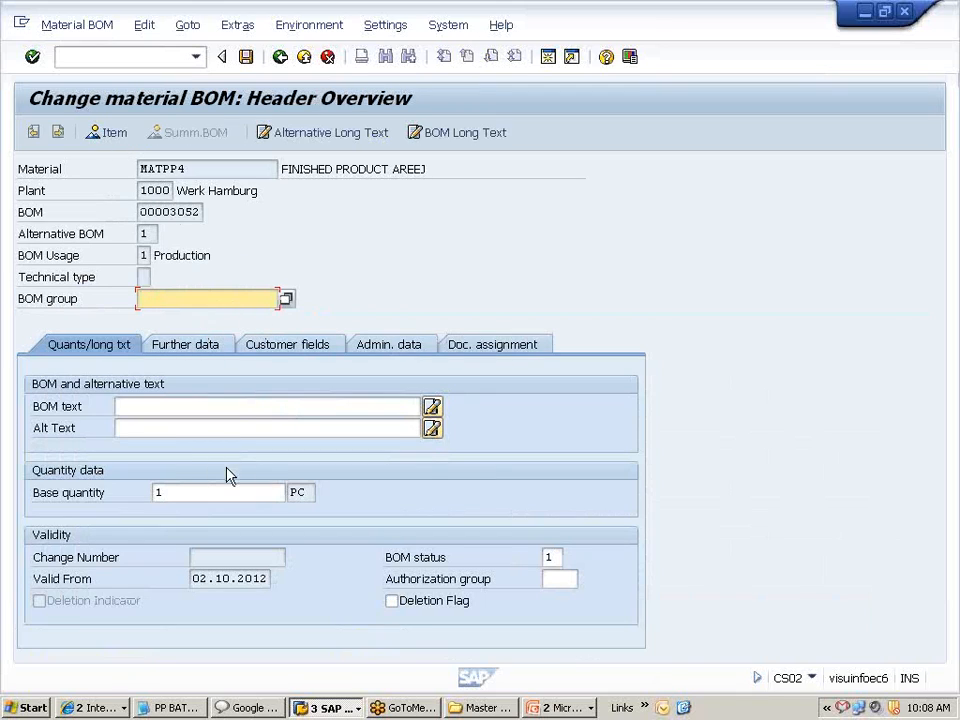
click(168, 490)
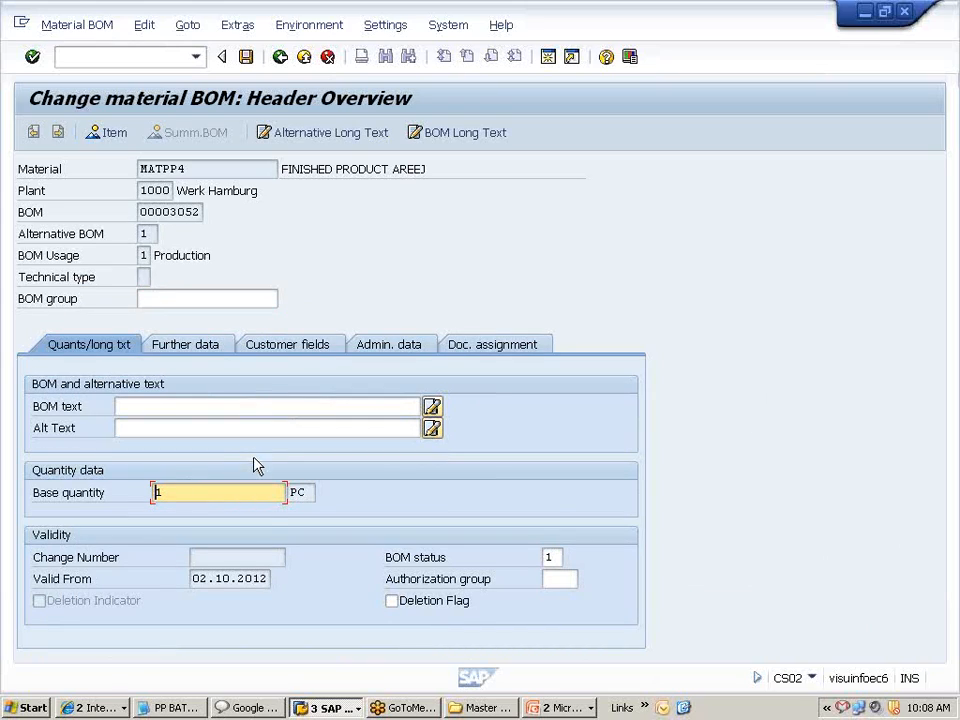
click(156, 495)
click(188, 495)
click(154, 494)
- Switch to the SAP Easy Access session, start SPRO and display the SAP Reference IMG
key(alt+Tab)
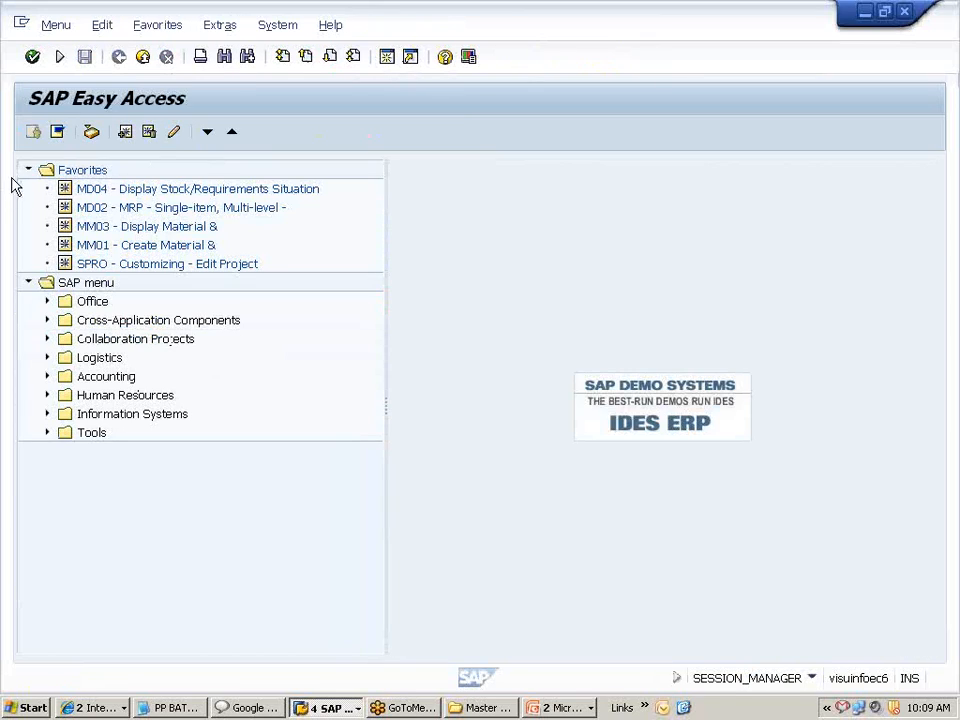
click(60, 56)
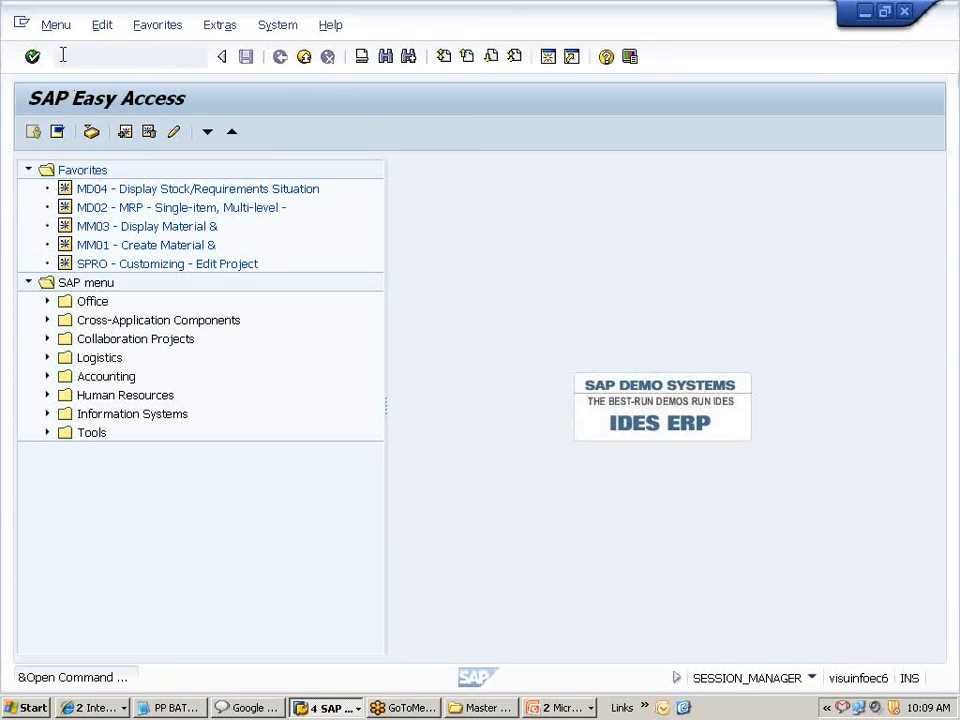
click(100, 265)
double_click(100, 265)
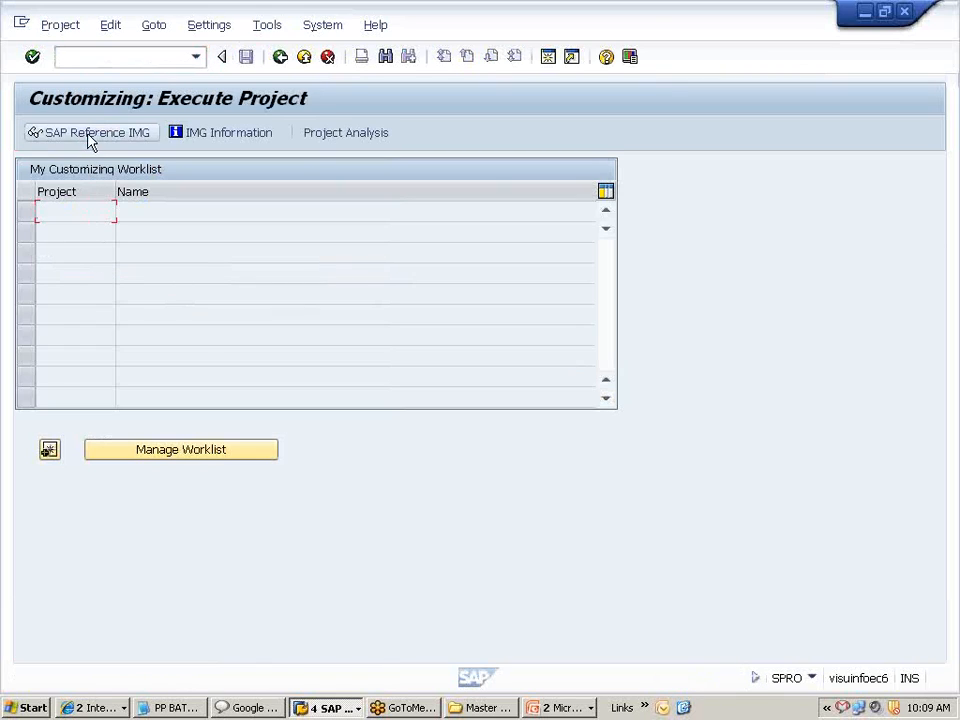
key(F5)
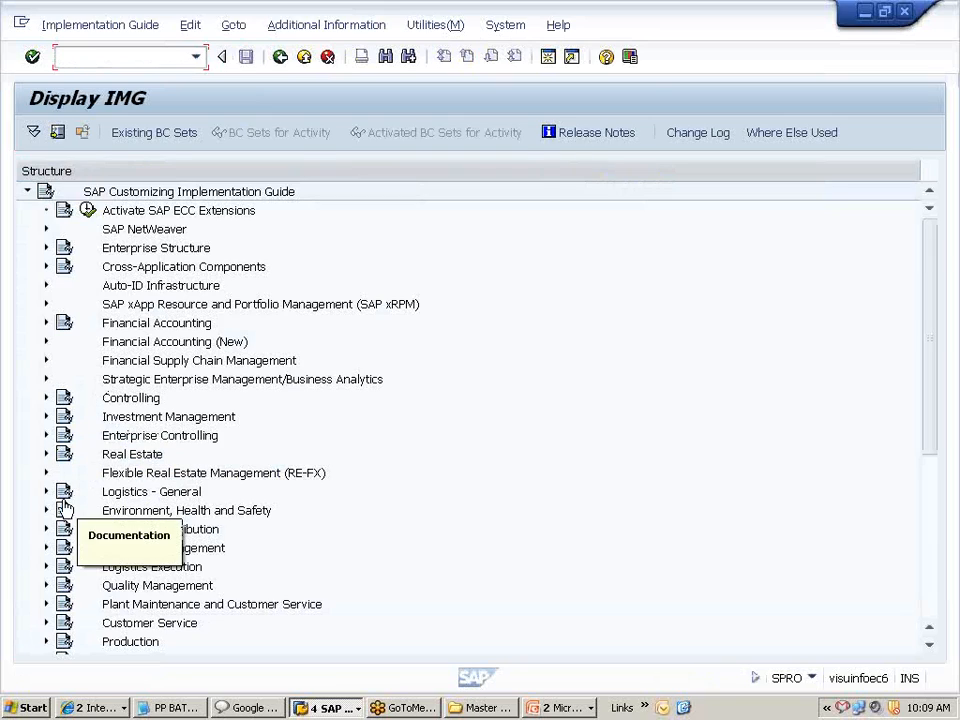
- Open the Define Default Values activity under Production, Basic Data, Bill of Material, Control Data for Bills of Material
click(46, 643)
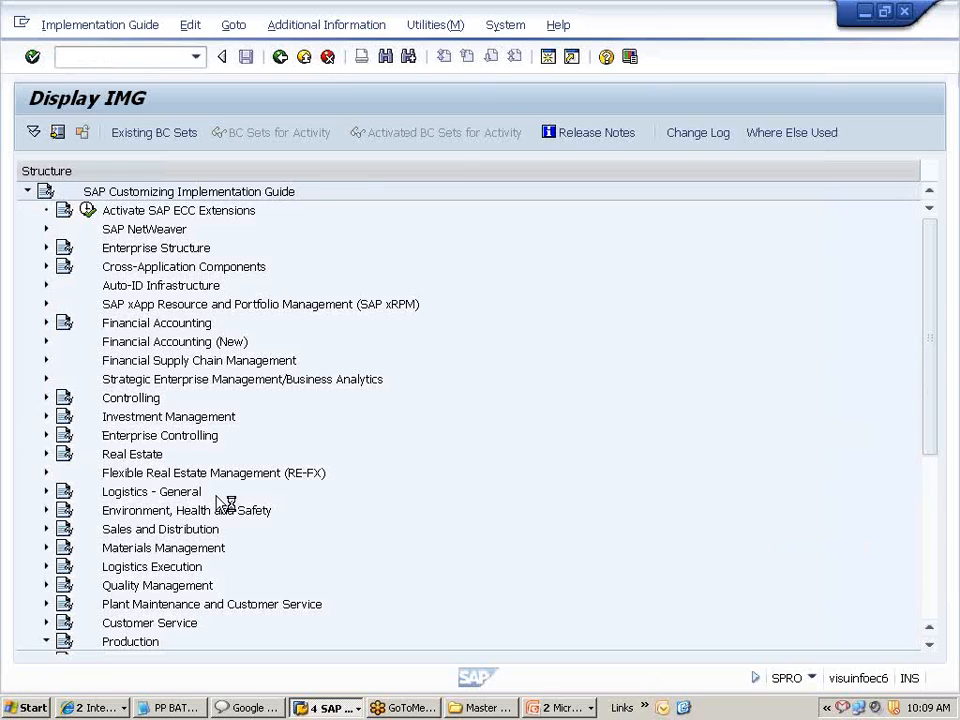
click(66, 398)
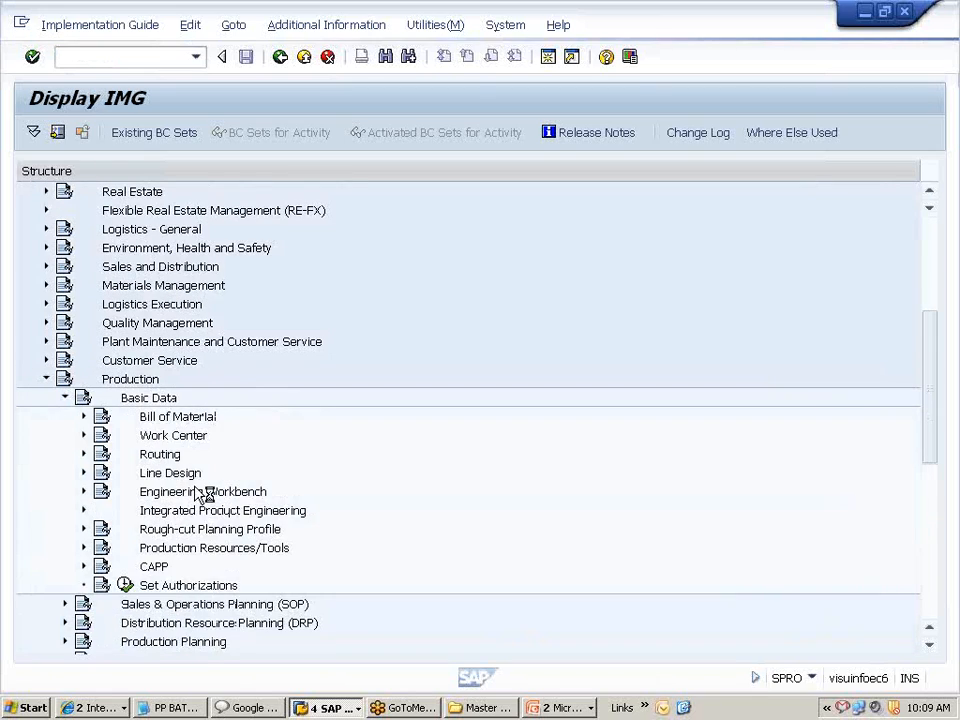
click(84, 416)
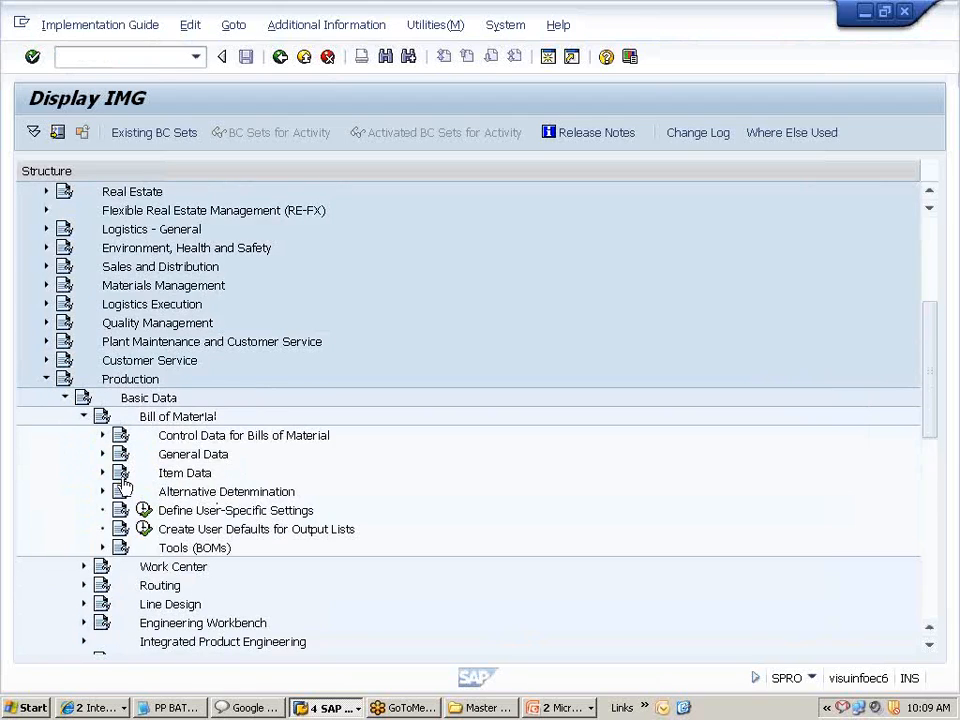
click(103, 436)
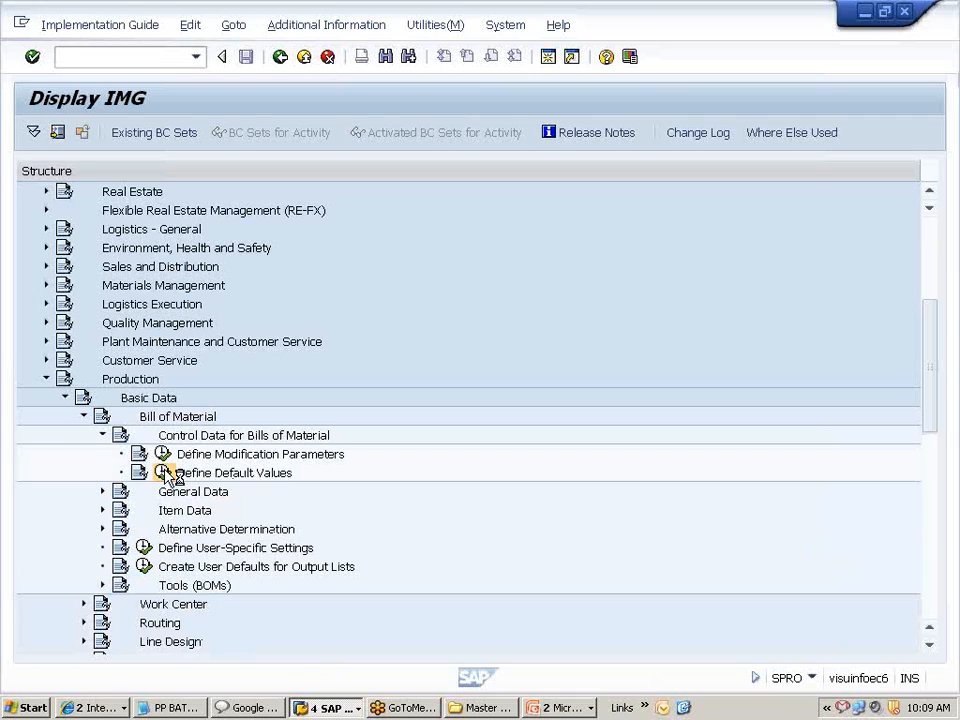
click(164, 473)
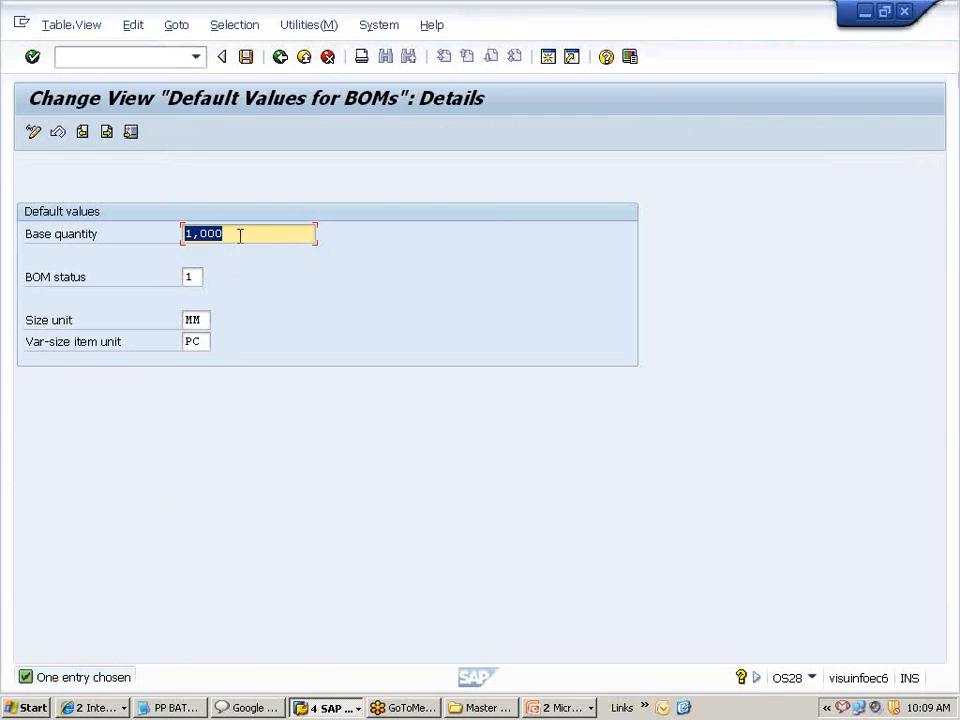
- Compare the default base quantity in the BOM customizing with the base quantity in the MATPP4 BOM header
drag(240, 236, 164, 236)
key(alt+Tab)
key(alt+Tab)
key(alt+Tab)
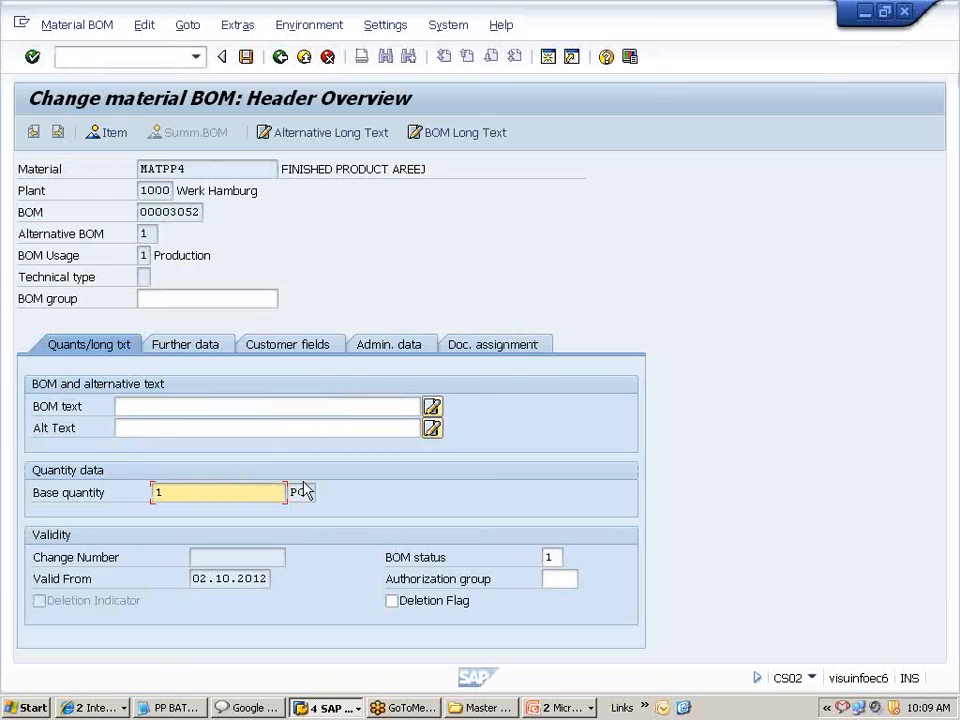
key(alt+Tab)
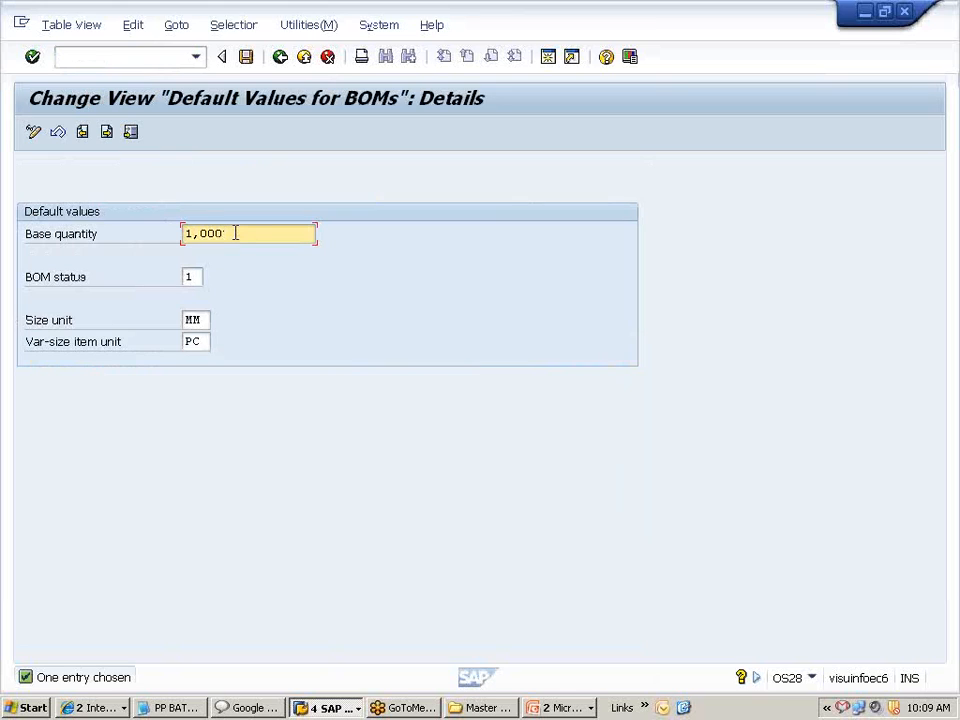
key(alt+Tab)
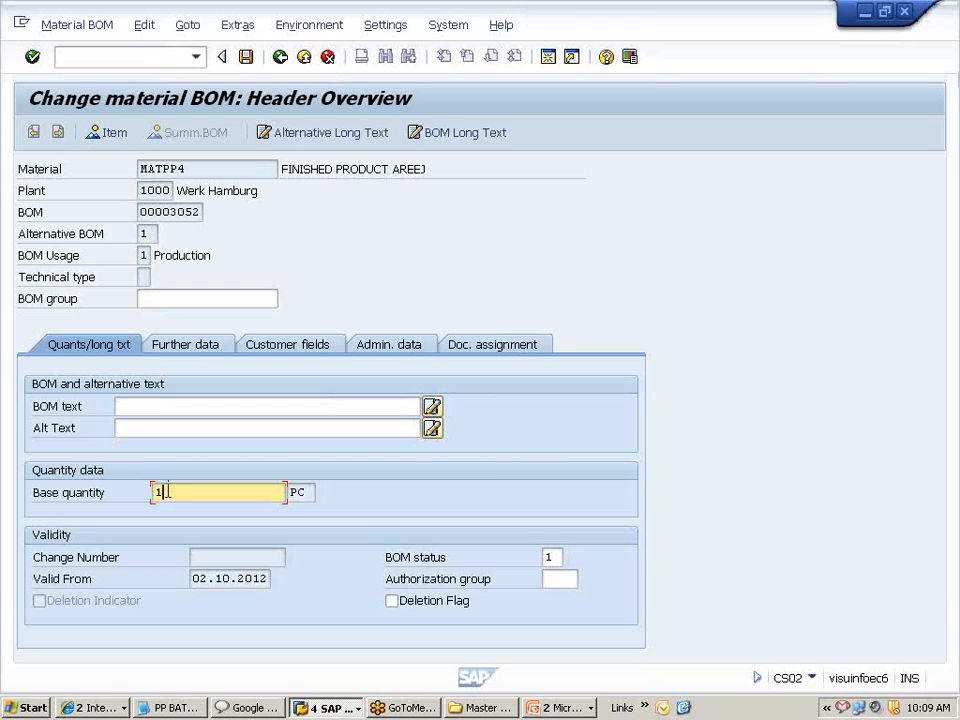
- Return to the item overview of the MATPP4 BOM, review its component rows and dismiss the security notification
click(115, 135)
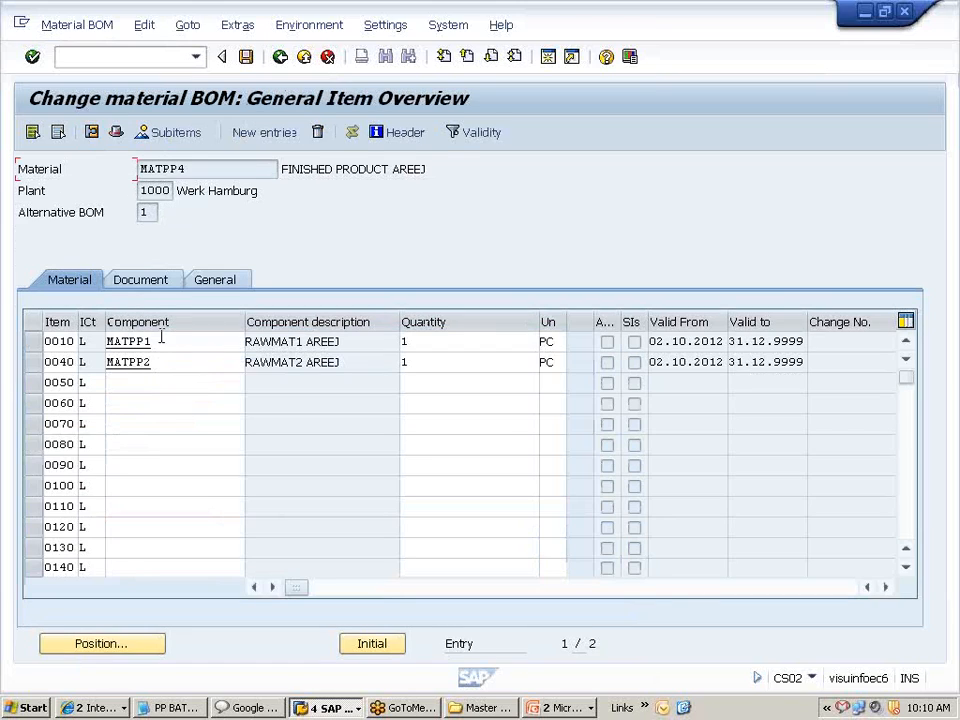
click(190, 169)
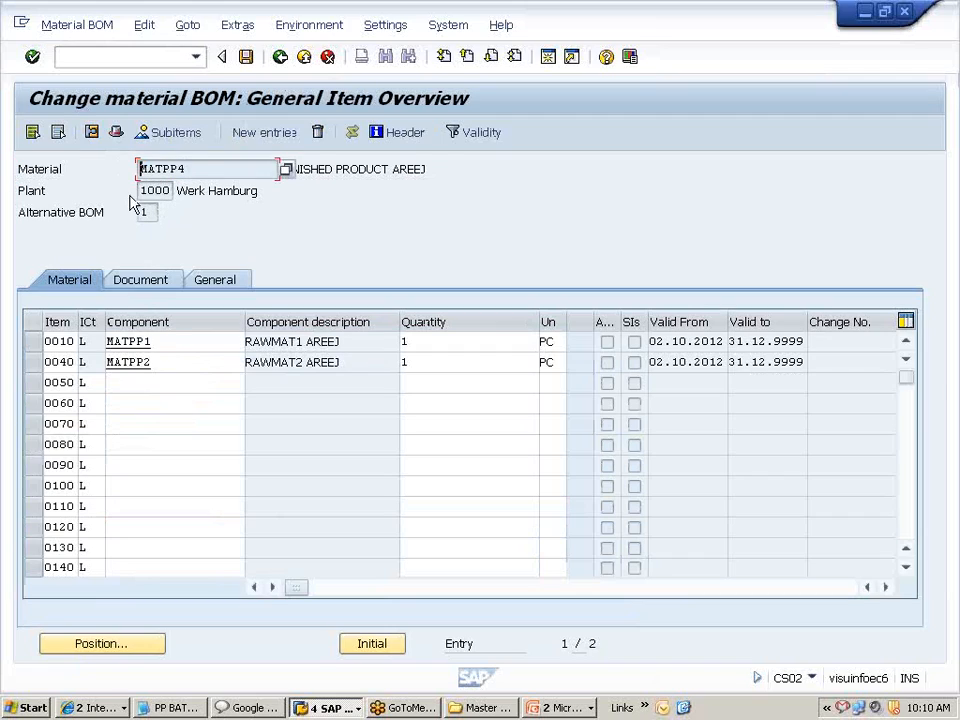
click(193, 358)
click(196, 388)
click(197, 423)
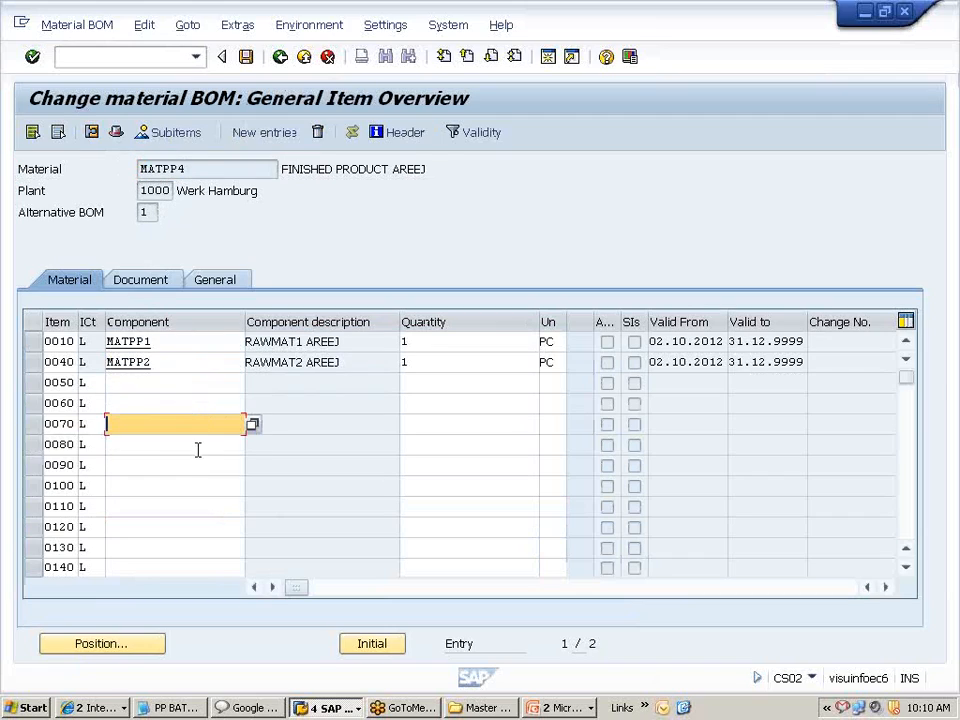
click(198, 444)
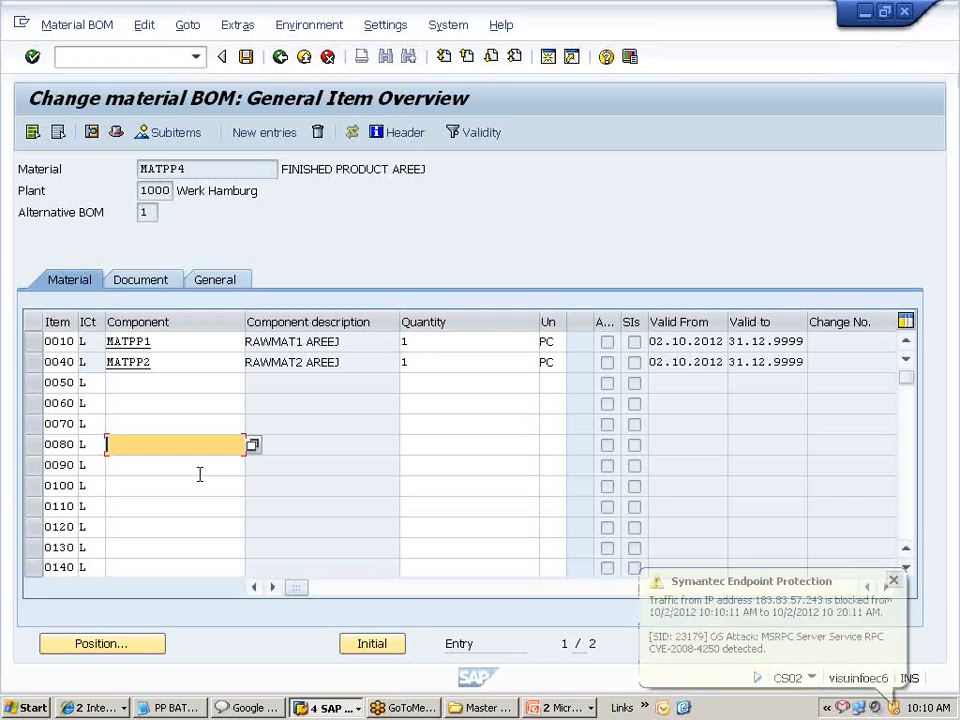
click(208, 342)
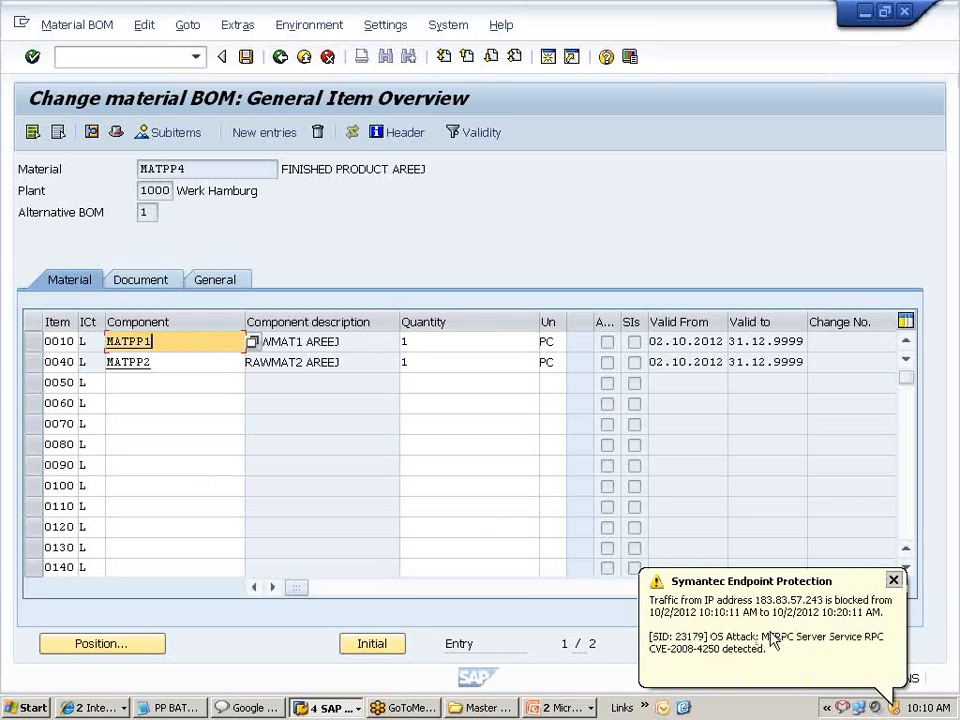
click(893, 581)
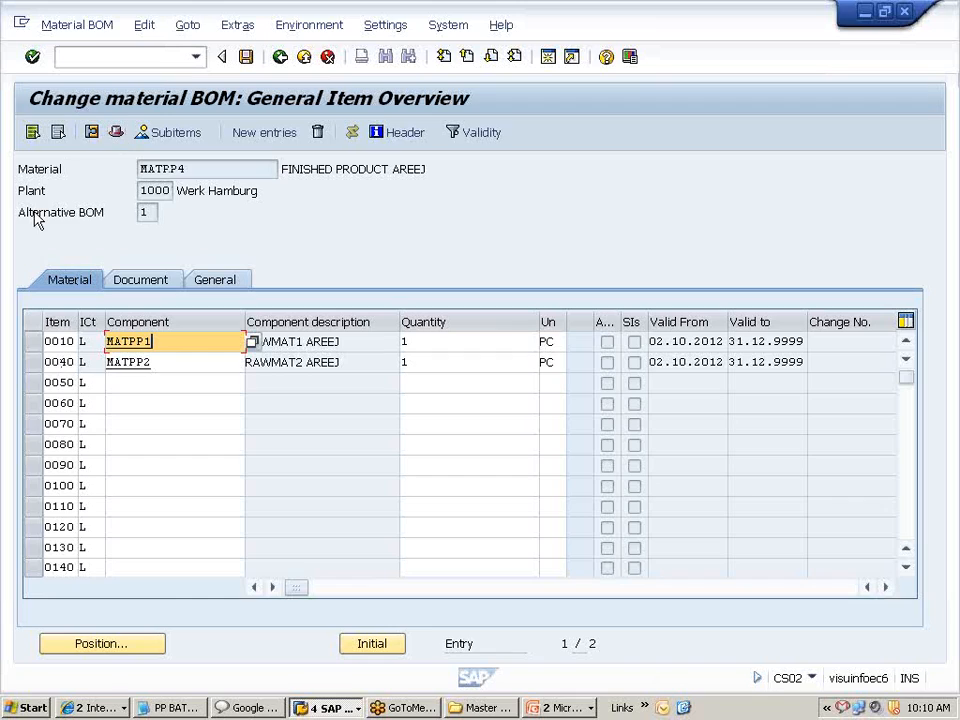
- Display the detailed data of item 0010 and examine its operation scrap and component scrap fields
click(31, 342)
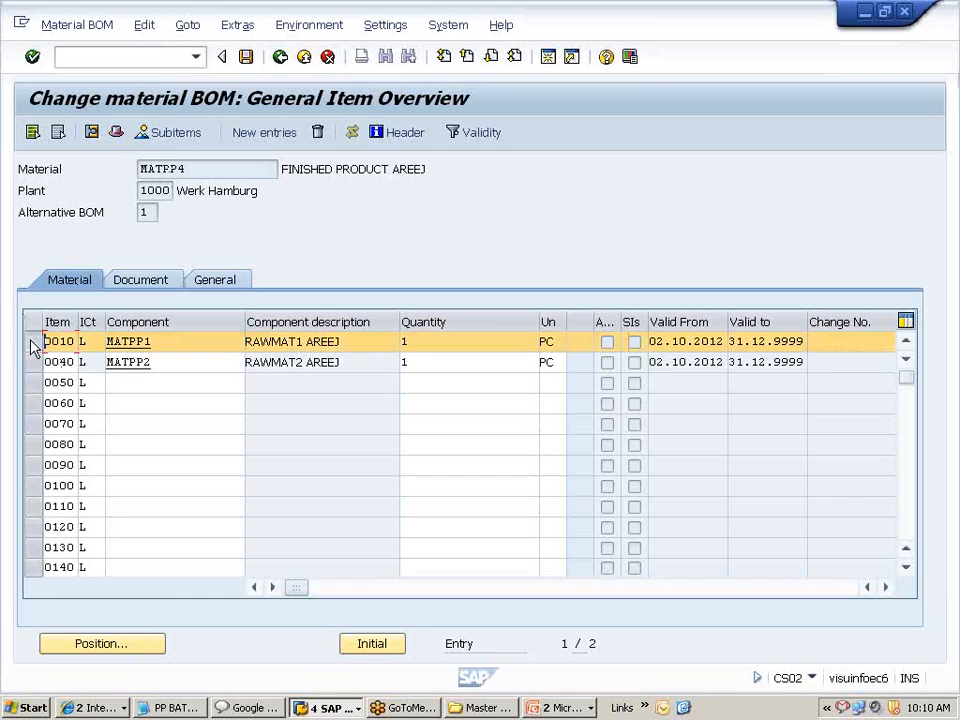
click(91, 132)
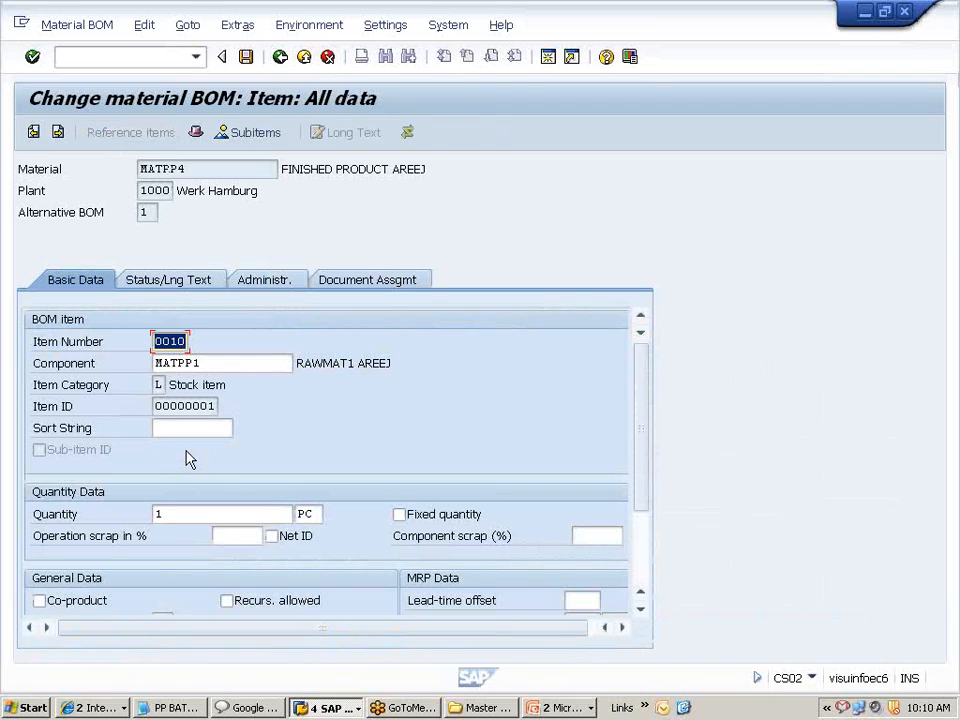
scroll(315, 422, down, 3)
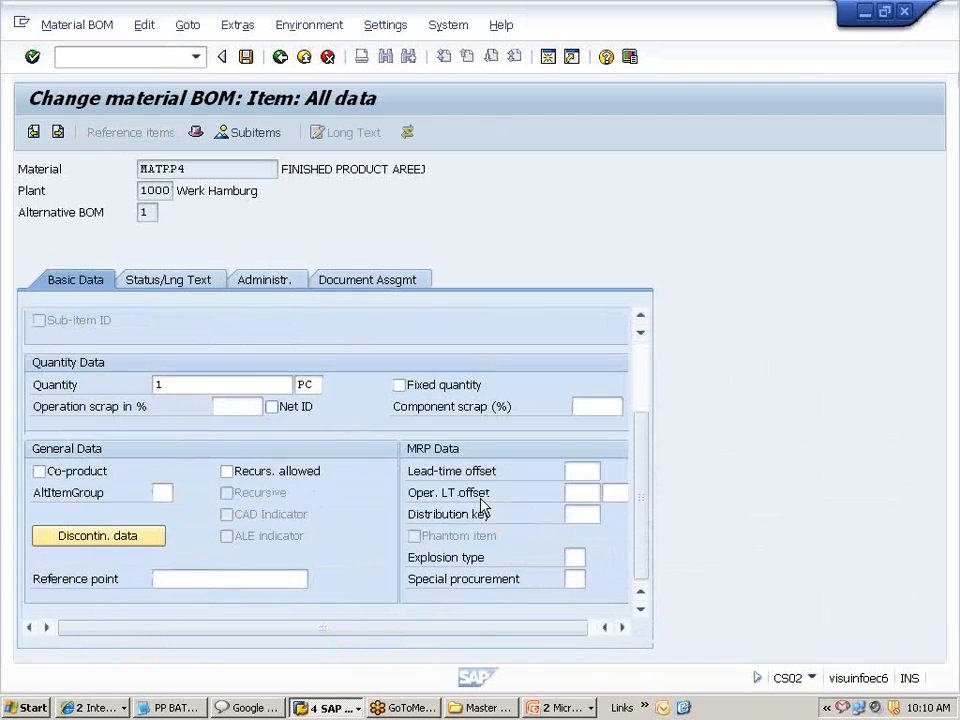
click(233, 406)
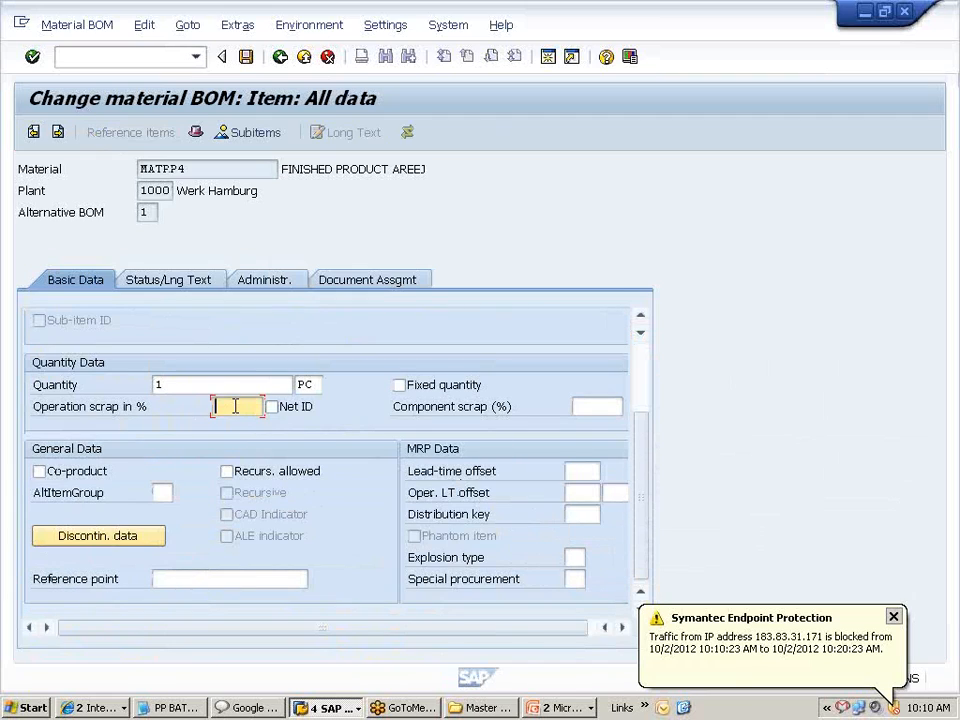
click(586, 406)
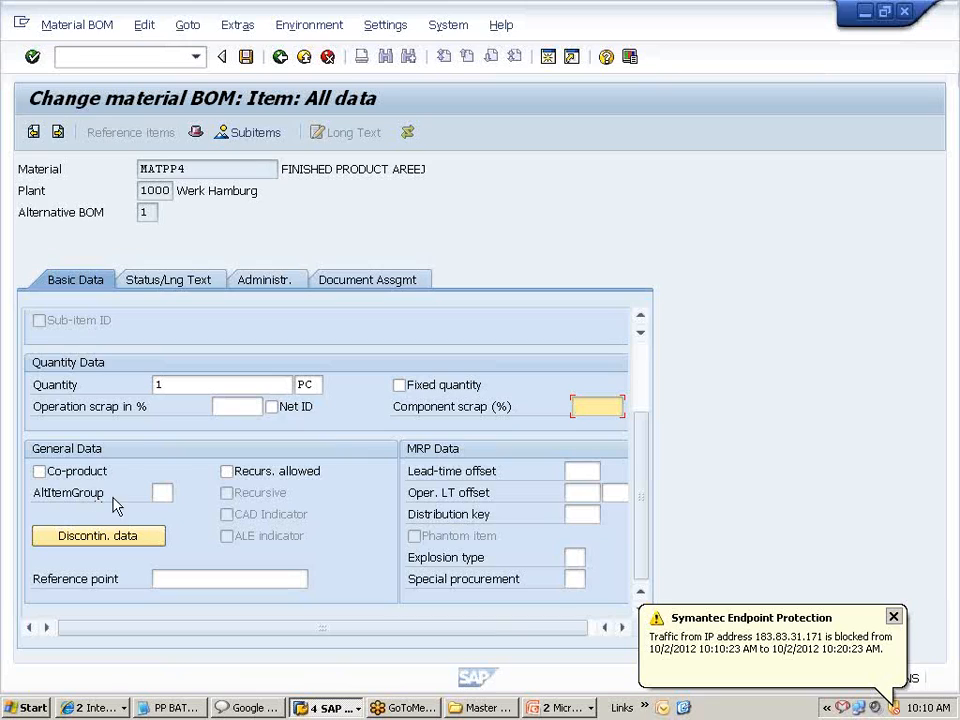
scroll(771, 492, up, 2)
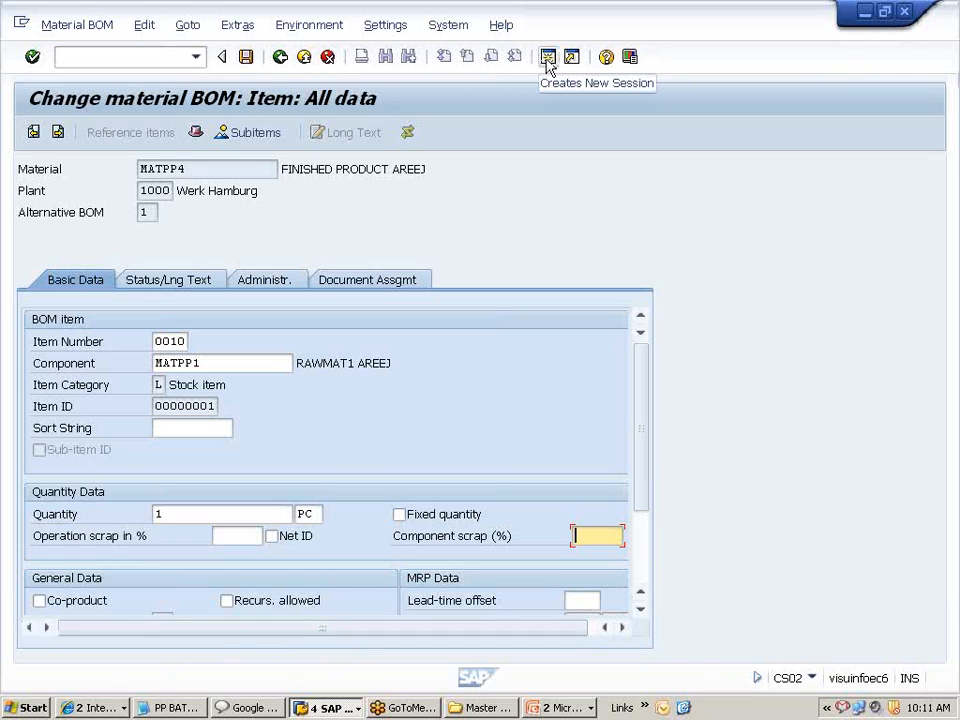
- Check the component of item 0010, and start transaction MM02 in a new session
click(212, 363)
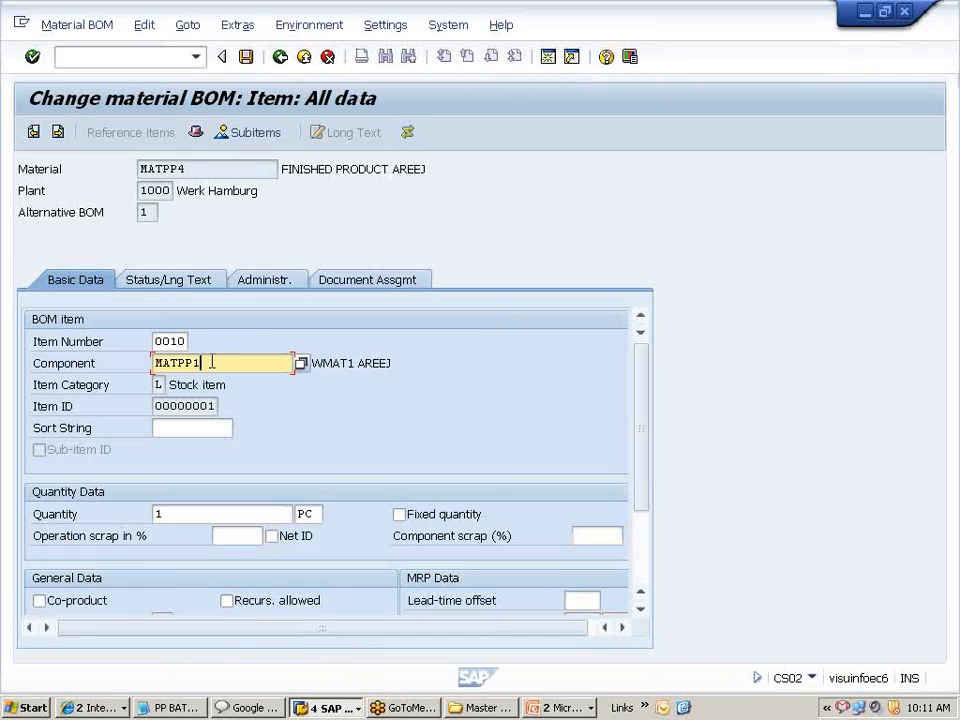
drag(212, 363, 152, 363)
click(153, 363)
drag(231, 368, 135, 354)
click(153, 363)
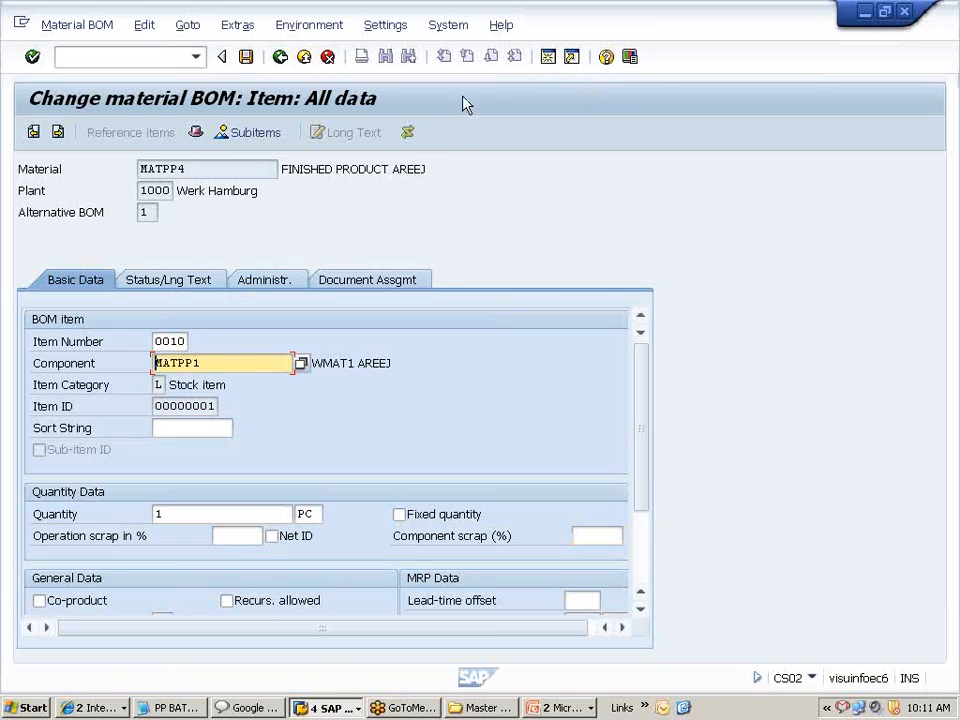
click(549, 62)
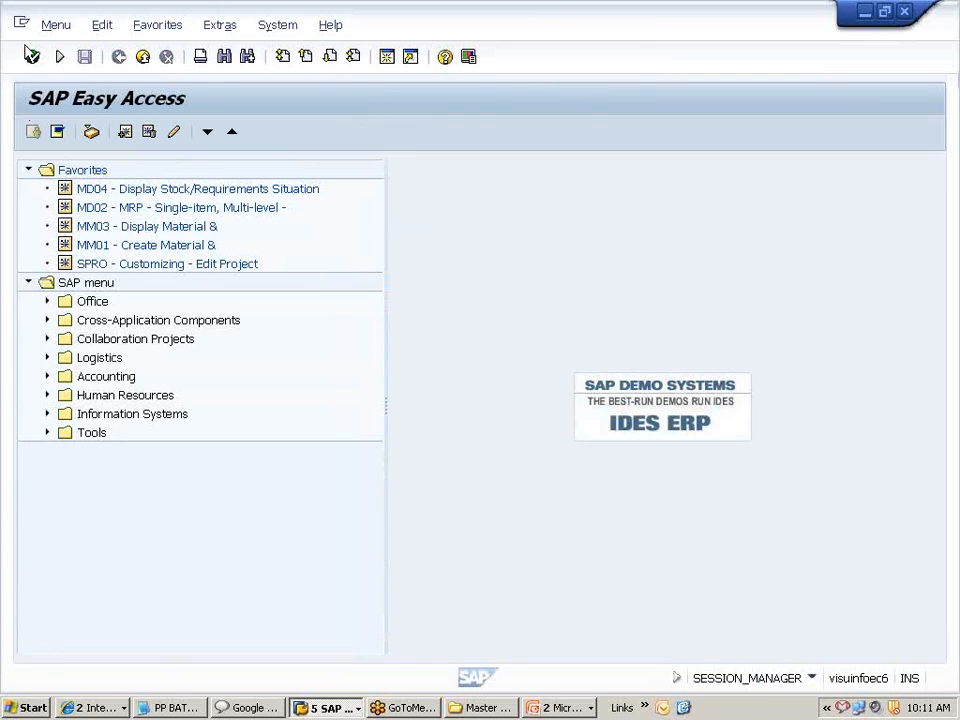
click(60, 57)
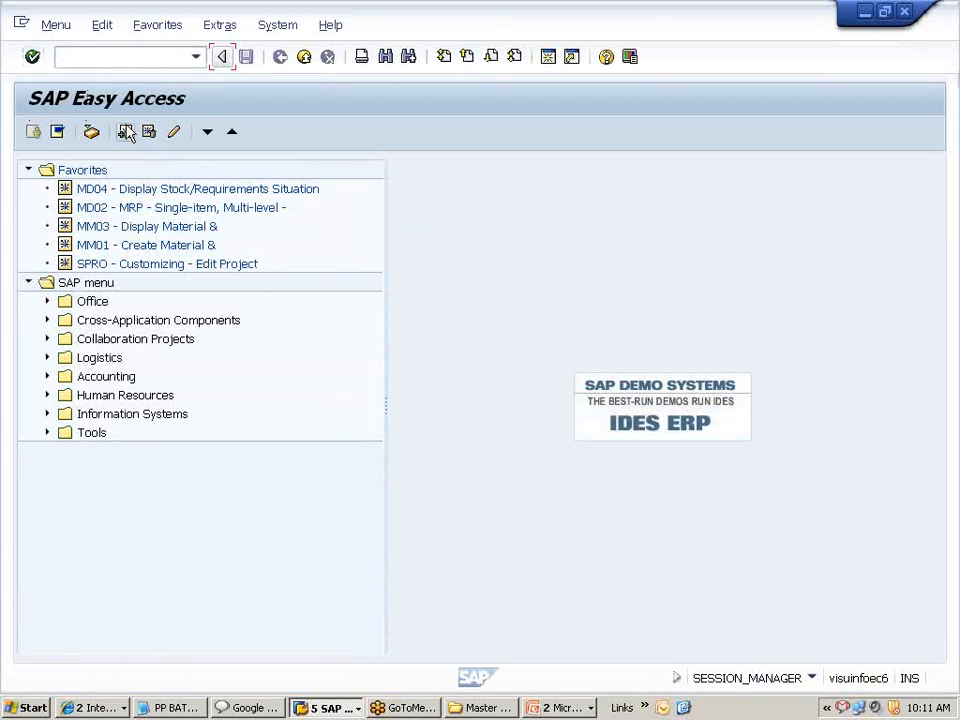
text(MM02)
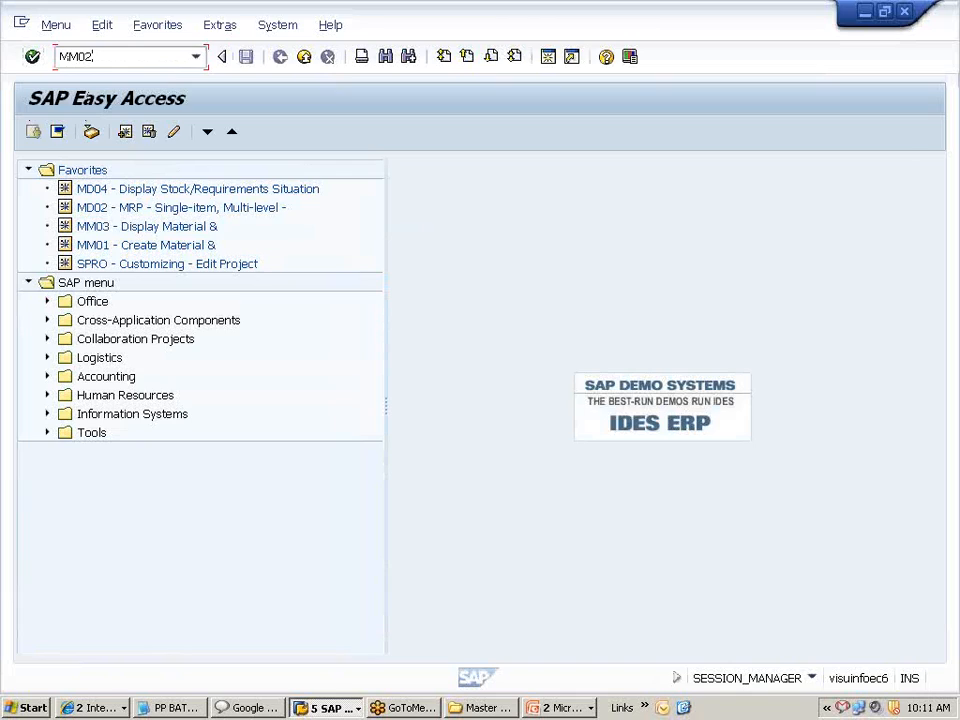
key(Return)
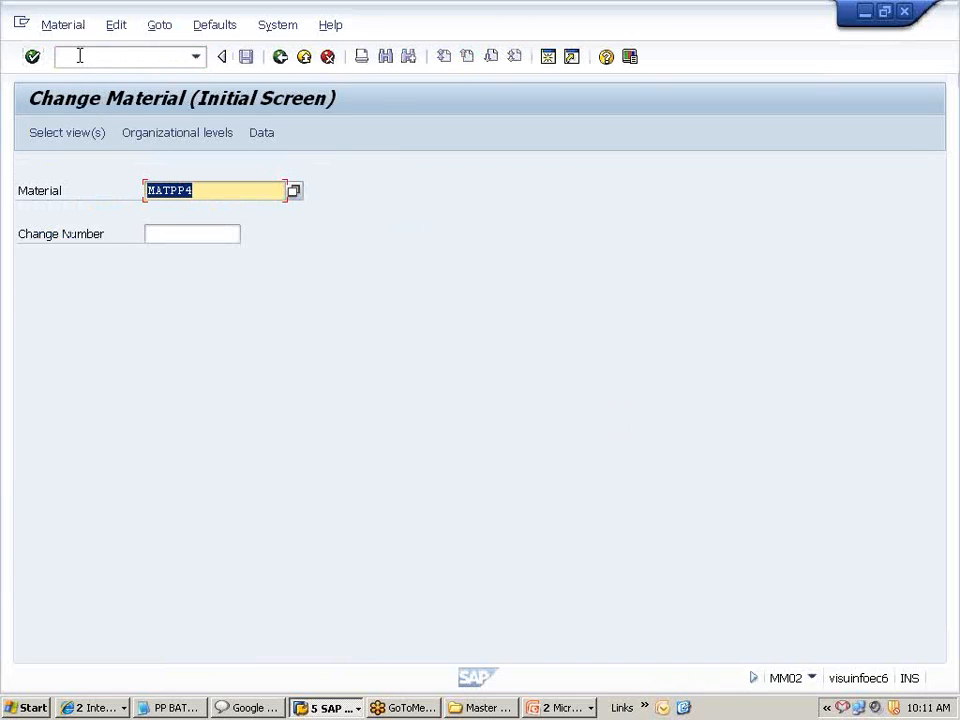
- Open material MATPP1 for change with only the MRP 1 view selected, for plant 1000 and storage location 0005
click(215, 196)
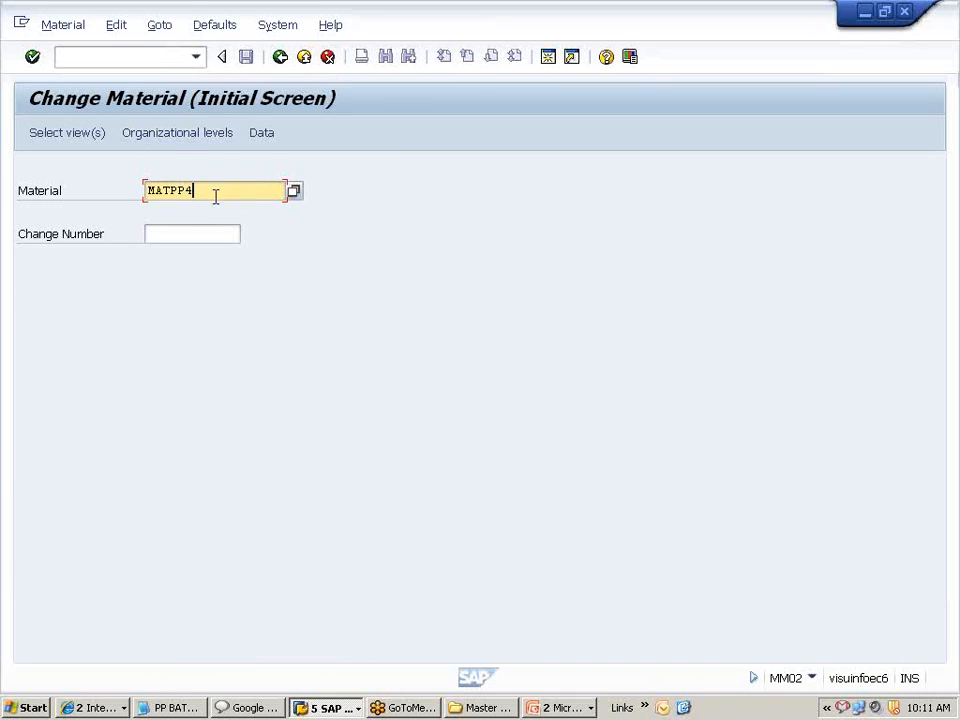
key(BackSpace)
text(1)
key(Return)
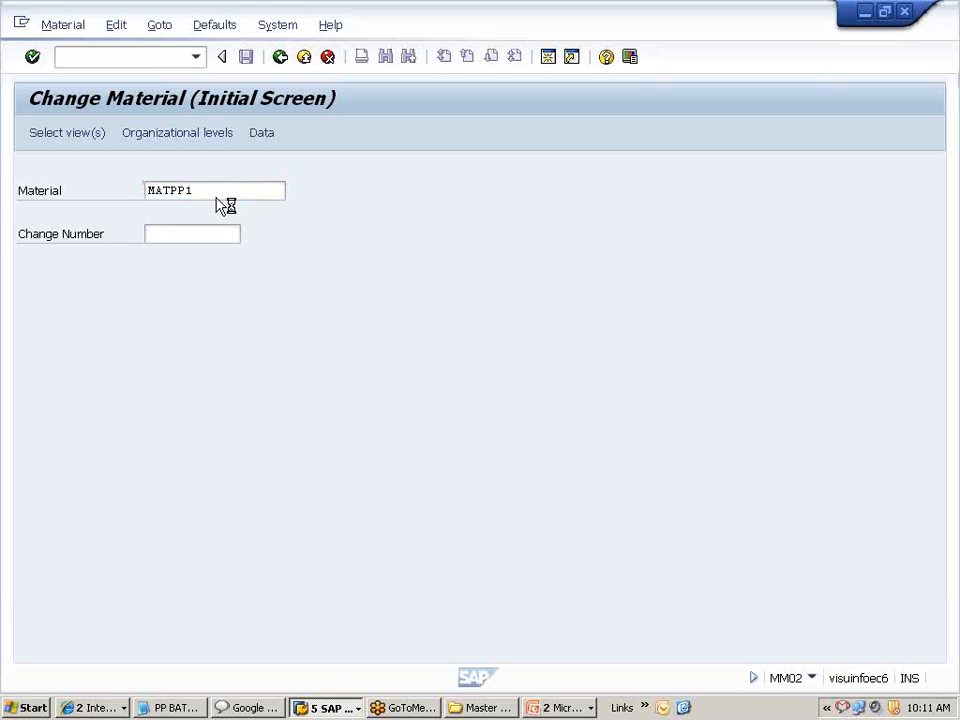
click(323, 353)
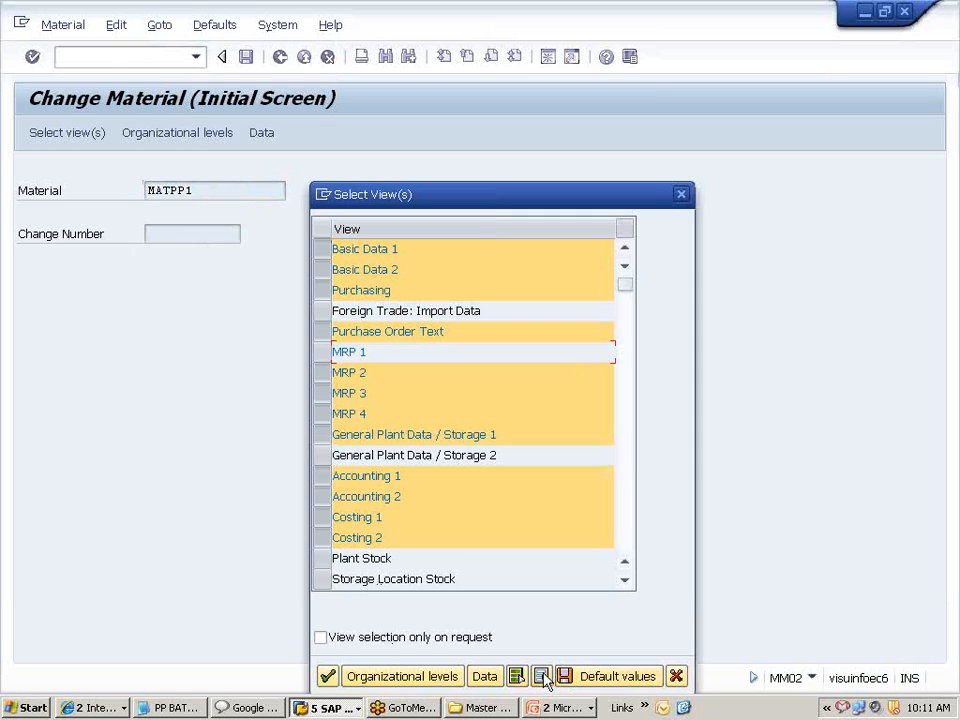
click(541, 677)
click(323, 353)
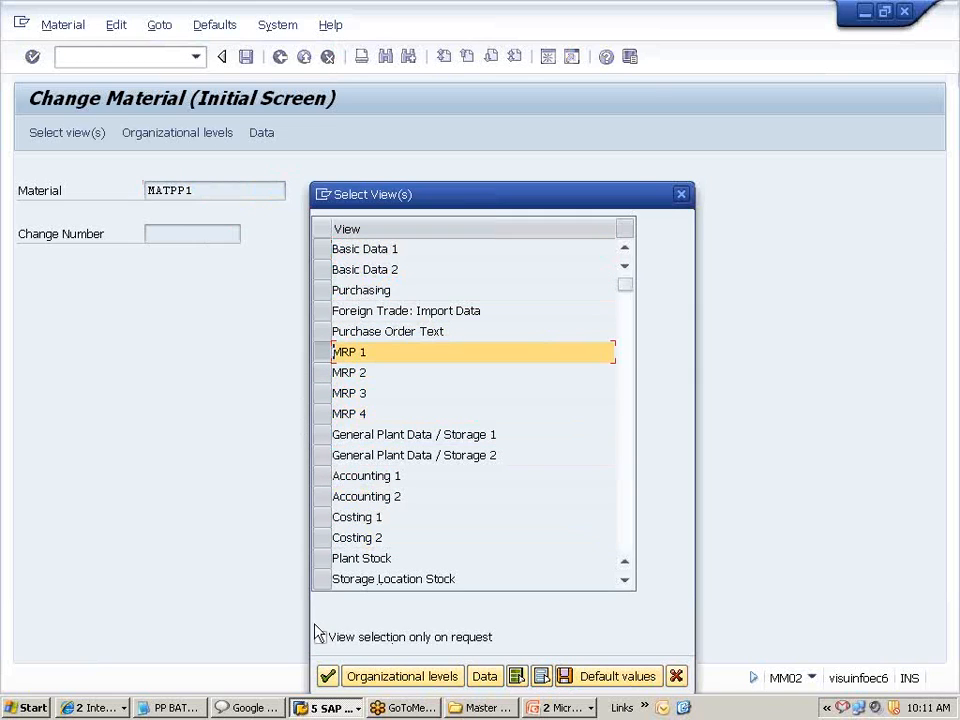
click(328, 676)
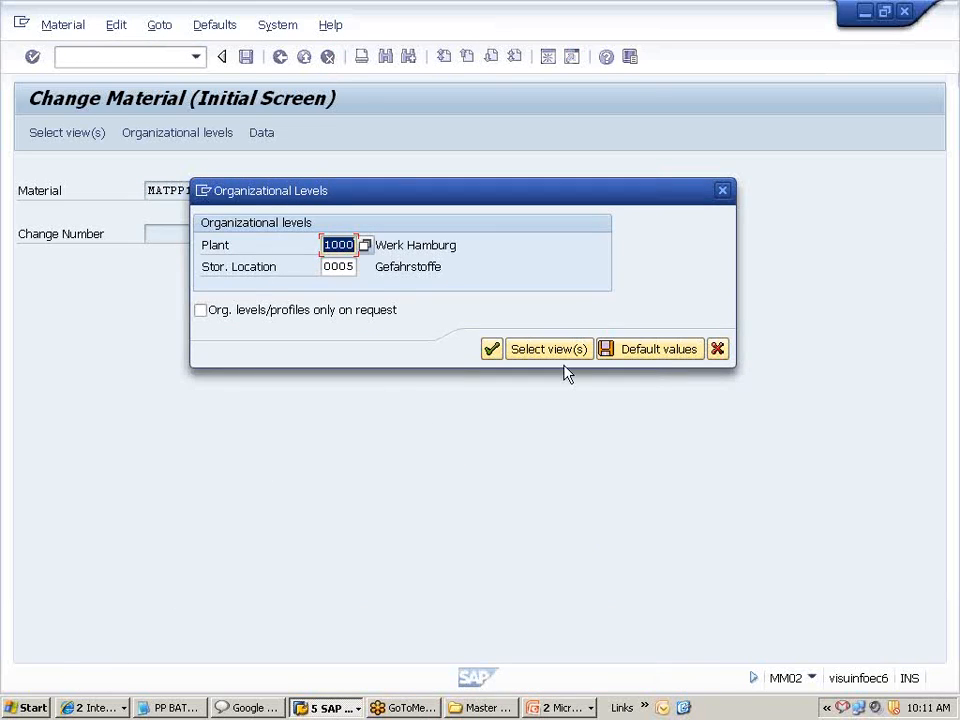
click(491, 348)
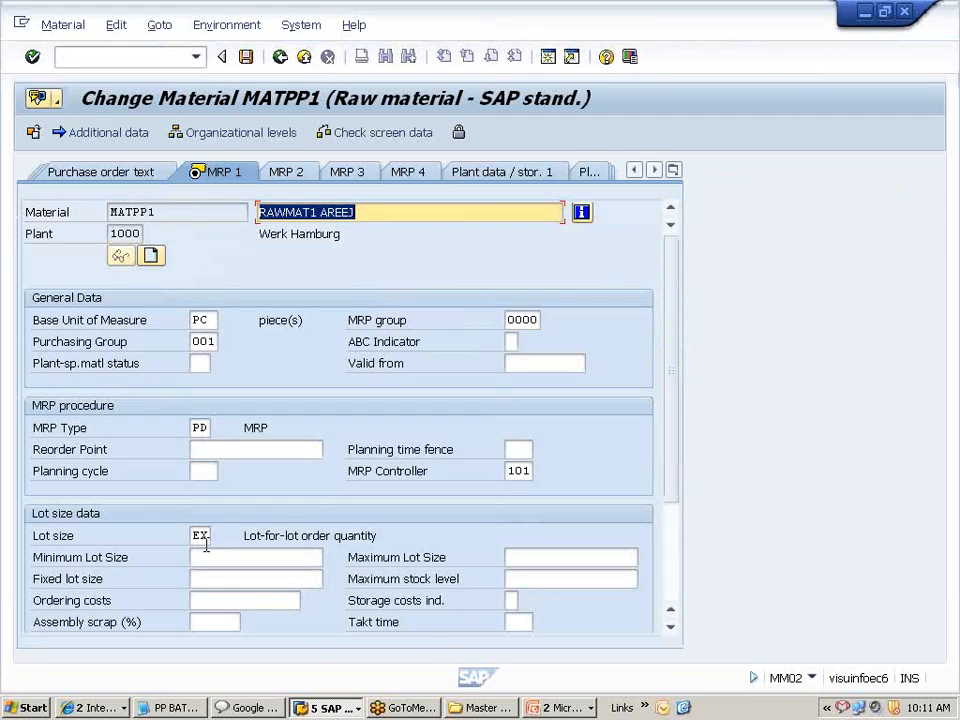
- Inspect the assembly scrap field in MRP 1 and the component scrap field in MRP 4 of MATPP1
click(208, 623)
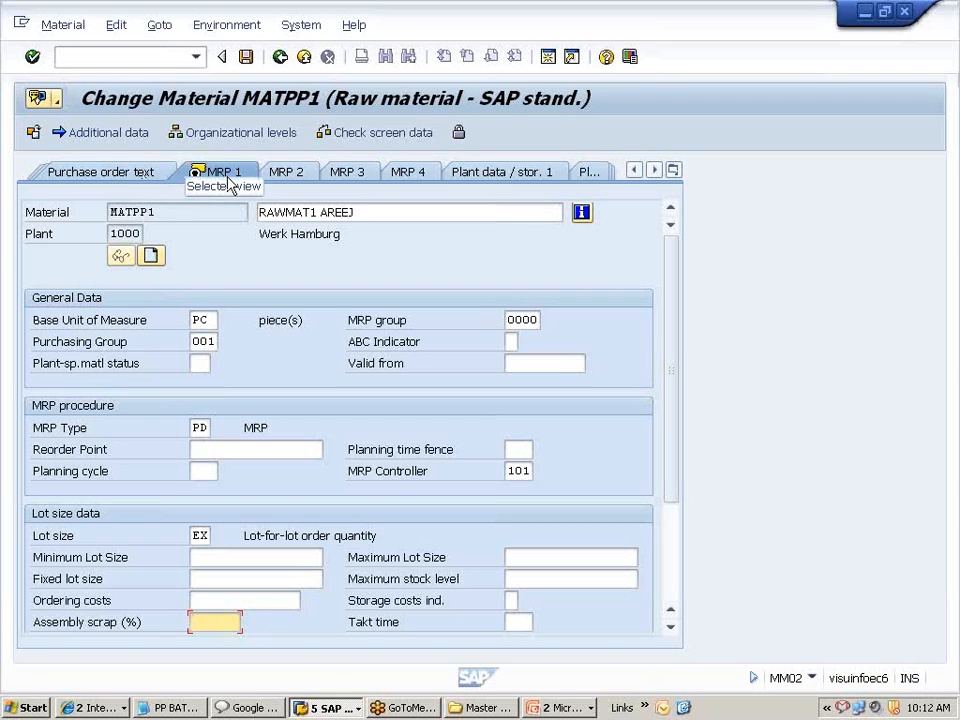
click(422, 176)
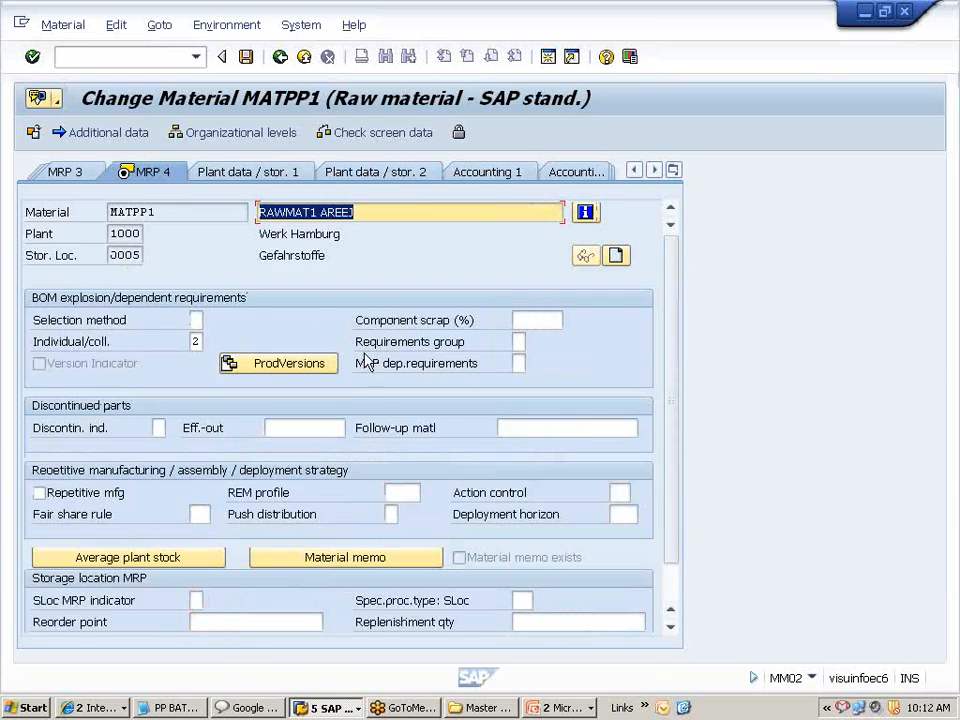
click(532, 319)
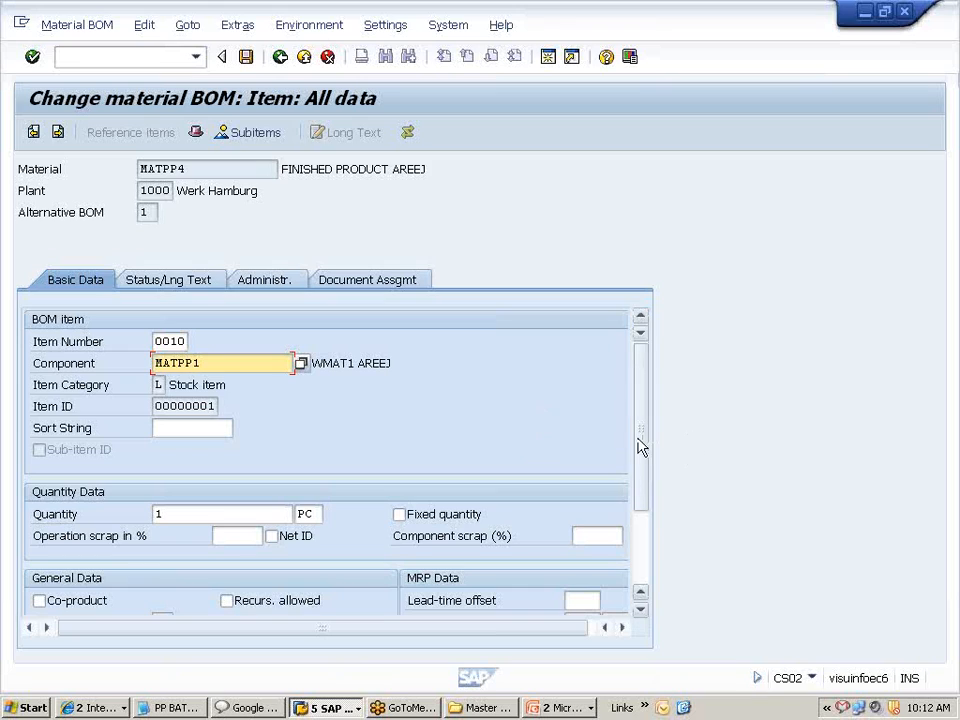
- Compare the component scrap field of BOM item 0010 with the one in the MATPP1 material master
drag(639, 446, 649, 516)
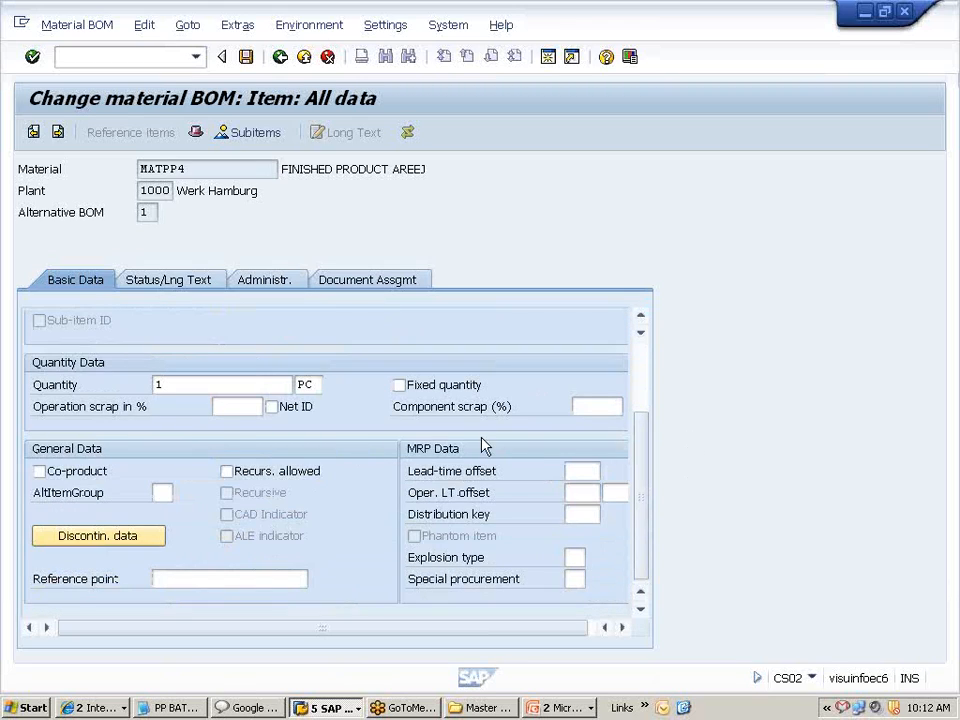
key(alt+Tab)
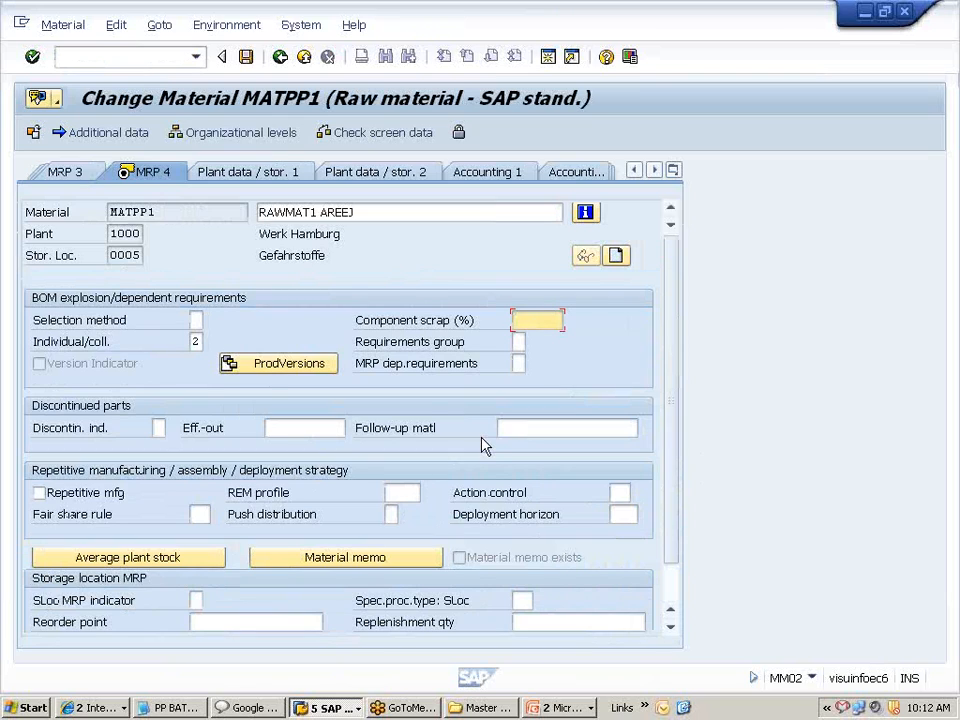
key(alt+Tab)
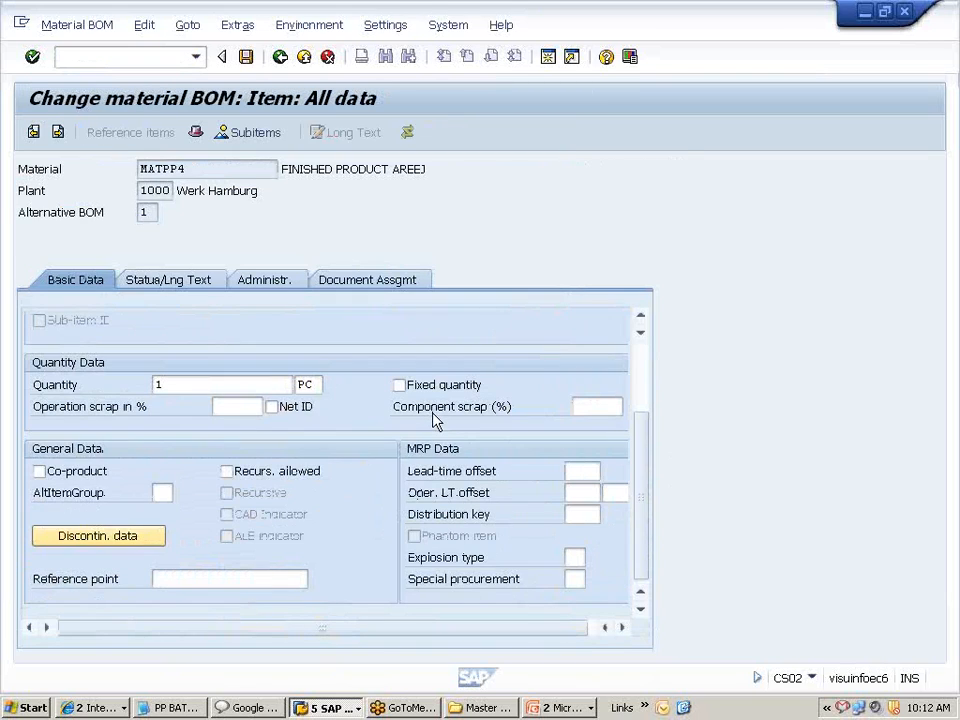
- Switch to the material master change session for MATPP1 and examine the lot size data in its MRP 1 view
key(alt+Tab)
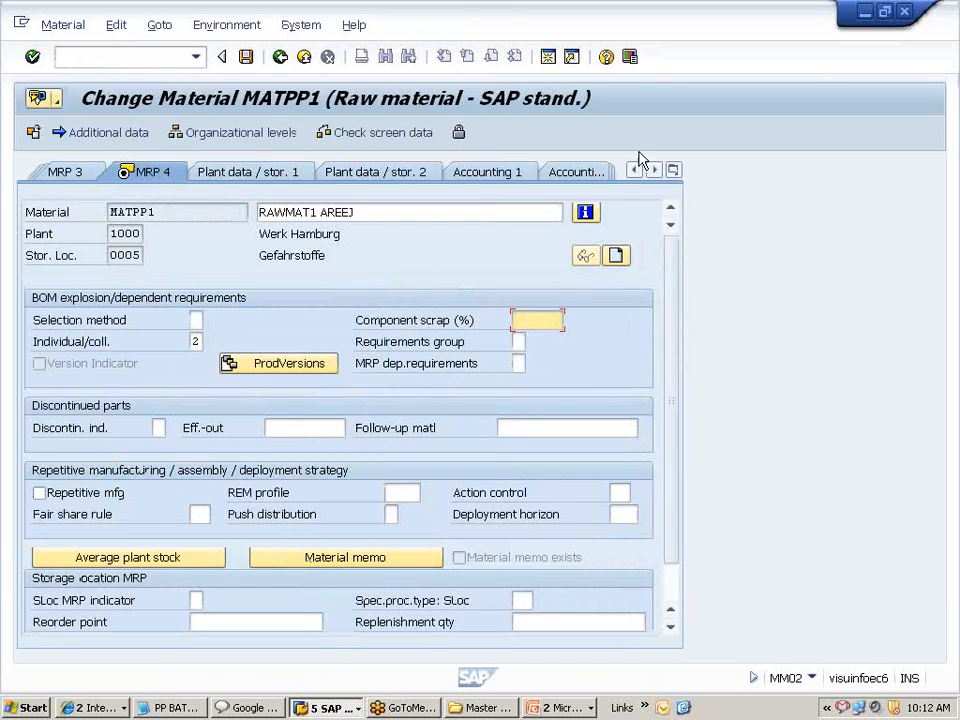
click(676, 171)
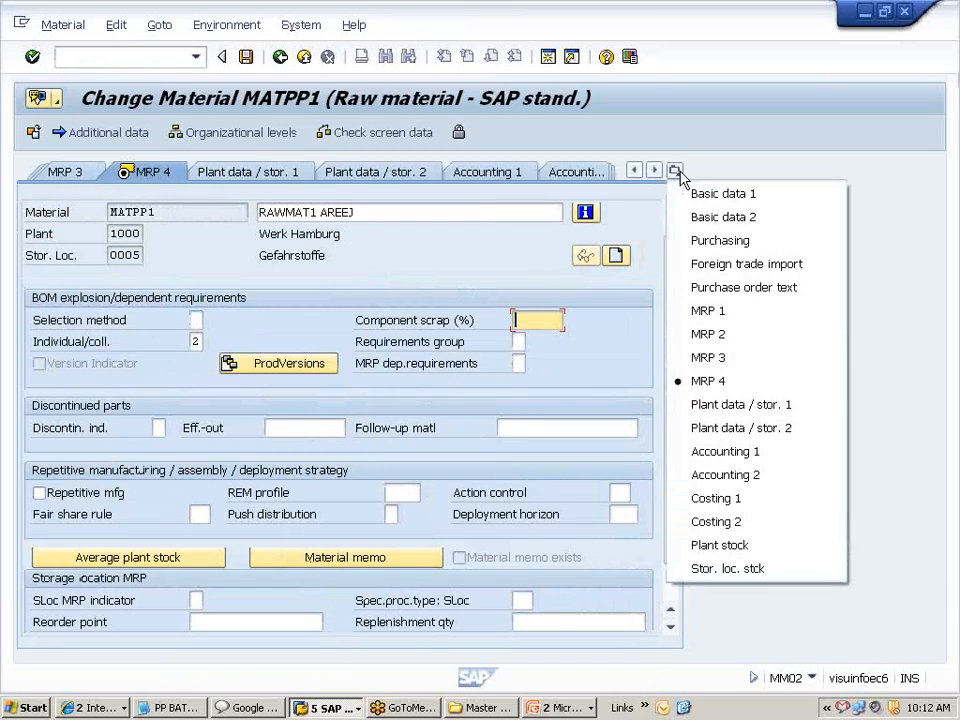
click(724, 313)
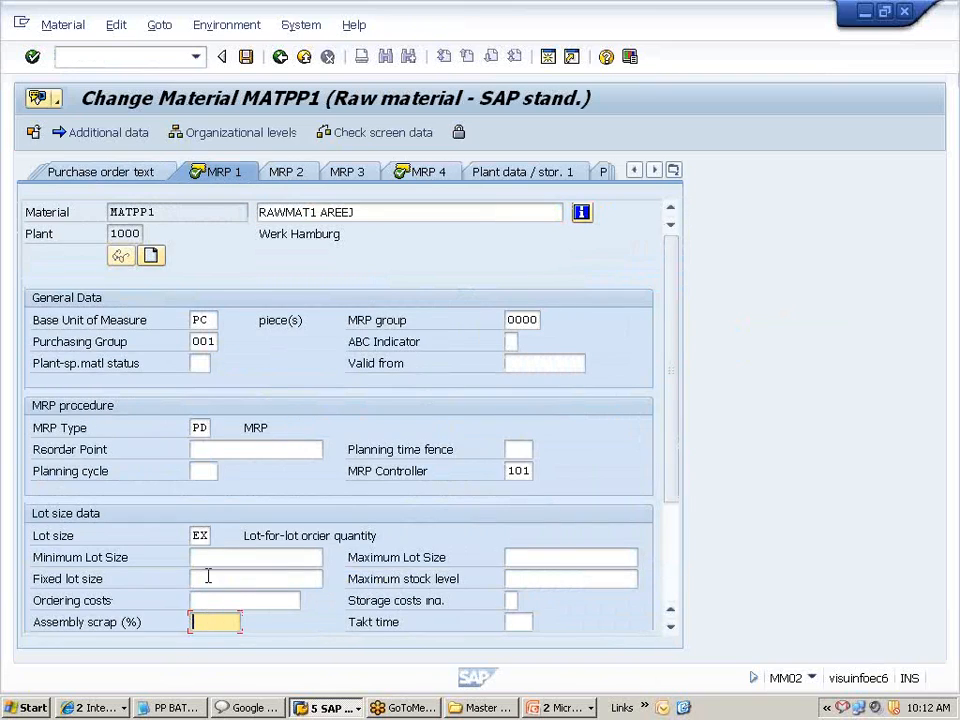
click(200, 536)
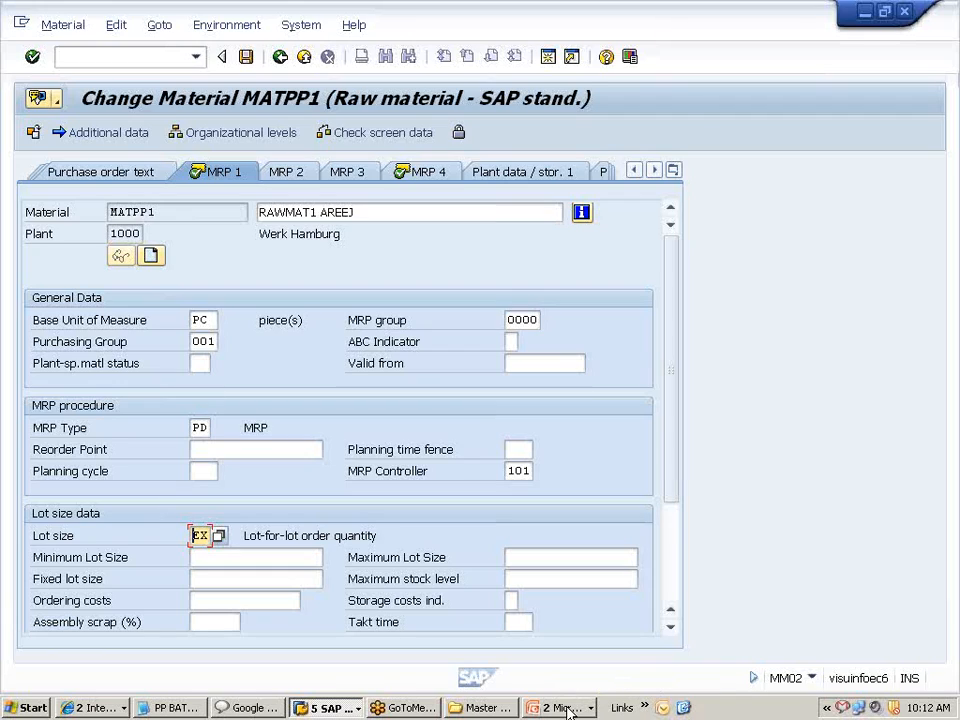
- Show the desktop, end the BOM slide show and open the desktop folder that contains the PP subfolder
click(683, 708)
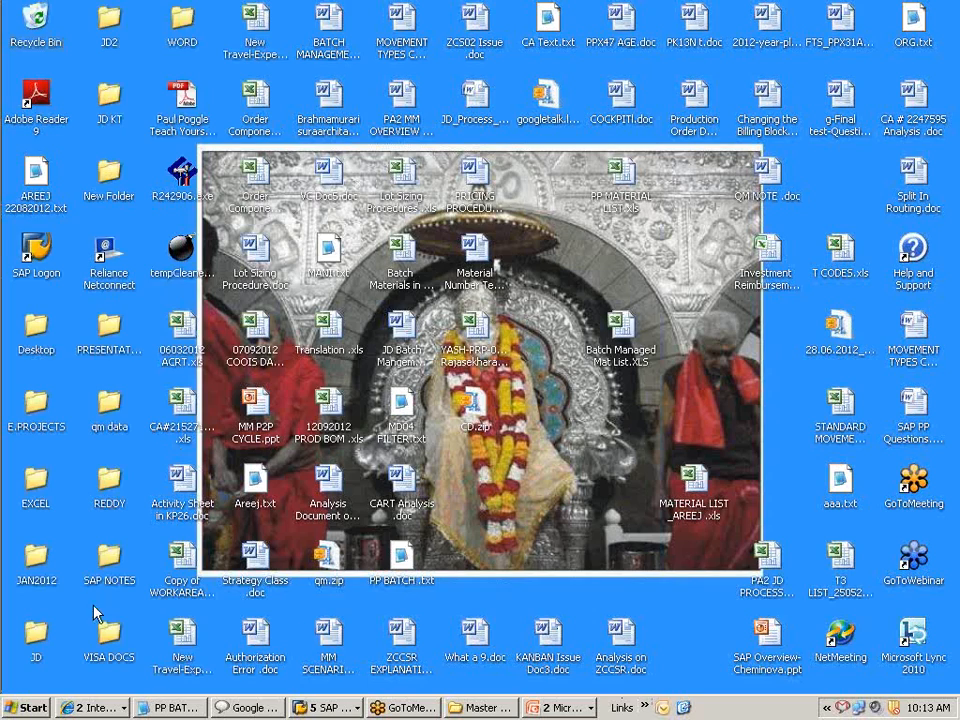
double_click(108, 487)
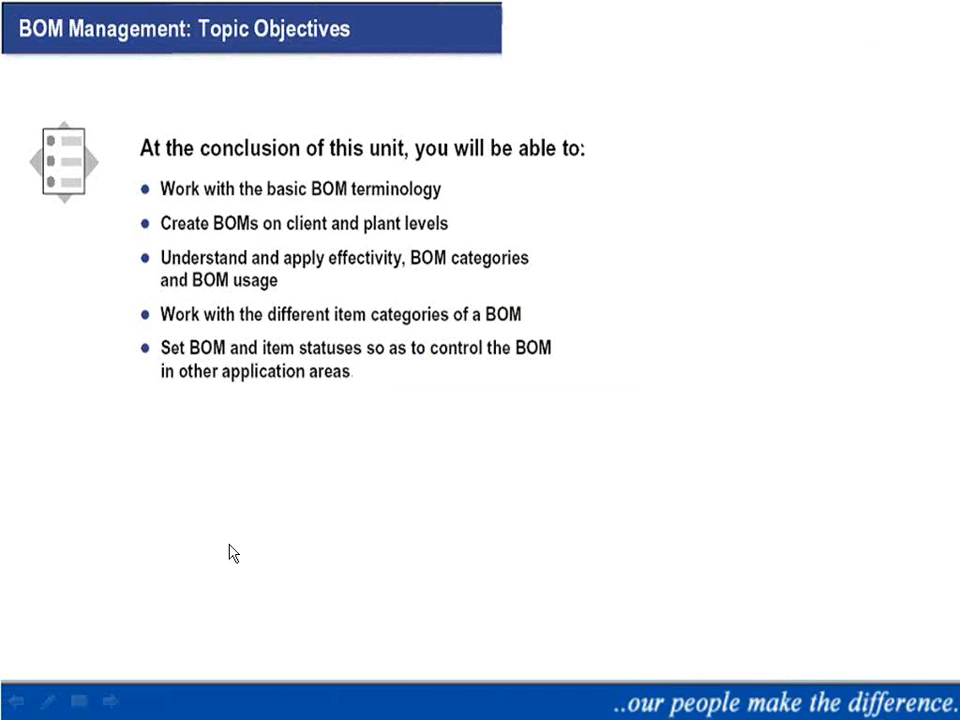
key(Escape)
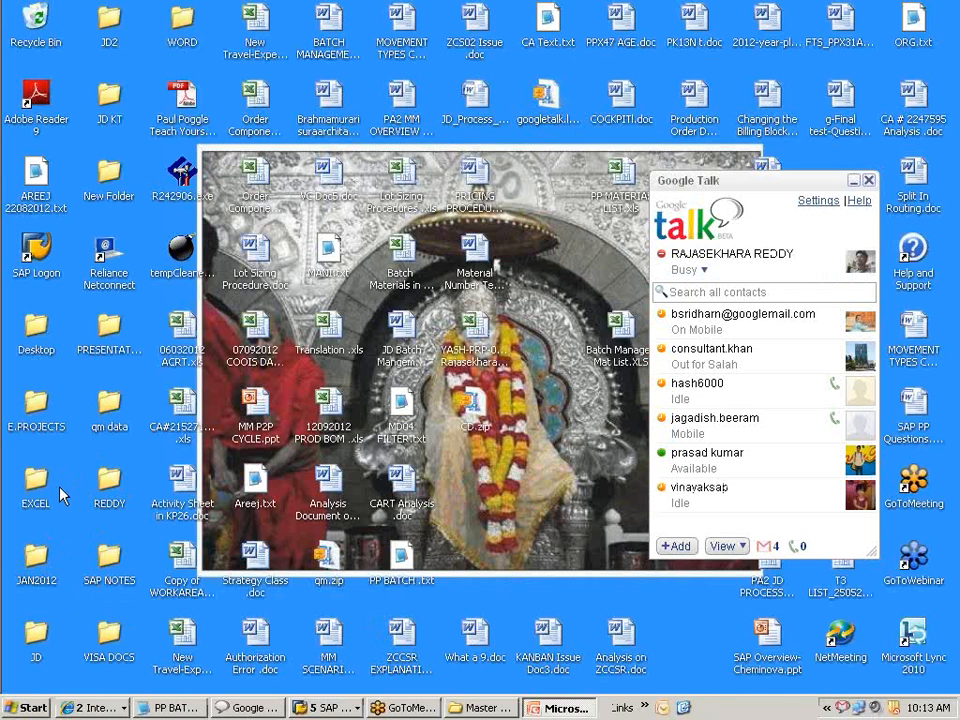
double_click(109, 481)
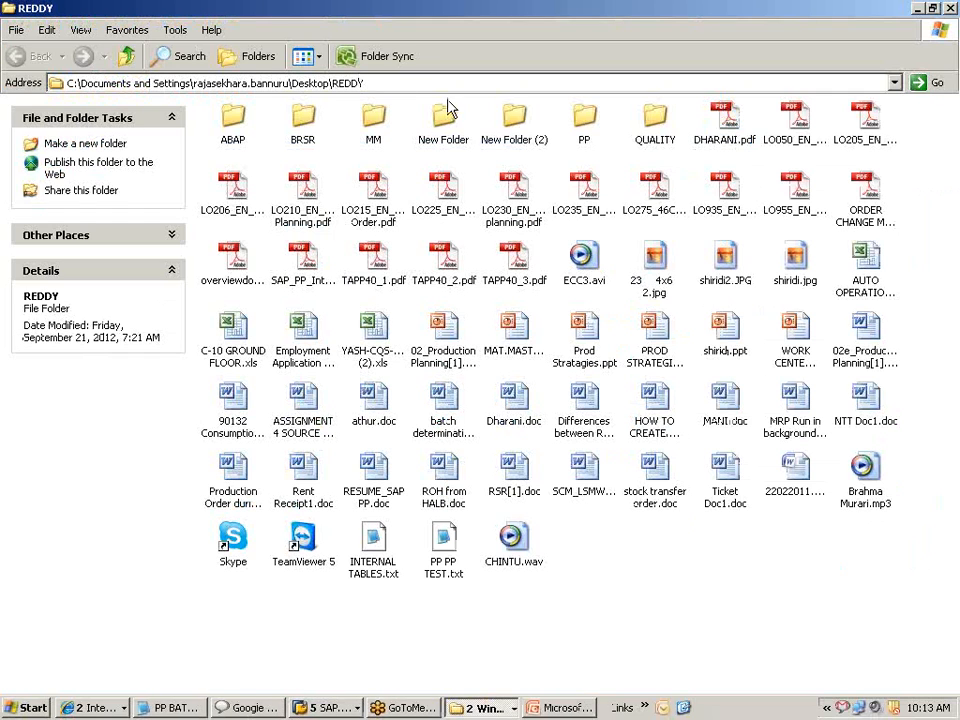
- Look through the files in the PP subfolder for material on scrap, and return to the parent folder
double_click(584, 116)
scroll(577, 494, down, 10)
scroll(577, 494, up, 10)
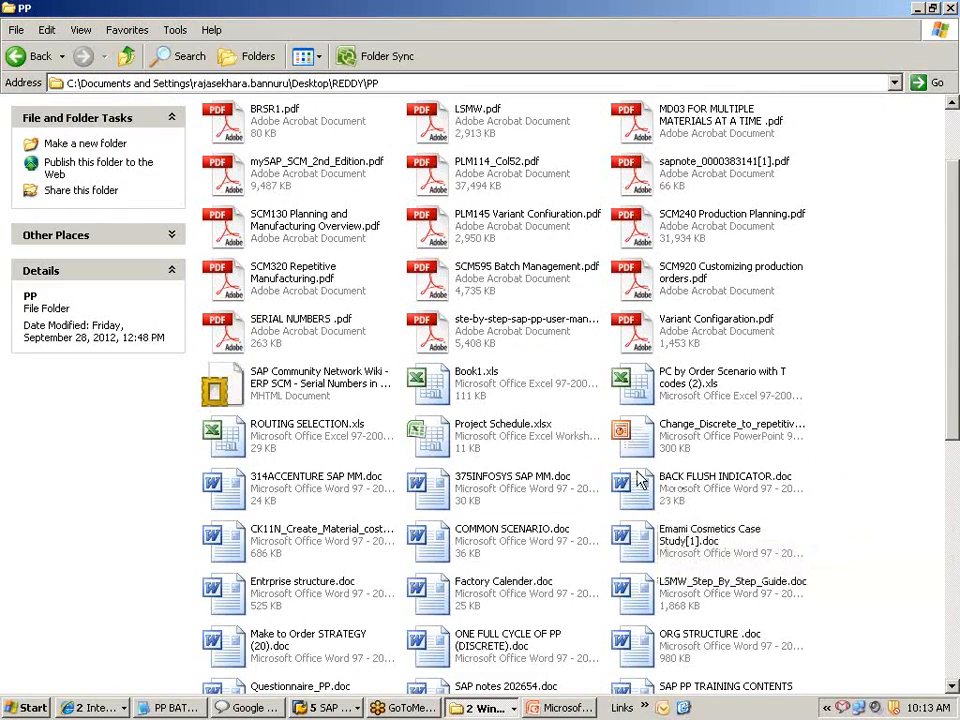
scroll(583, 566, down, 10)
scroll(549, 624, up, 15)
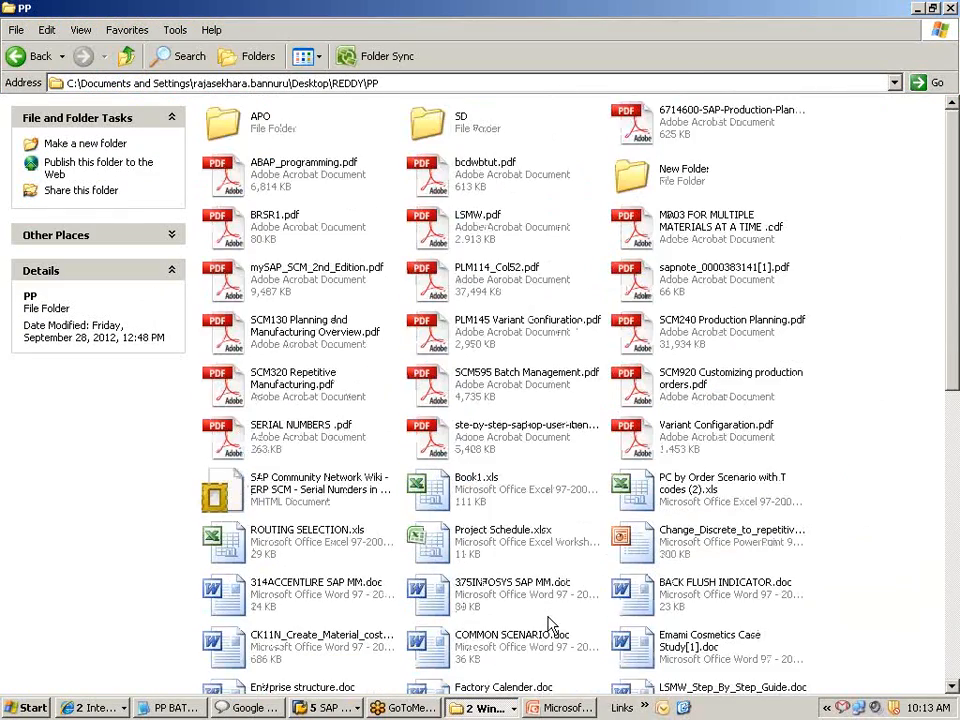
scroll(549, 624, down, 10)
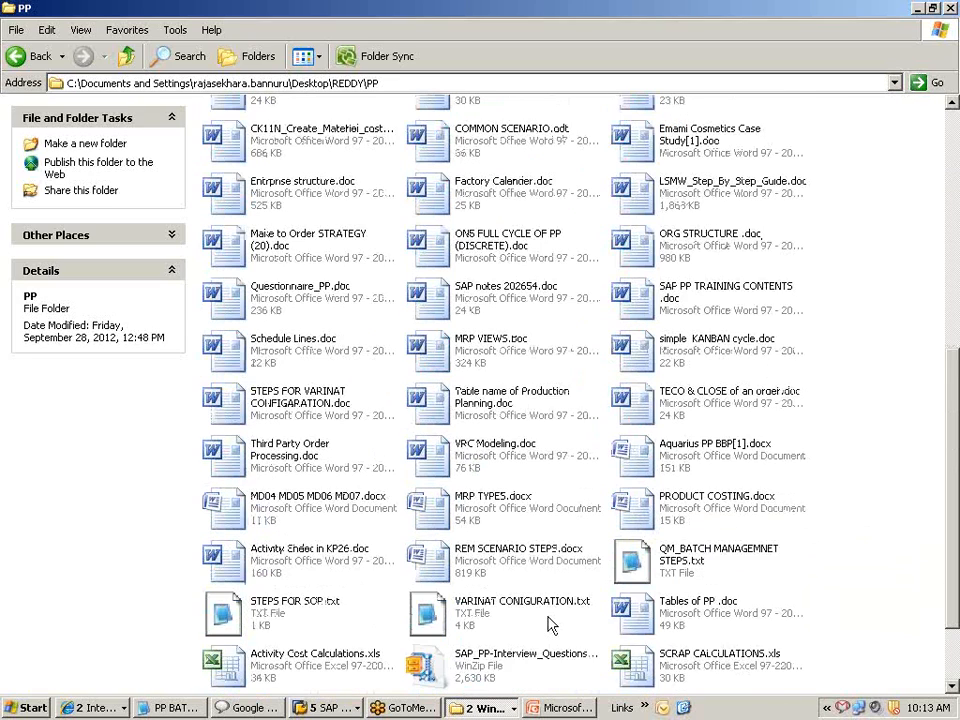
scroll(549, 660, up, 10)
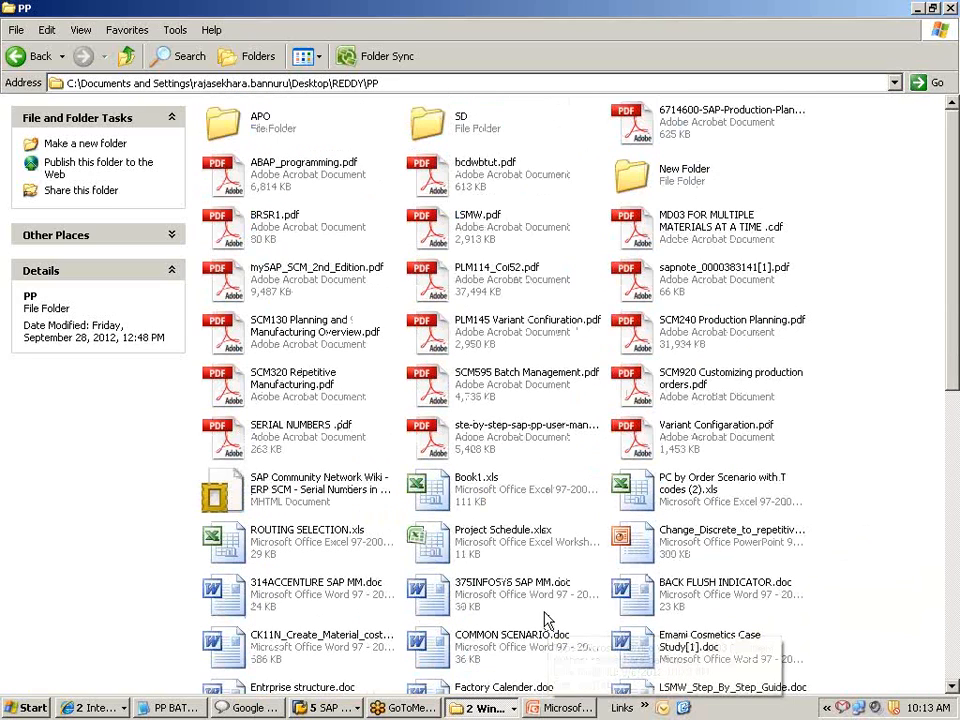
click(36, 57)
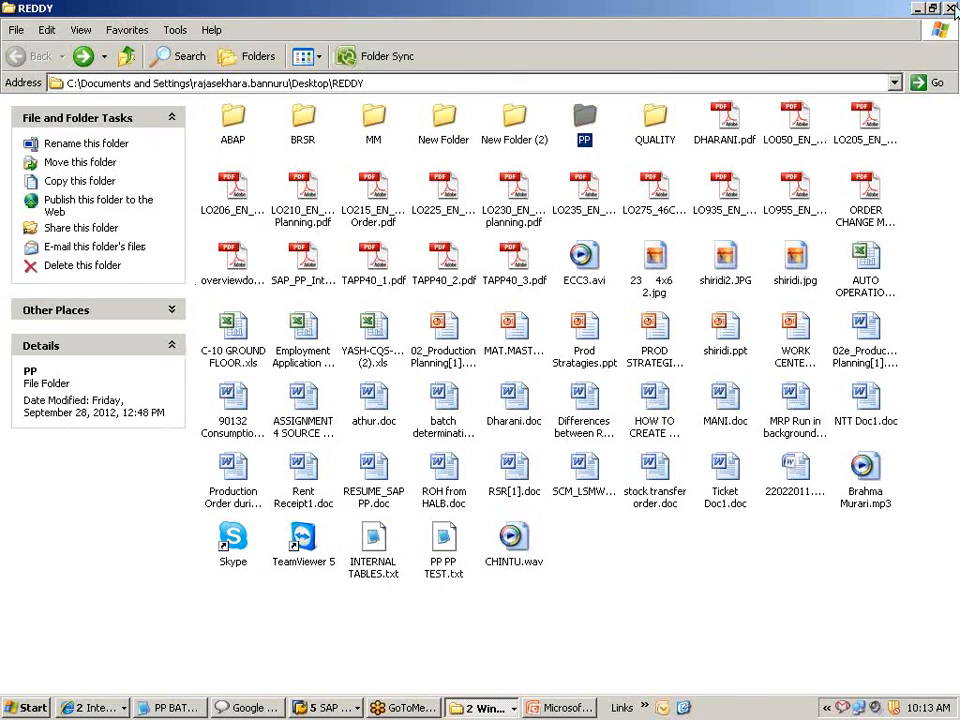
- Open SCRAP.ppt from the PRESENTATIONS folder on the desktop
click(685, 708)
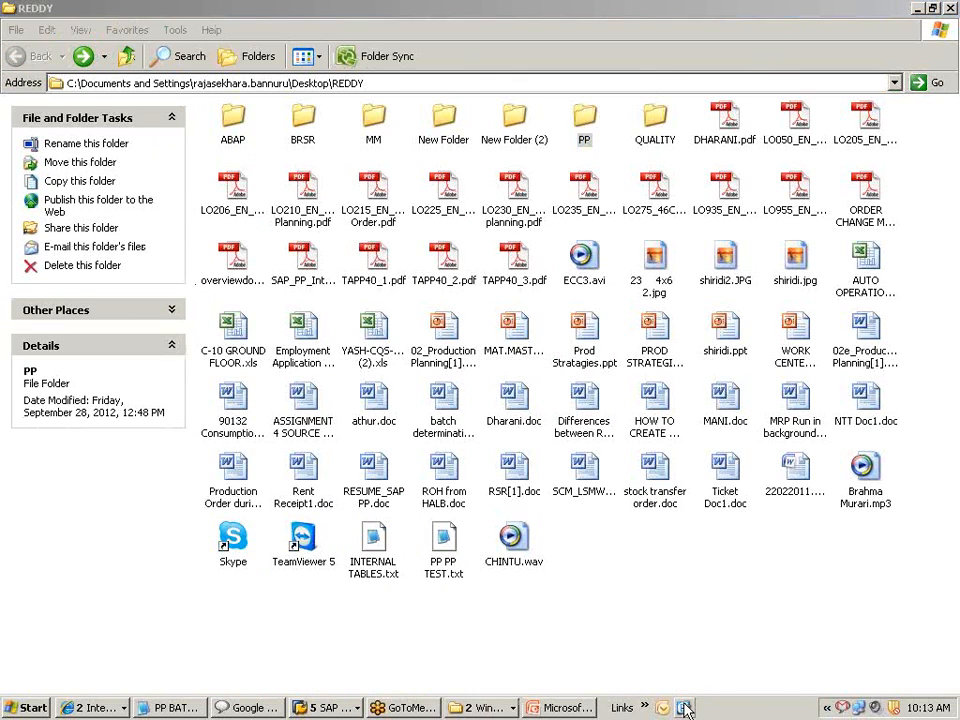
double_click(108, 330)
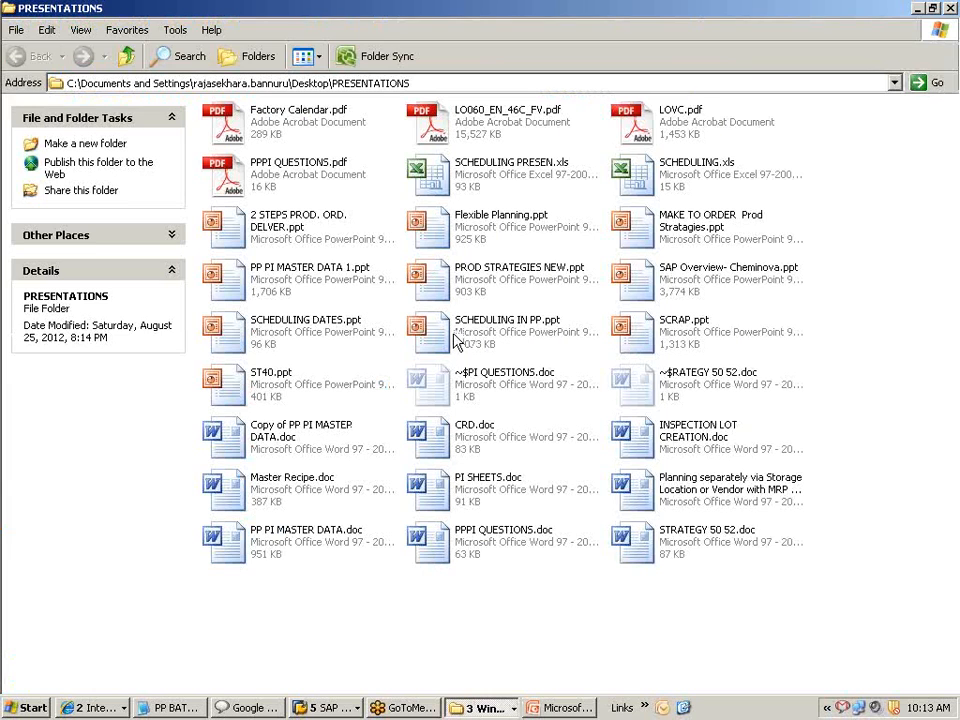
double_click(620, 330)
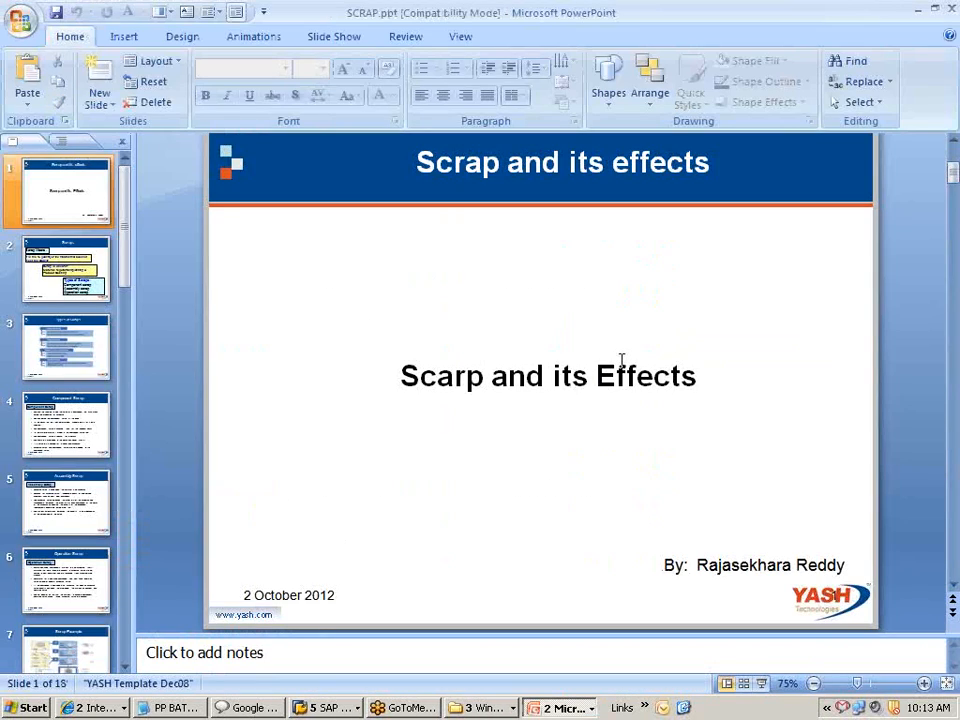
- Review the SCRAP.ppt slides on scrap types, operation scrap and the scrap quantity table, ending on the Types of Scraps slide
scroll(621, 360, down, 1)
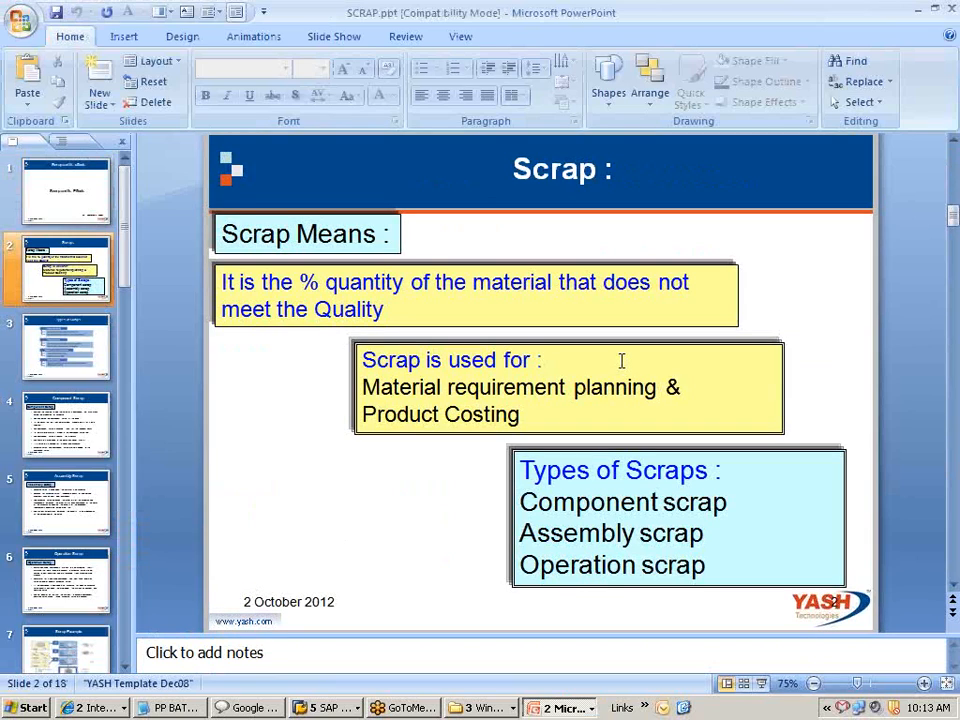
scroll(621, 362, down, 1)
scroll(621, 362, up, 1)
scroll(621, 362, down, 2)
scroll(621, 362, down, 4)
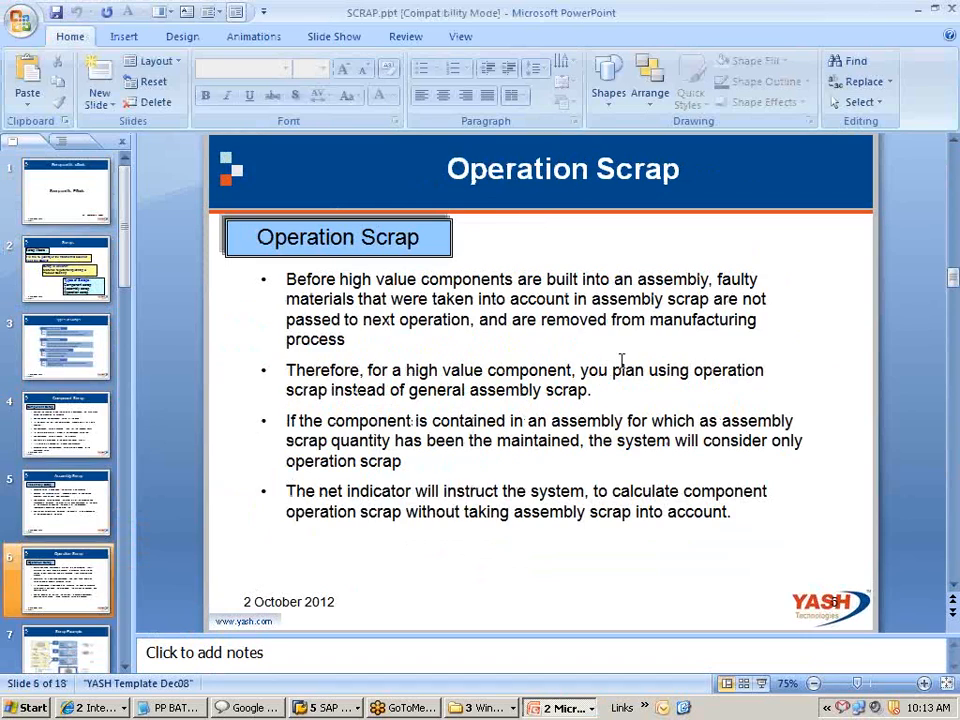
scroll(621, 362, down, 1)
scroll(621, 362, up, 1)
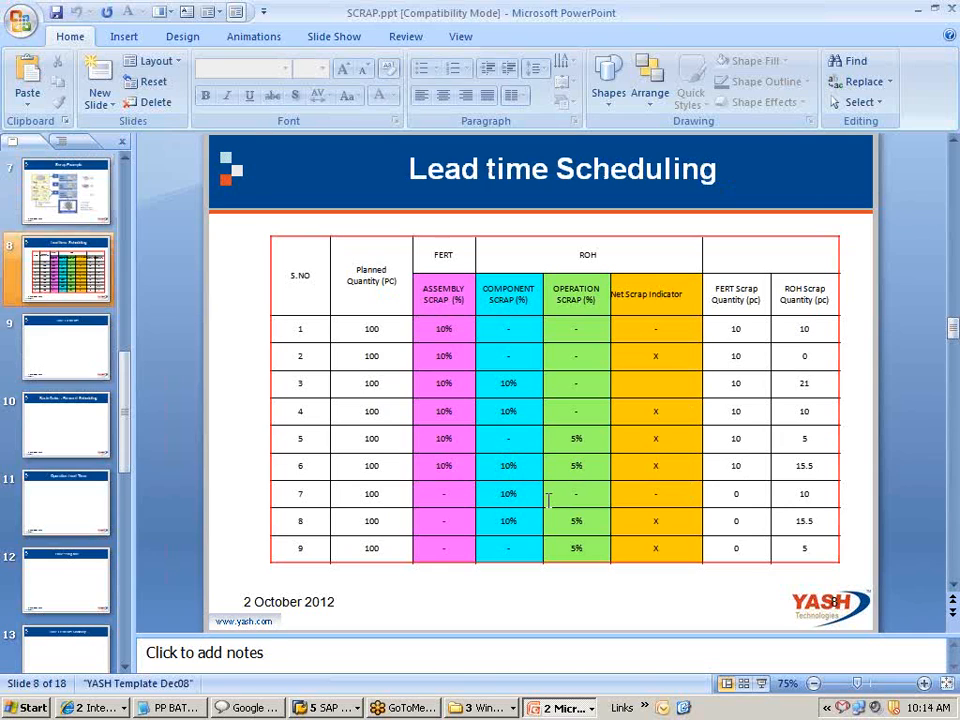
scroll(548, 500, up, 7)
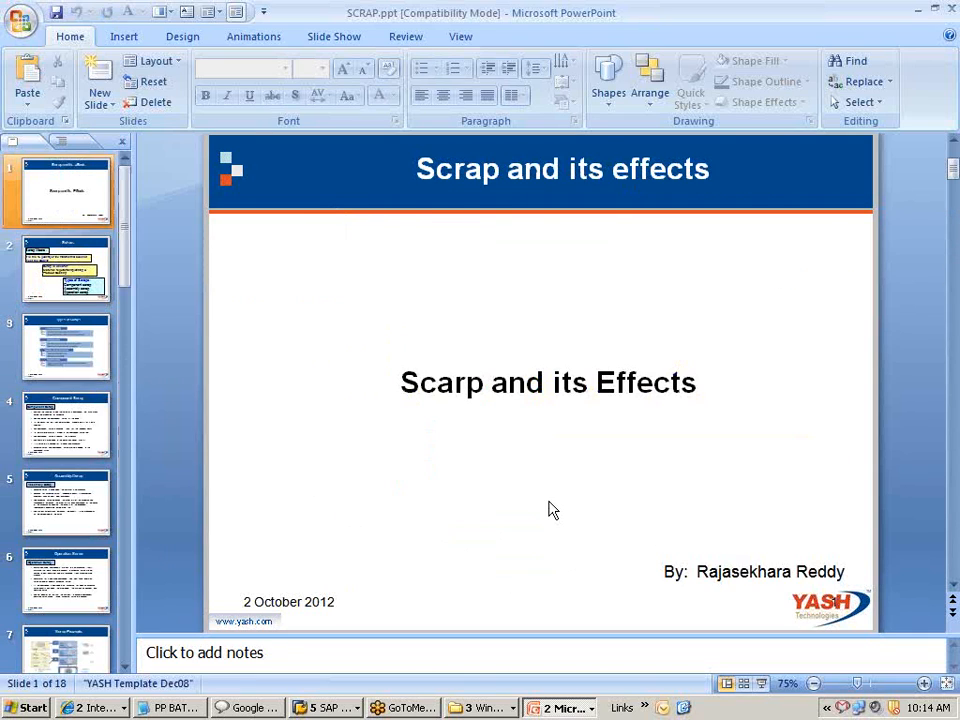
scroll(548, 510, down, 2)
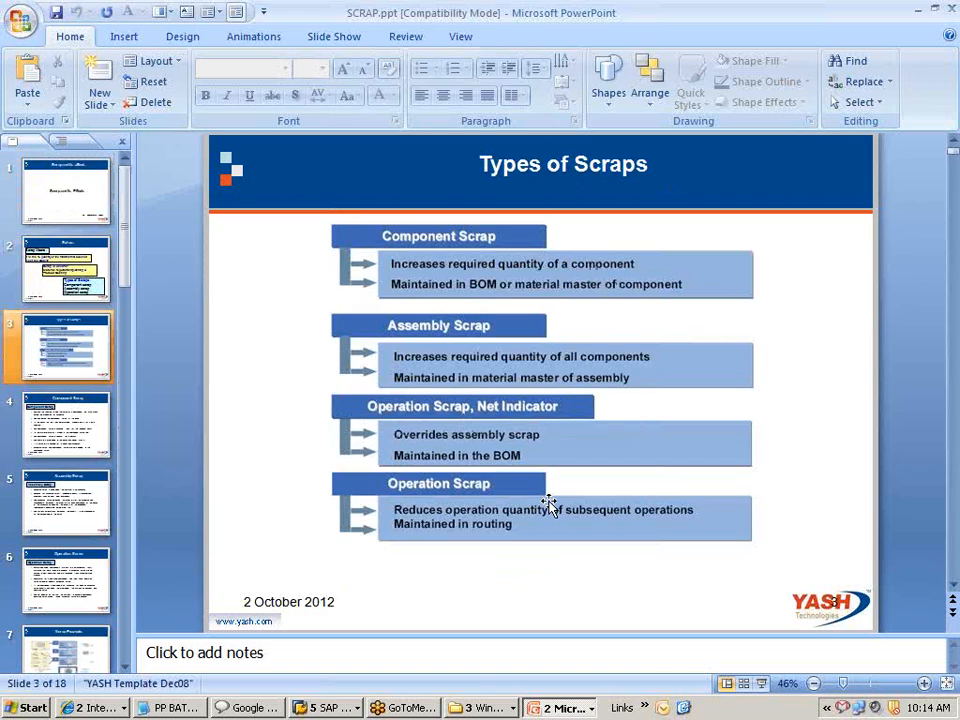
- Close the PRESENTATIONS folder window and switch to the SAP change session for material MATPP1
key(alt+Tab)
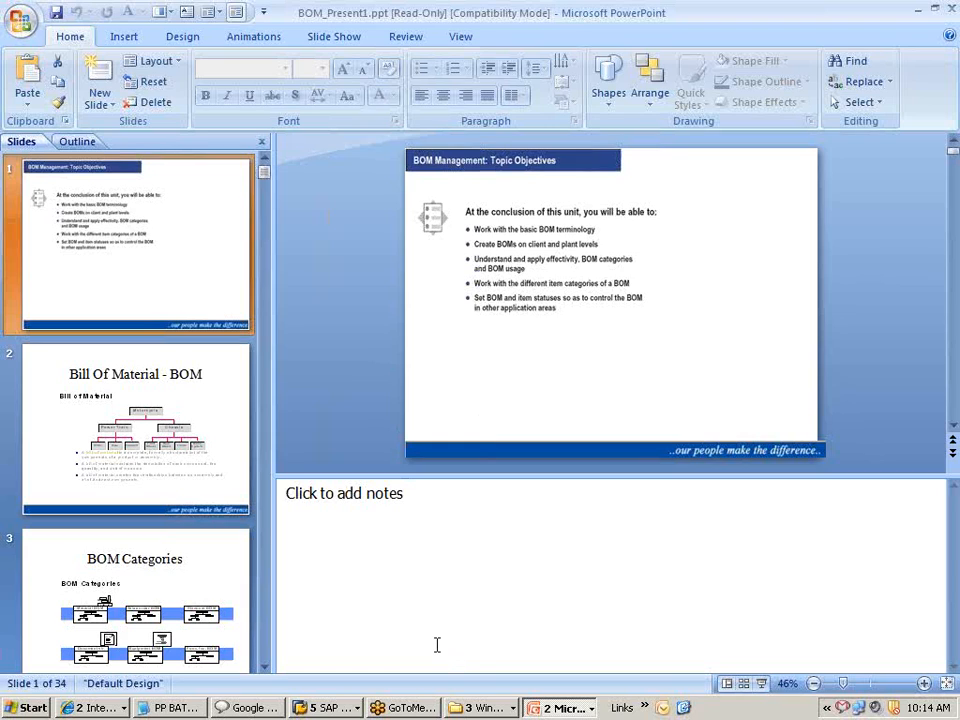
click(481, 711)
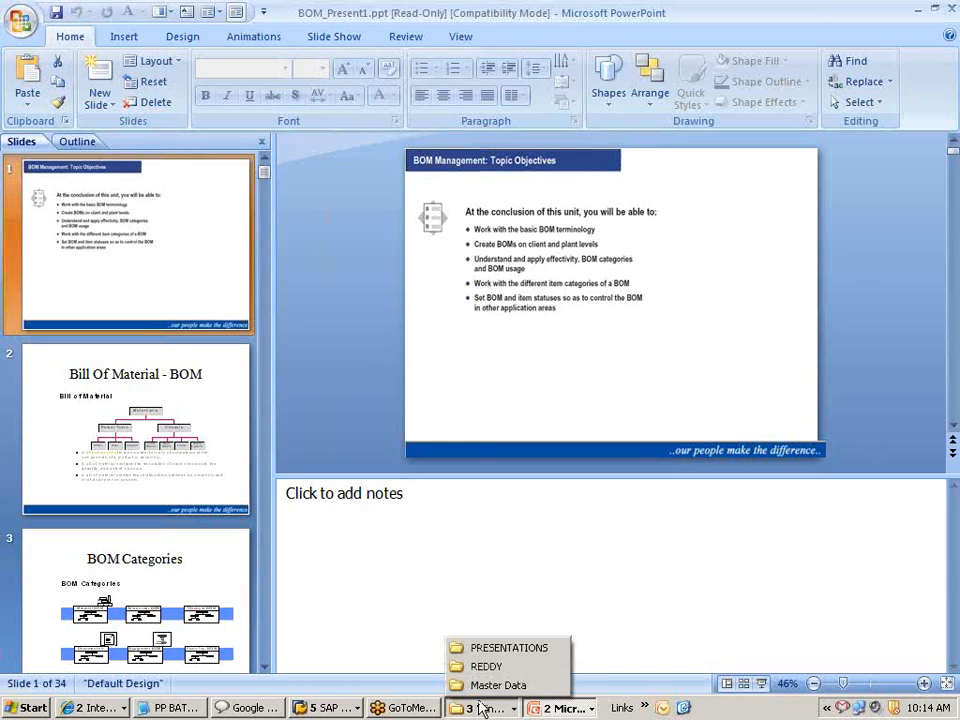
click(503, 655)
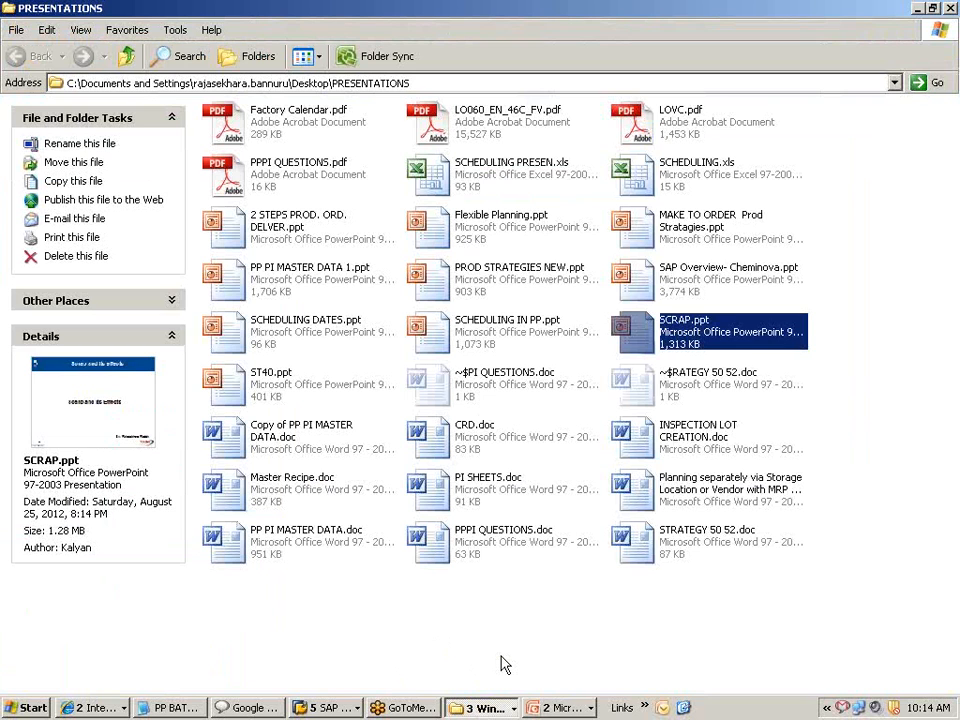
click(951, 8)
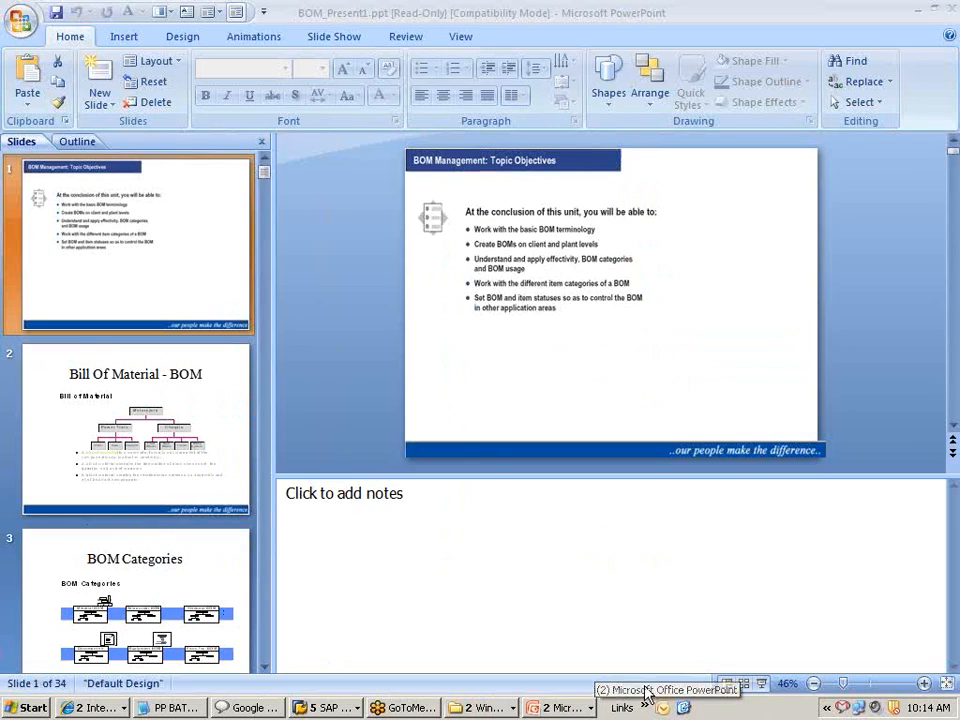
click(330, 708)
click(364, 613)
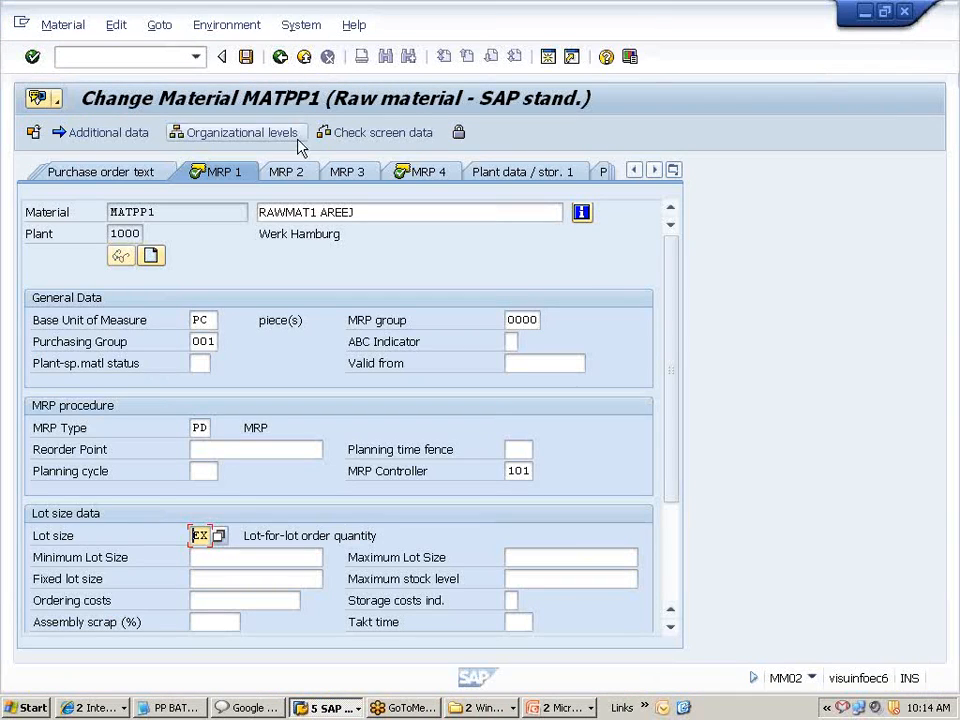
- Cycle through the open windows and switch to the material BOM item change session for MATPP4
key(alt+Tab)
key(alt+Tab)
key(alt+Tab)
key(alt+Tab)
key(alt+Tab)
key(alt+Tab)
key(alt+Tab)
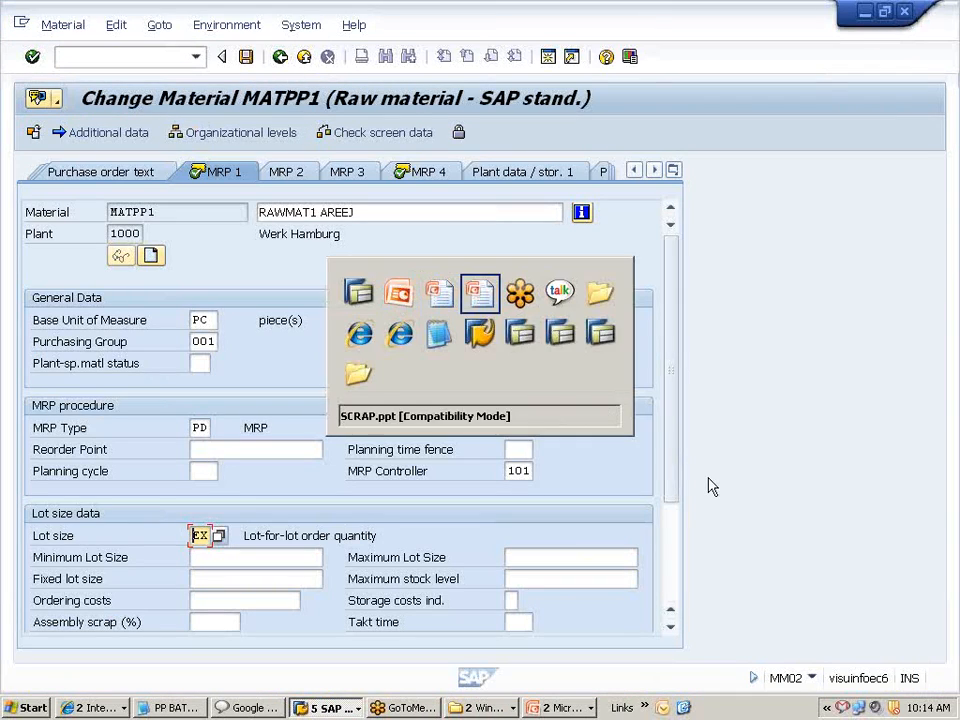
key(alt+Tab)
key(alt+Tab)
key(alt+Tab)
key(alt+Tab)
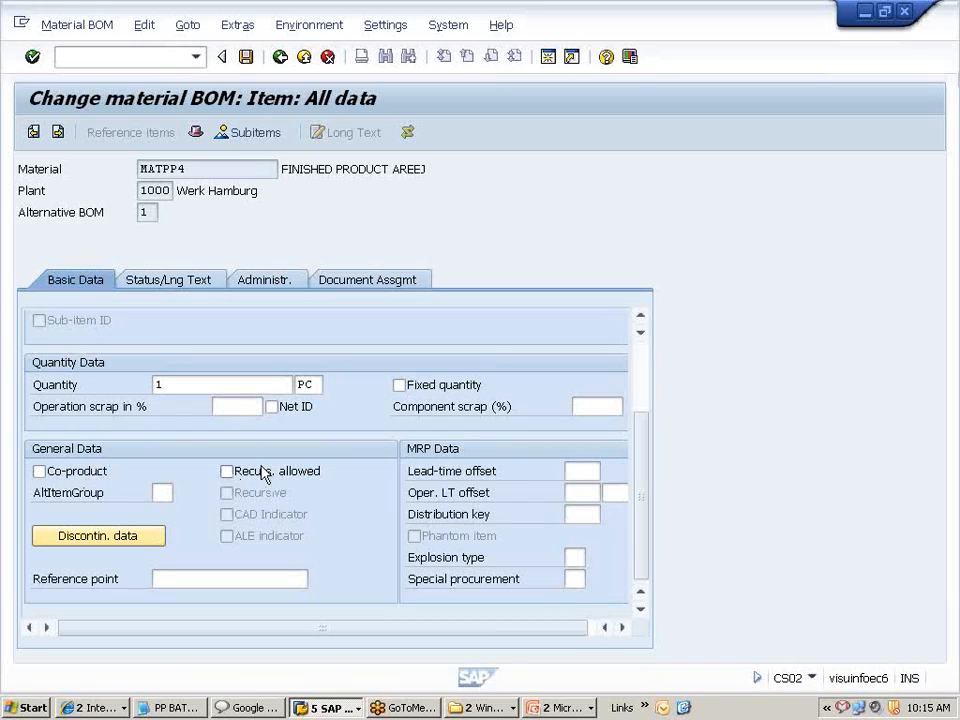
- Examine the lead-time offset and operation lead-time offset fields in the BOM item's MRP data
click(576, 471)
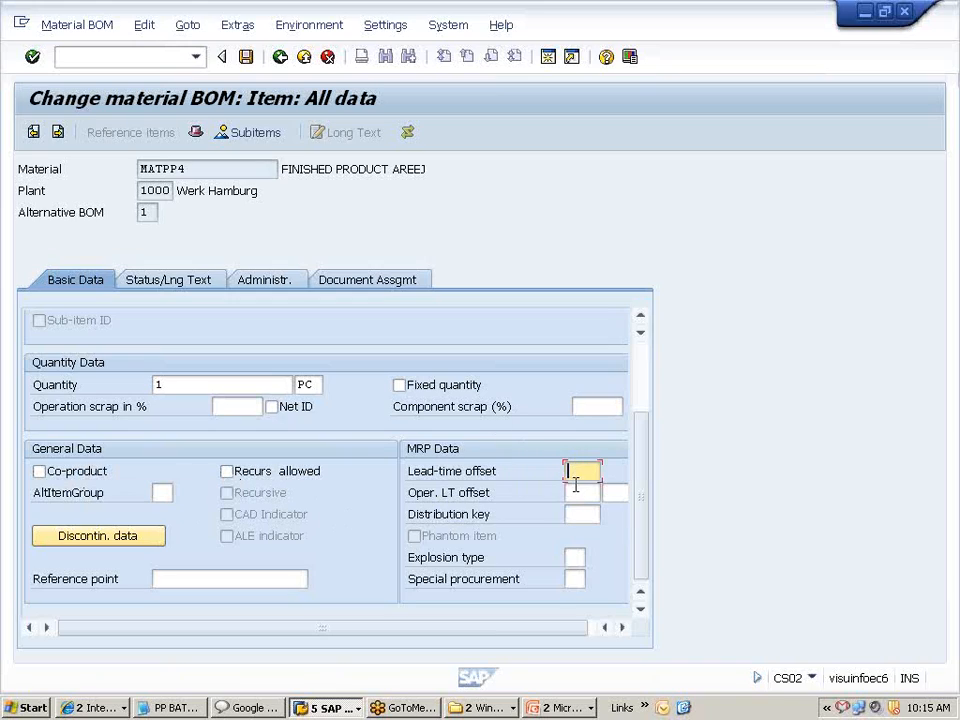
click(576, 491)
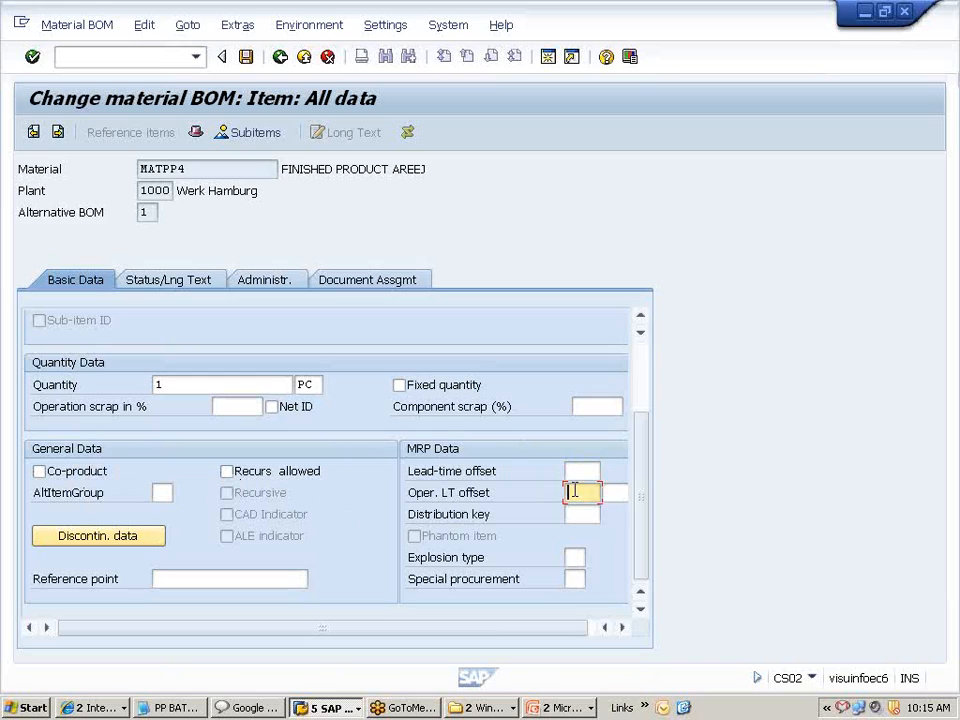
click(576, 469)
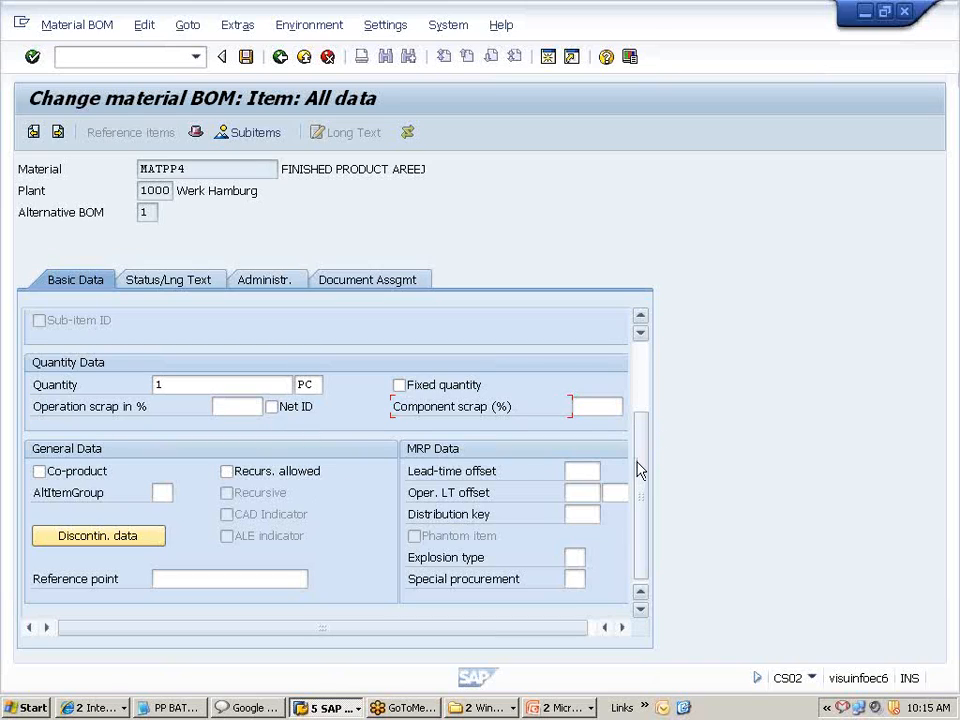
- Examine the storage location and supply area fields in the BOM item's status data, and list the possible material provision indicators
click(190, 285)
scroll(178, 574, down, 2)
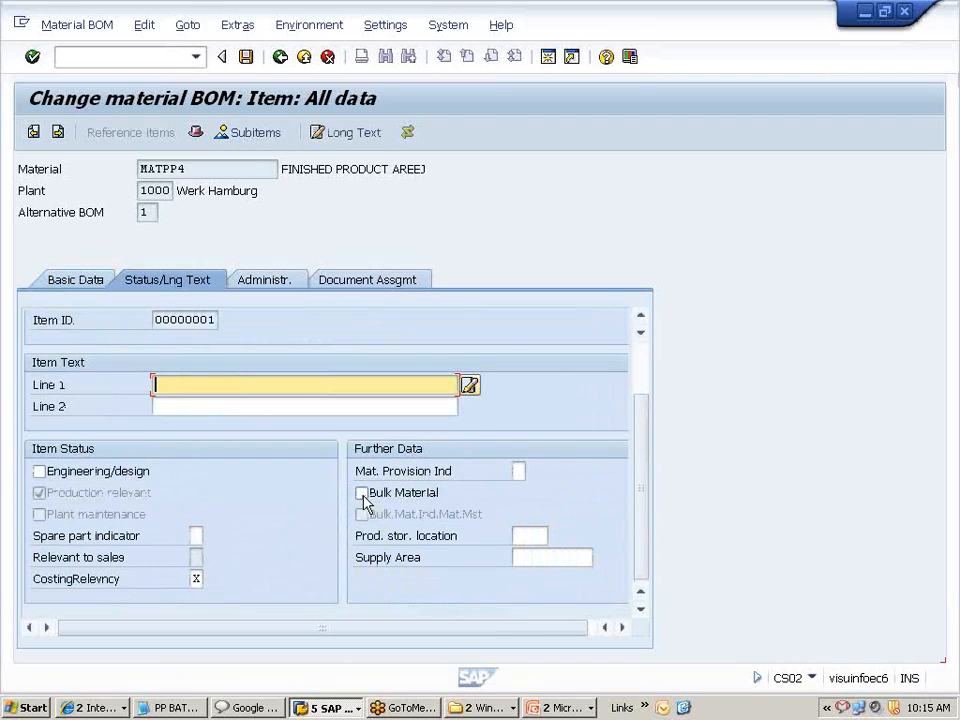
click(521, 536)
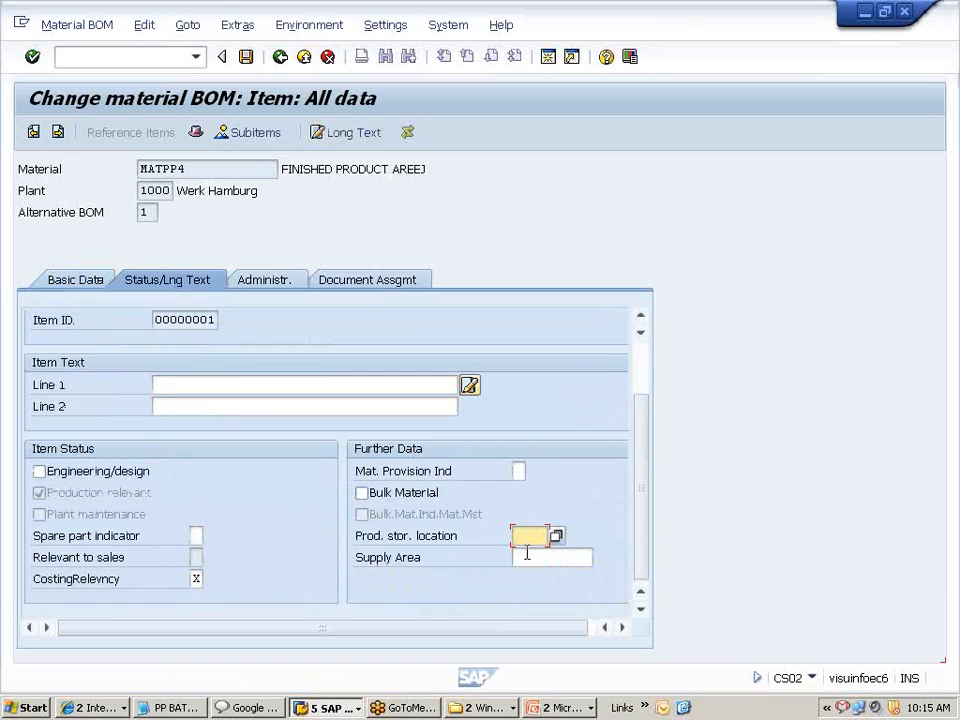
click(527, 560)
click(519, 471)
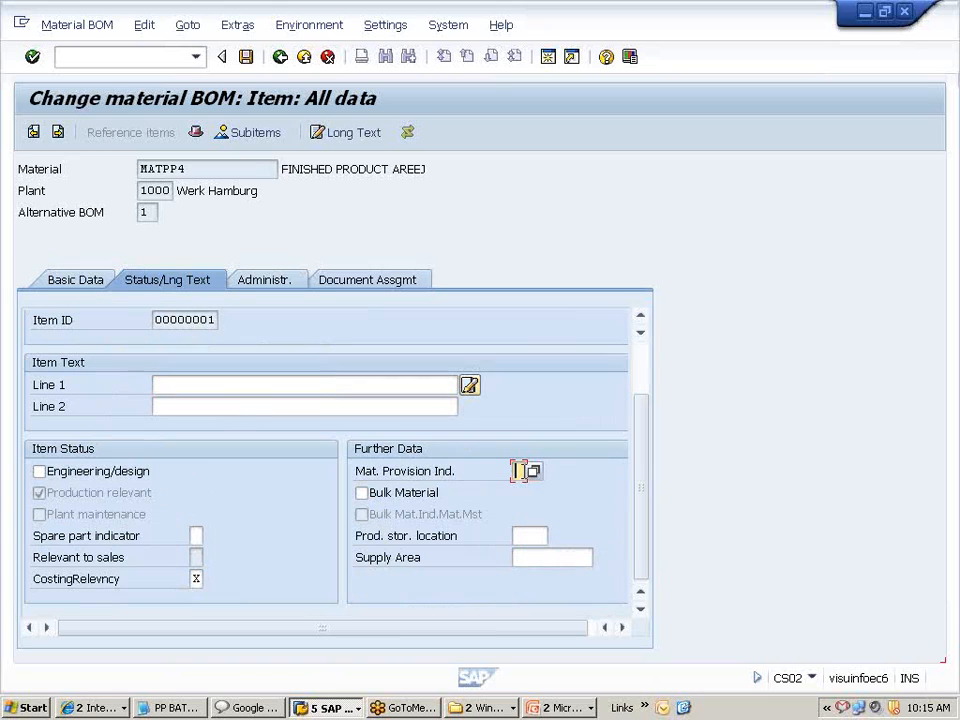
click(535, 472)
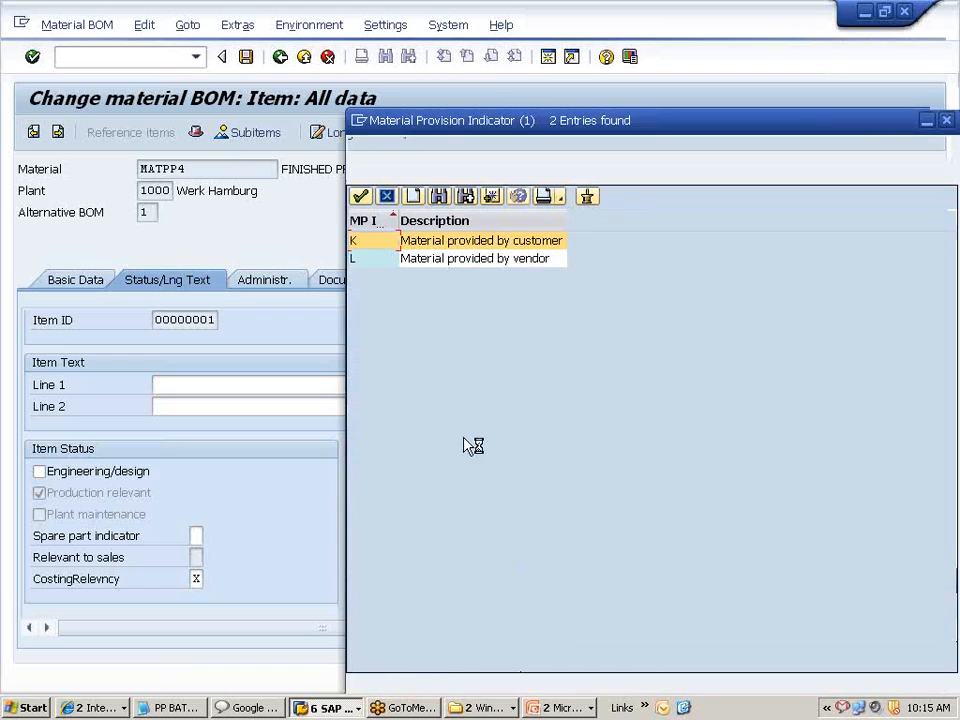
- Close the material provision indicator list, list the possible spare part indicators of the BOM item, and close that list too
drag(486, 115, 669, 341)
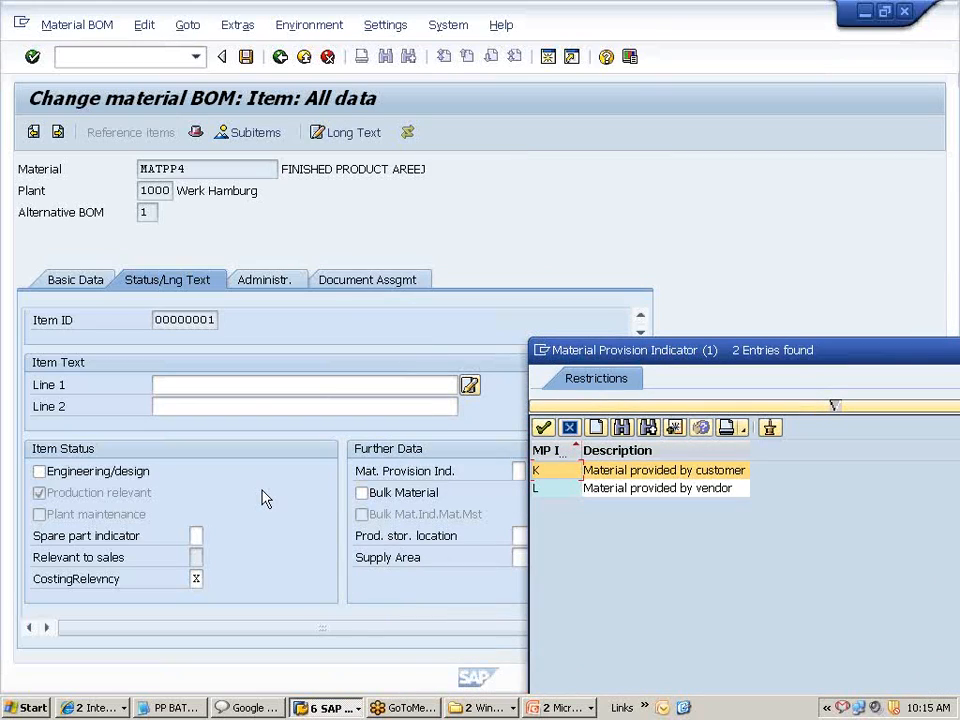
drag(799, 353, 507, 177)
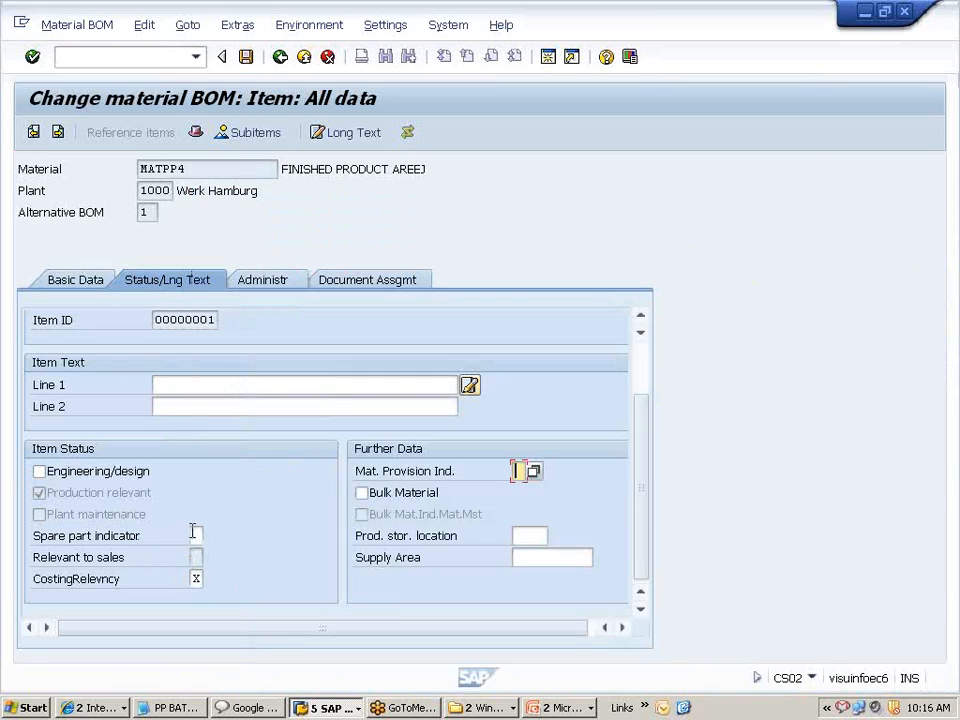
click(196, 535)
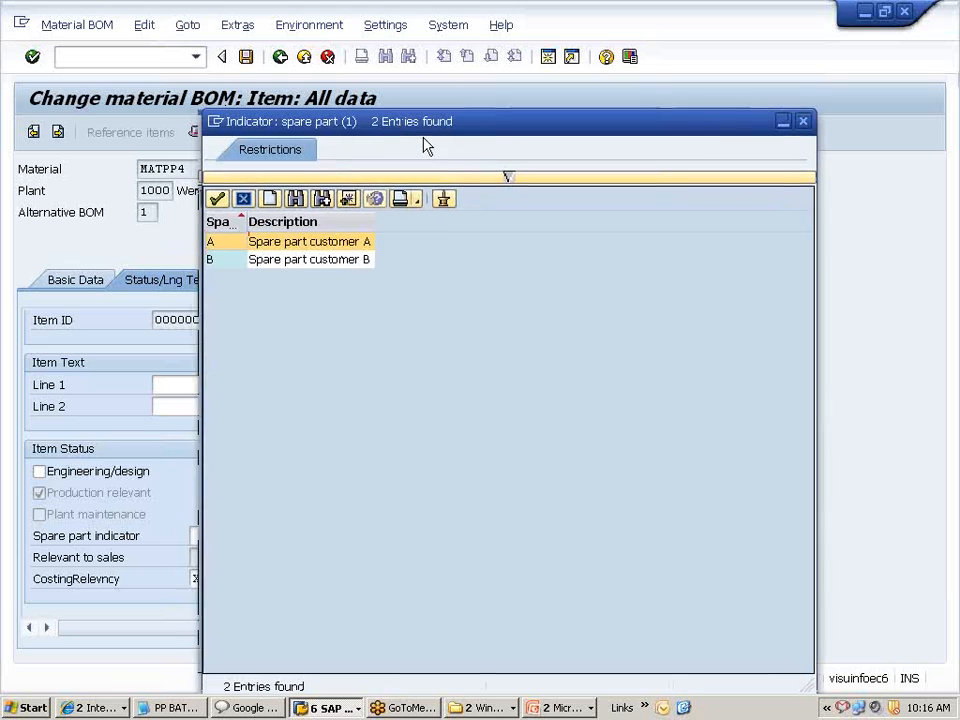
drag(423, 144, 404, 424)
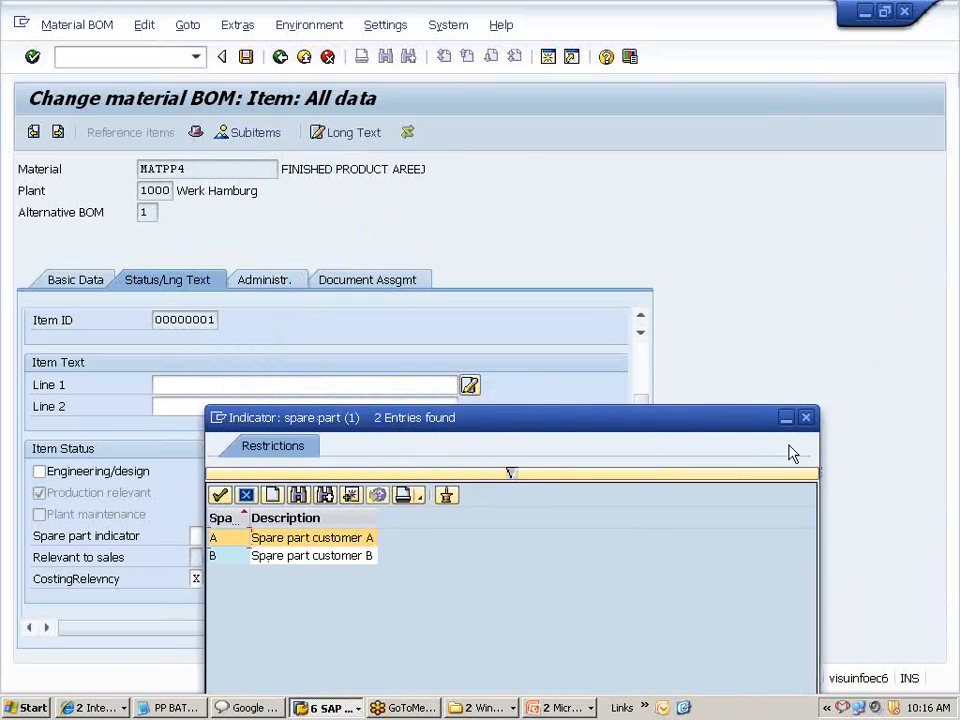
click(808, 418)
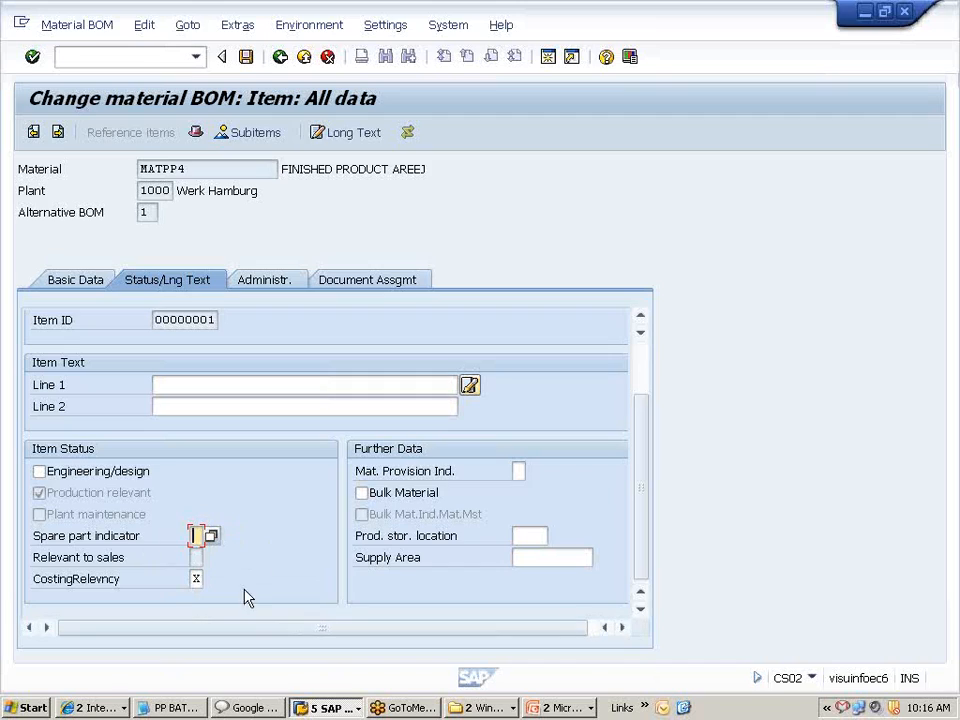
- Review the BOM item's basic data against its status data, including the production storage location field
click(84, 285)
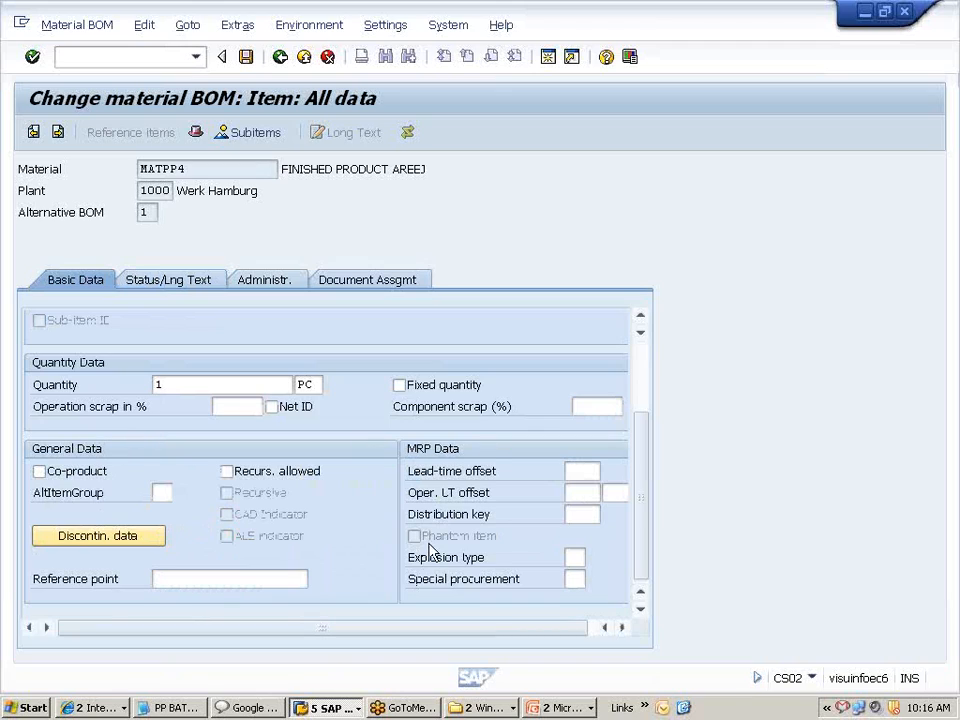
click(161, 284)
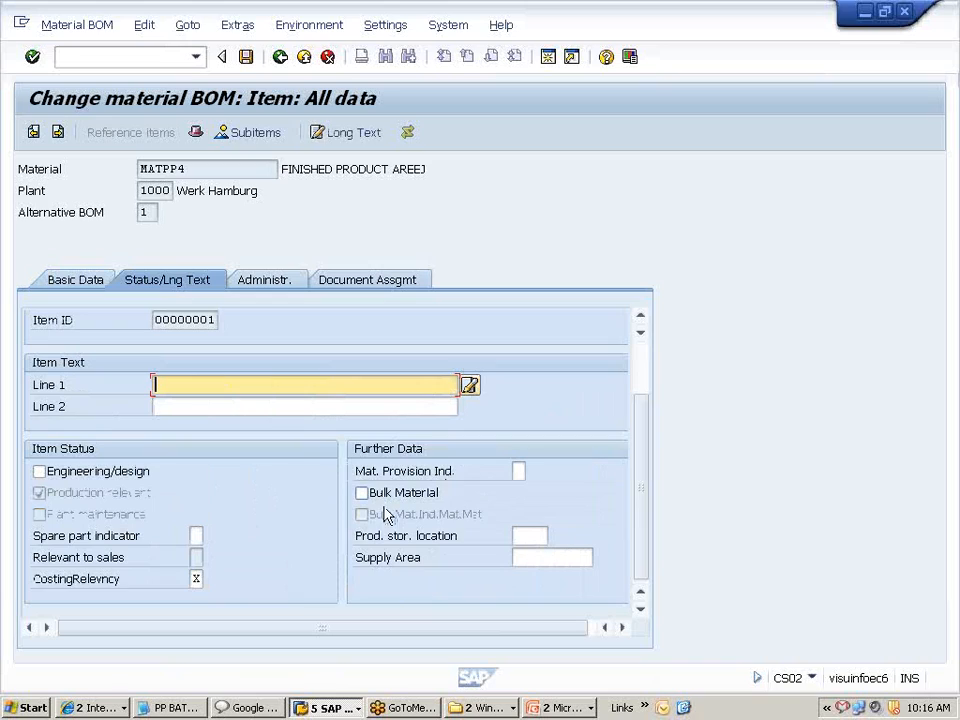
click(526, 536)
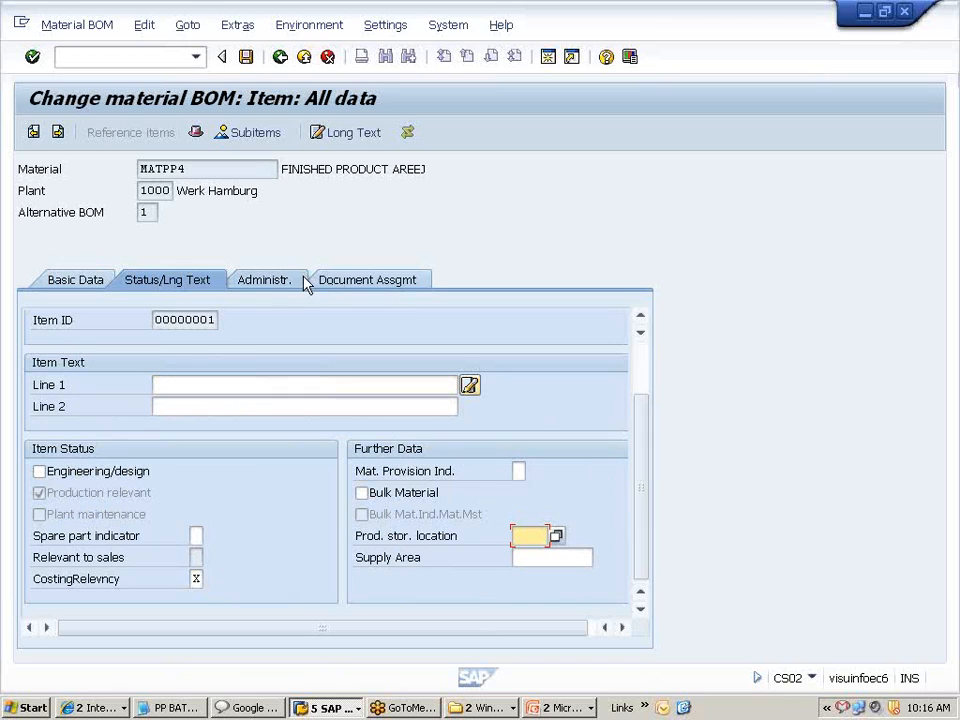
click(94, 284)
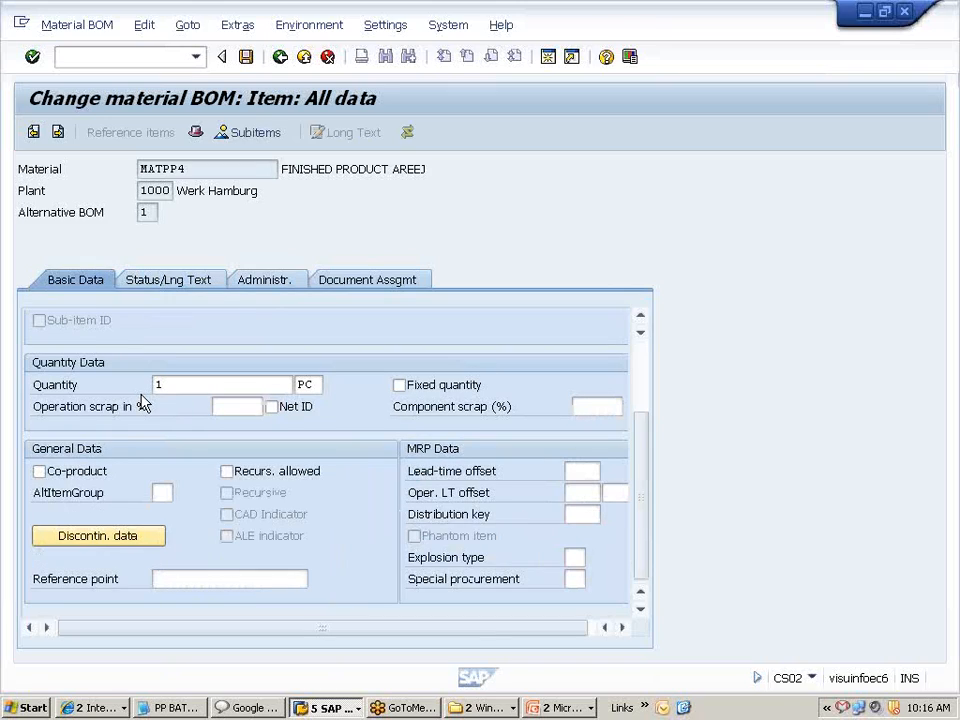
- Examine the detailed item data of component MATPP2 and return to the general item overview
click(280, 57)
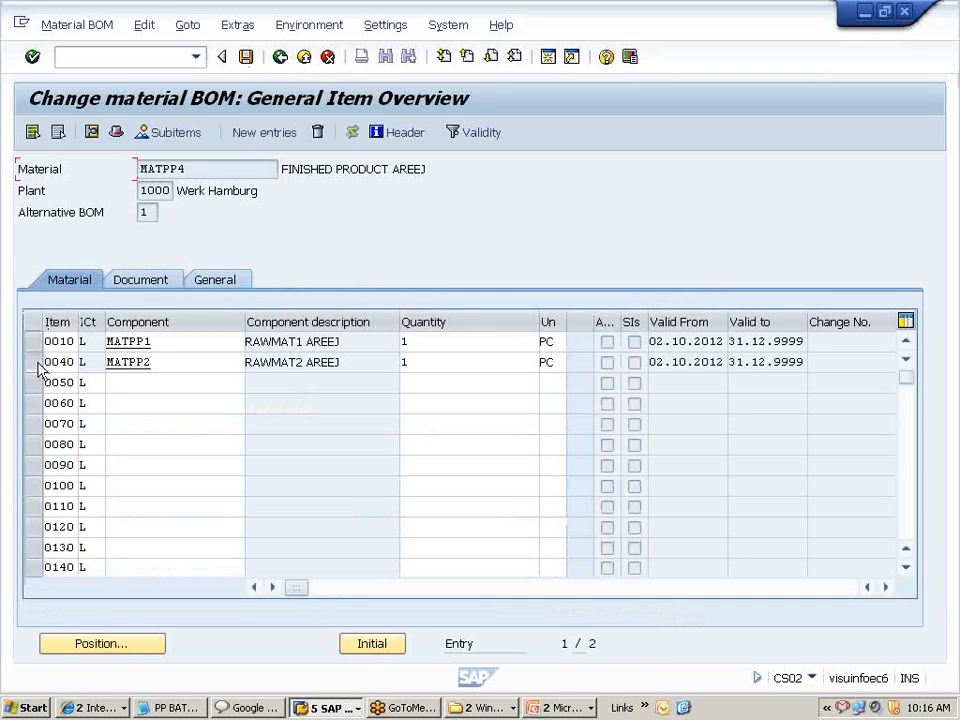
click(35, 364)
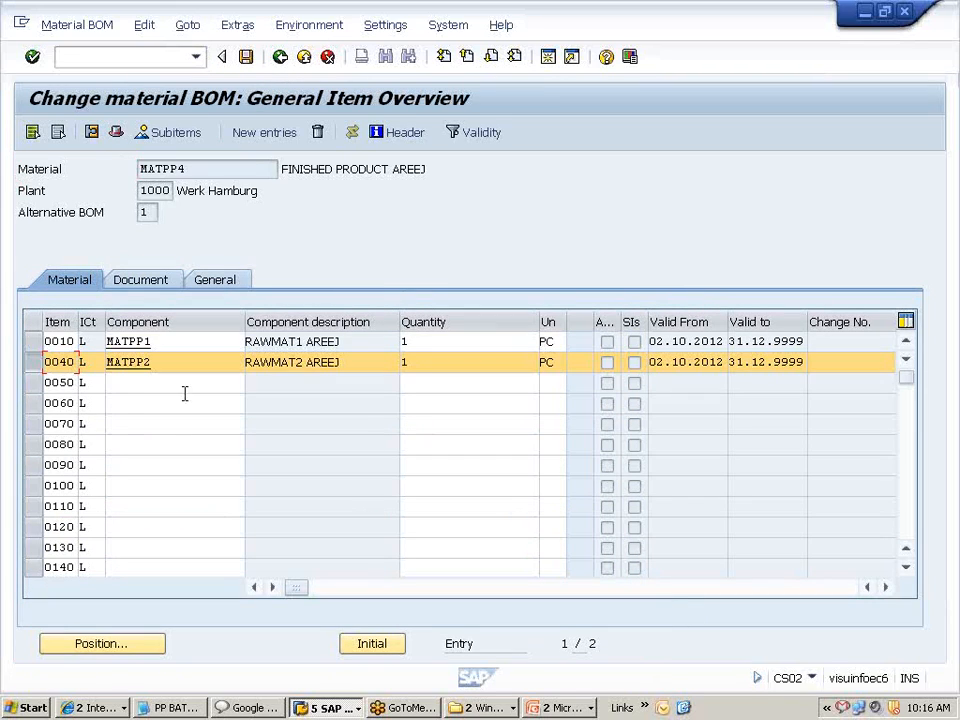
click(91, 134)
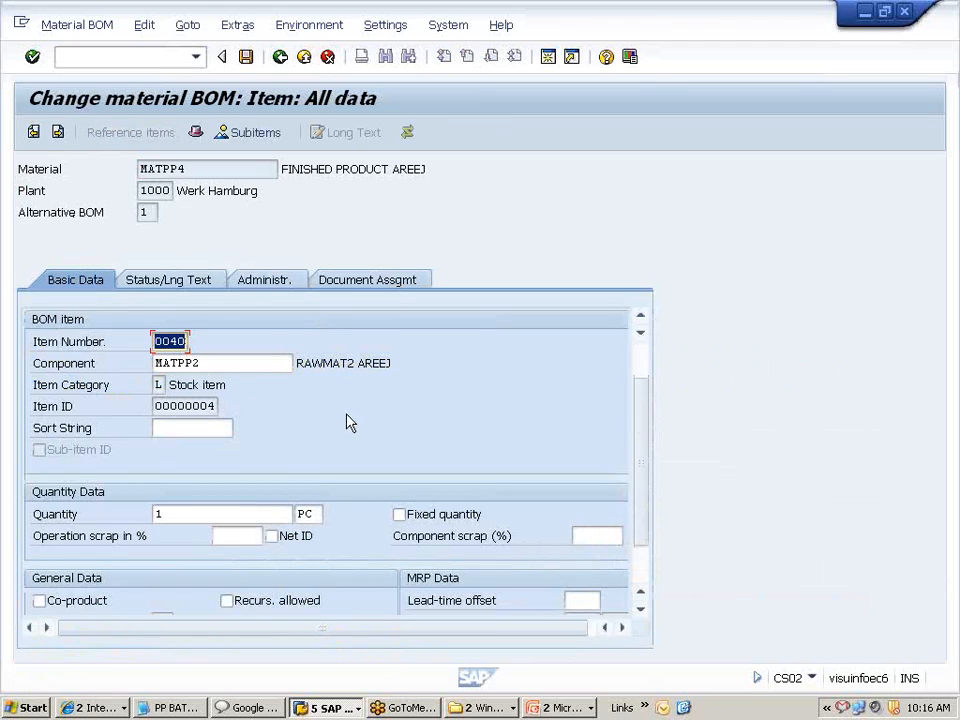
scroll(350, 423, down, 3)
scroll(347, 422, up, 3)
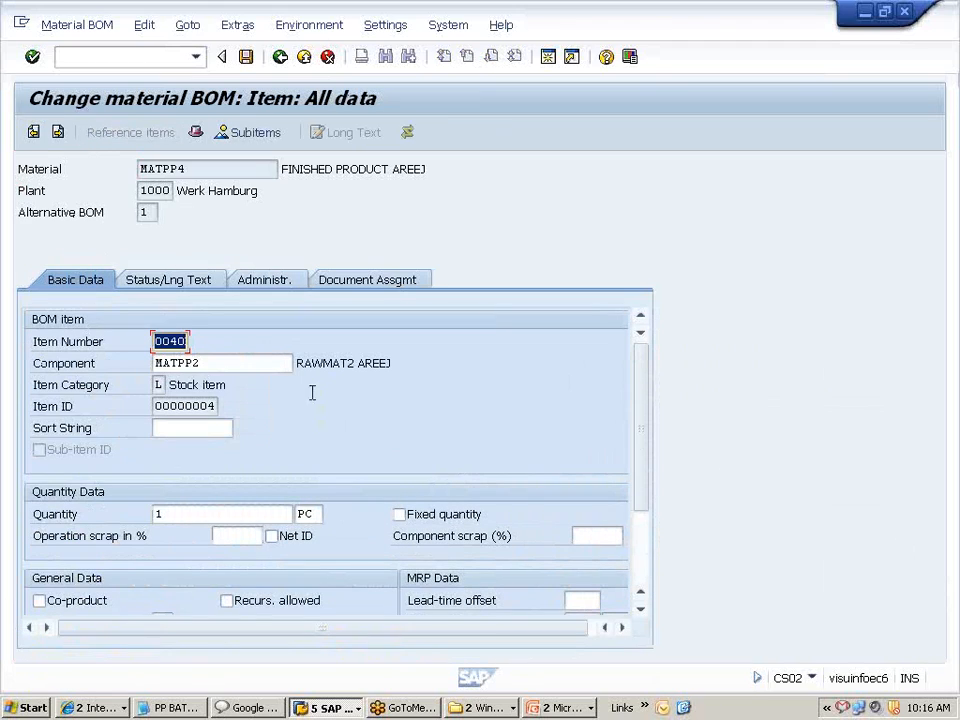
click(280, 57)
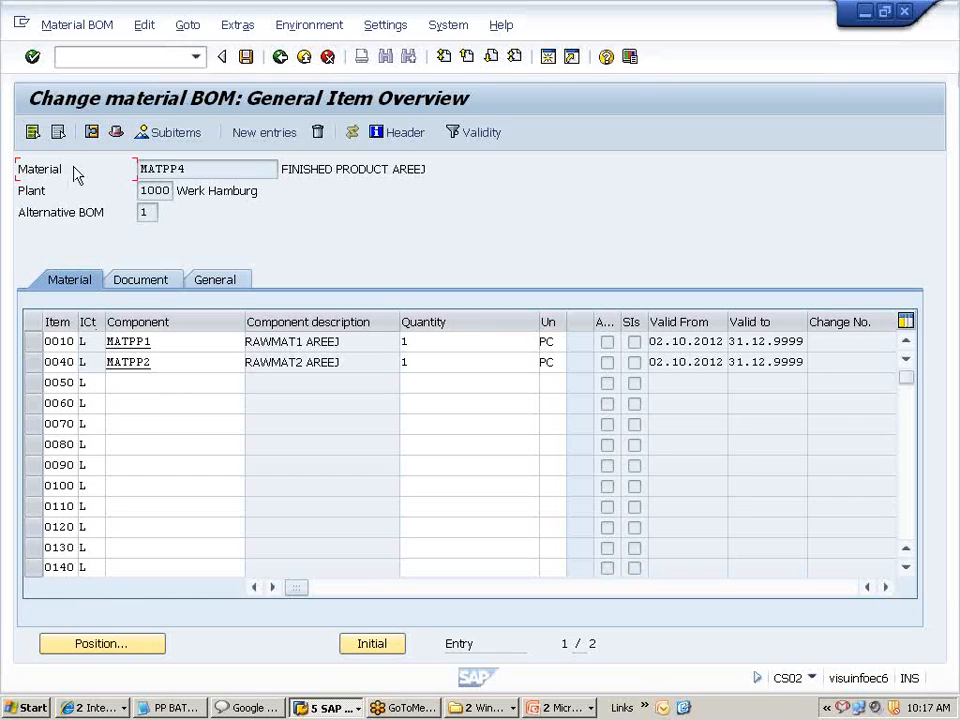
- Open the sub-items of BOM item 0010, component MATPP1
click(165, 141)
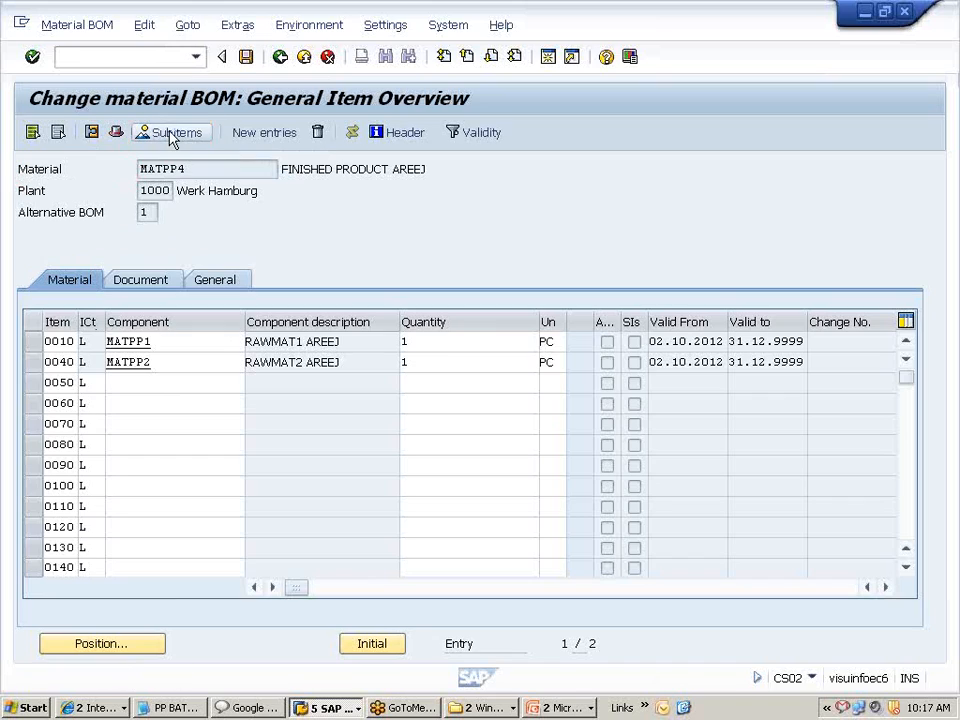
click(27, 341)
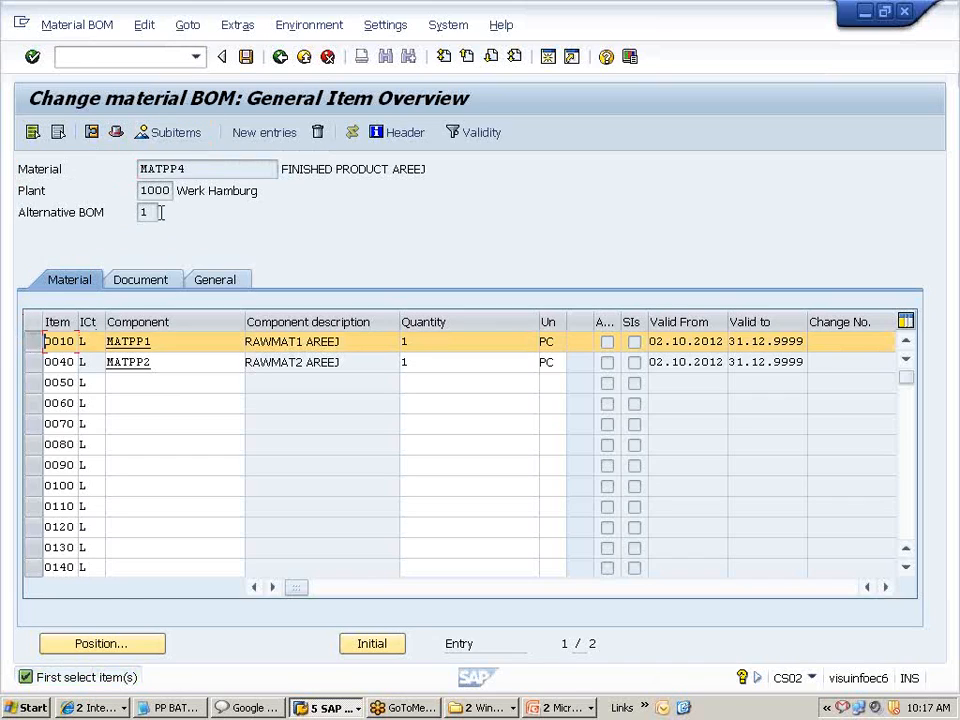
click(190, 143)
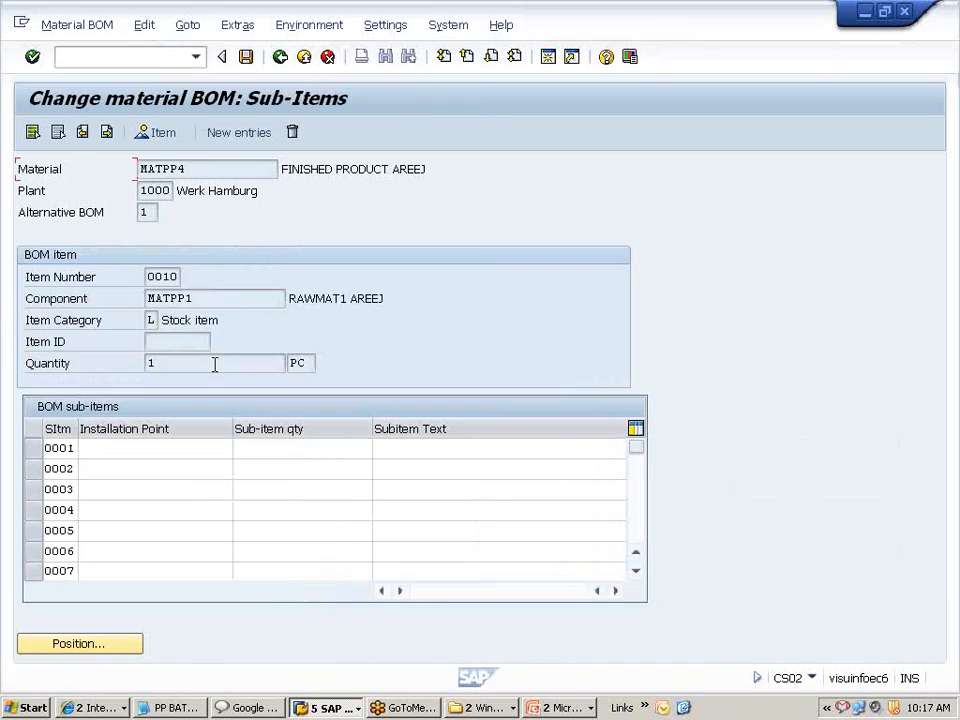
- Examine the installation point, sub-item quantity and sub-item text fields in the BOM sub-items table
click(150, 453)
click(332, 450)
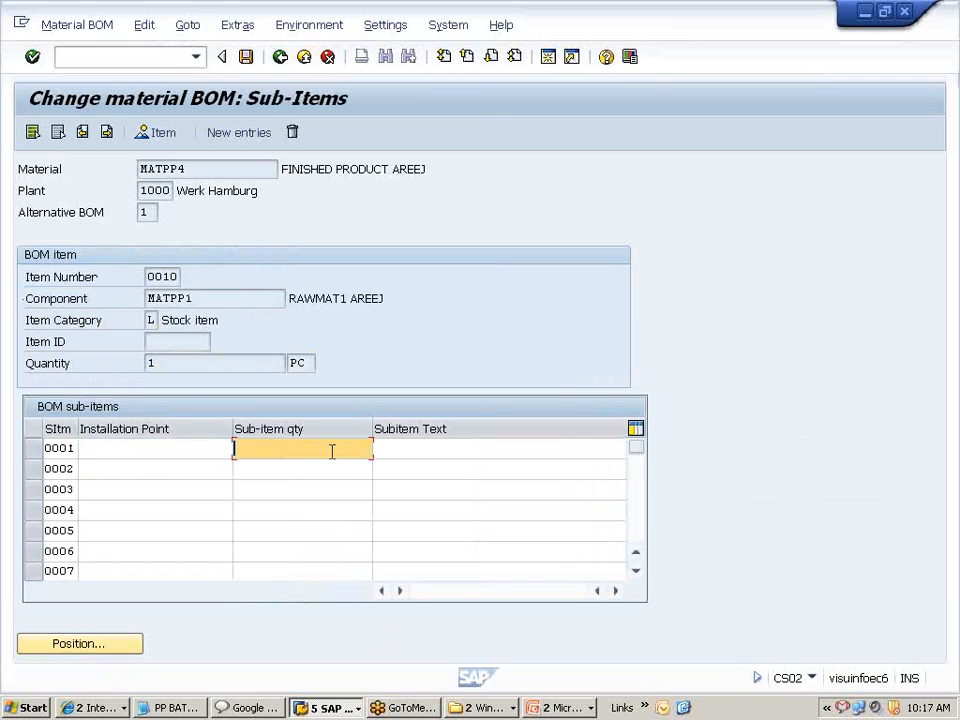
click(418, 452)
click(131, 453)
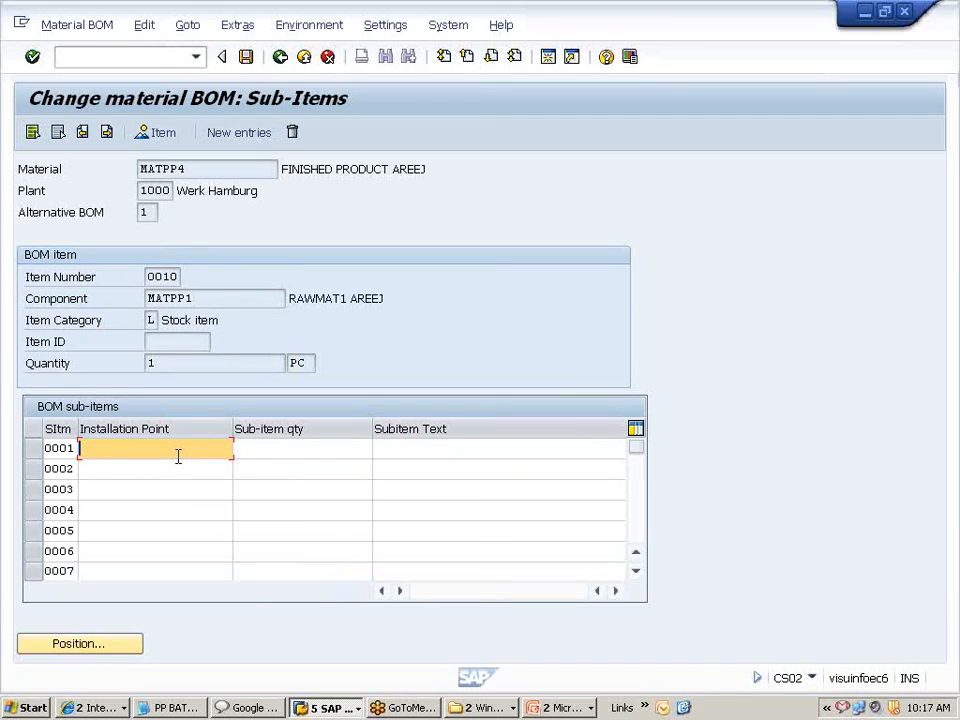
click(296, 444)
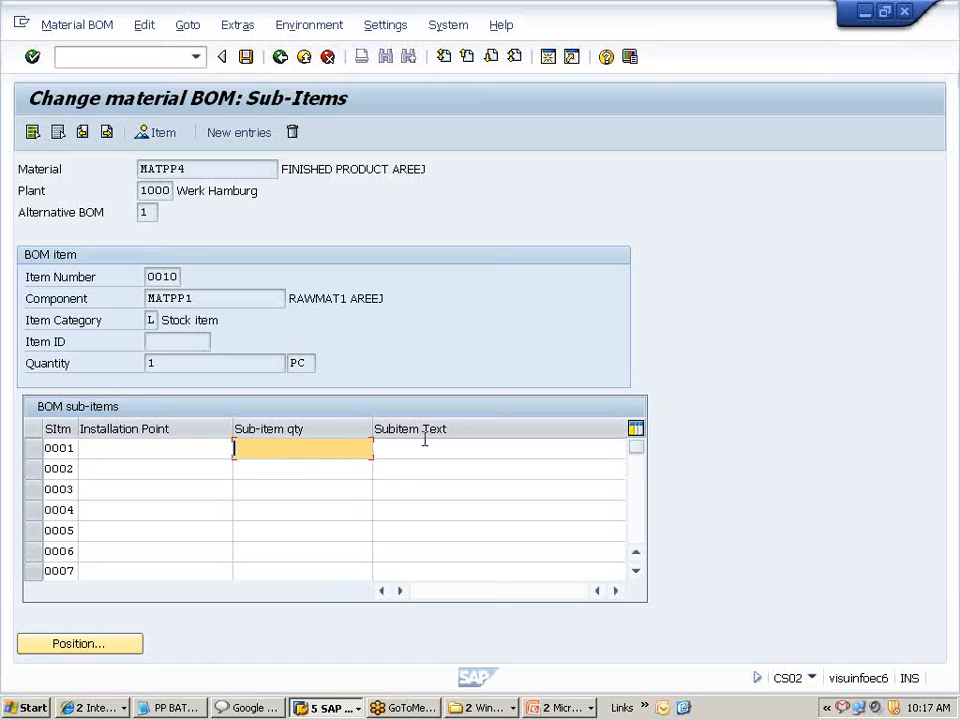
click(428, 451)
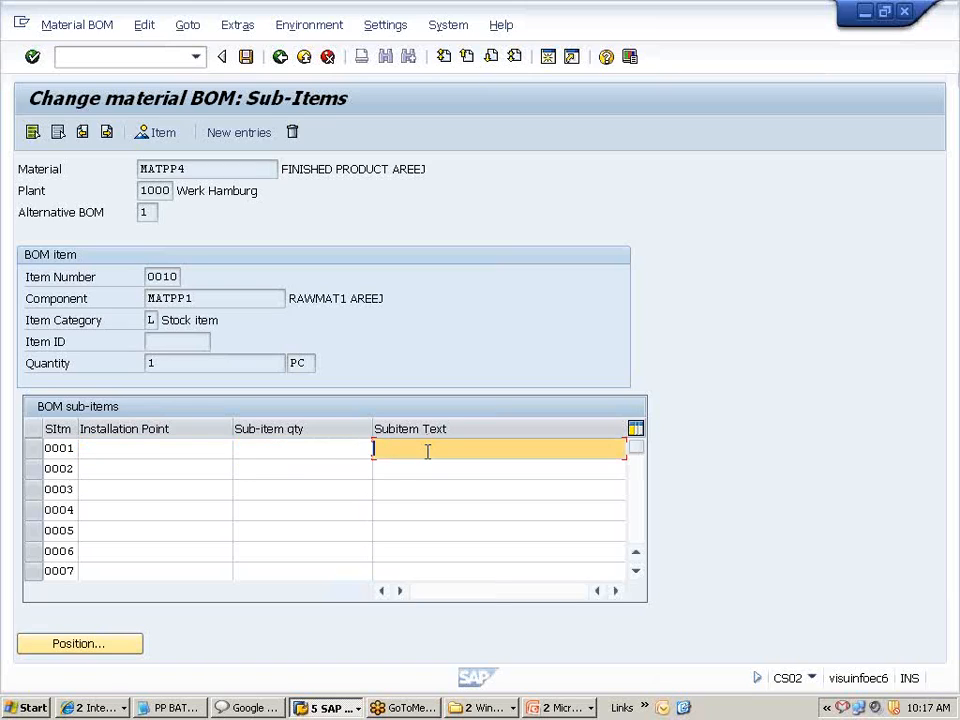
click(148, 447)
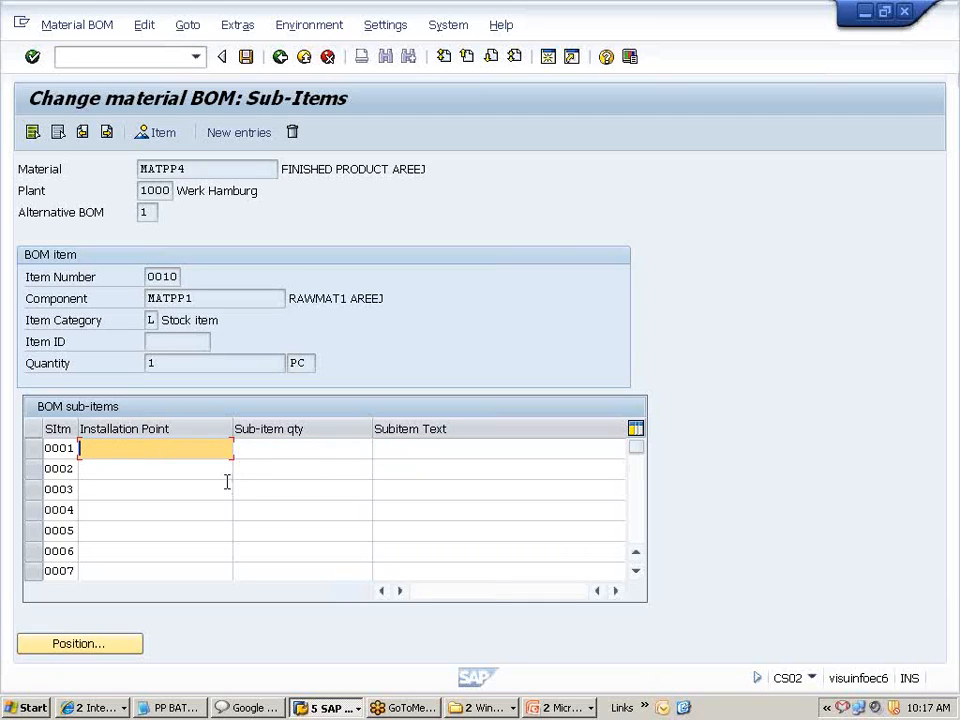
click(184, 466)
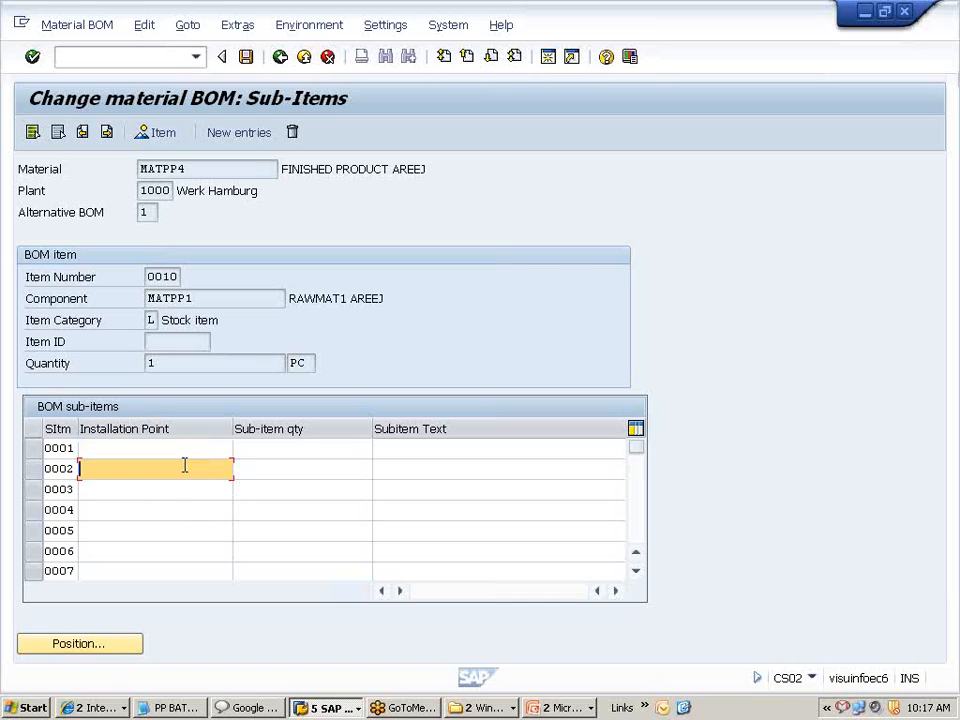
click(173, 496)
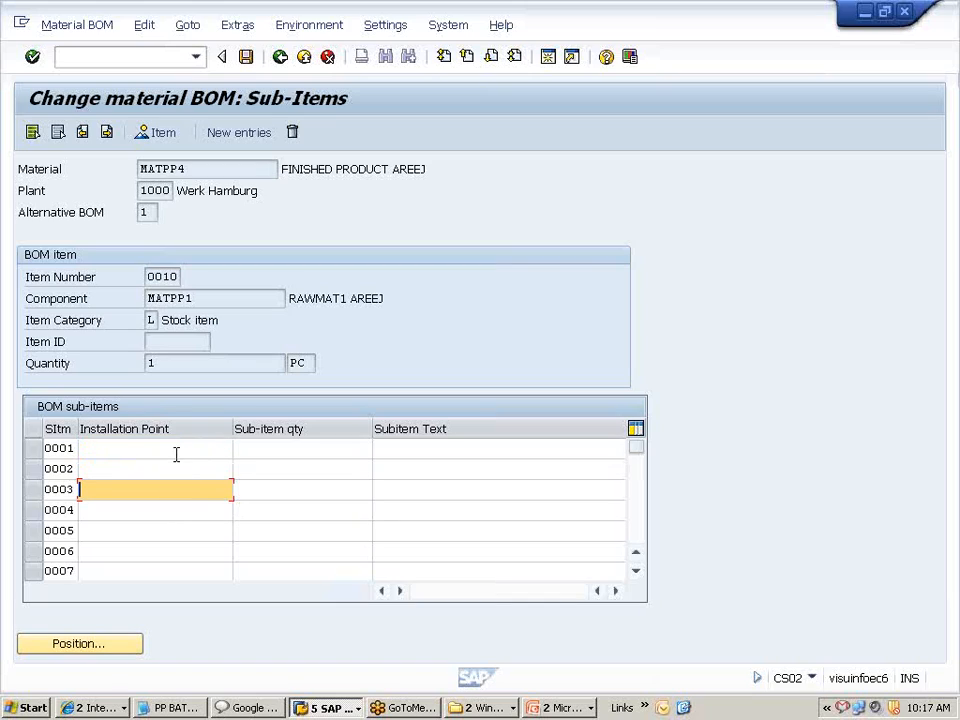
click(176, 454)
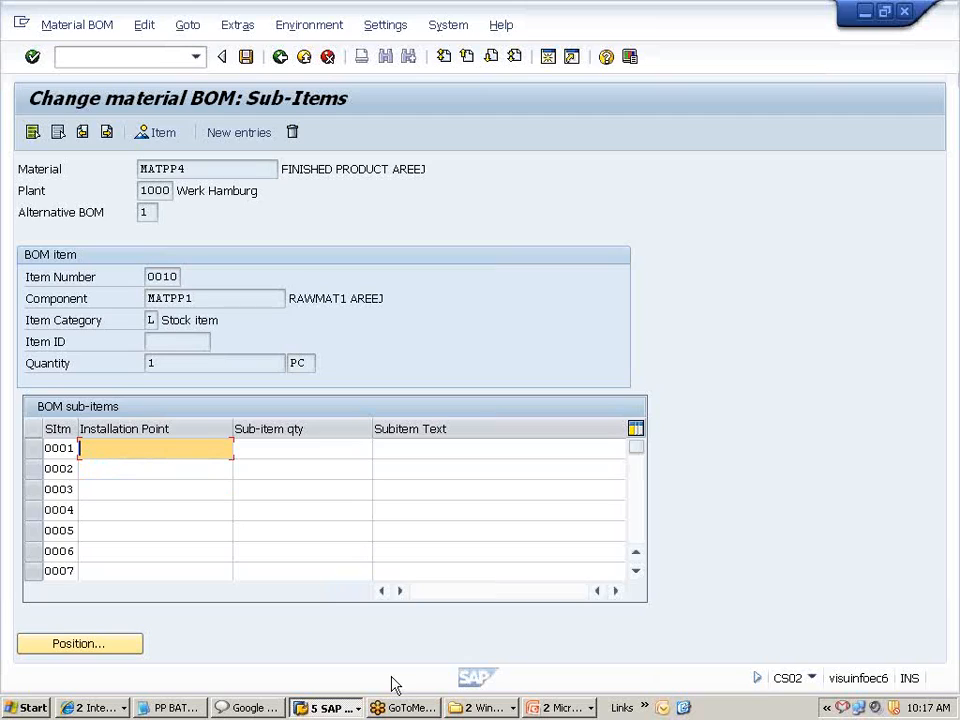
click(324, 447)
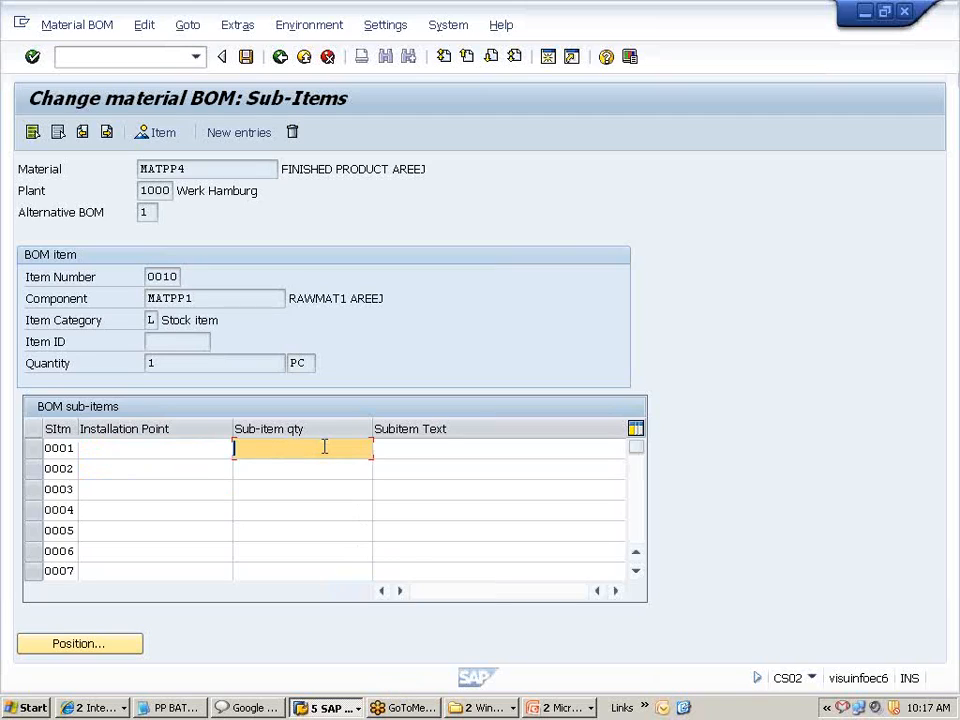
click(421, 449)
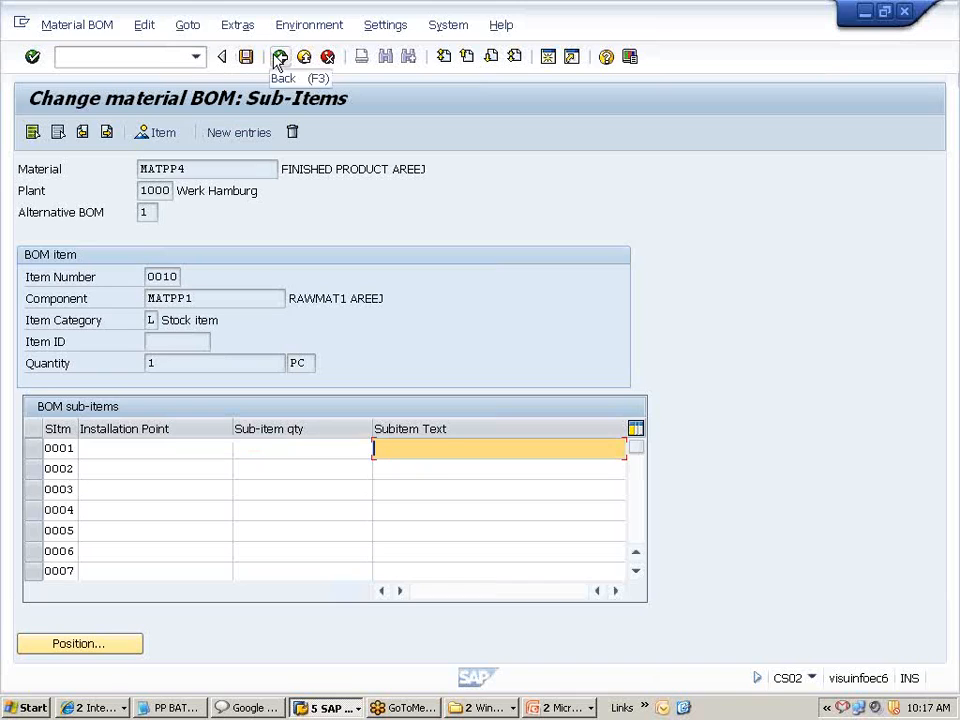
- Leave the sub-items, save the BOM of material MATPP4 and return to the SAP Easy Access screen
click(280, 57)
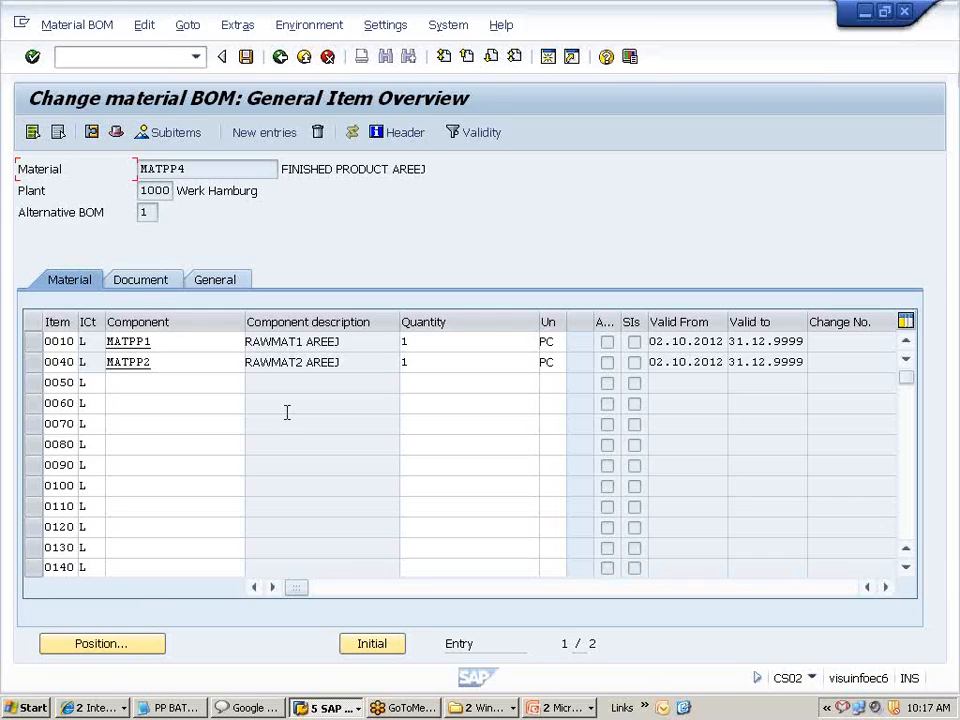
click(249, 58)
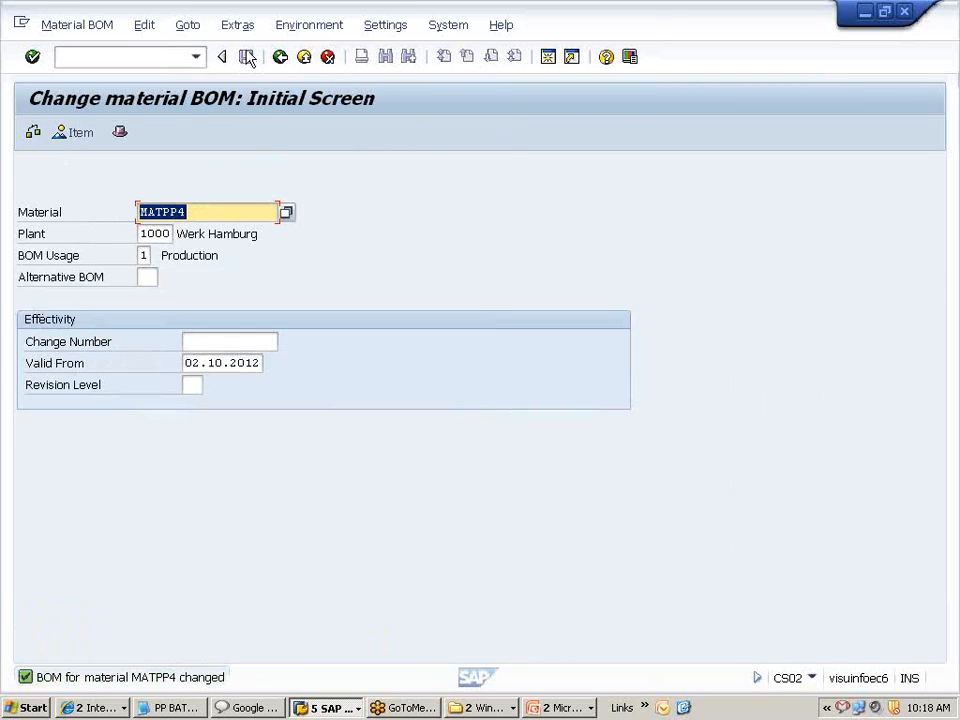
click(280, 57)
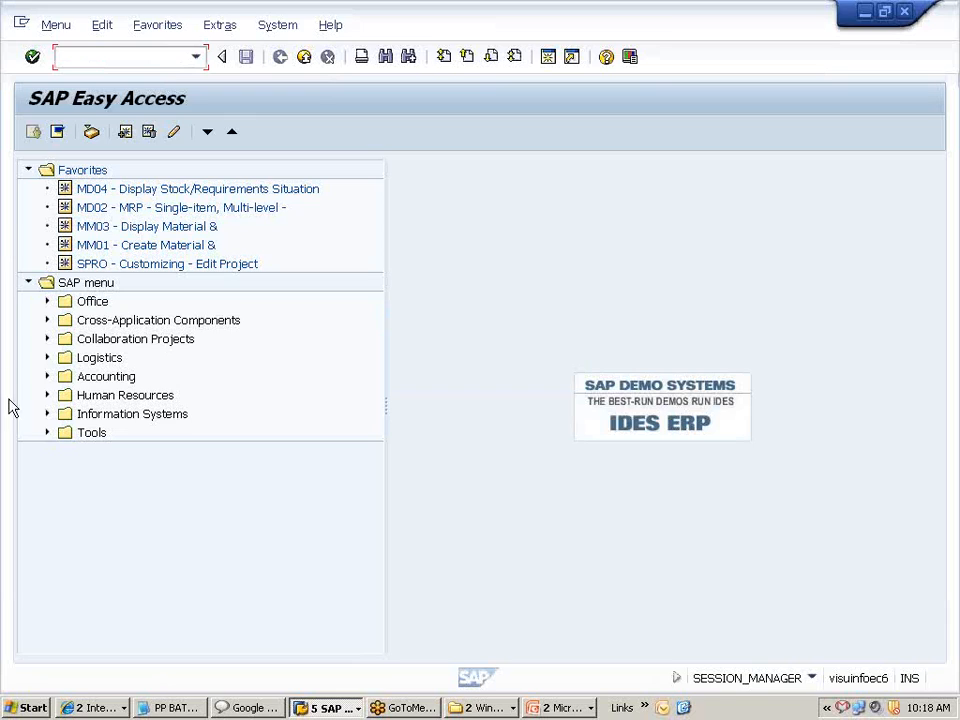
- Expand the SAP menu tree through Logistics, Production, Master Data and Bills of Material down to the Bill of Material folder
click(47, 357)
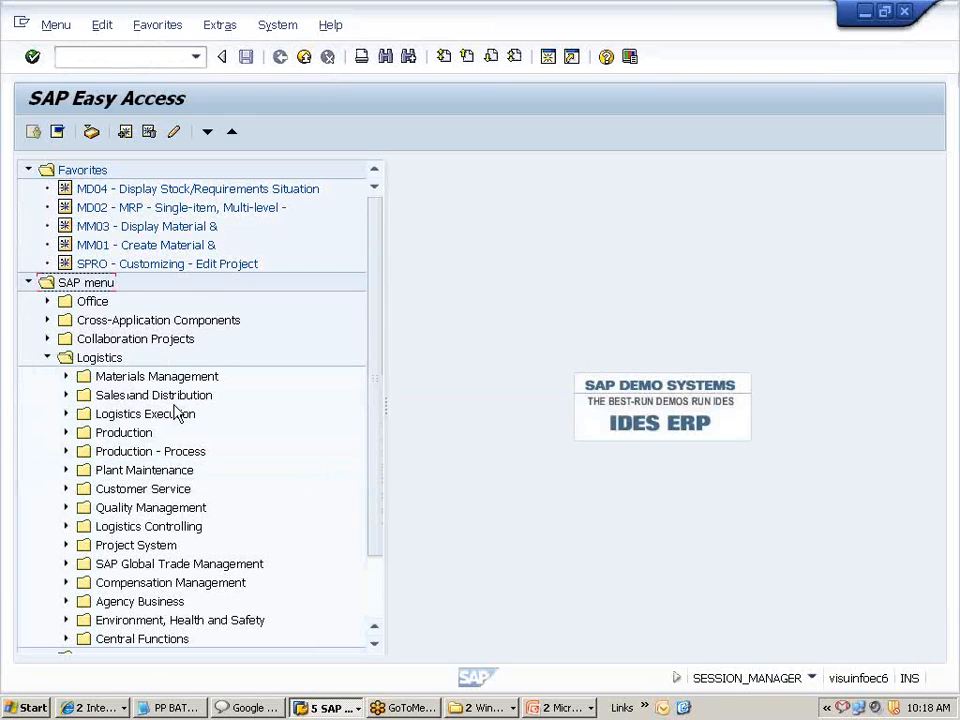
scroll(43, 396, down, 2)
click(65, 357)
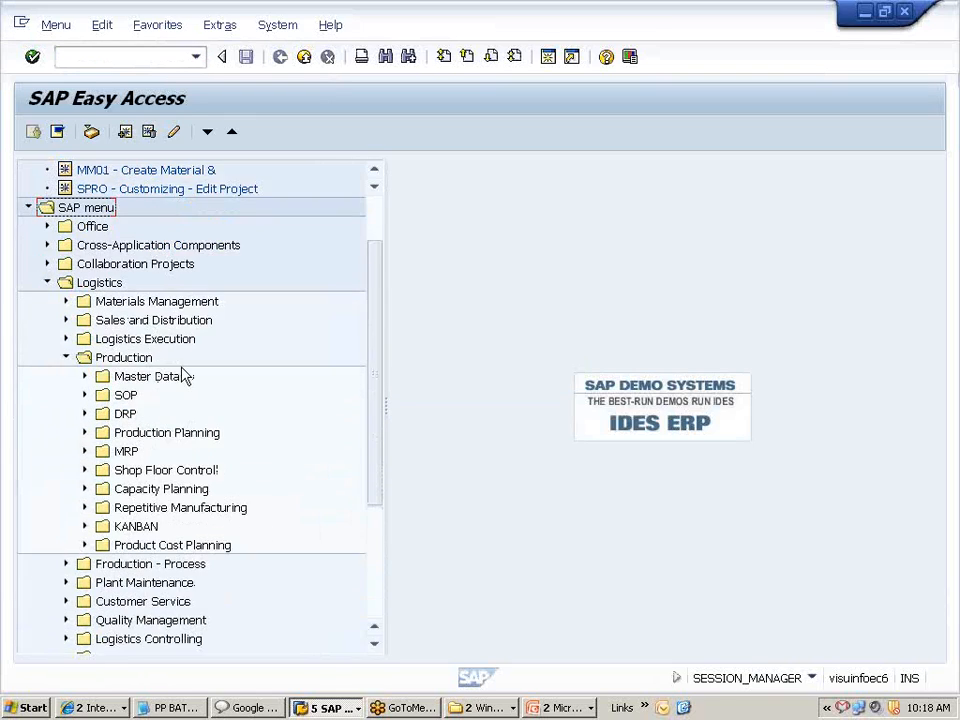
scroll(183, 375, down, 2)
click(86, 302)
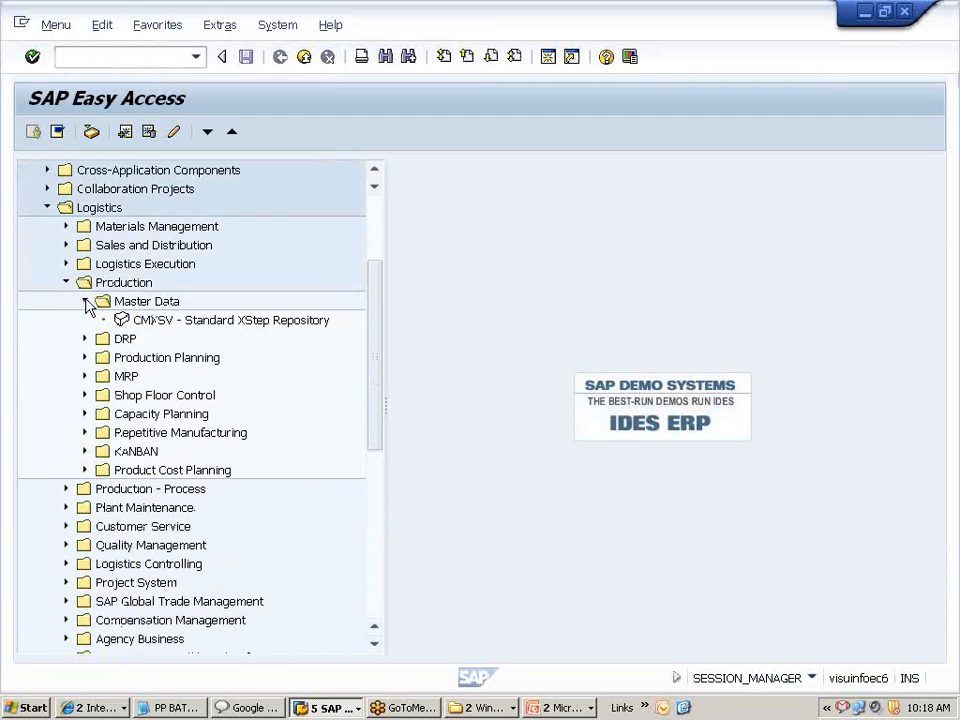
click(103, 376)
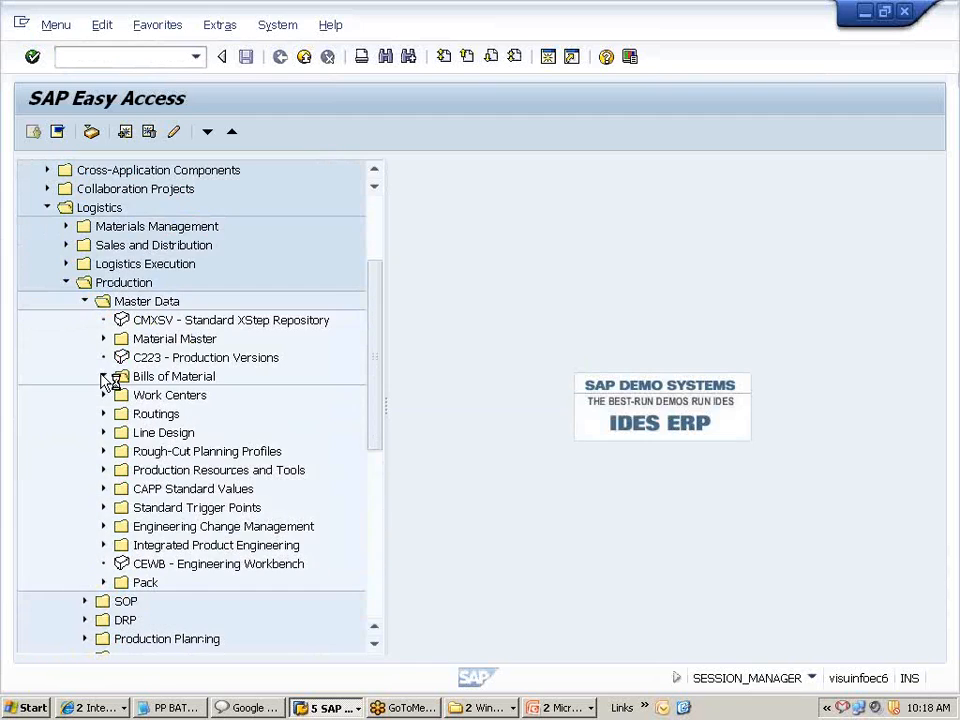
click(122, 395)
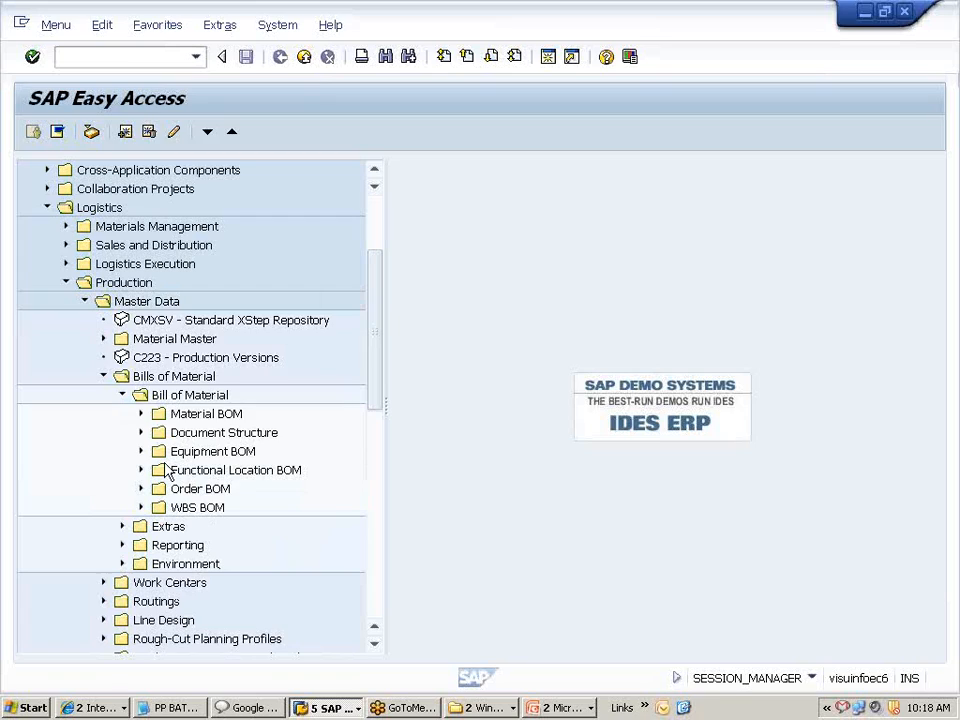
- Expand the Material BOM folder with its Plant Assignment and BOM Group subfolders to examine the available transactions
click(141, 413)
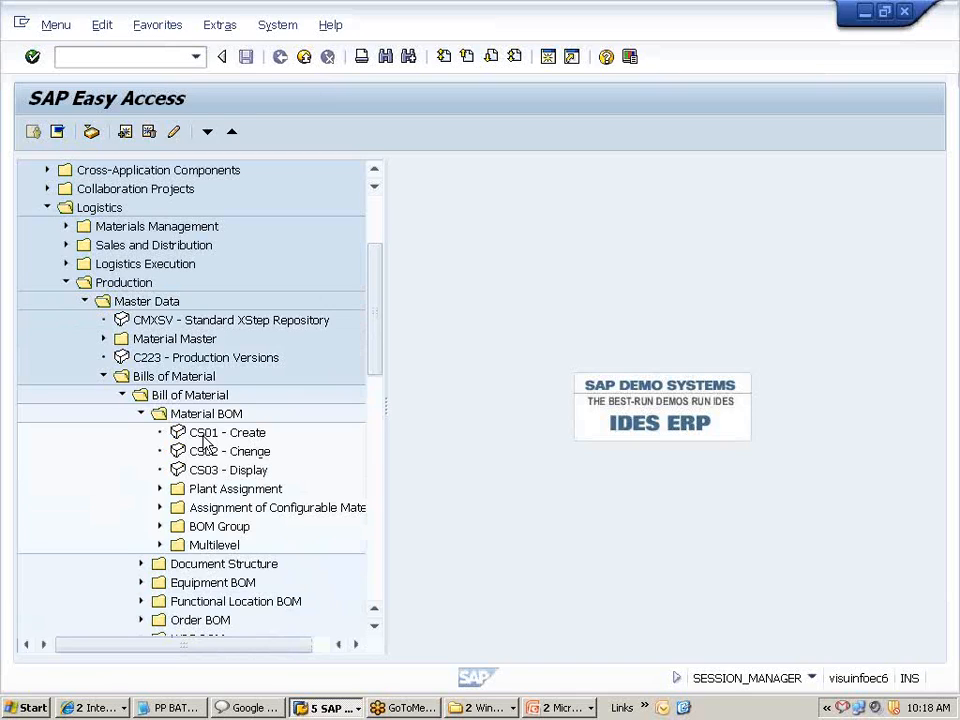
click(161, 471)
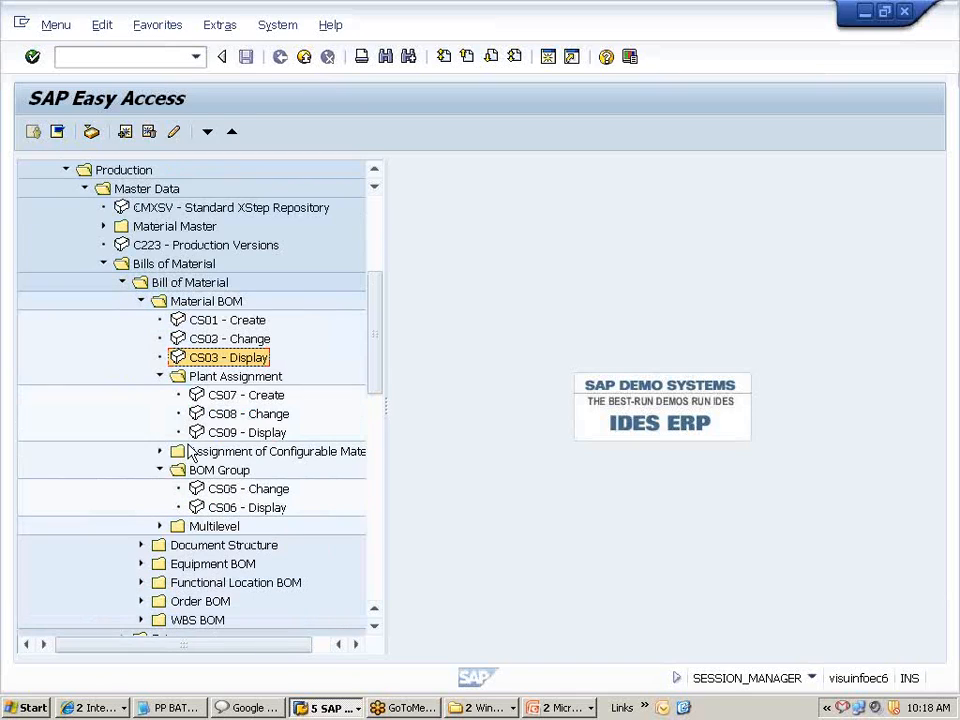
click(127, 58)
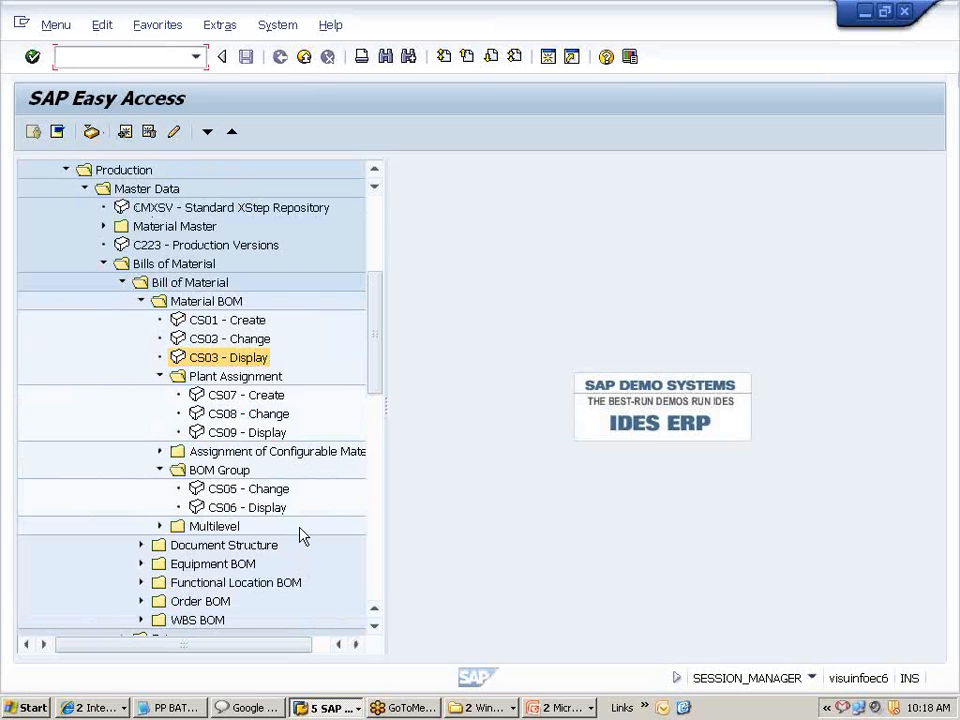
mouse_move(375, 381)
mouse_down()
mouse_move(378, 482)
mouse_move(378, 391)
mouse_up()
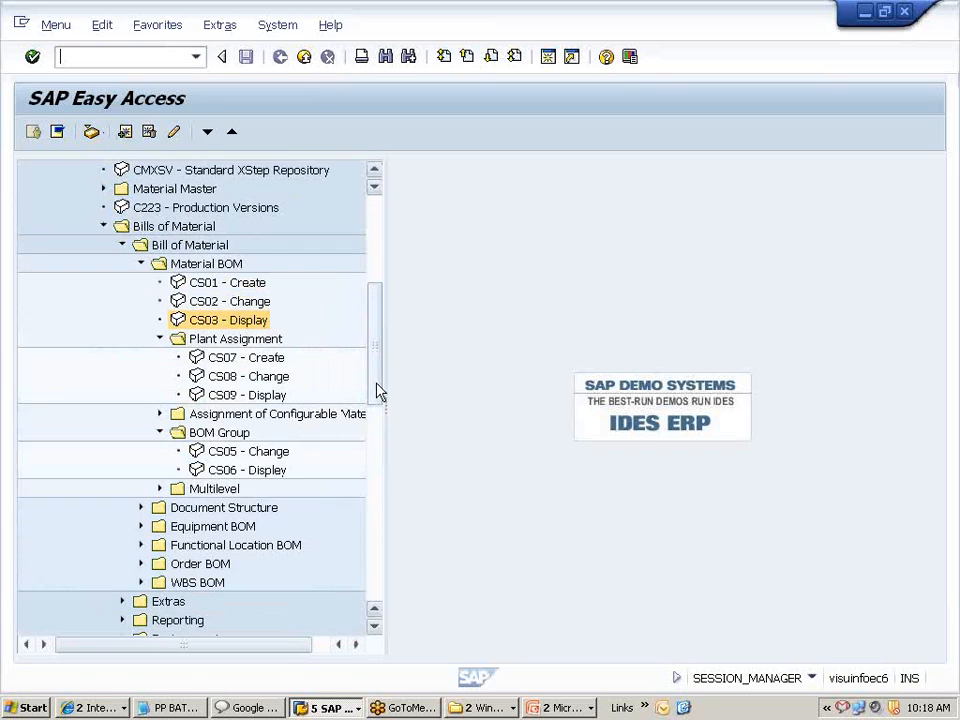
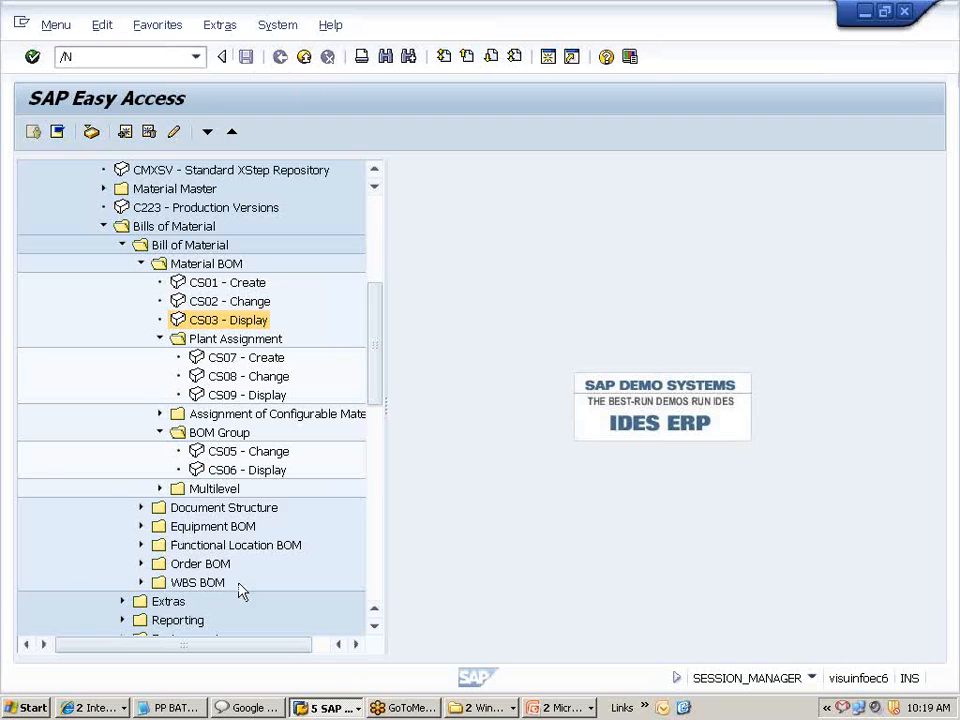
- Expand the Extras folder and the Material BOM reports of the BOM Explosion folder under Reporting
click(372, 410)
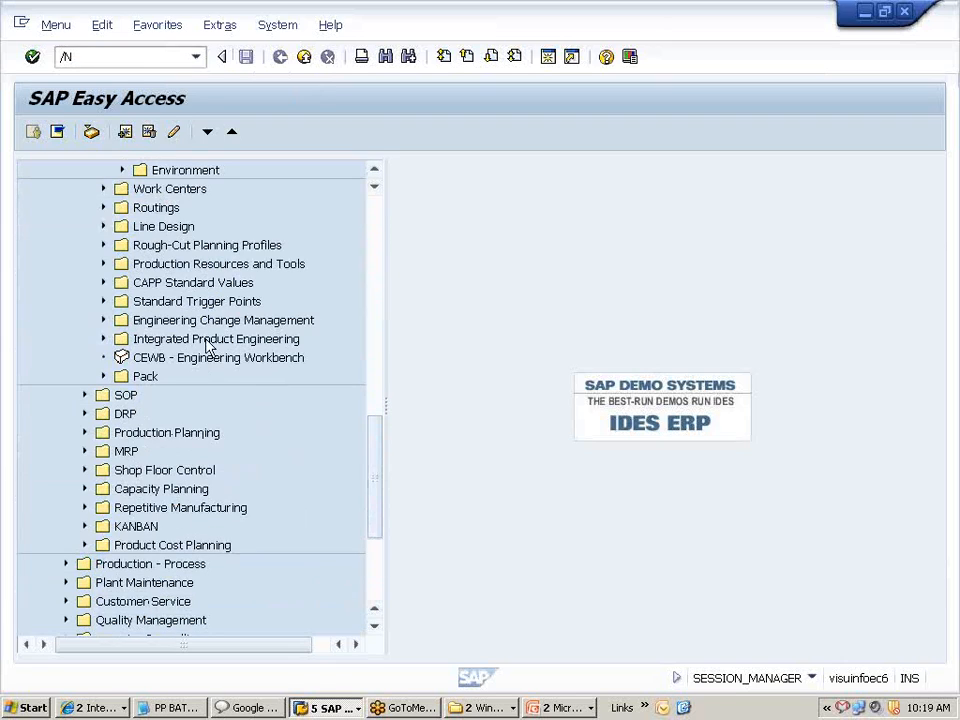
drag(372, 500, 371, 372)
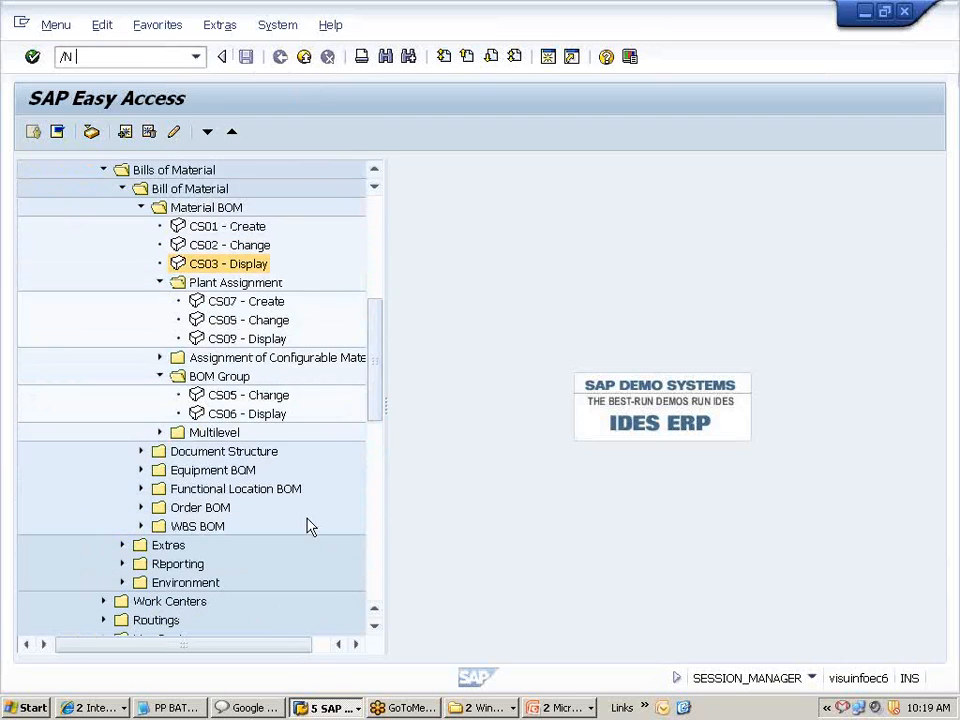
click(122, 545)
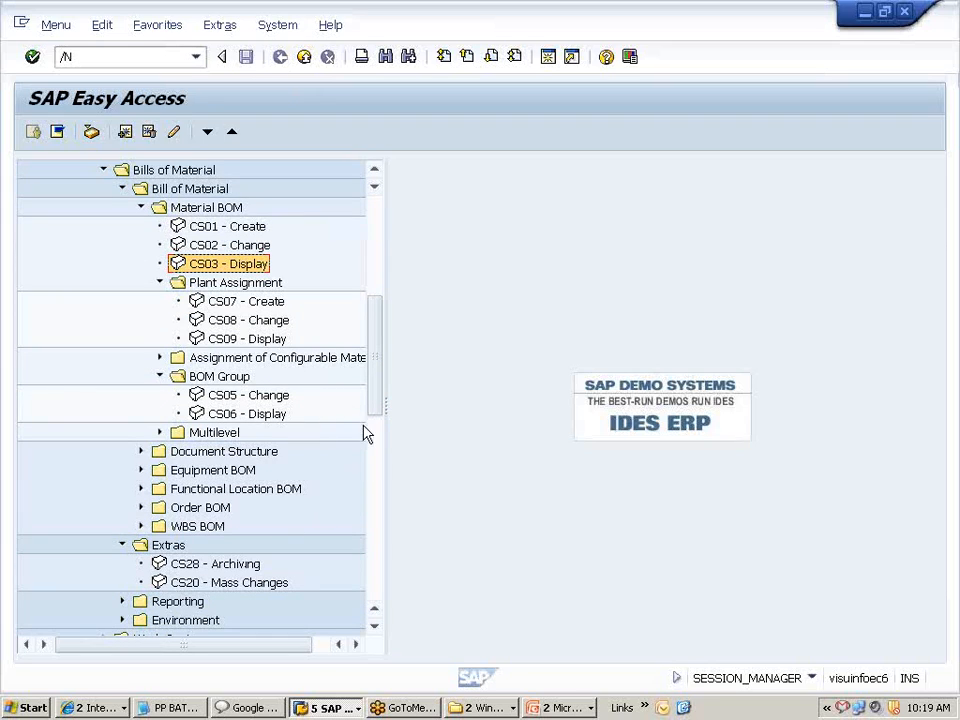
drag(375, 407, 300, 540)
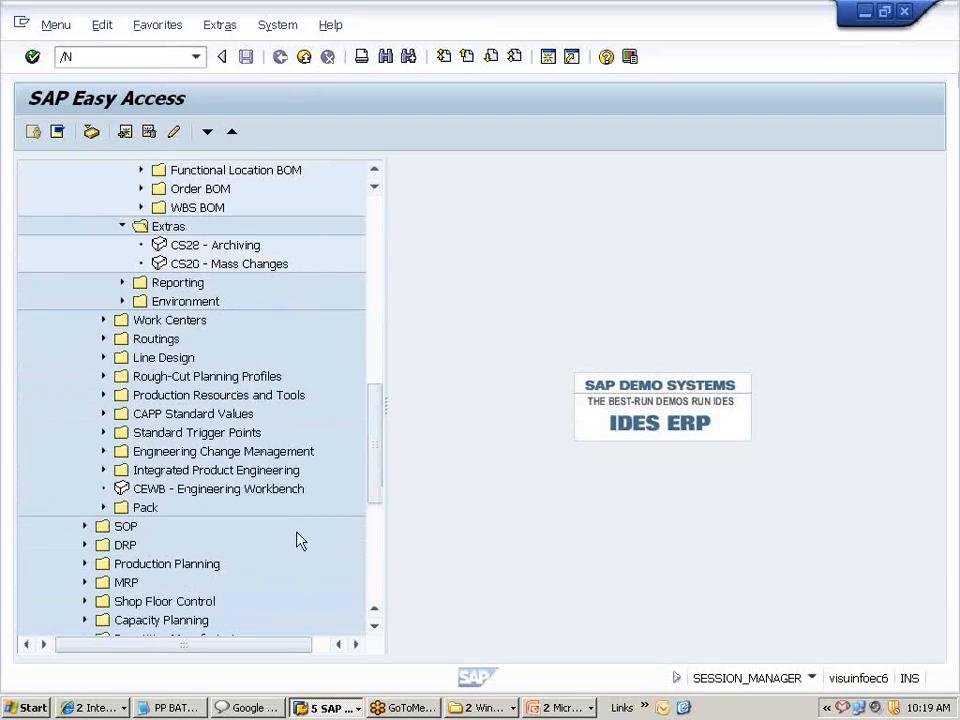
click(122, 283)
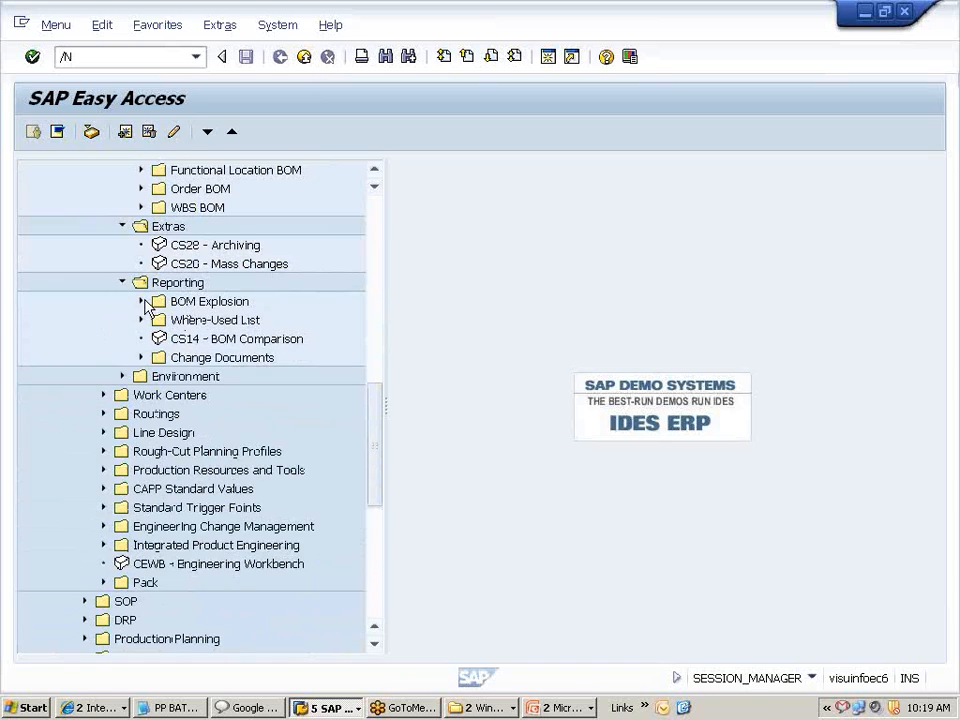
click(142, 302)
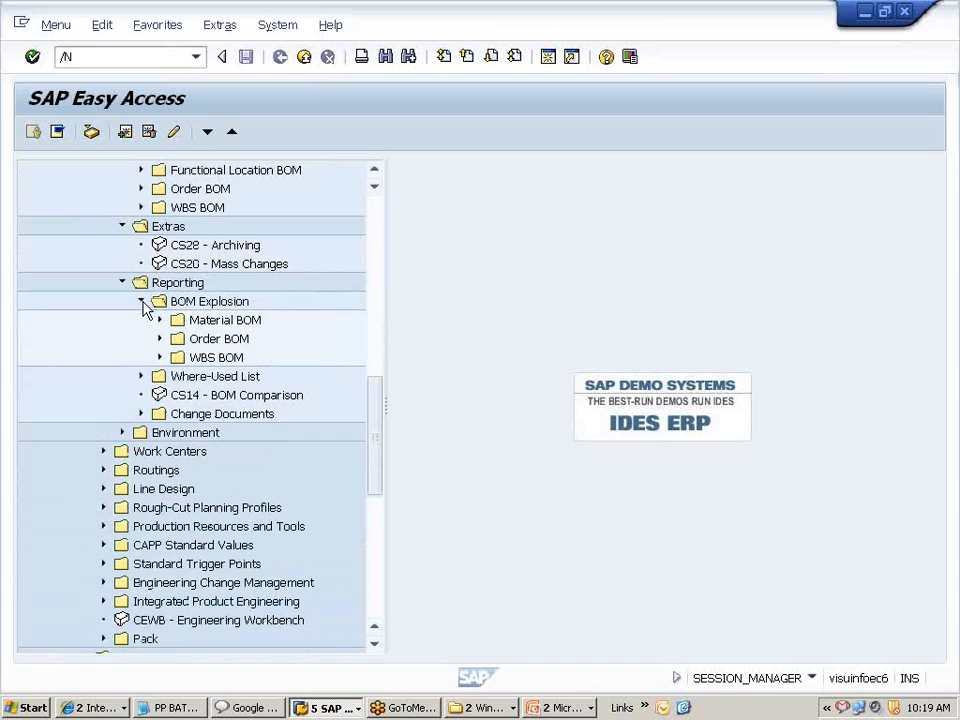
click(160, 320)
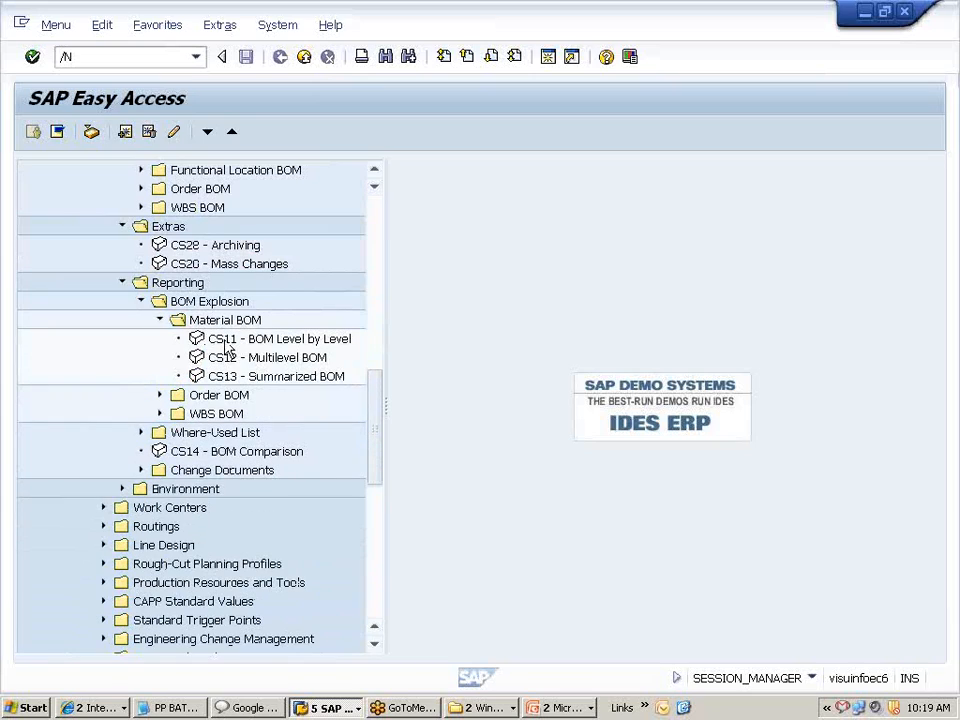
- Examine the CS11 level-by-level, CS12 multilevel and CS13 summarized BOM report entries
click(225, 342)
click(225, 359)
click(225, 377)
click(225, 344)
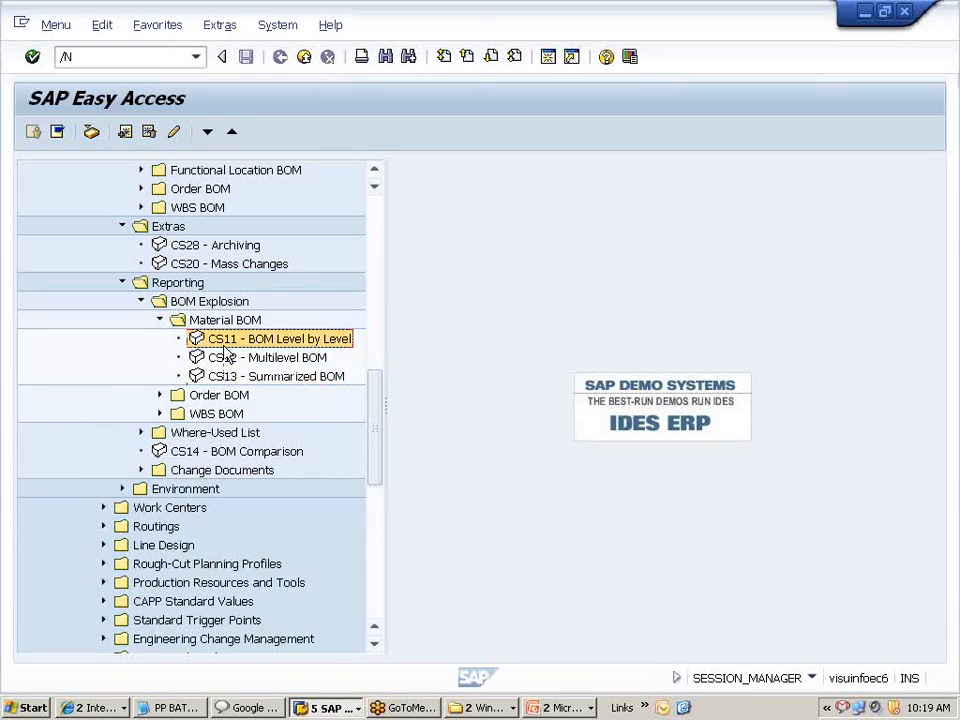
click(223, 357)
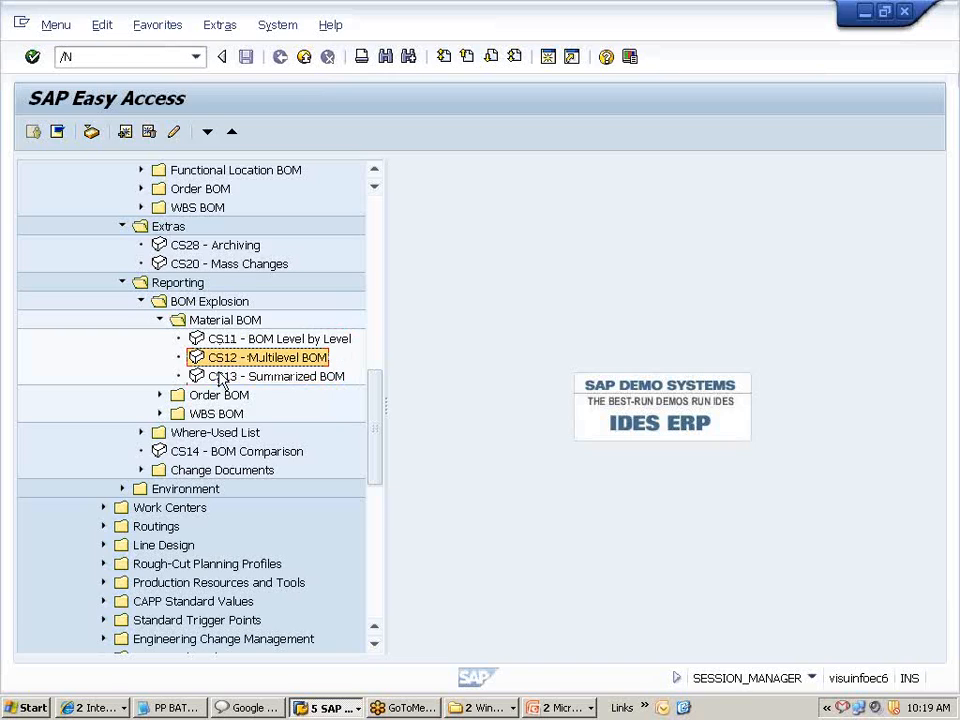
click(222, 379)
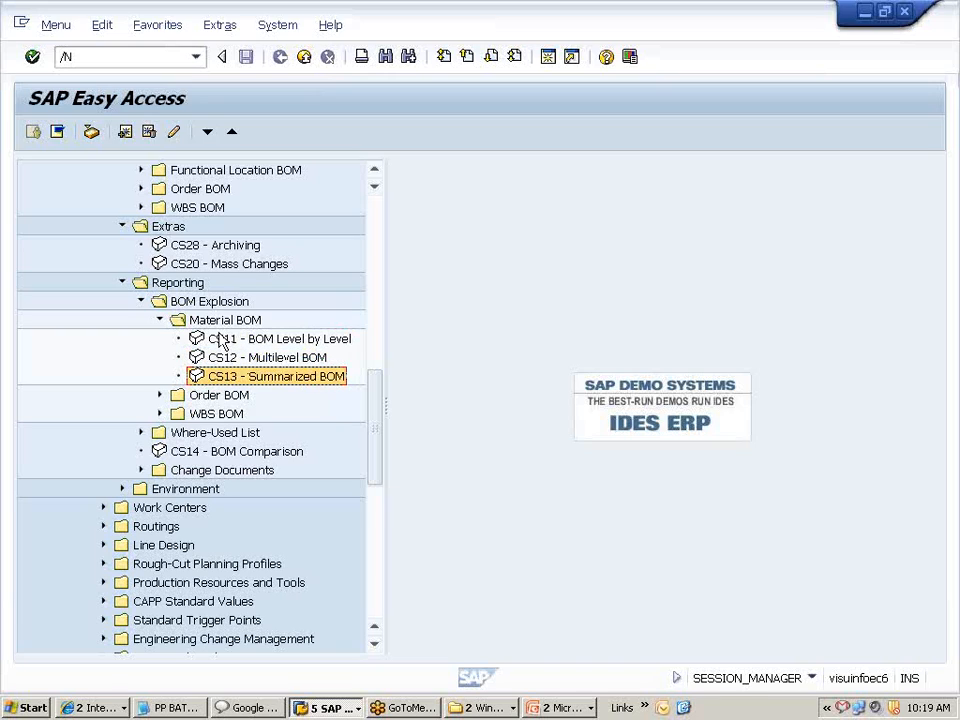
- Open CS11 and explode the BOM of material MATPP4 in plant 1000 level by level with BOM application PP01
double_click(229, 339)
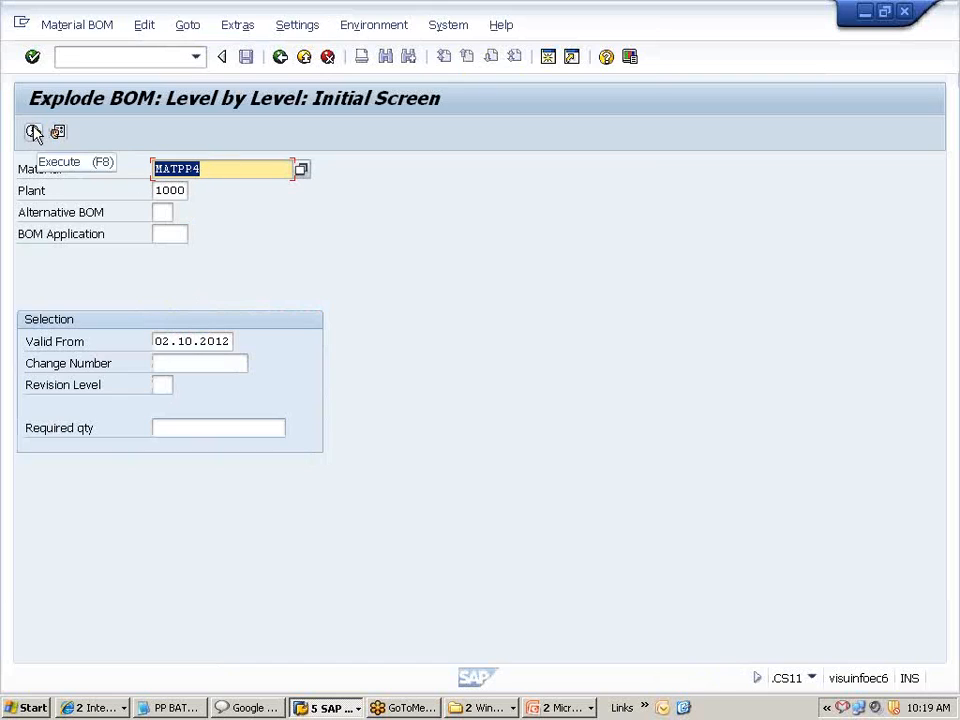
click(33, 135)
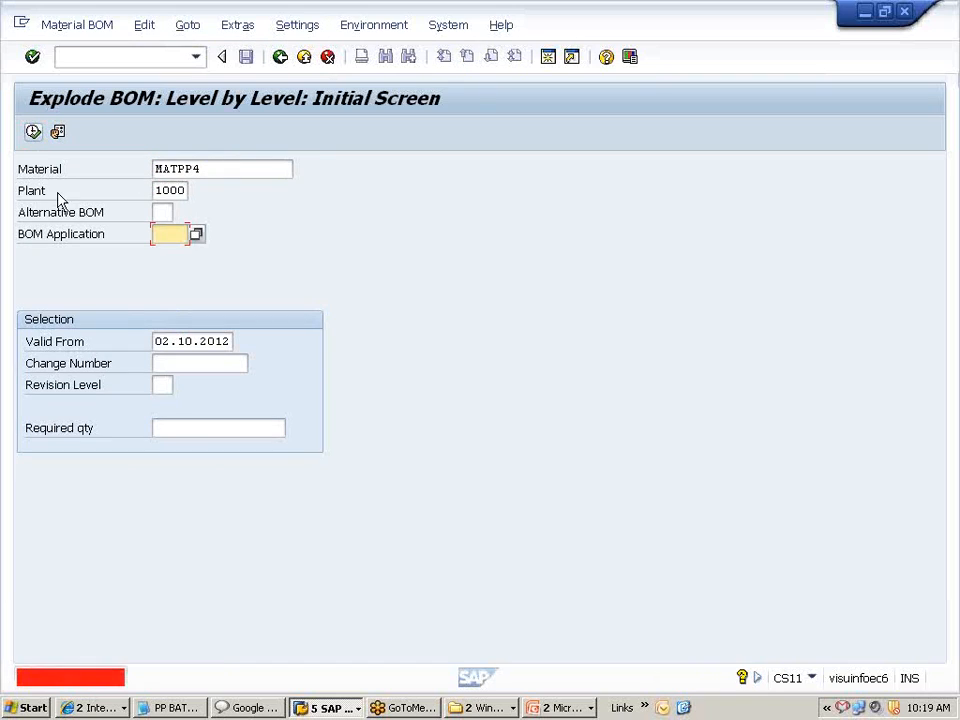
click(198, 237)
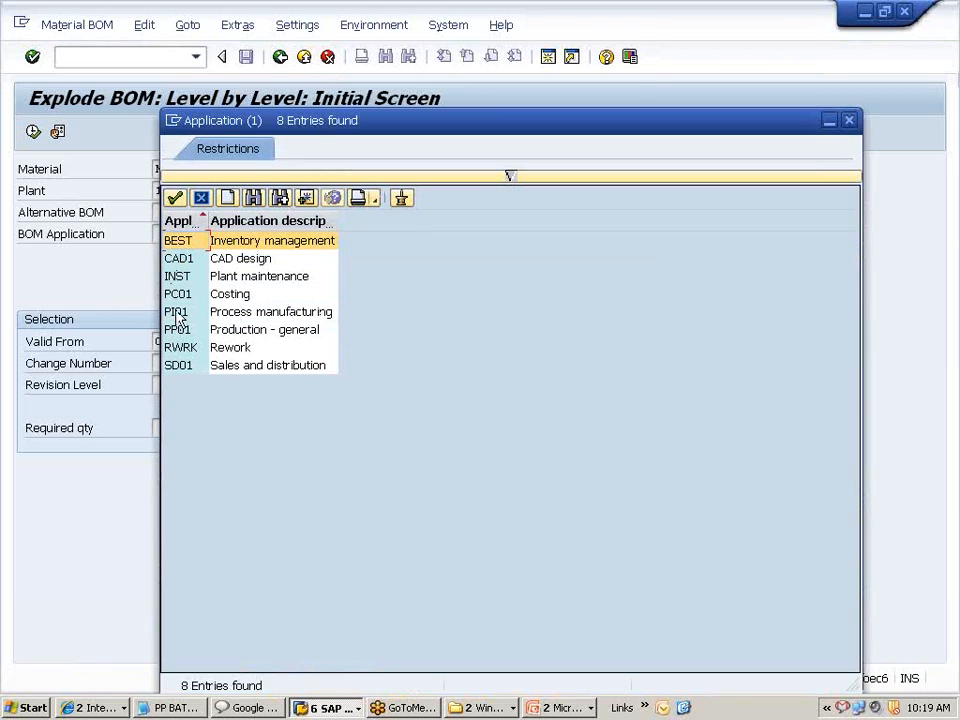
click(178, 331)
double_click(178, 331)
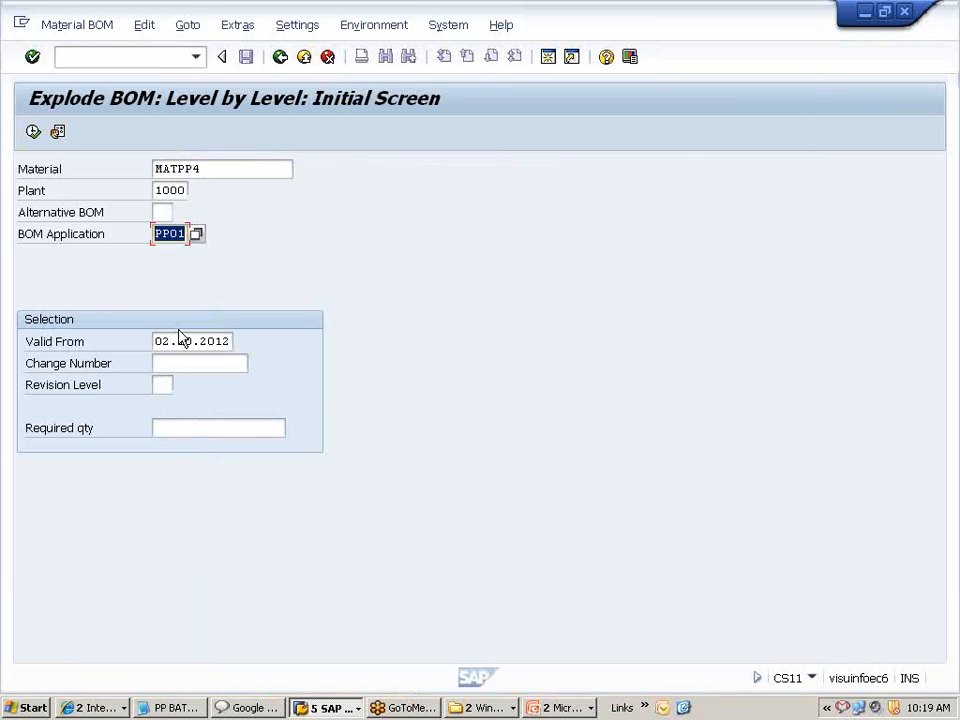
click(33, 132)
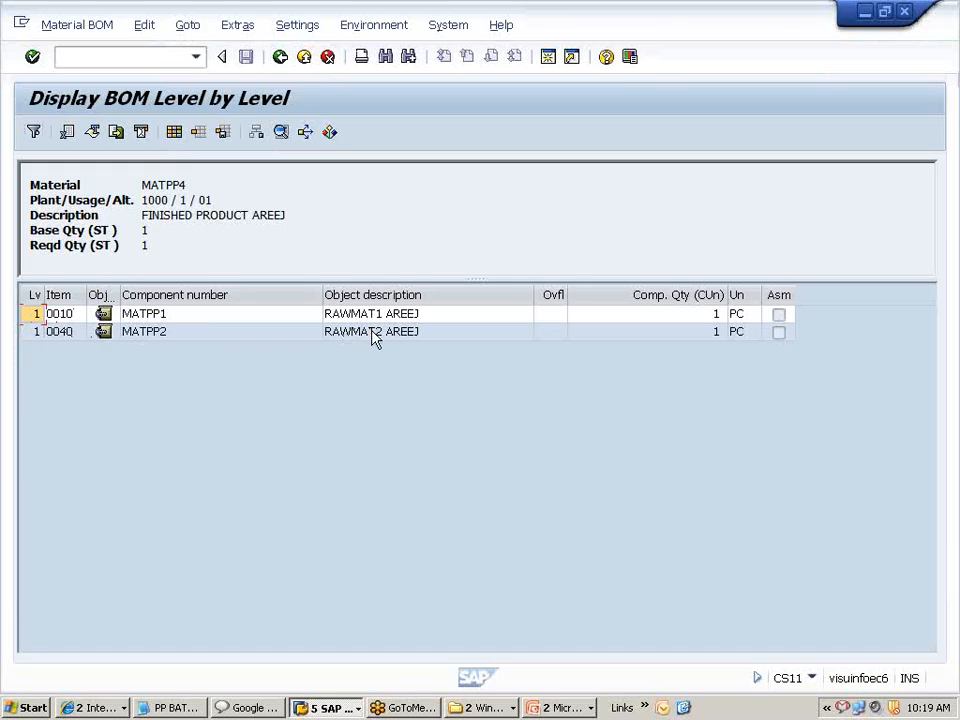
- Leave the level-by-level BOM display and its initial screen to return to the SAP Easy Access menu
click(280, 57)
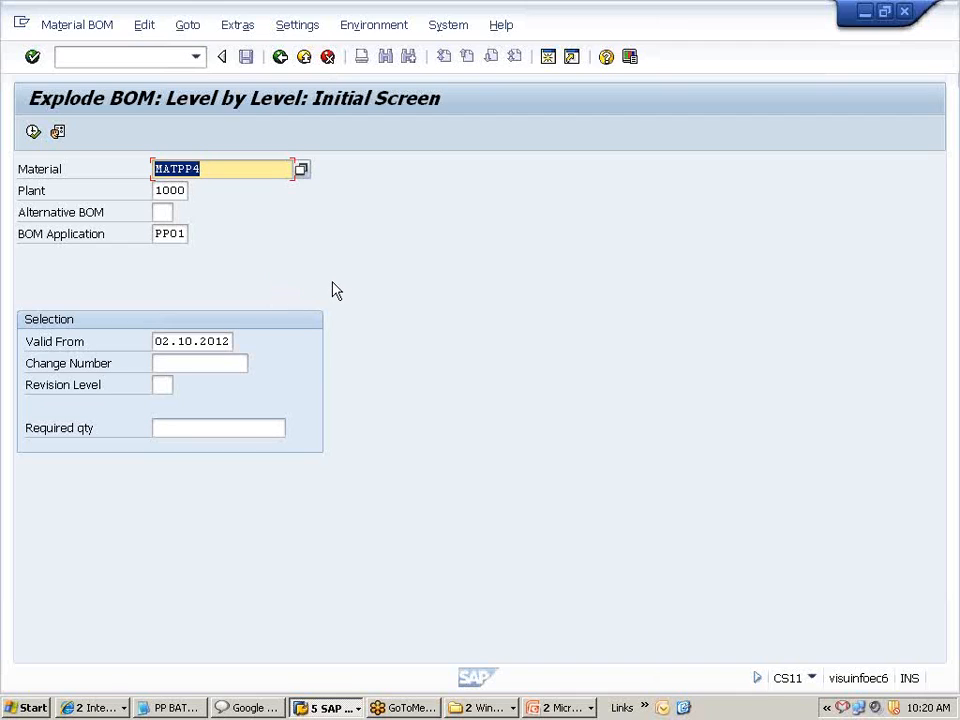
click(280, 57)
scroll(265, 421, up, 1)
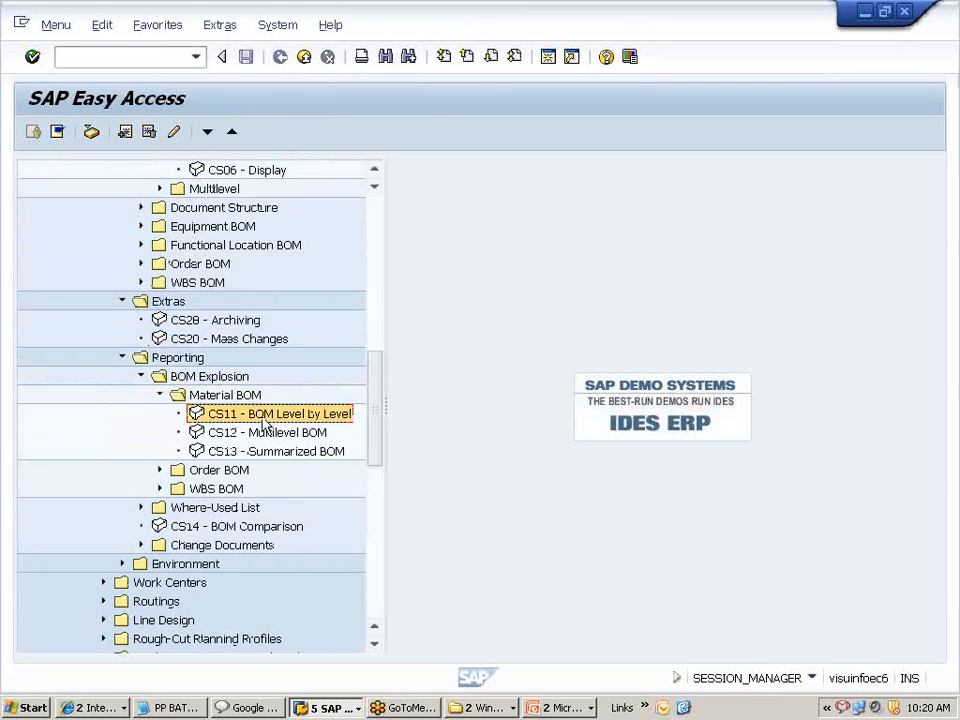
scroll(265, 421, up, 2)
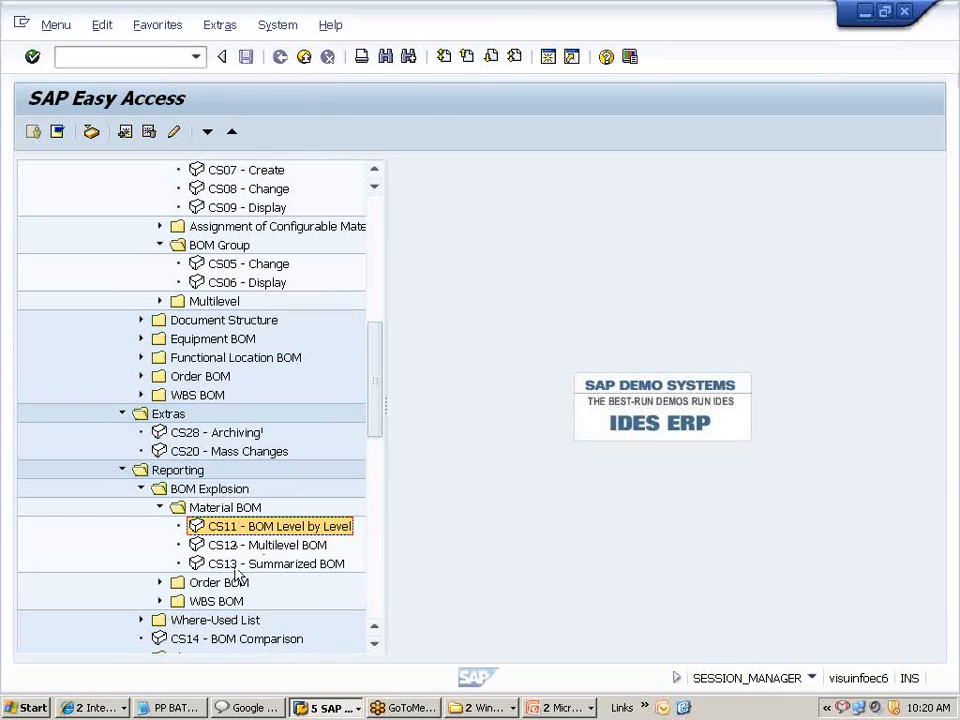
- Open the CS15 material where-used list from the Where-Used List folder and proceed to its view settings for material MATPP4
scroll(310, 590, down, 1)
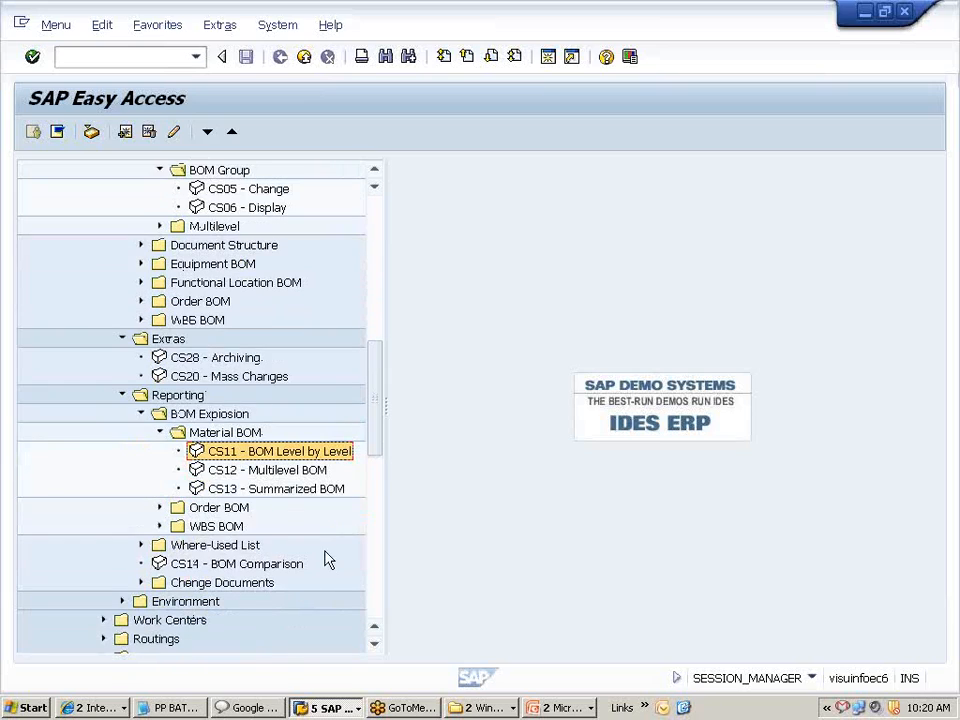
click(141, 545)
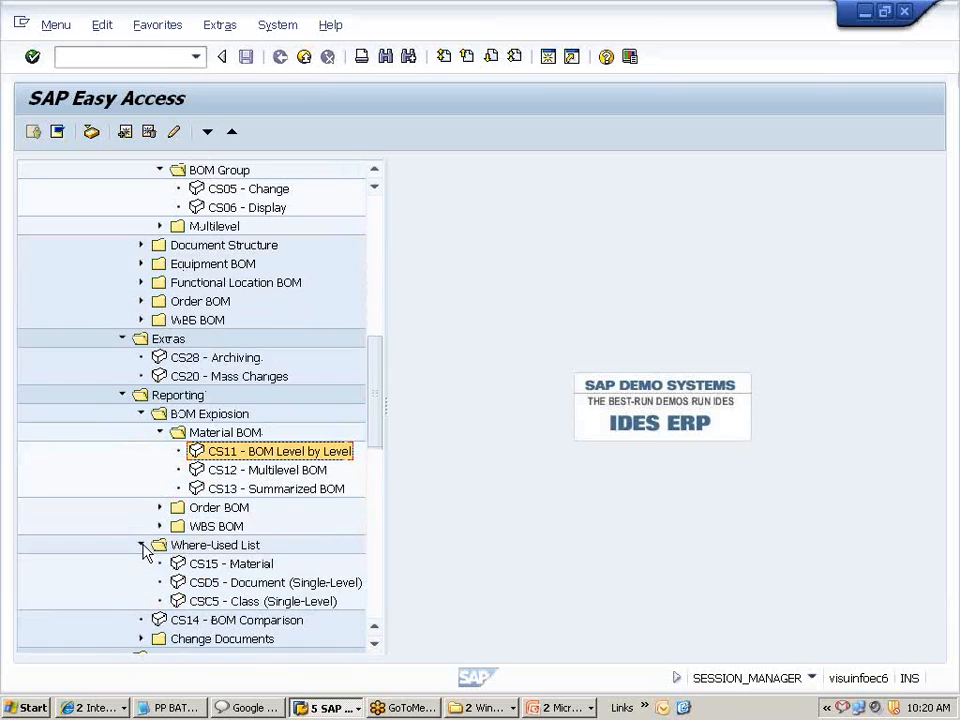
click(205, 566)
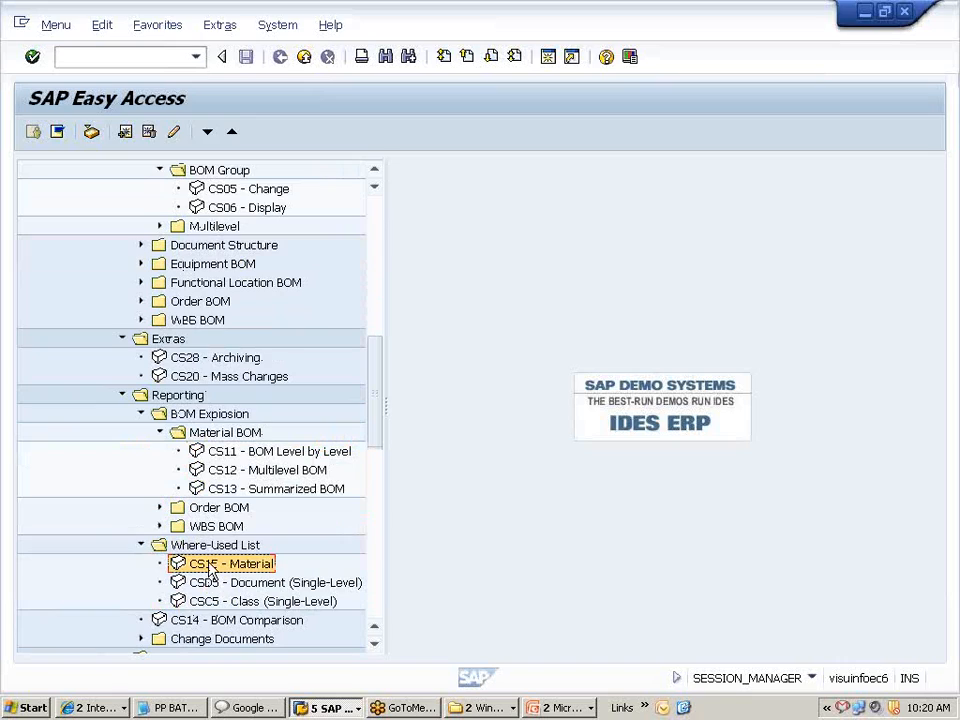
double_click(210, 566)
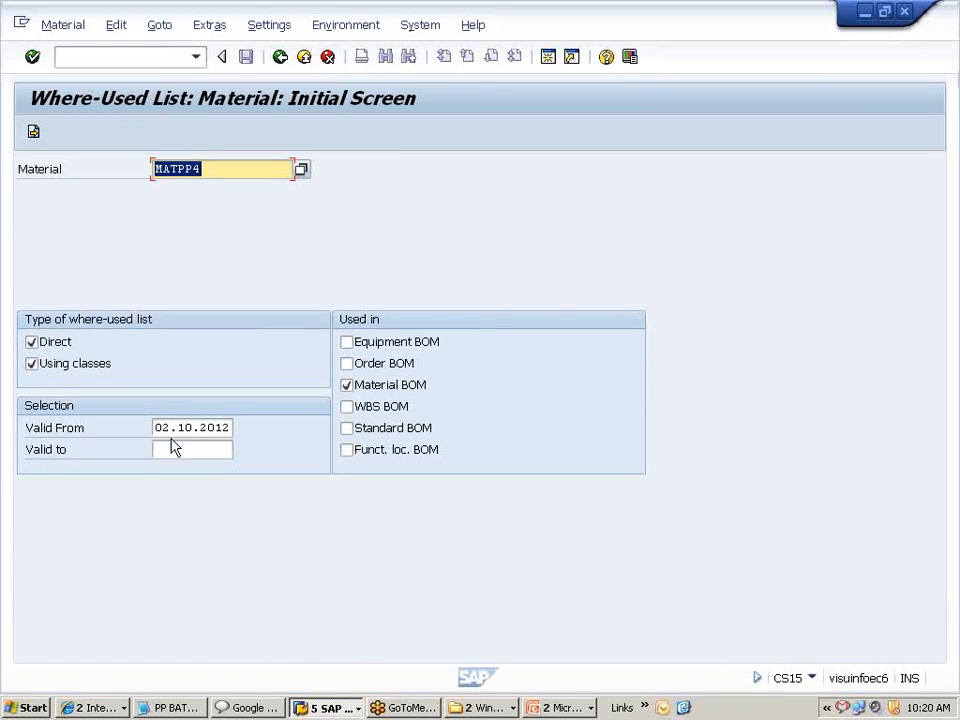
click(33, 132)
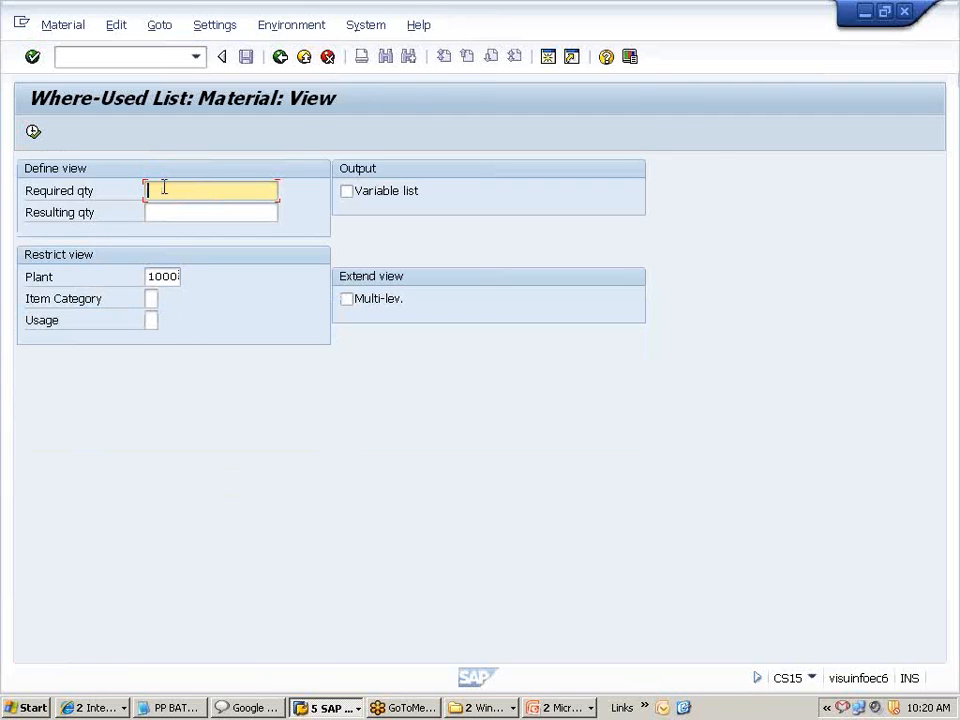
- Restrict the where-used view in plant 1000 to item category L and usage 1, and run it for material MATPP4
click(152, 299)
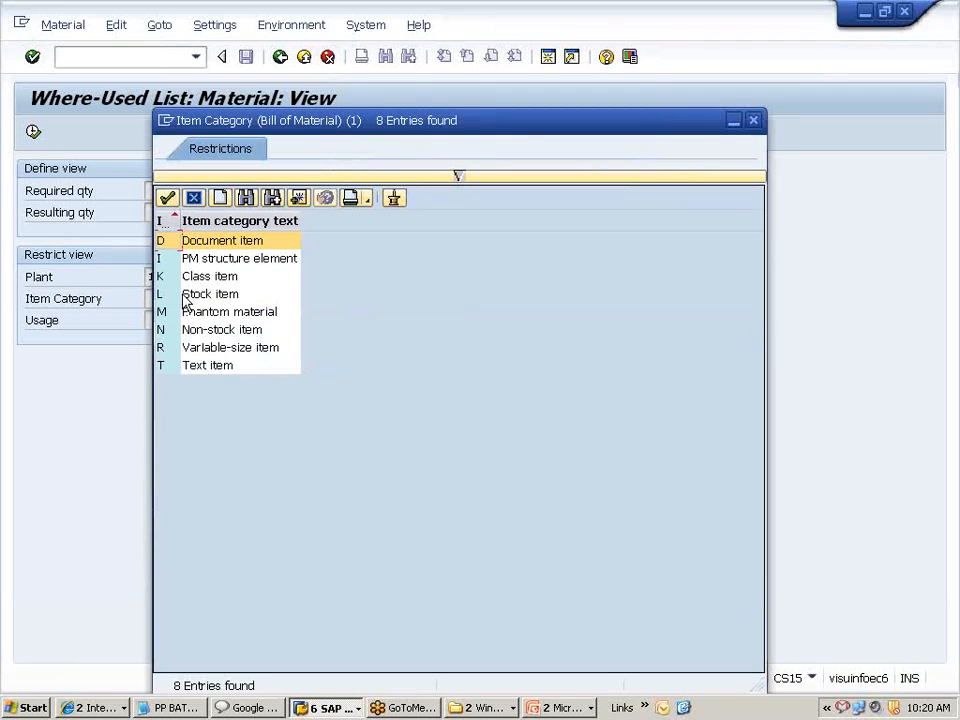
double_click(188, 295)
click(154, 320)
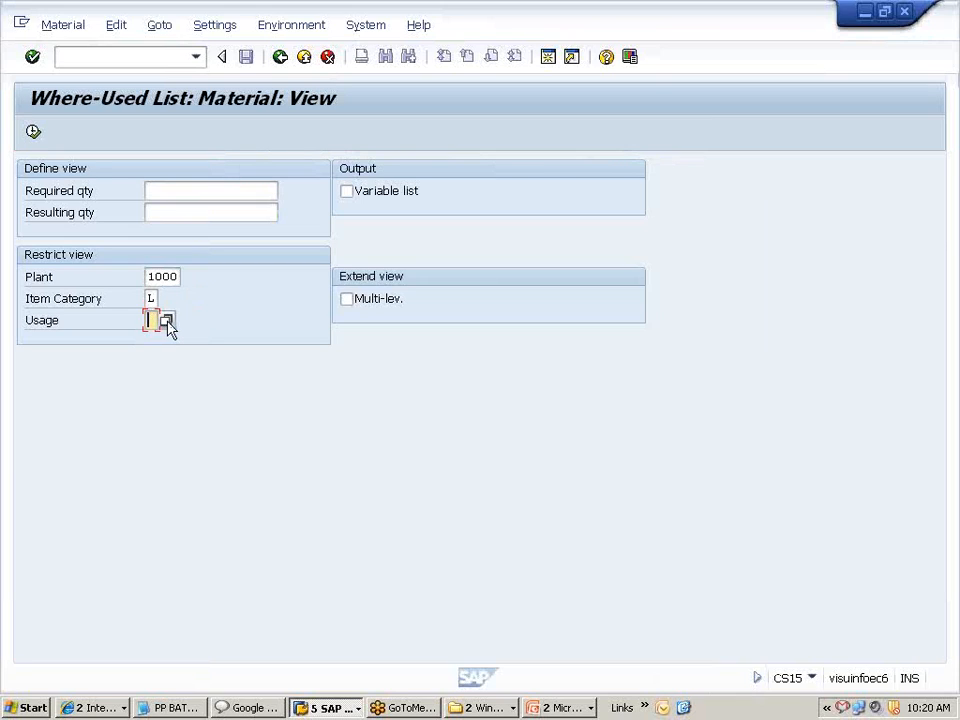
click(168, 321)
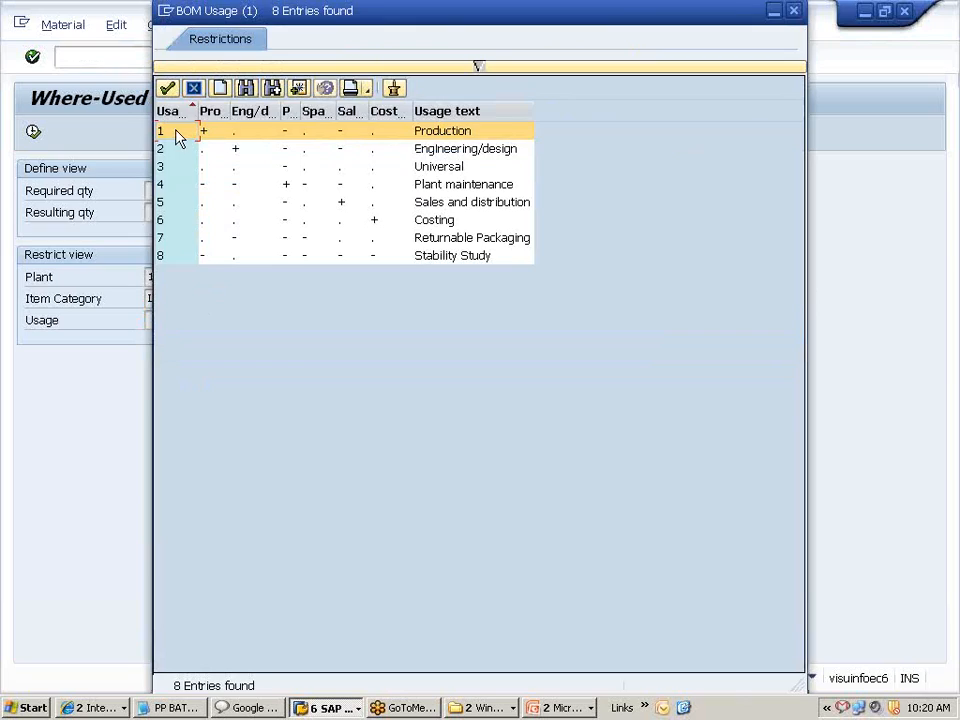
double_click(180, 137)
click(33, 133)
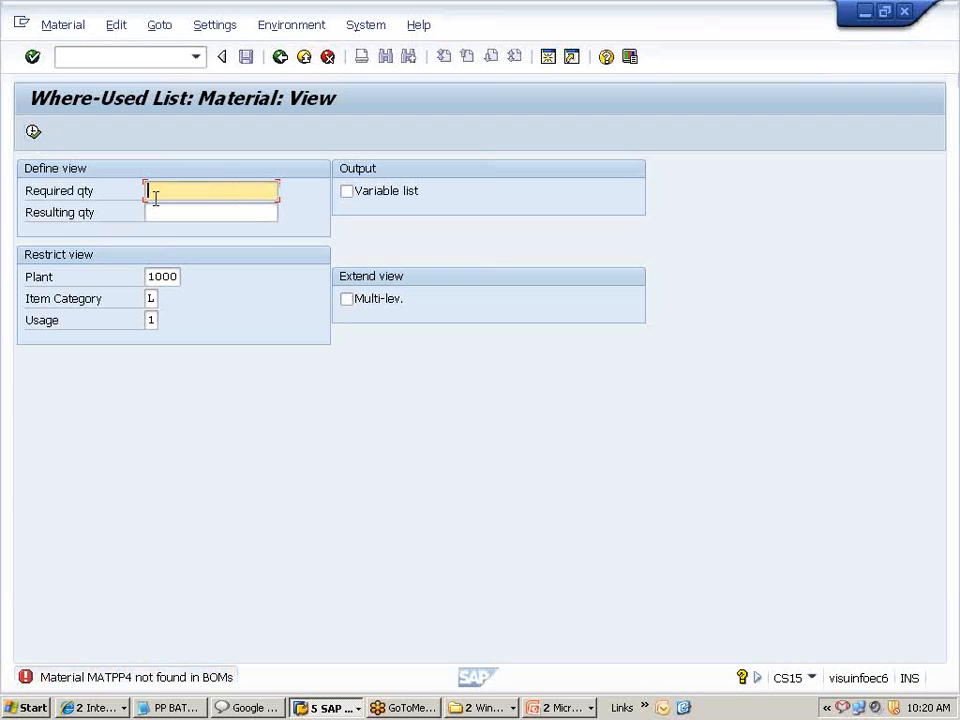
- Return to the where-used initial screen, change the material to MATPP1 and run the list
click(280, 57)
click(212, 167)
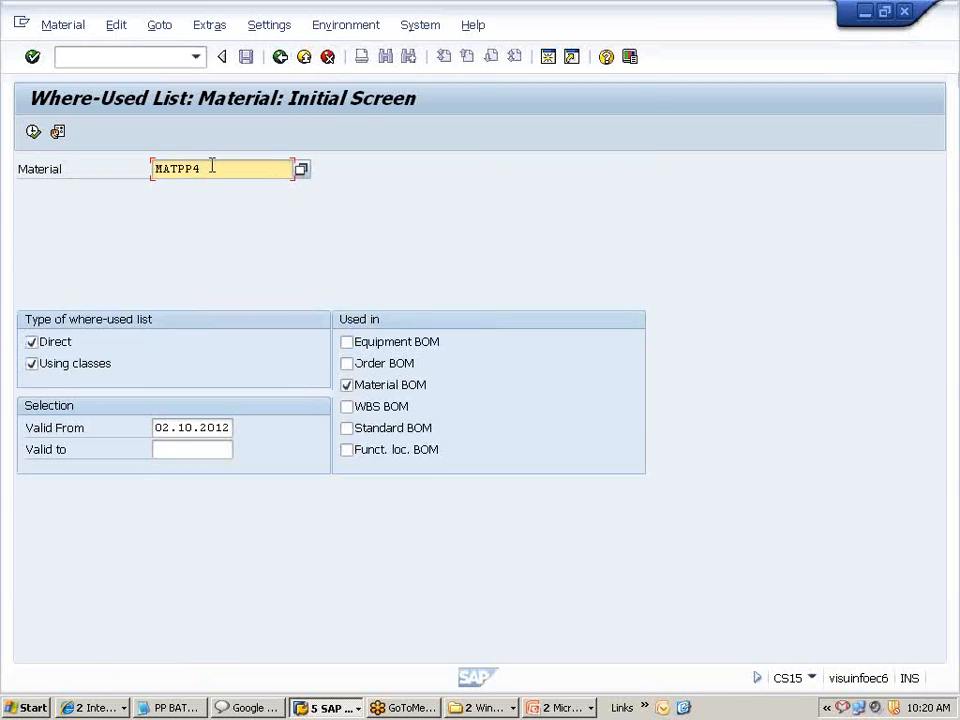
key(BackSpace)
key(BackSpace)
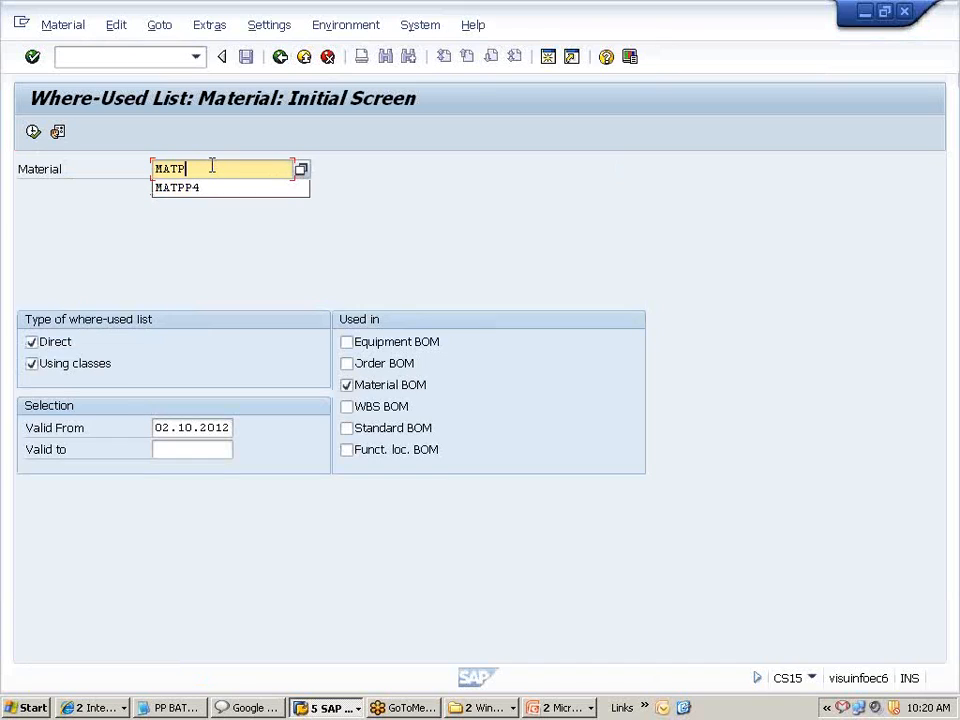
text(P1)
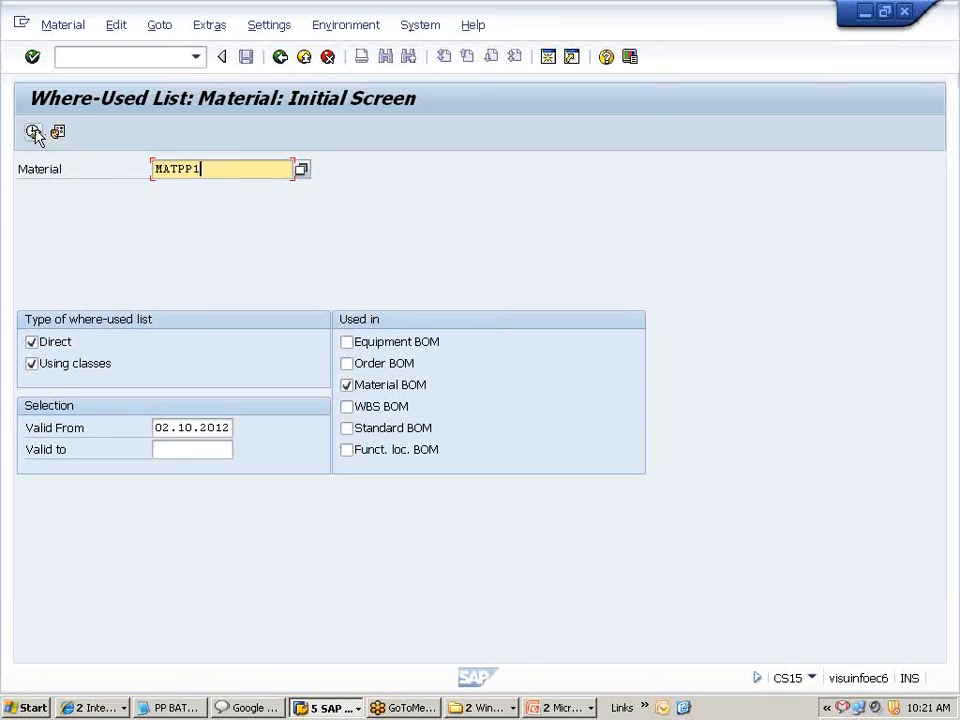
click(34, 133)
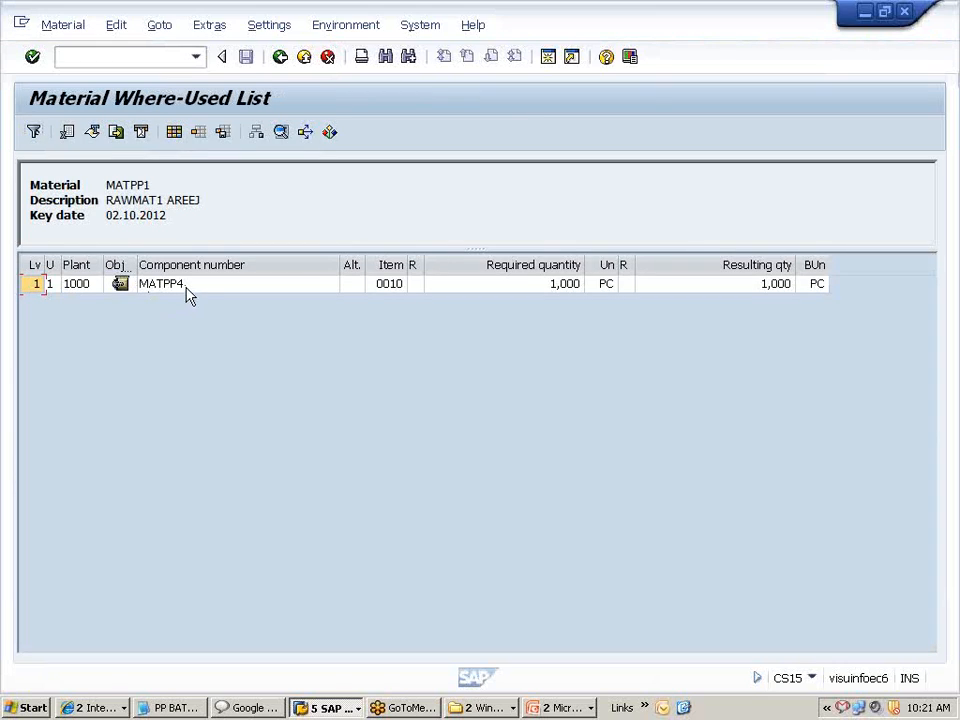
- Examine the material header and the component row in the MATPP1 where-used list
drag(157, 182, 92, 179)
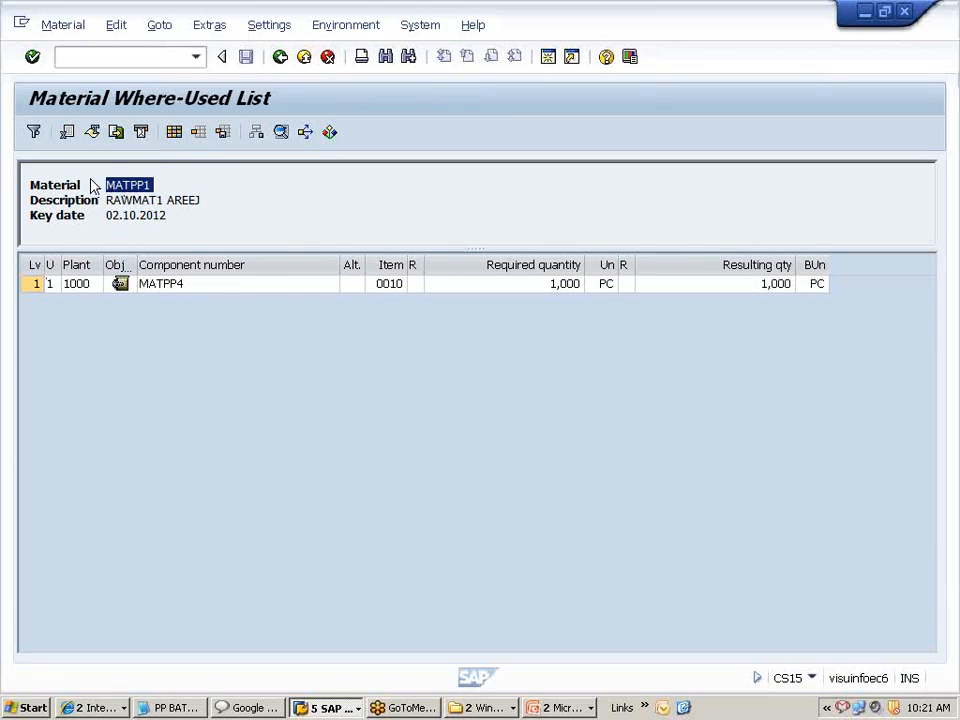
drag(207, 209, 92, 198)
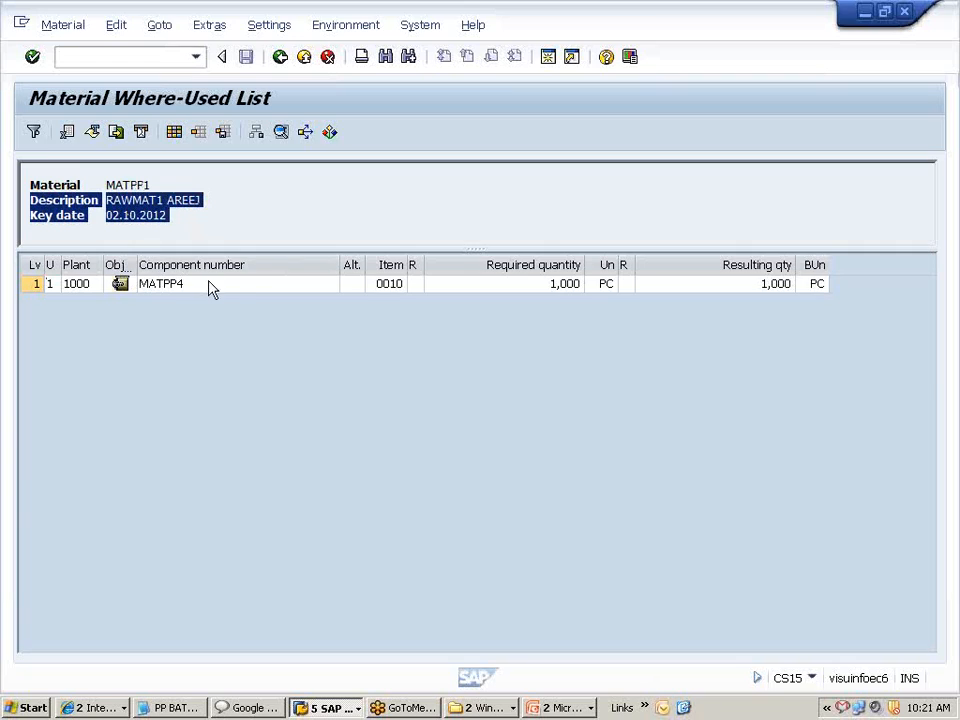
click(60, 288)
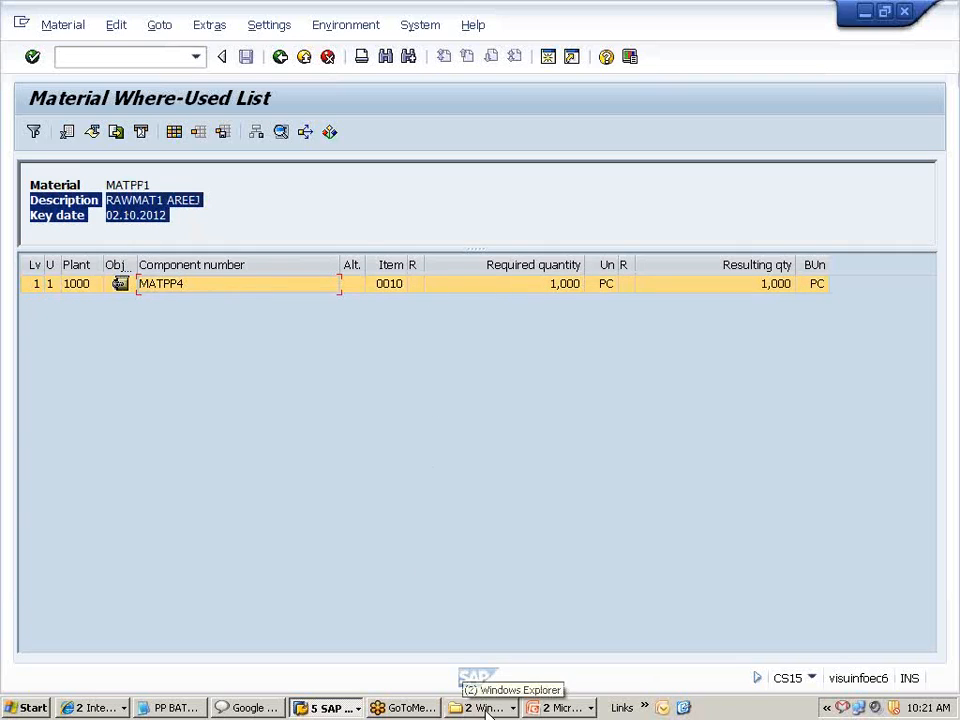
click(319, 710)
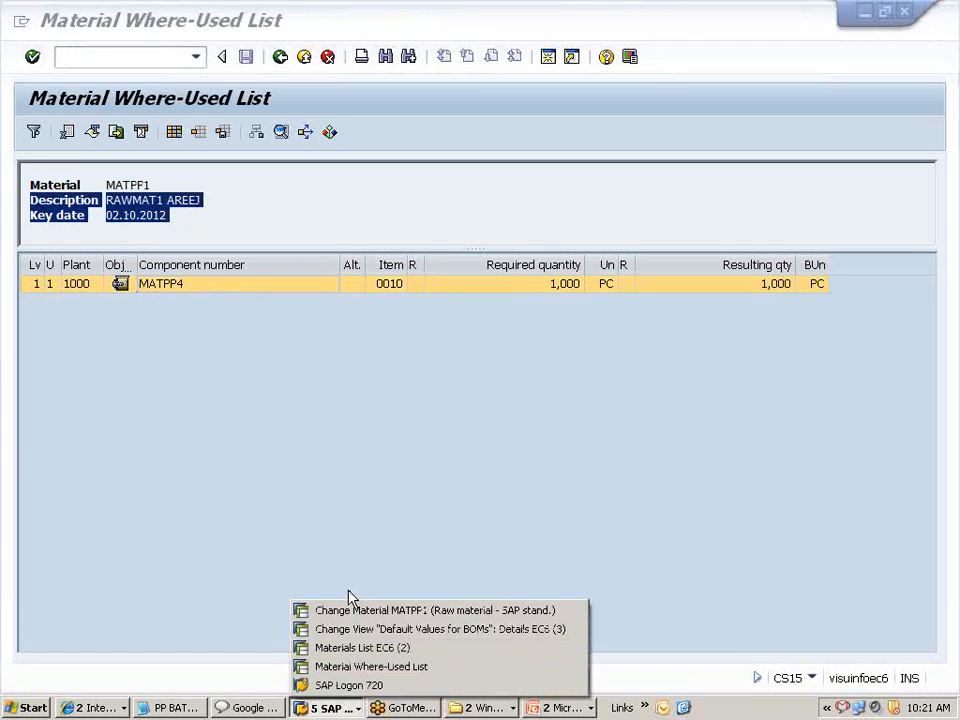
click(219, 289)
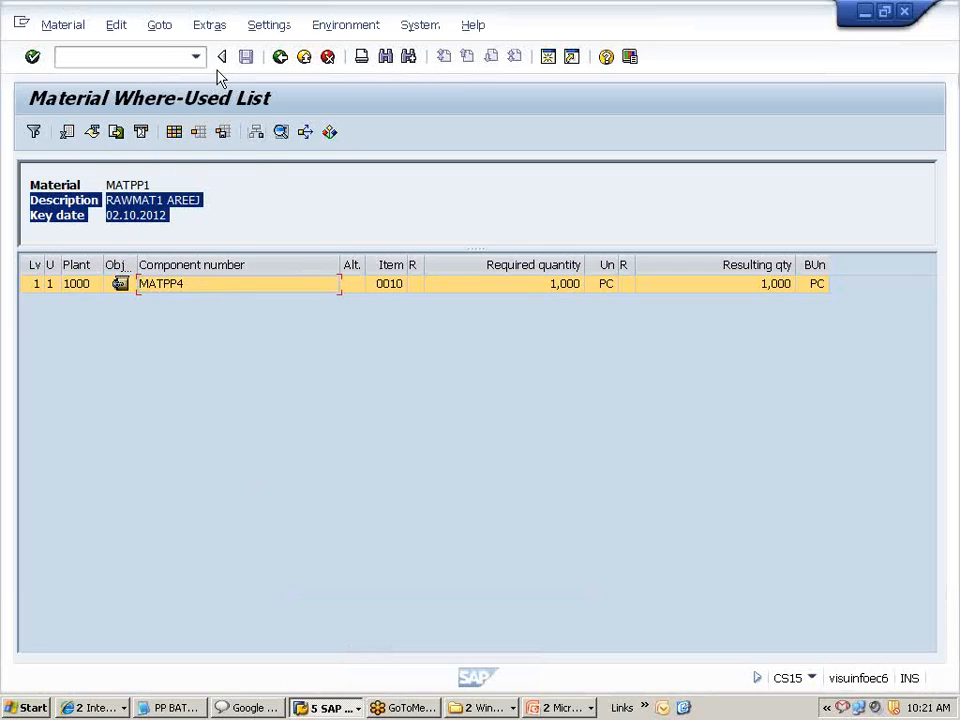
- Run the where-used list for material MATPP2 and examine its header and component row
click(281, 57)
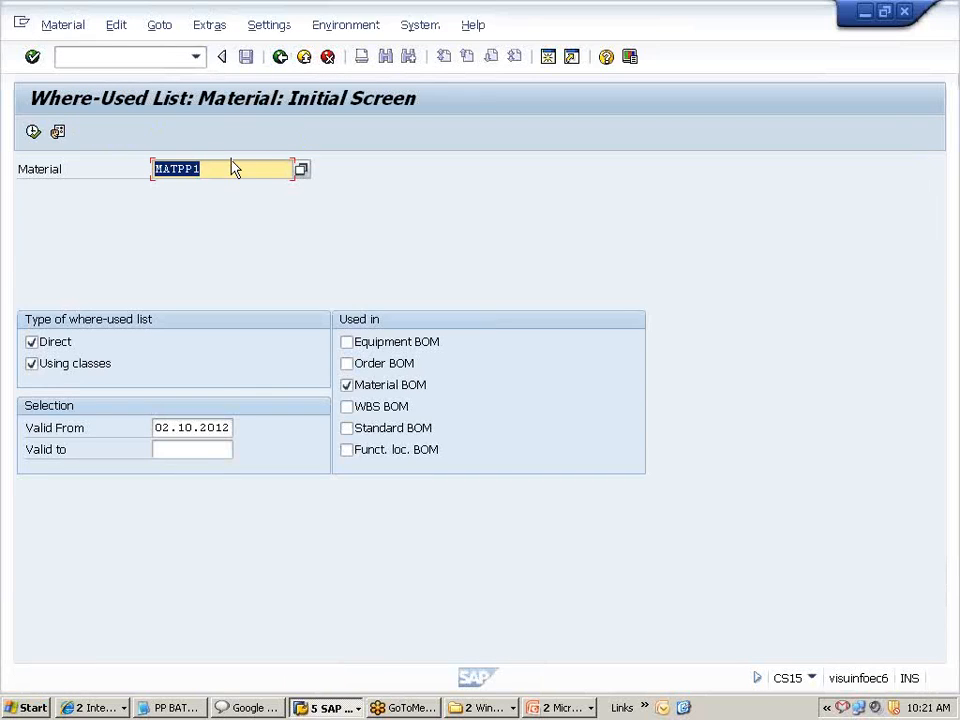
click(229, 165)
key(BackSpace)
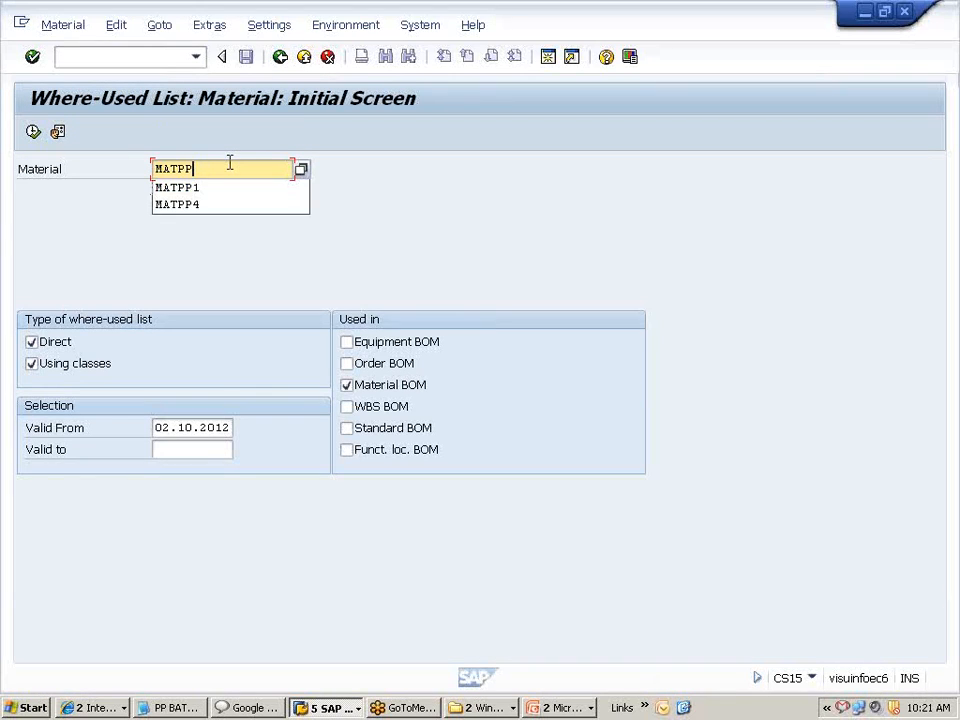
text(2)
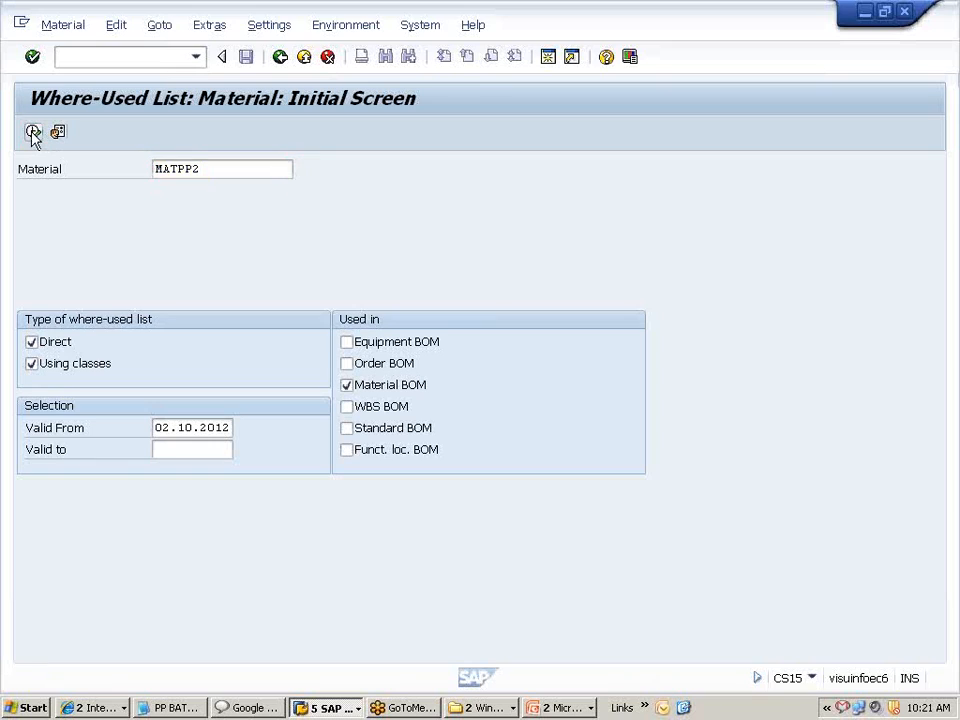
click(33, 133)
click(209, 285)
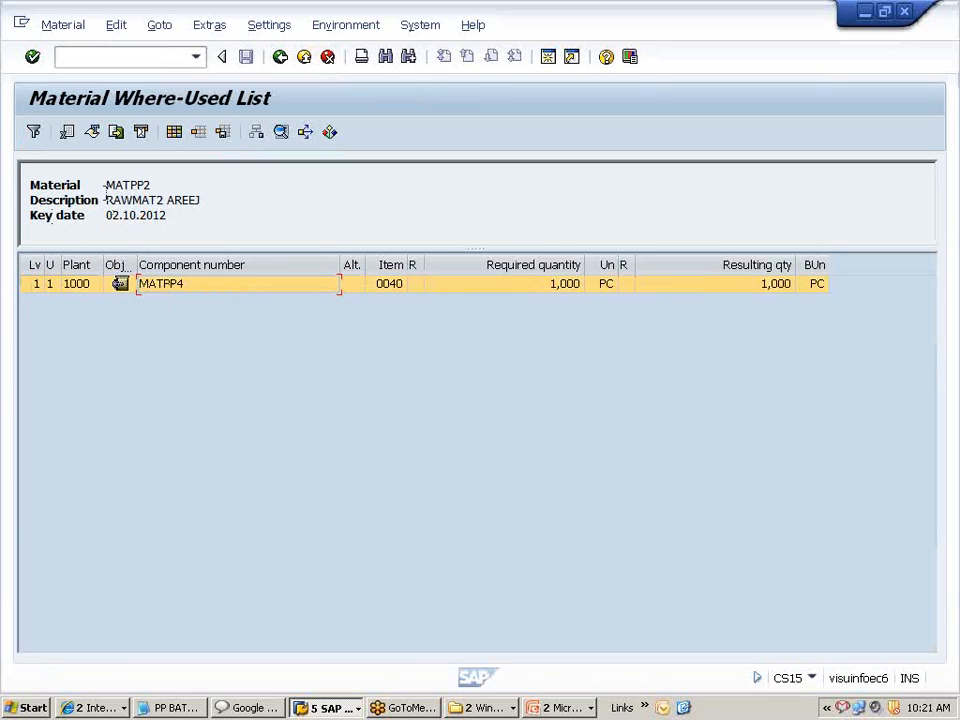
drag(163, 191, 79, 189)
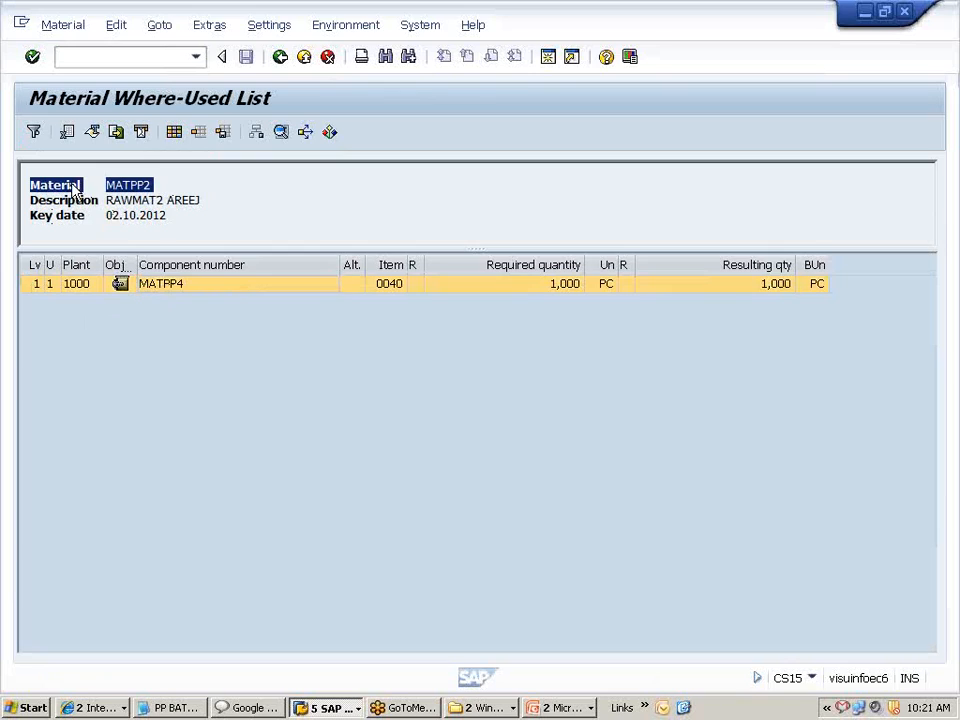
- Display the MATPP2 where-used list once more from its initial screen, and leave CS15 for the SAP Easy Access menu
click(280, 58)
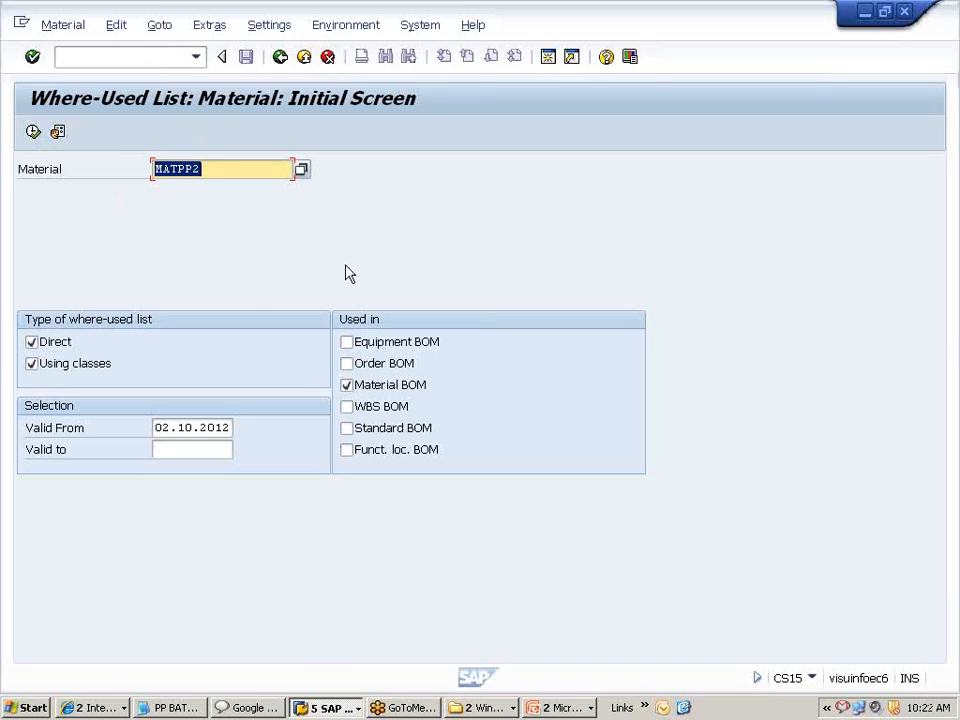
click(34, 132)
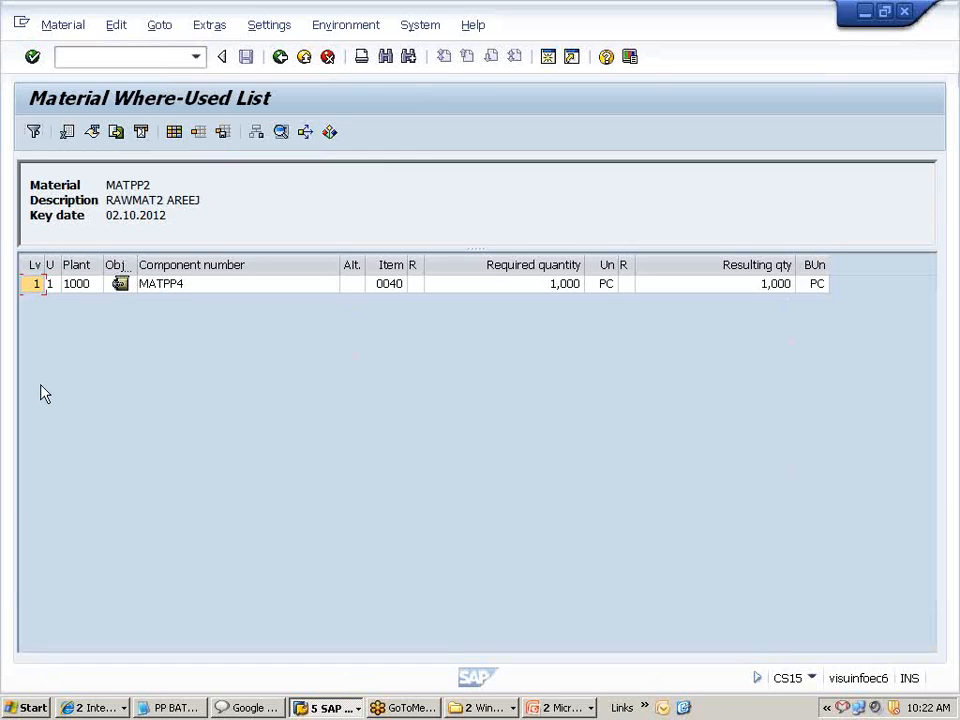
click(283, 58)
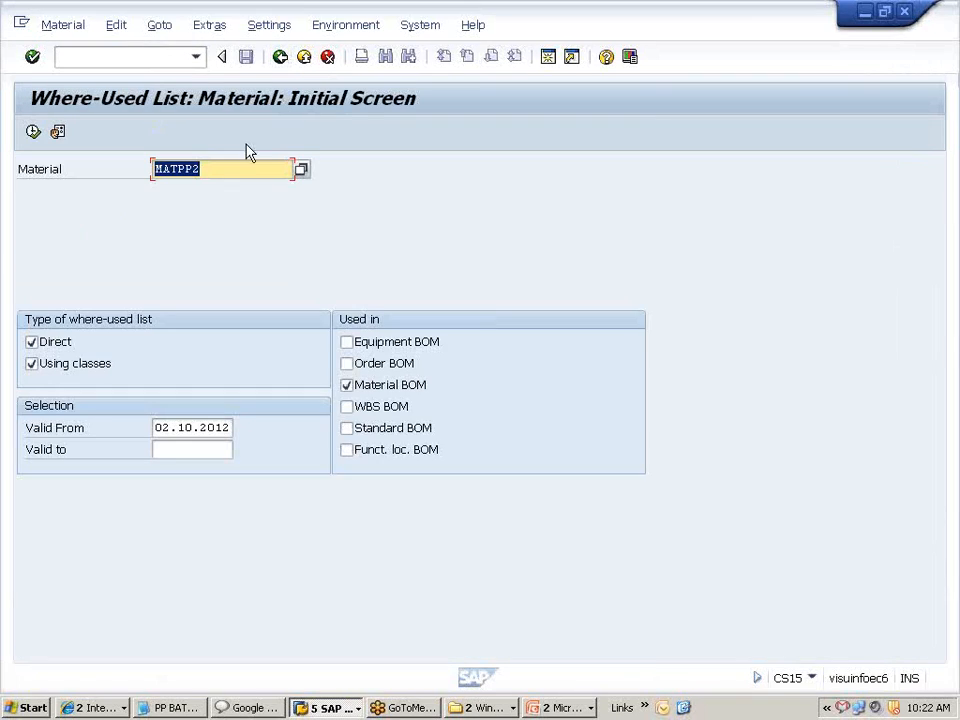
click(280, 57)
- Collapse the Material BOM, BOM Explosion, Reporting, Bill of Material and Extras folders, along with their parent Bills of Material folder
scroll(362, 553, down, 2)
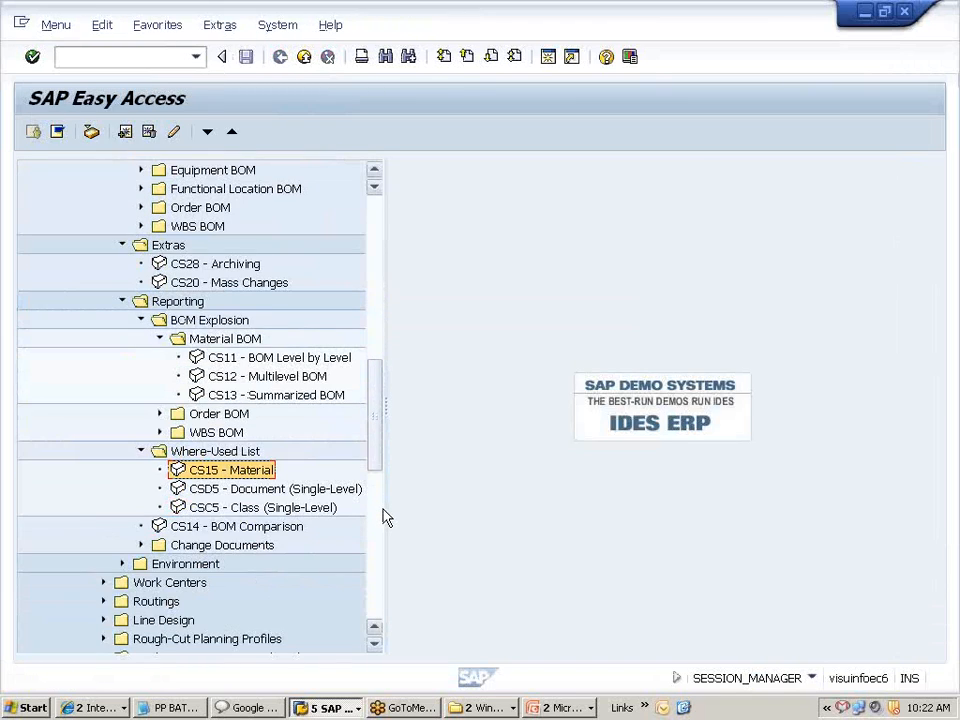
scroll(387, 517, up, 6)
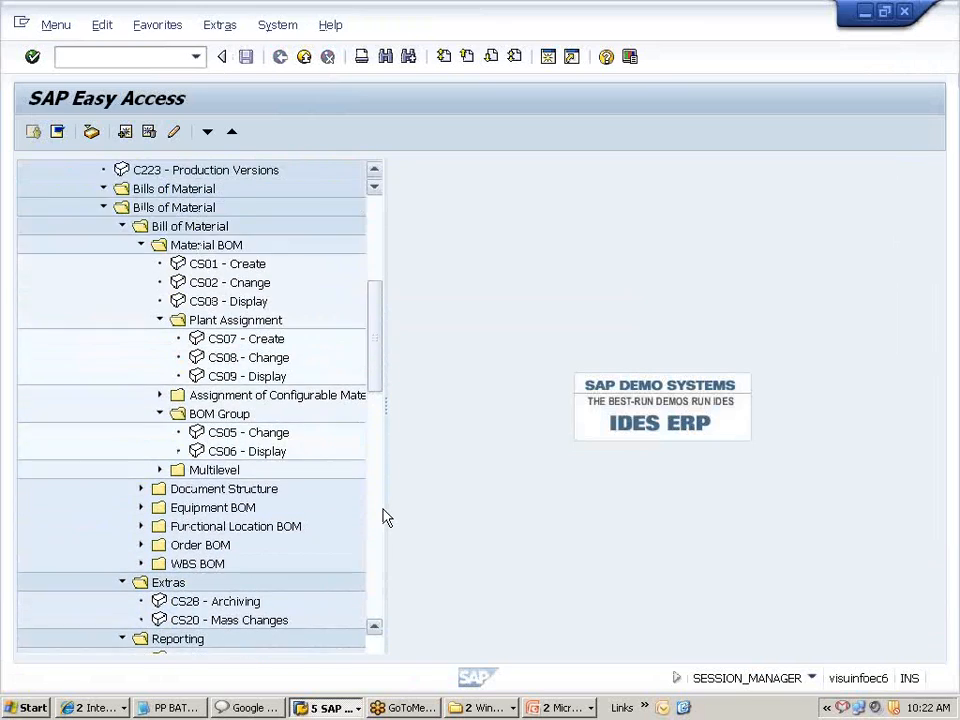
scroll(387, 517, up, 1)
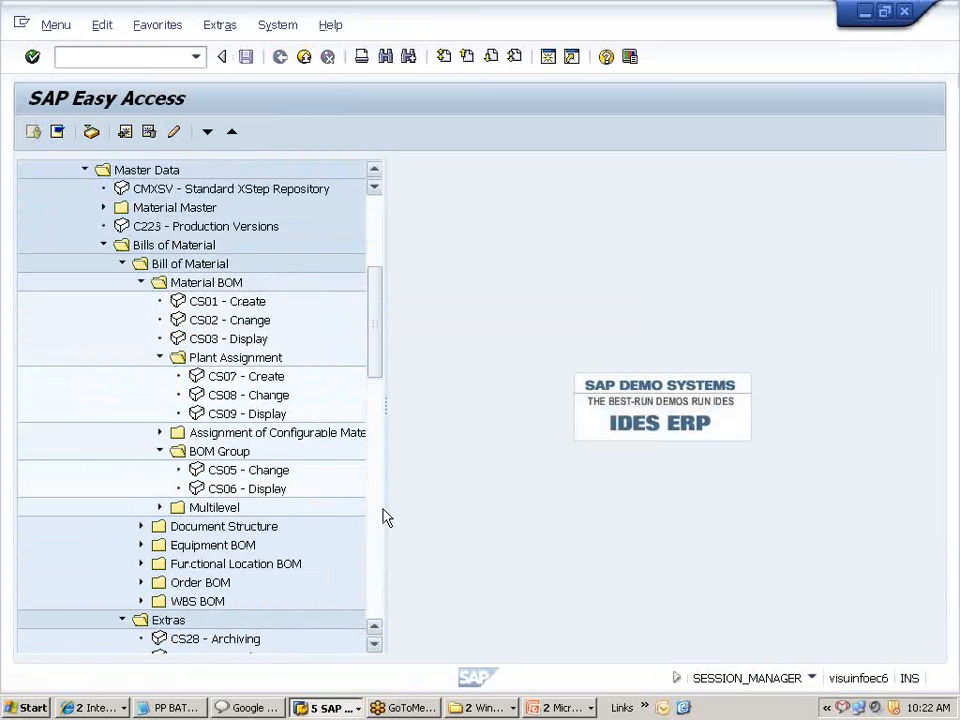
click(159, 357)
click(141, 282)
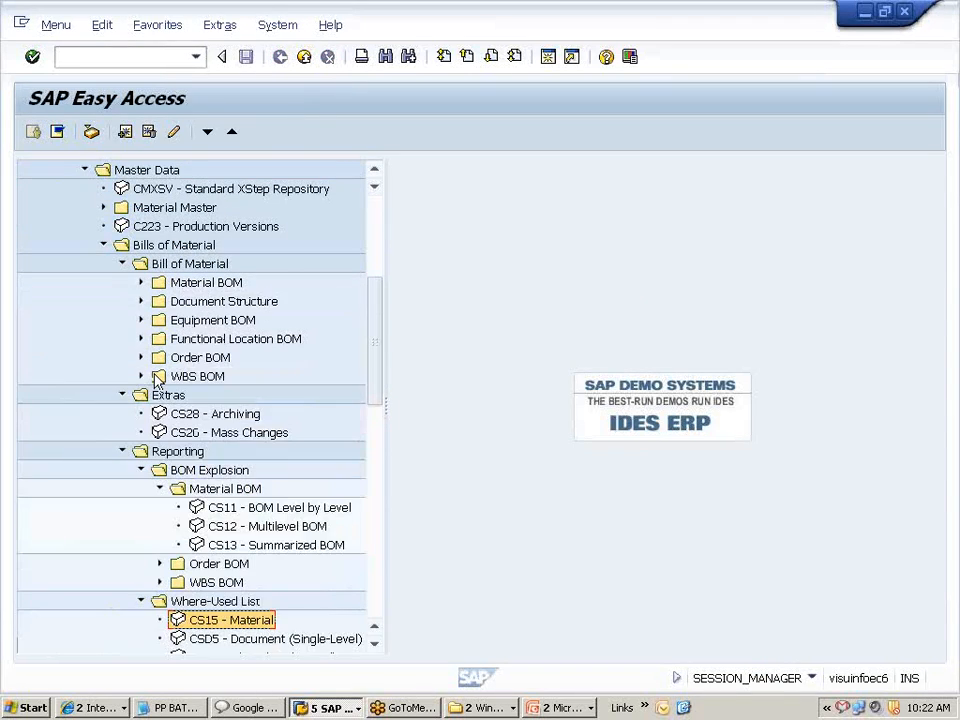
click(141, 471)
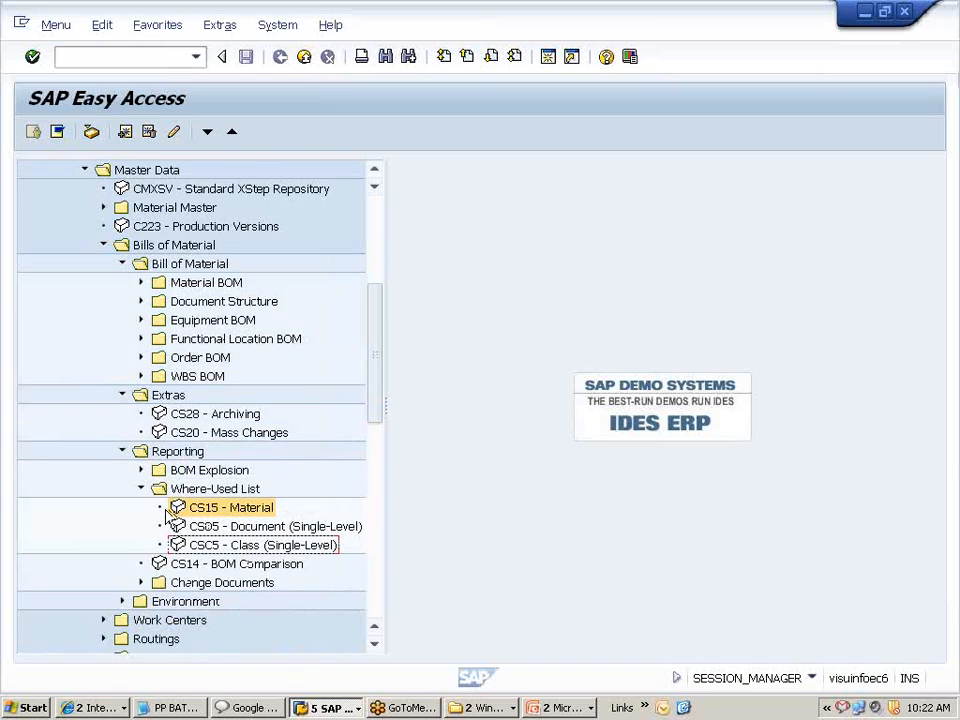
click(122, 452)
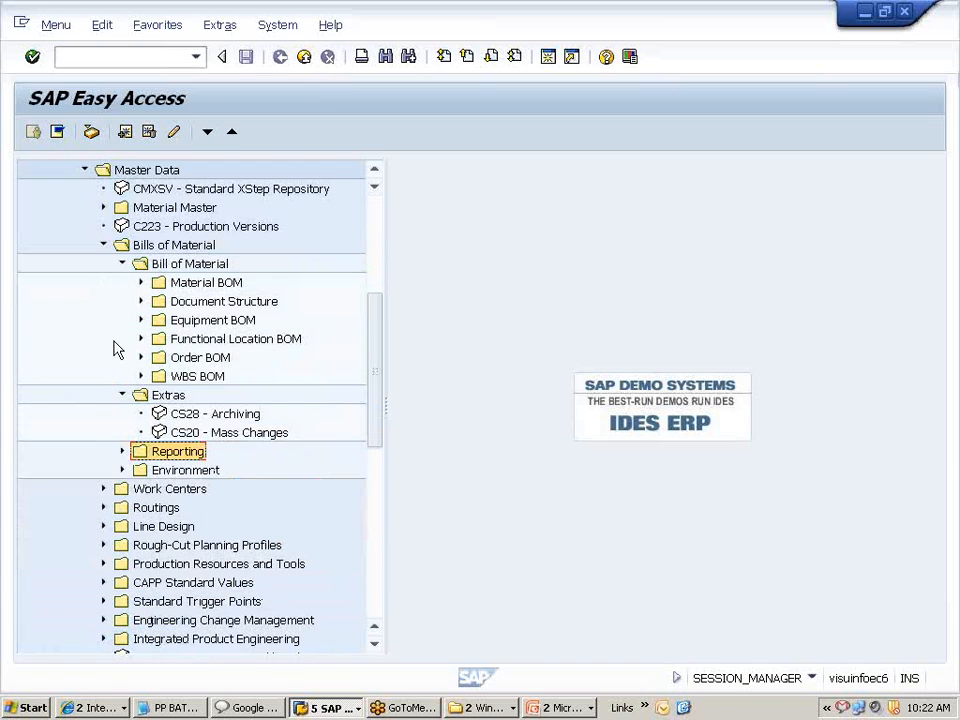
click(121, 264)
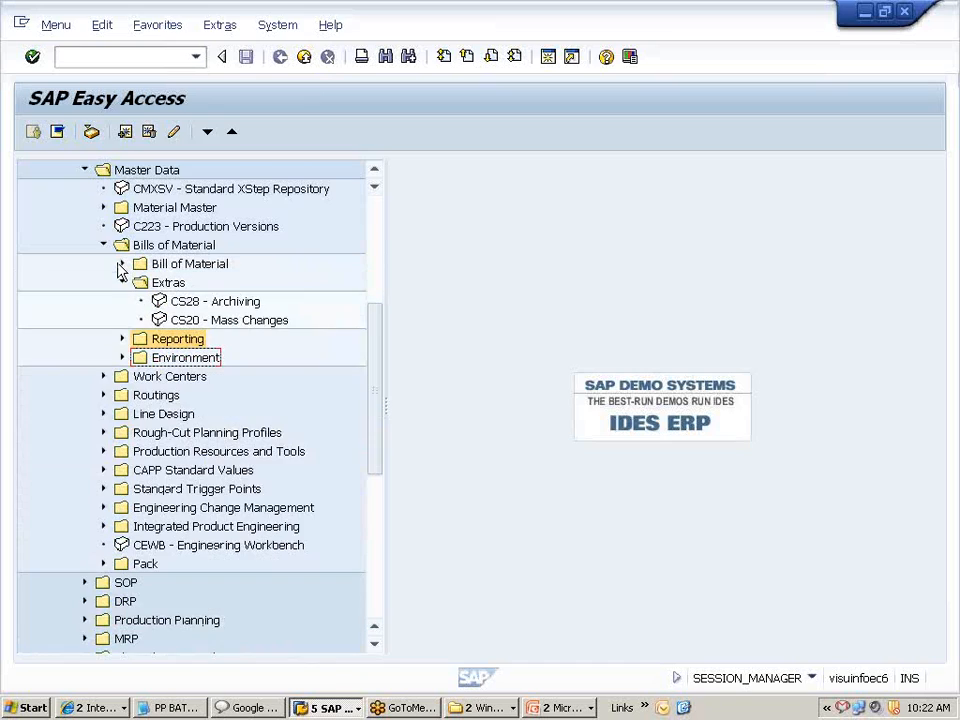
click(122, 282)
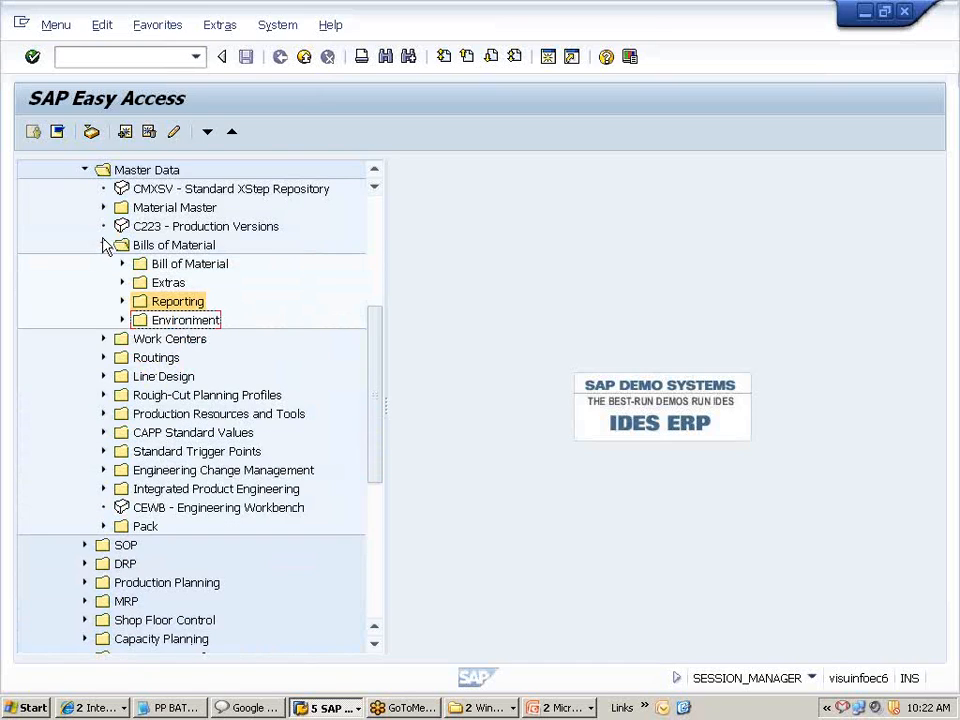
click(103, 245)
scroll(193, 397, up, 2)
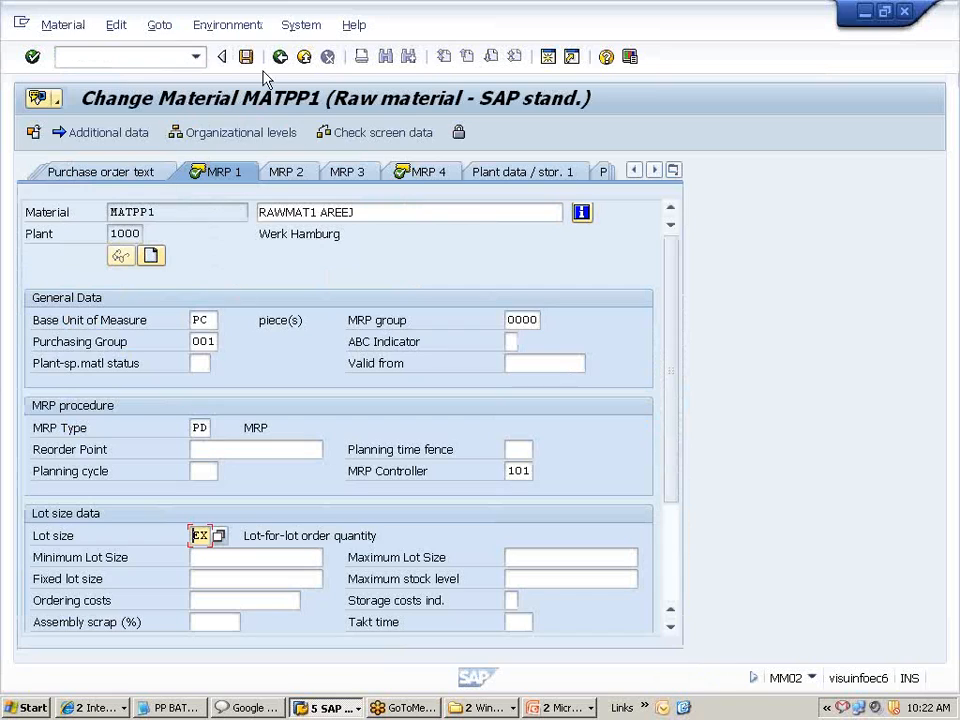
- Leave the Change Material transaction for MATPP1 and open the SAP Customizing Implementation Guide through SPRO
click(280, 57)
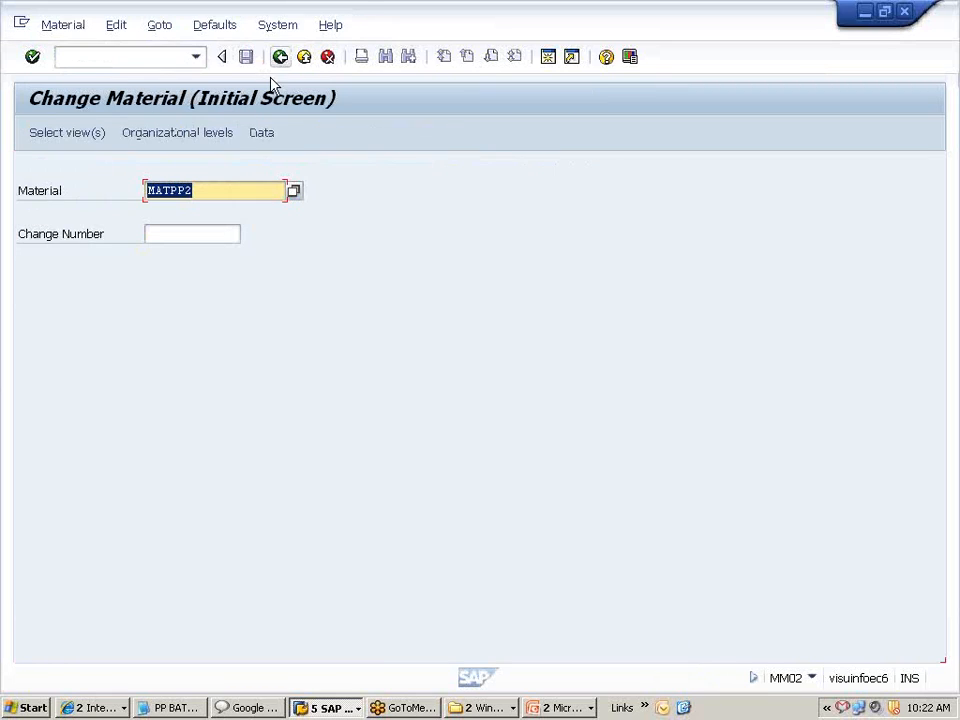
click(280, 57)
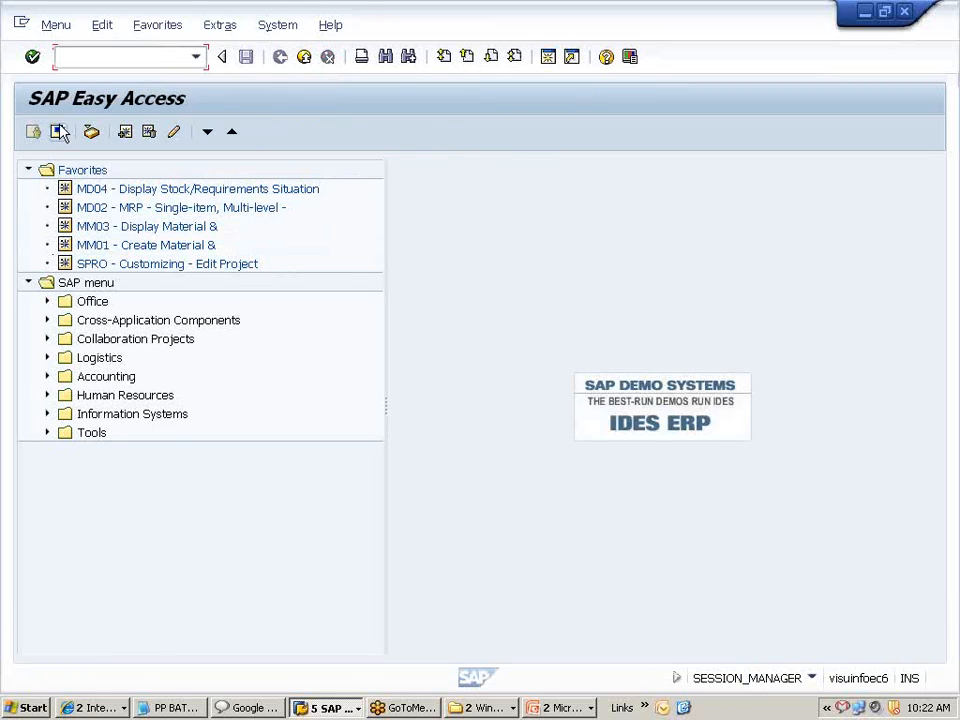
double_click(101, 264)
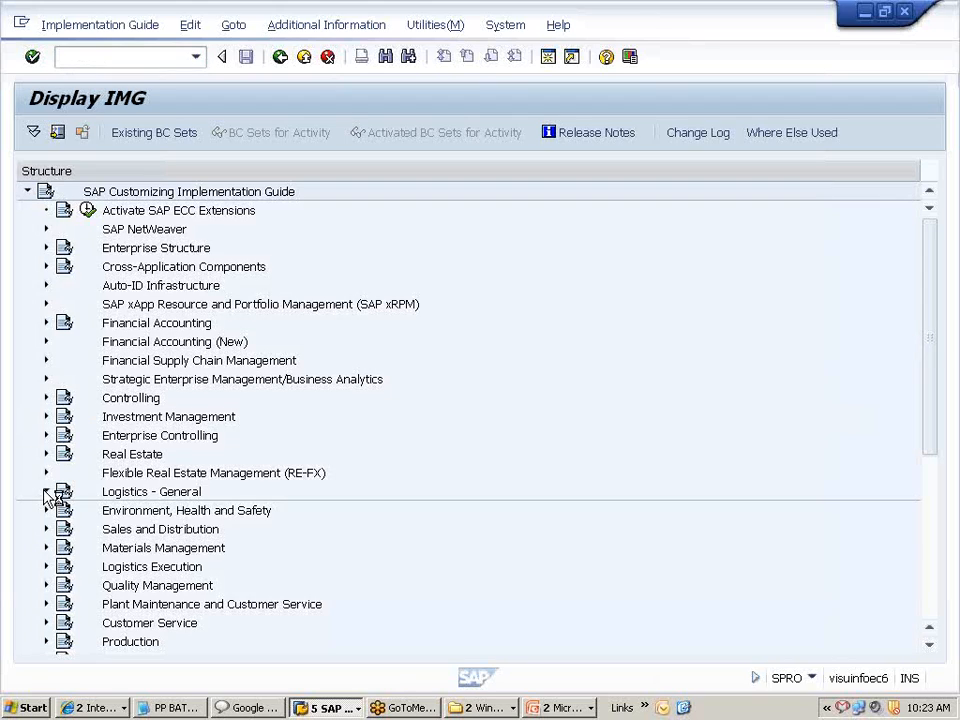
click(45, 492)
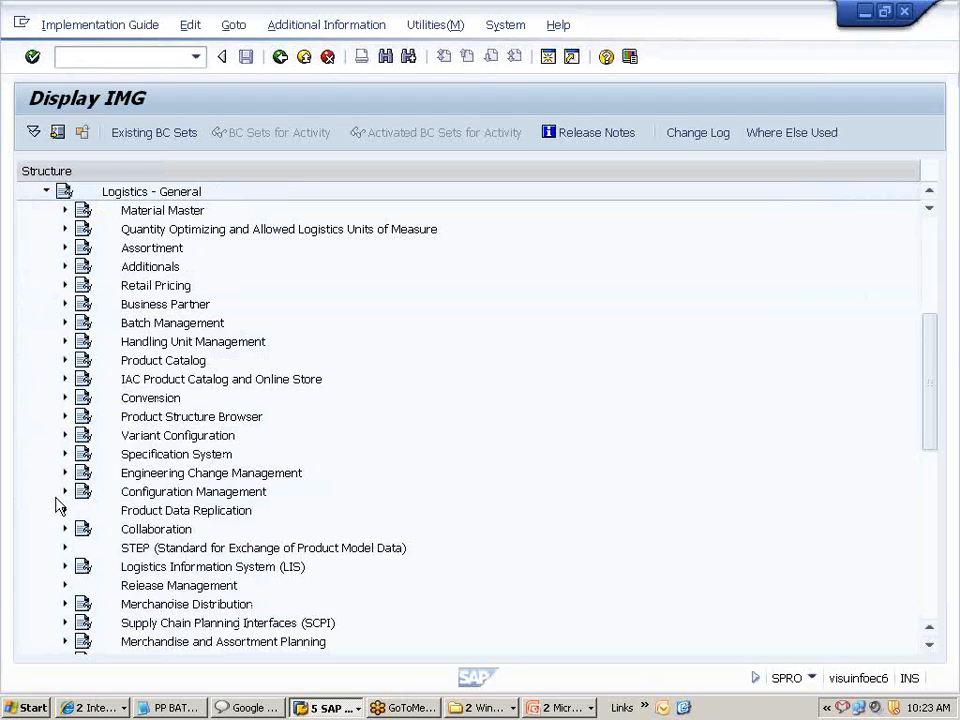
click(45, 191)
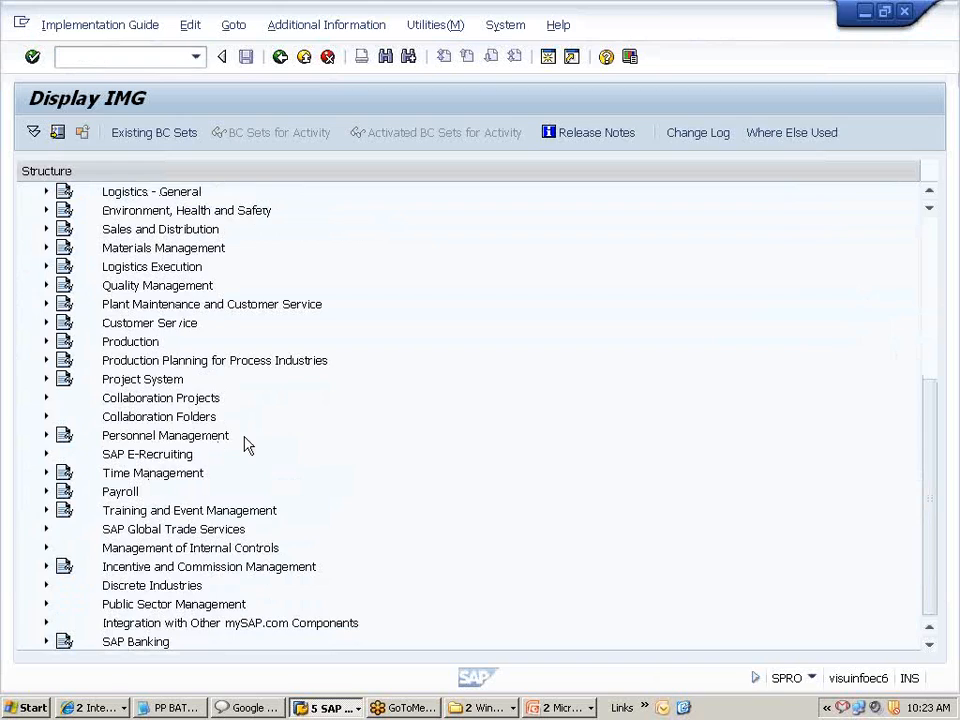
- Expand the Production, Basic Data, Bill of Material and Control Data for Bills of Material nodes in the implementation guide
click(45, 342)
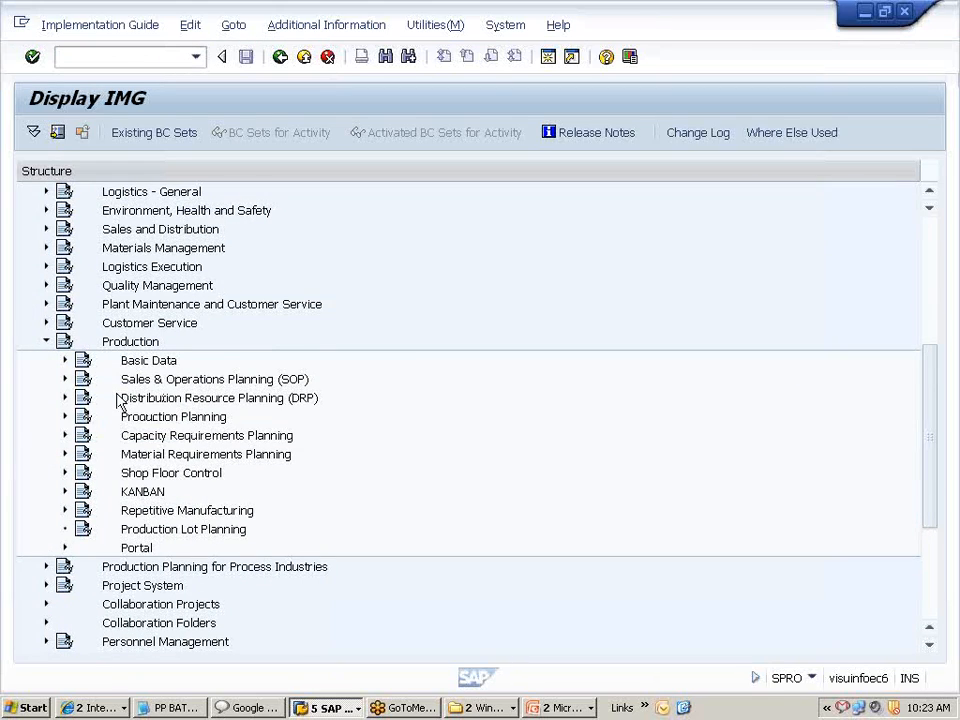
click(64, 360)
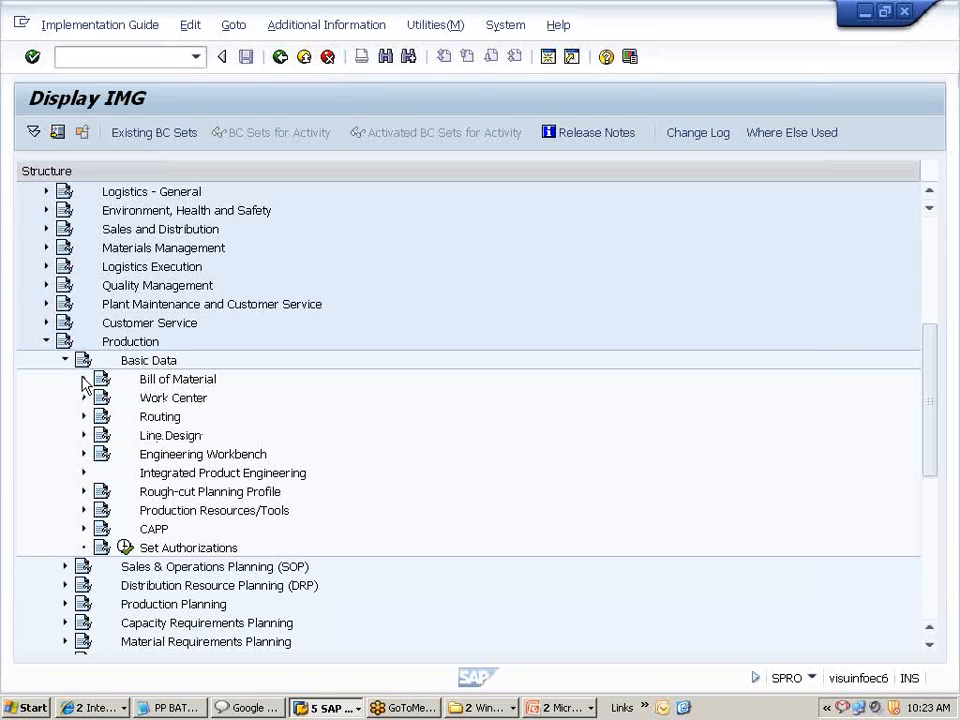
click(84, 379)
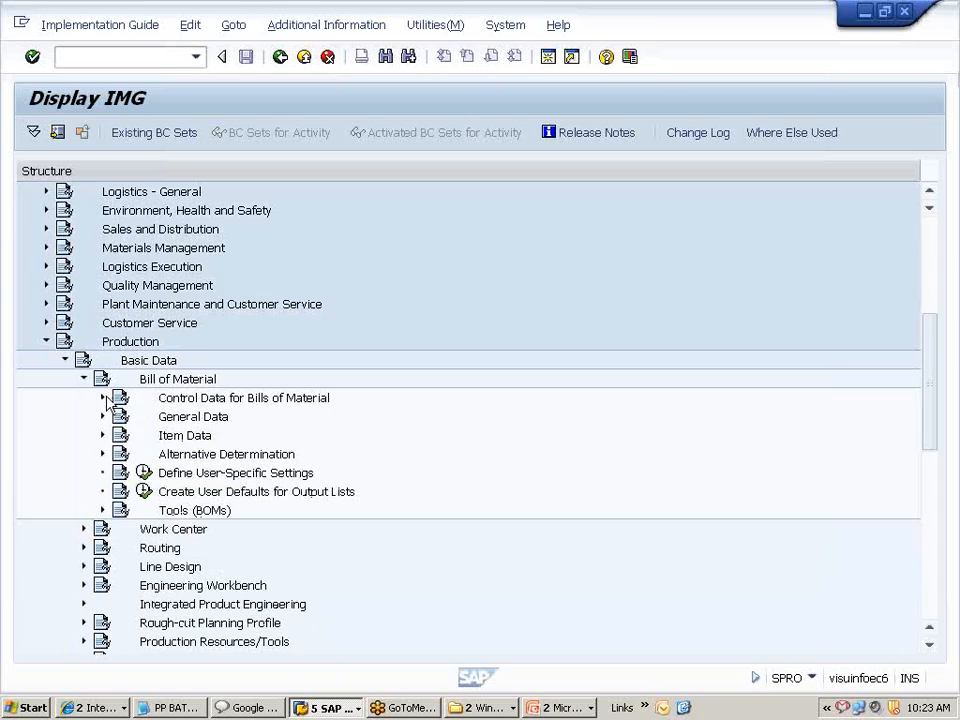
click(103, 398)
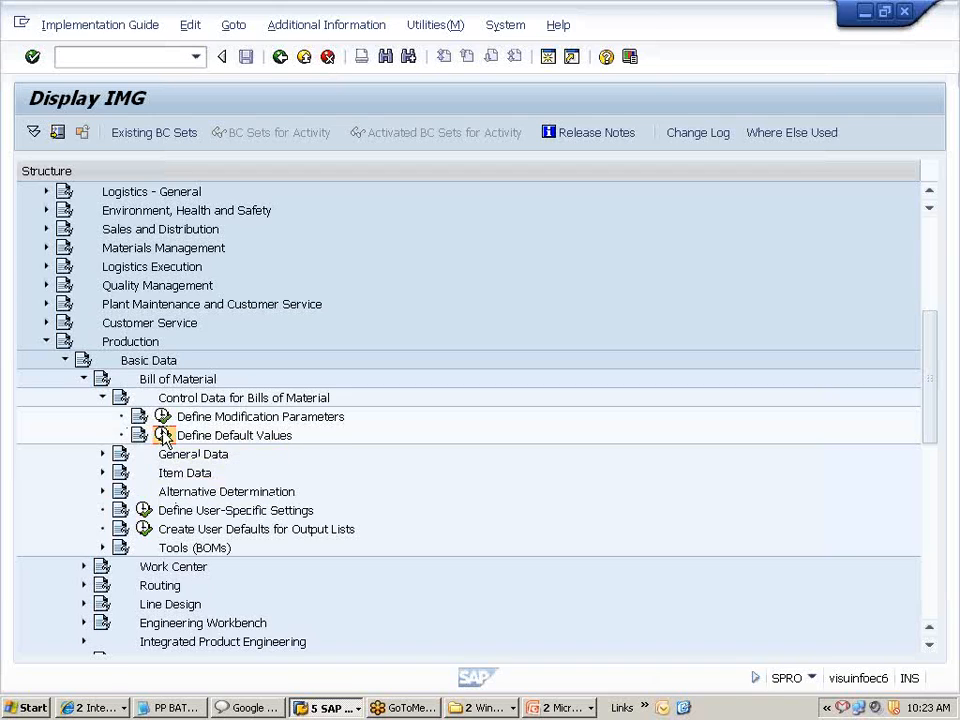
- Display the locked Define Default Values settings for BOMs and return to the implementation guide
click(163, 436)
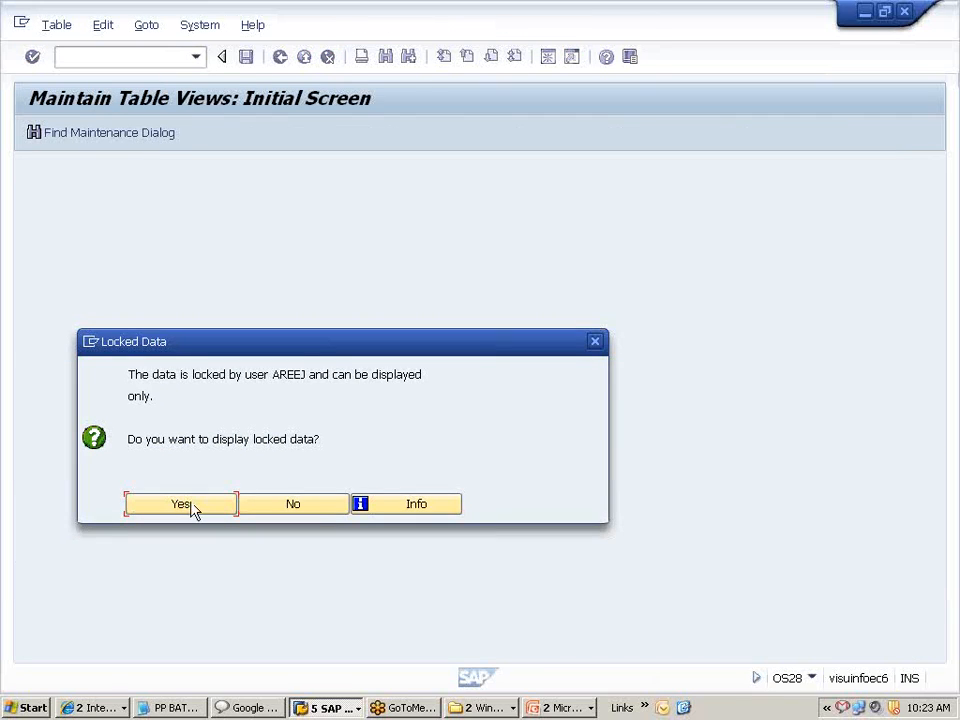
click(191, 507)
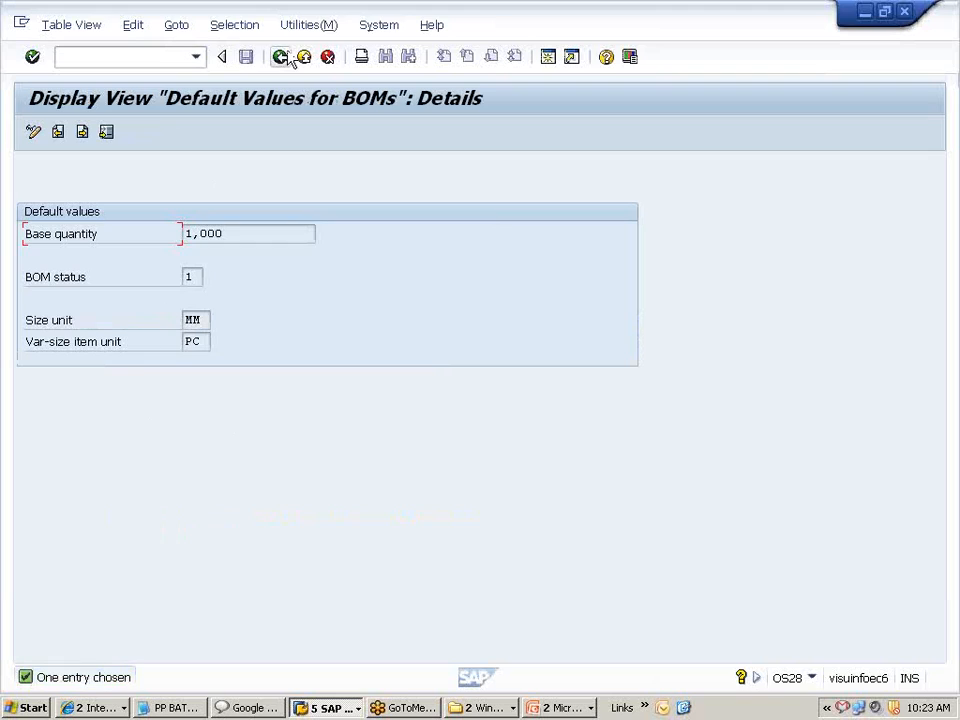
click(328, 58)
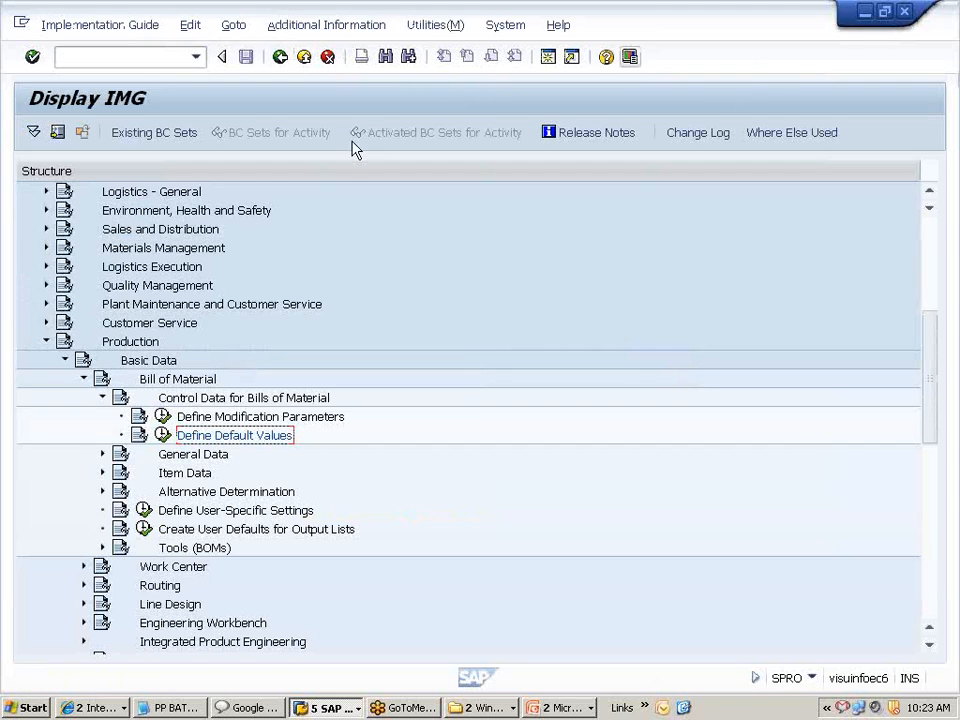
click(102, 398)
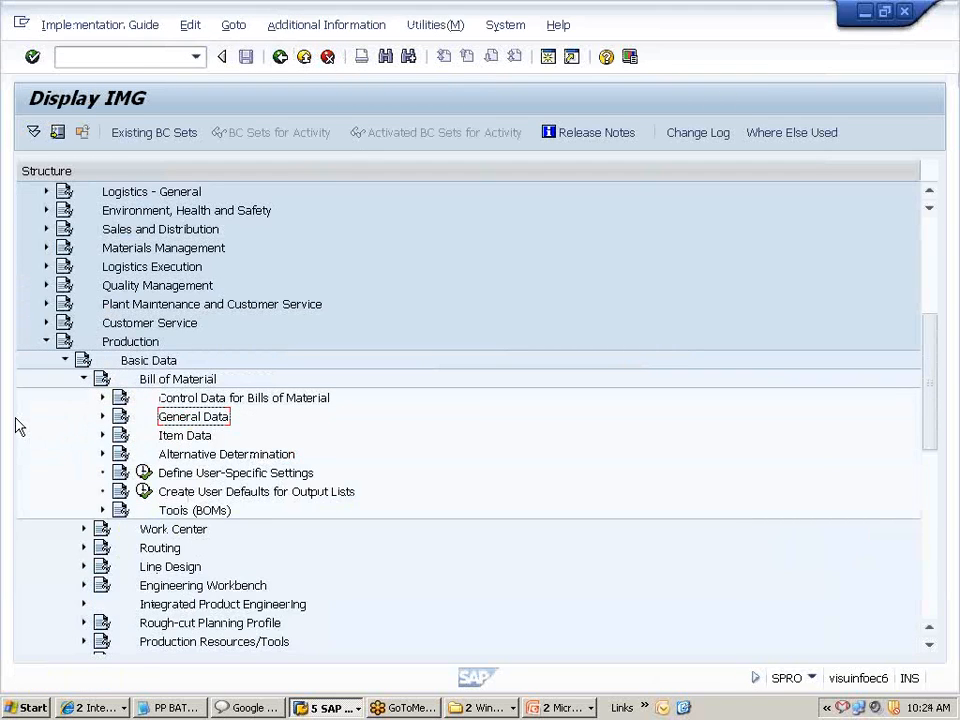
scroll(275, 544, down, 1)
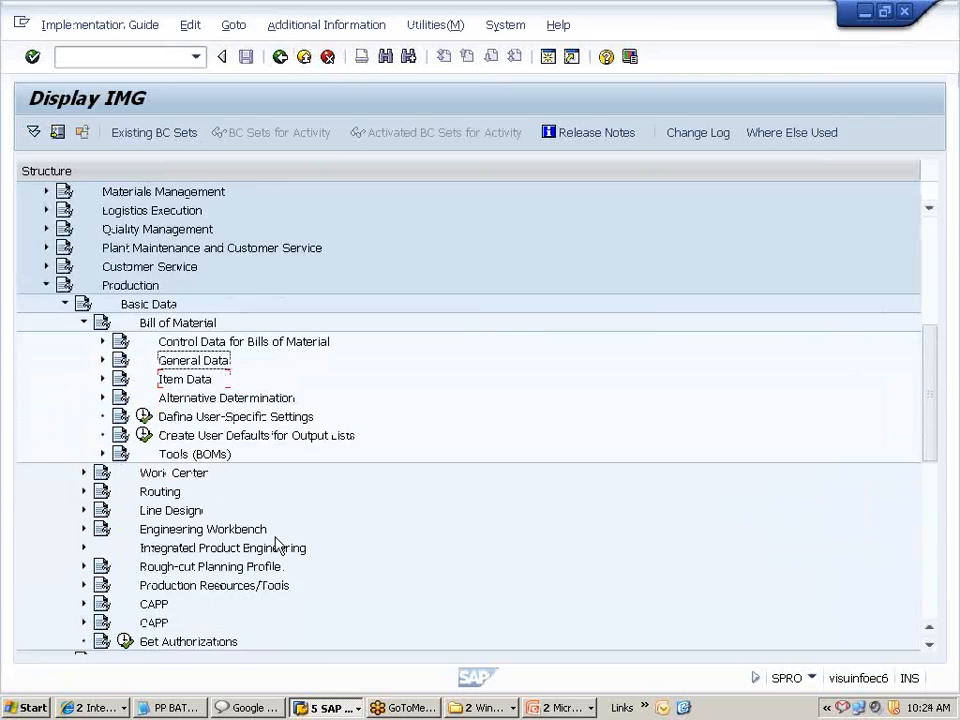
scroll(278, 543, up, 1)
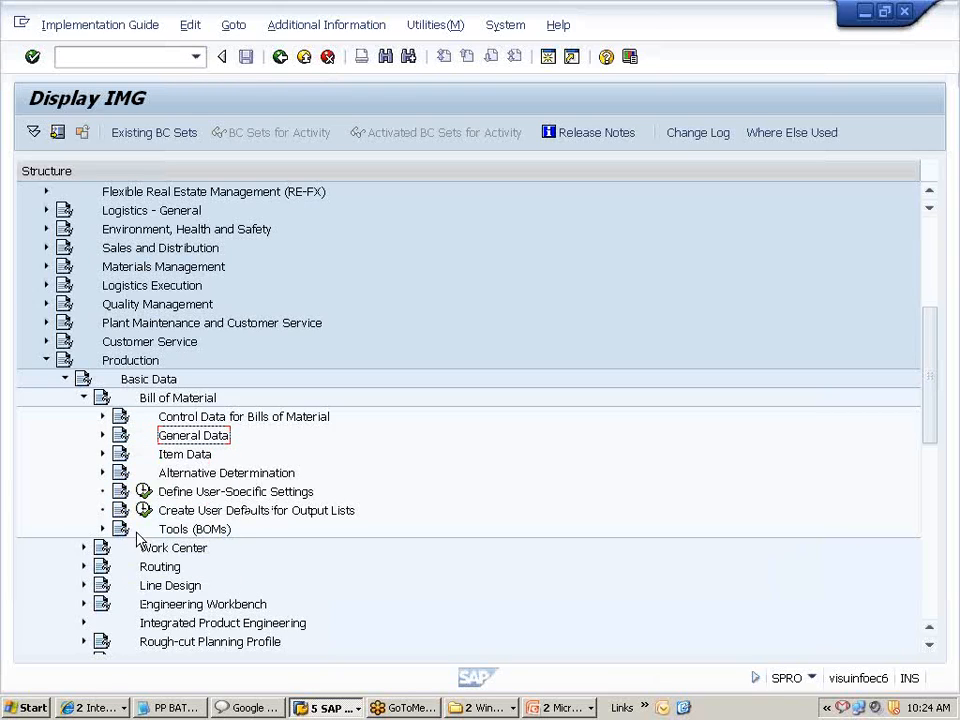
click(102, 416)
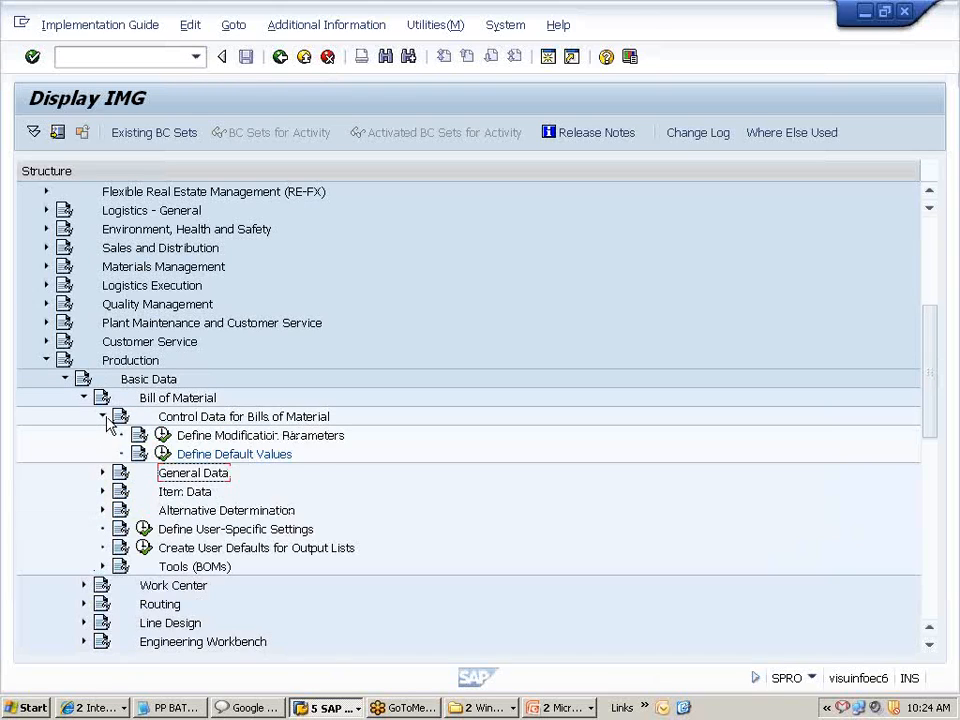
- Display the locked Define Modification Parameters settings for BOMs and return to the implementation guide
click(163, 454)
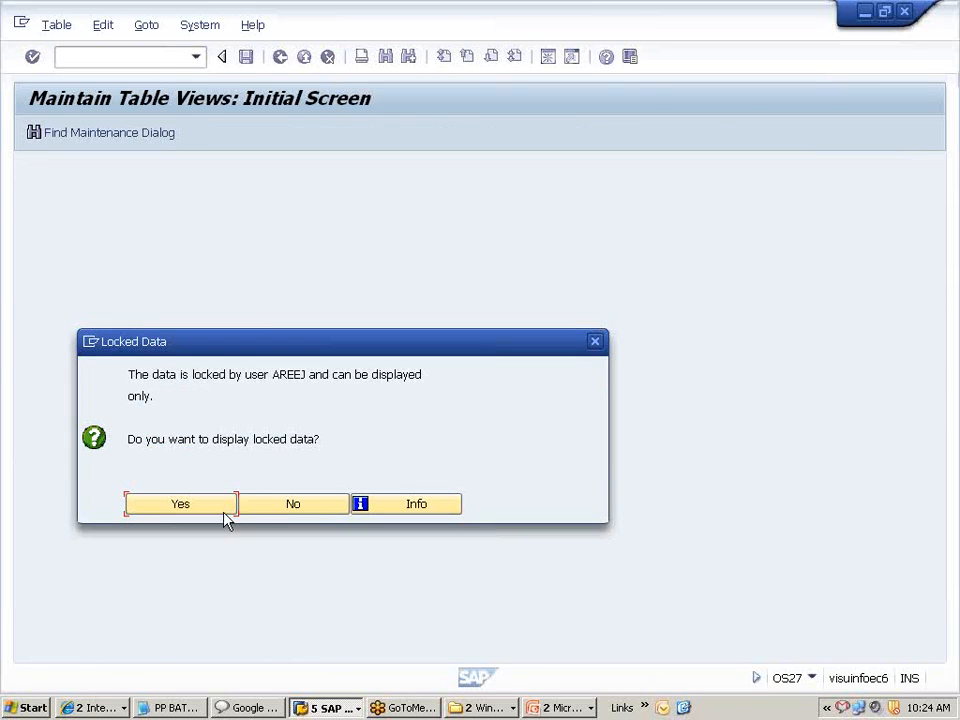
click(199, 508)
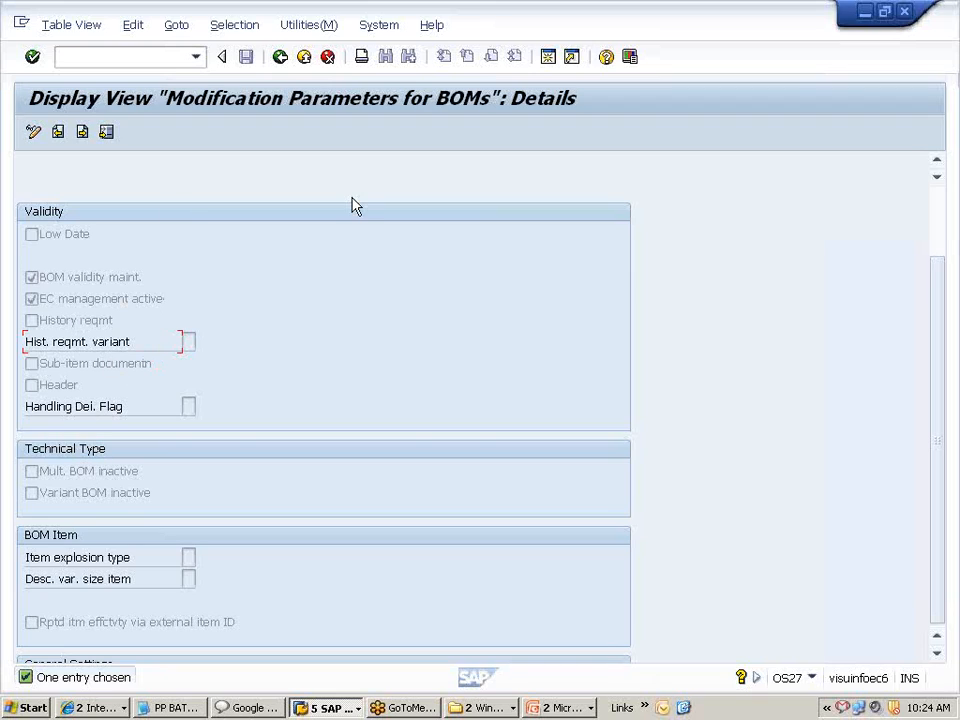
click(280, 57)
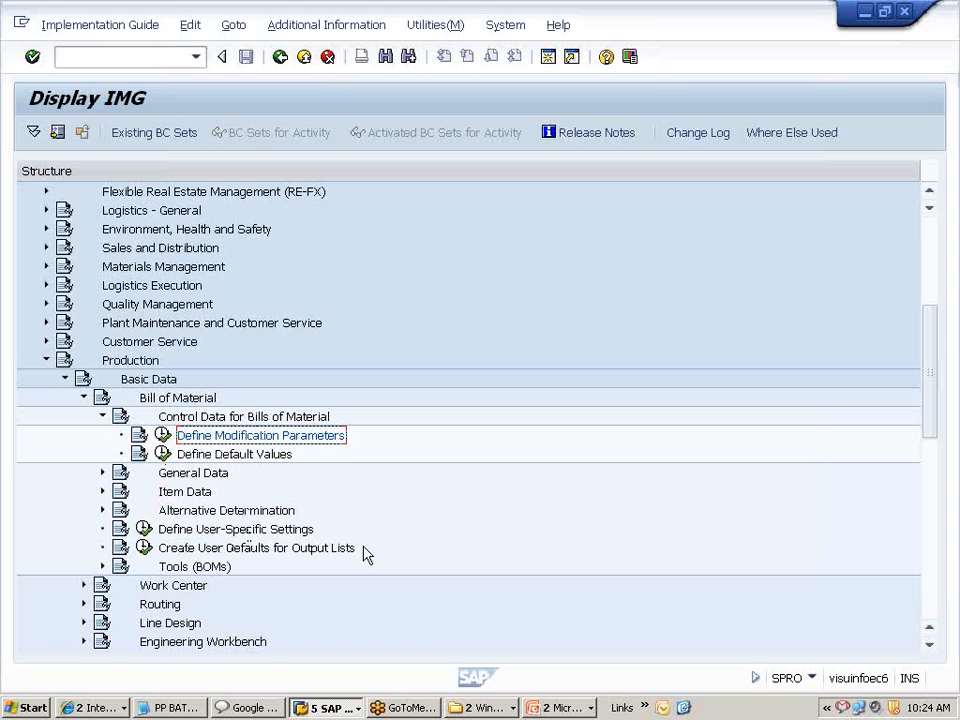
- Switch to the session holding the Default Values for BOMs change view and exit it to its implementation guide
click(322, 708)
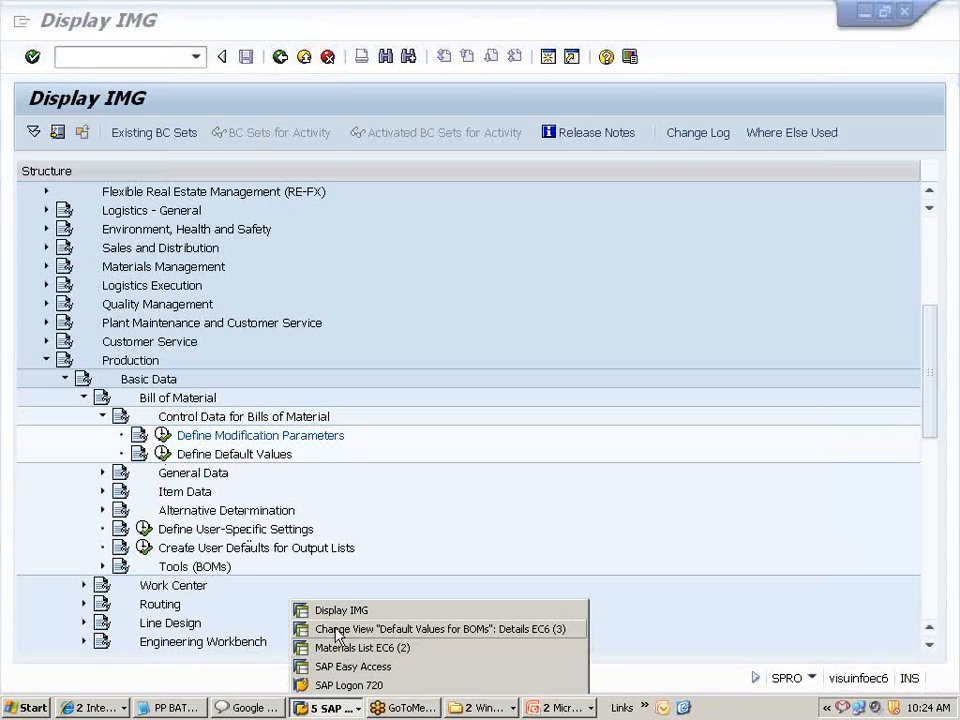
click(337, 630)
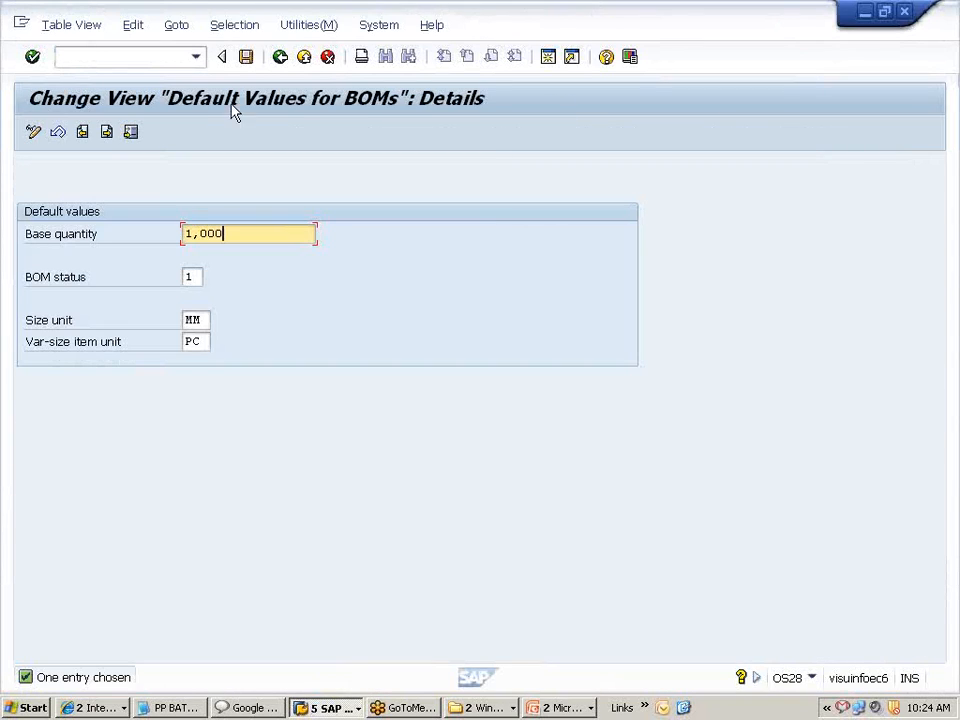
click(281, 58)
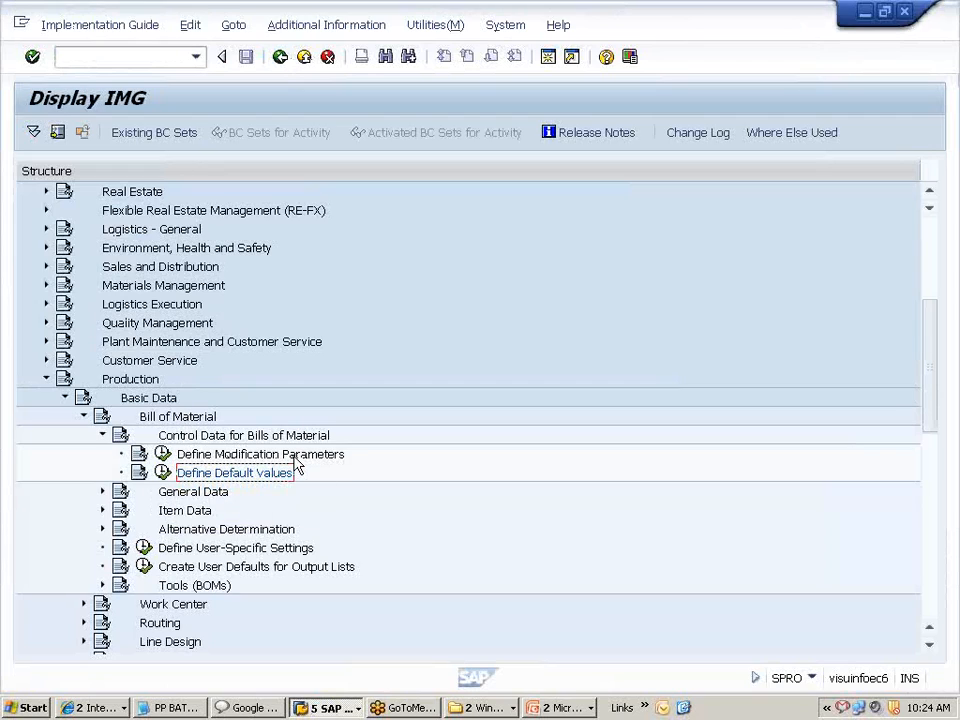
- Open Define Modification Parameters in change mode, examine its validity, technical type, BOM item and general settings, and leave it
click(163, 455)
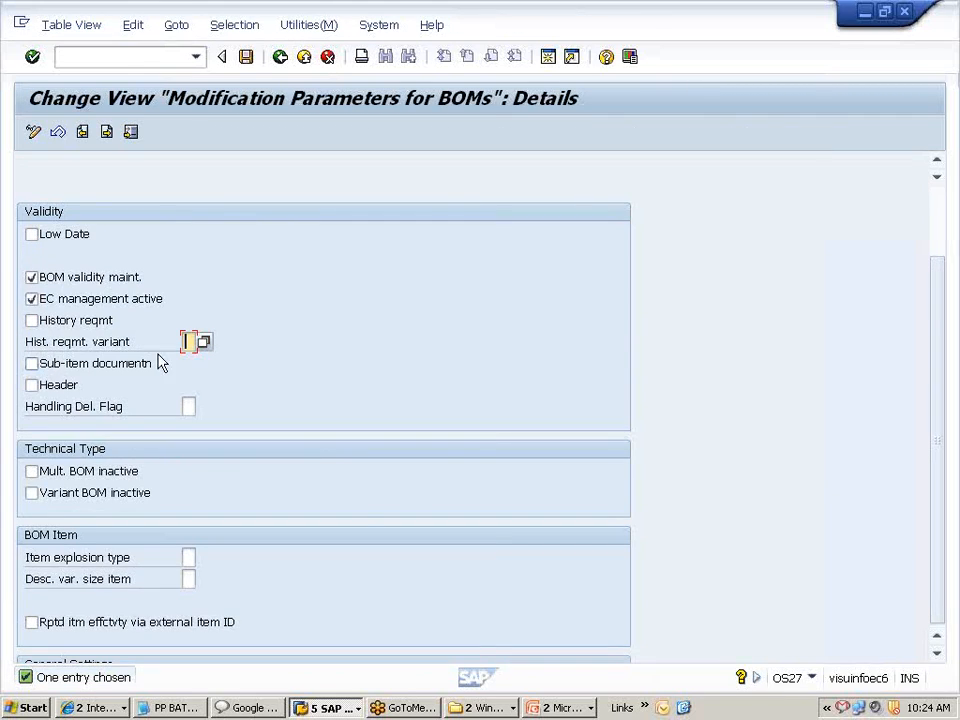
scroll(96, 418, down, 2)
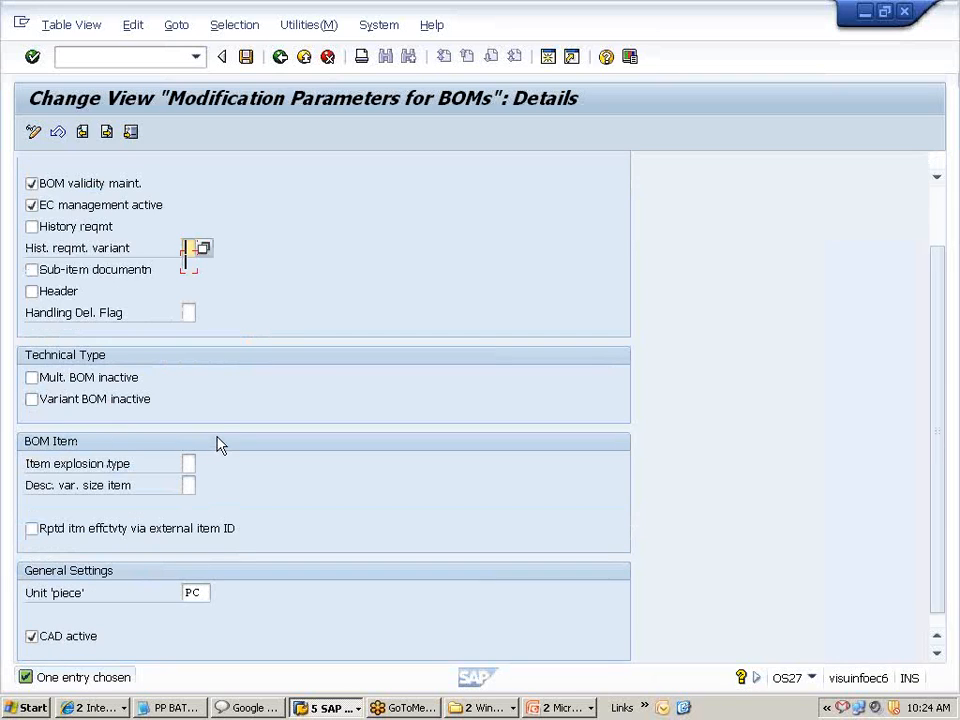
scroll(216, 445, up, 2)
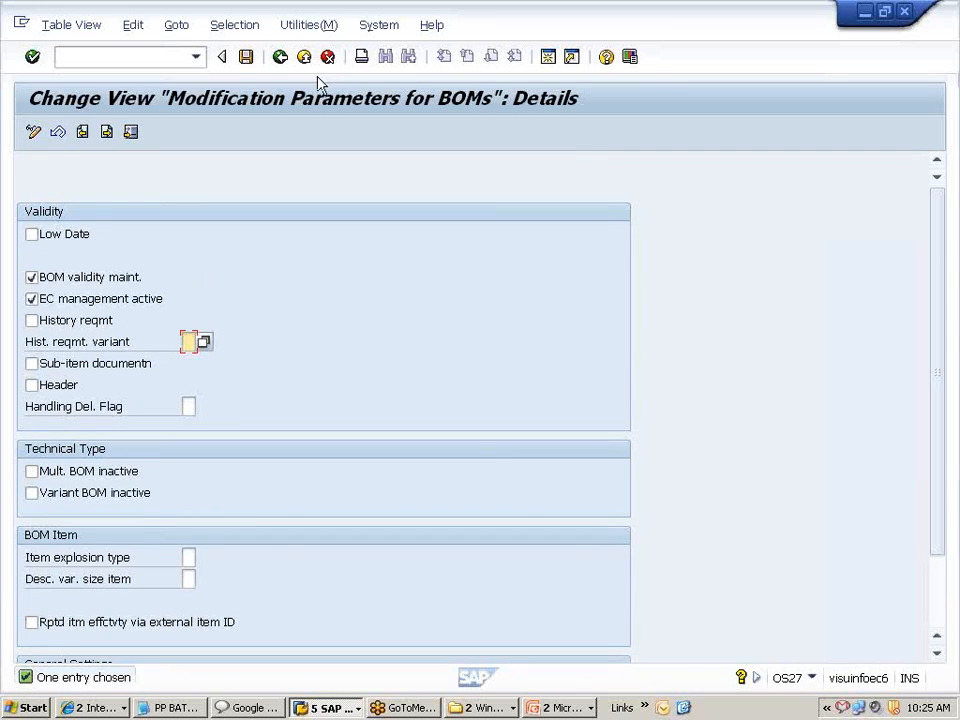
click(280, 56)
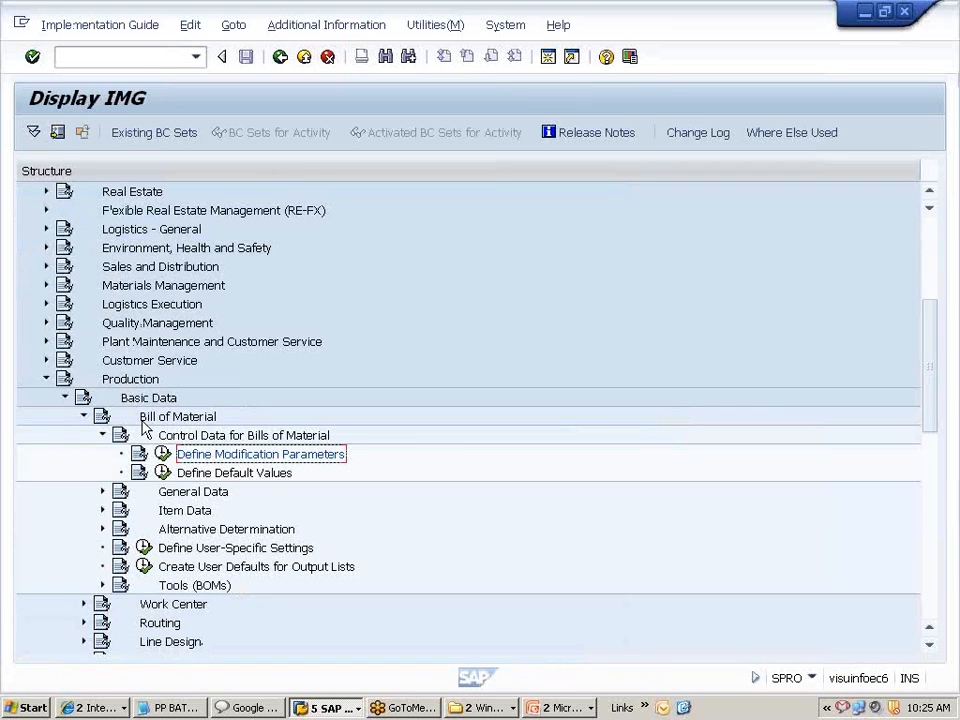
- Open Define Default Values in change mode and examine the base quantity, BOM status, size unit and variable-size item unit fields
click(164, 474)
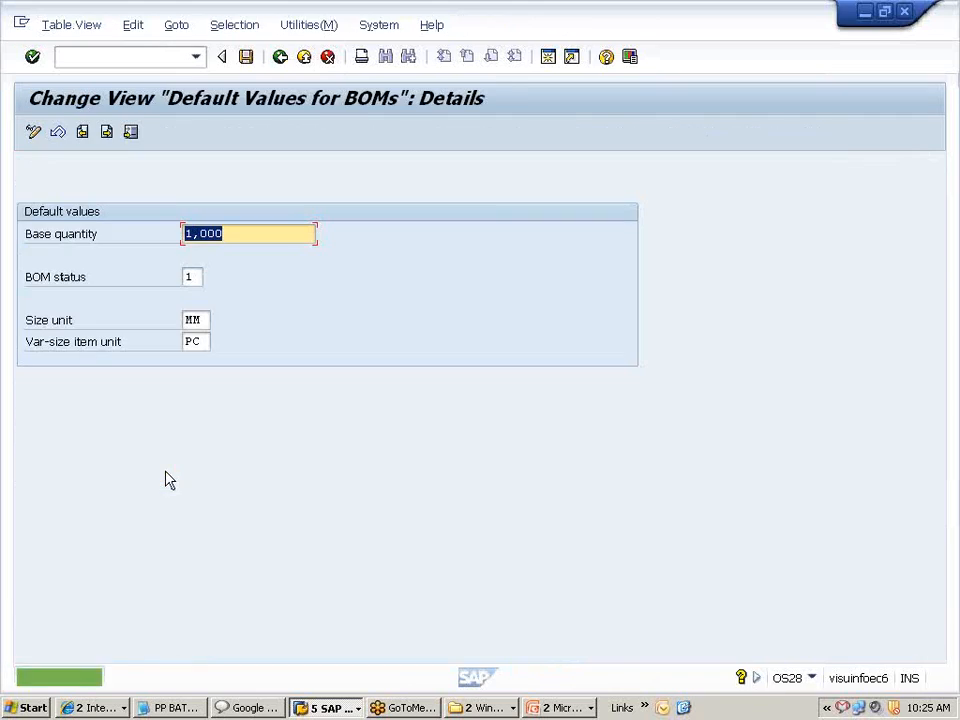
click(250, 234)
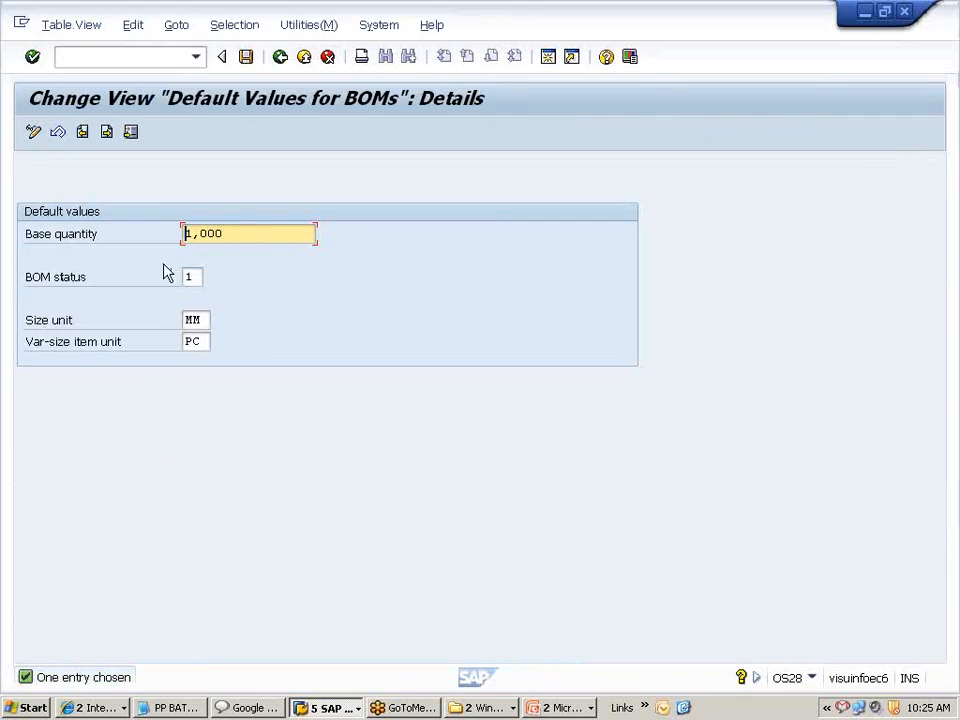
click(197, 277)
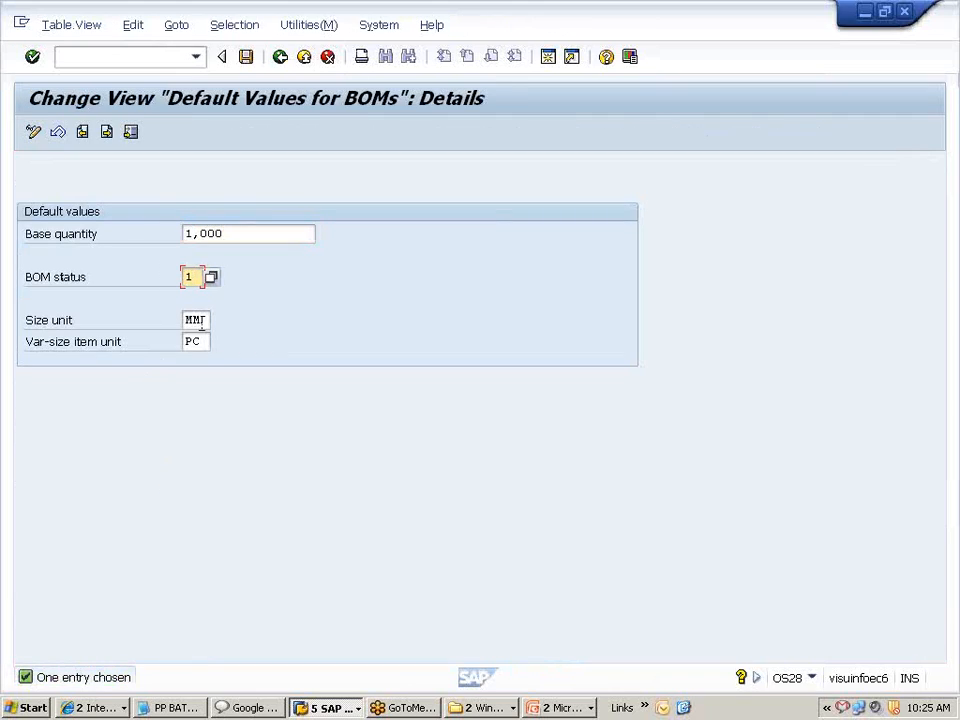
click(195, 320)
click(203, 342)
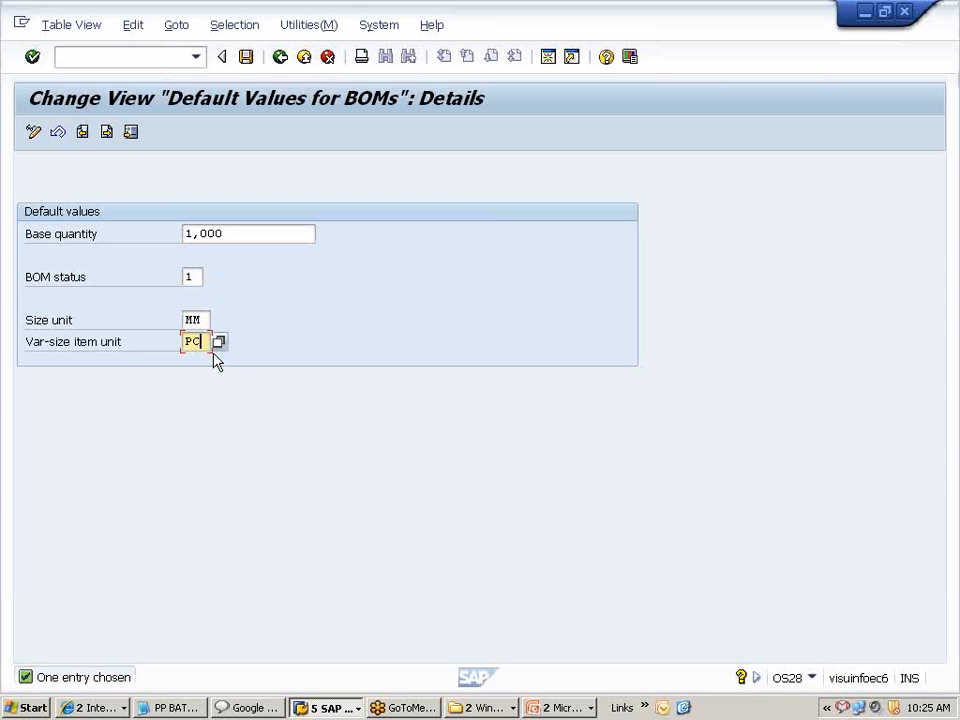
key(F3)
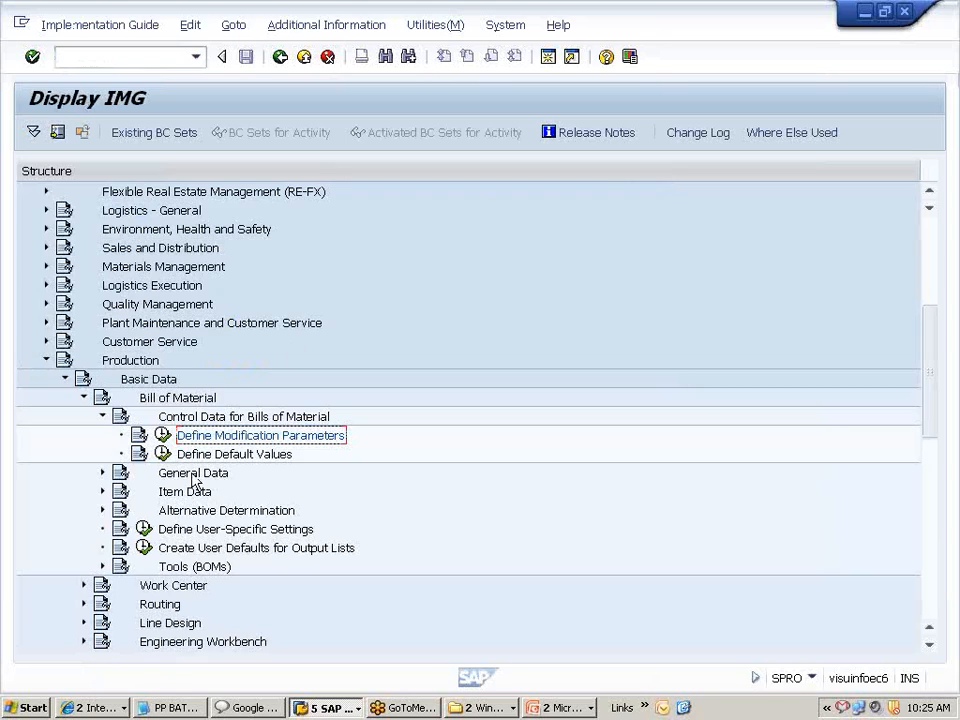
- Recheck the Default Values for BOMs view in its session and go back to the Display IMG session
click(325, 712)
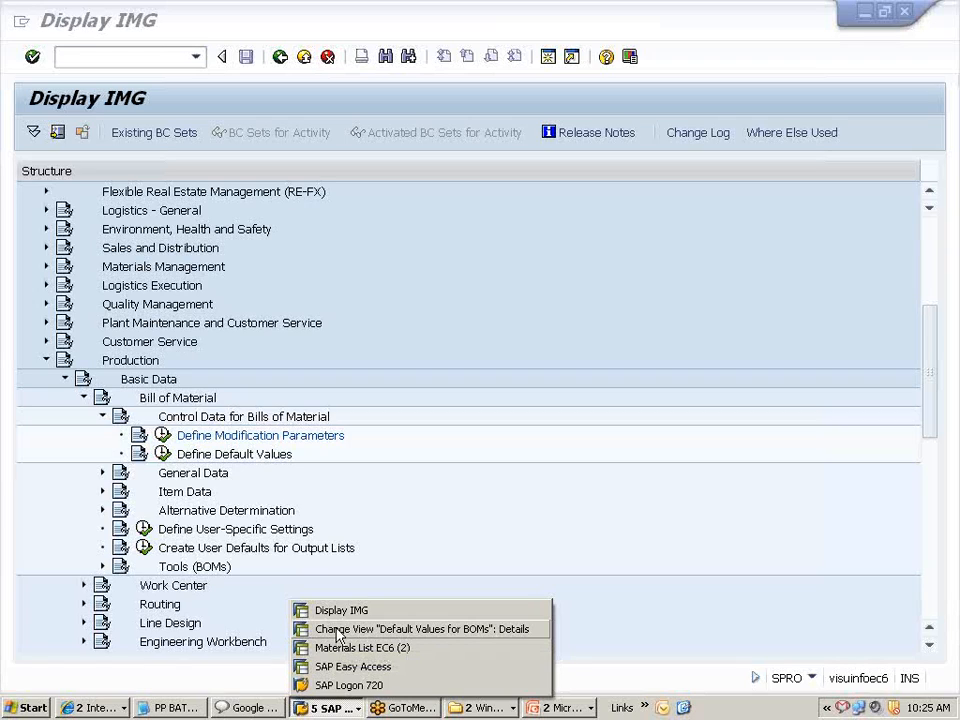
click(338, 632)
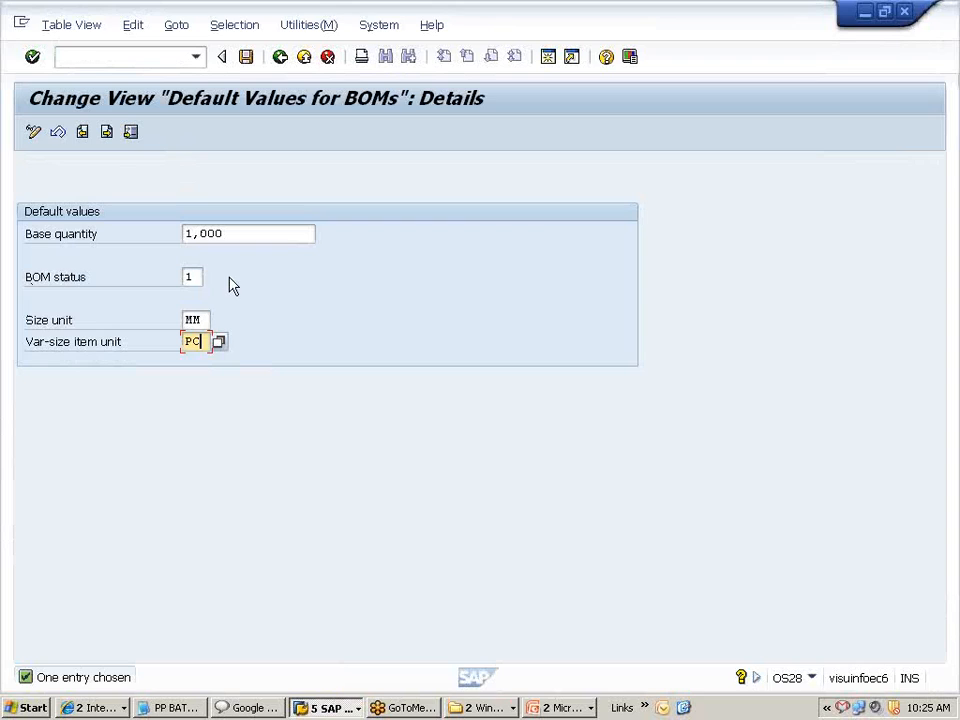
key(F3)
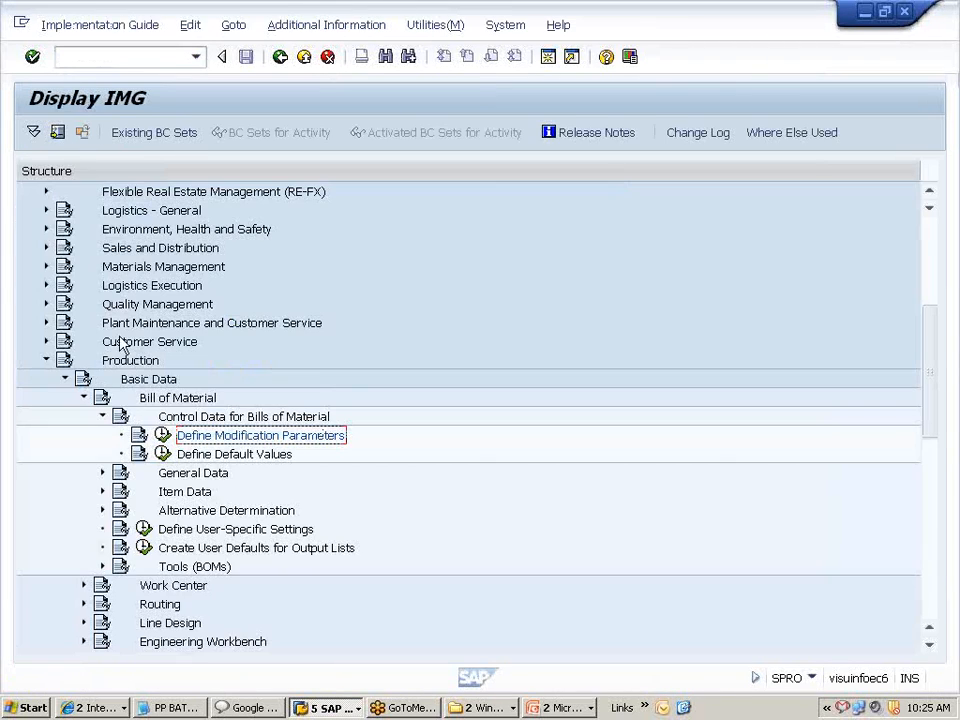
- Set the default base quantity for BOMs to 10 in the Default Values change view
key(alt+Tab)
click(232, 232)
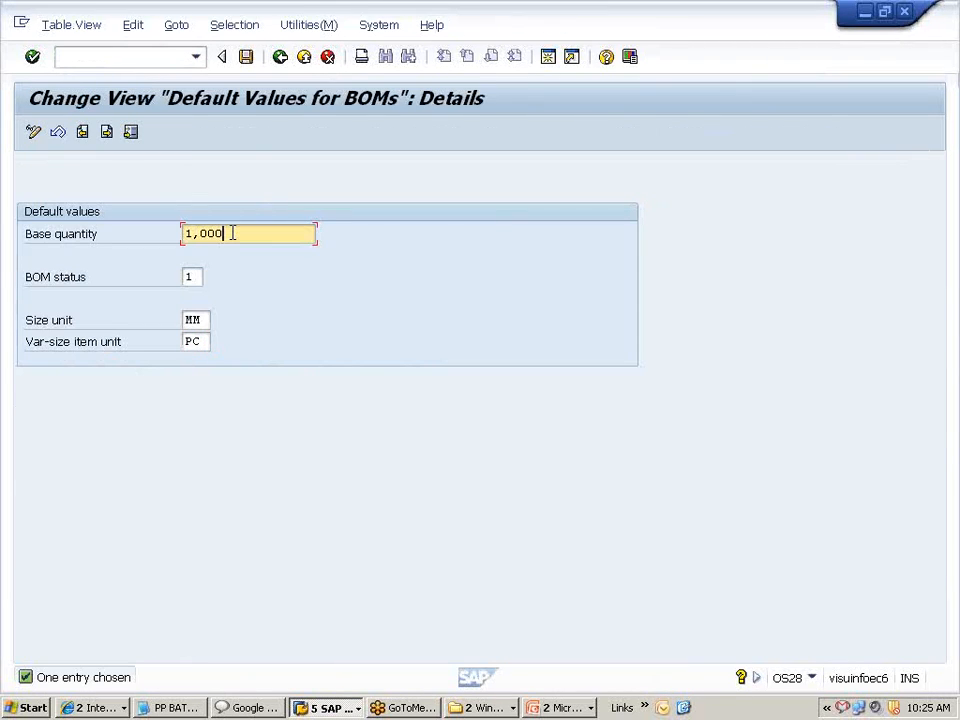
key(BackSpace)
key(BackSpace)
key(BackSpace)
key(BackSpace)
key(BackSpace)
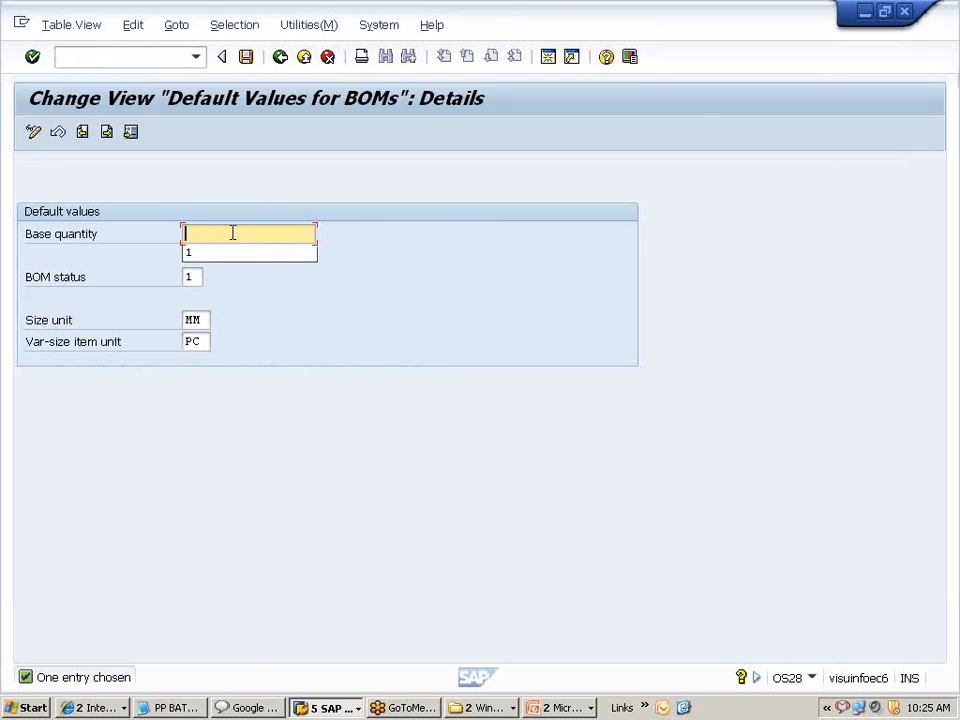
text(2)
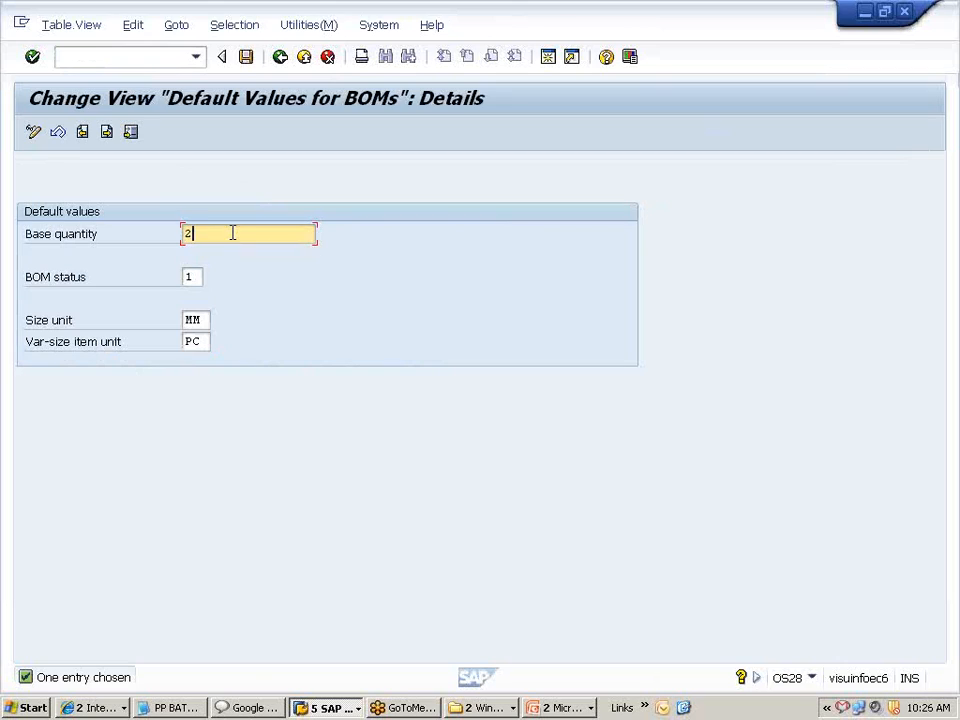
key(BackSpace)
text(10)
drag(232, 227, 152, 227)
- Save the default BOM base quantity of 10 under the PP CONFIGS customizing request and return to the Display IMG
key(alt+Tab)
key(alt+Tab)
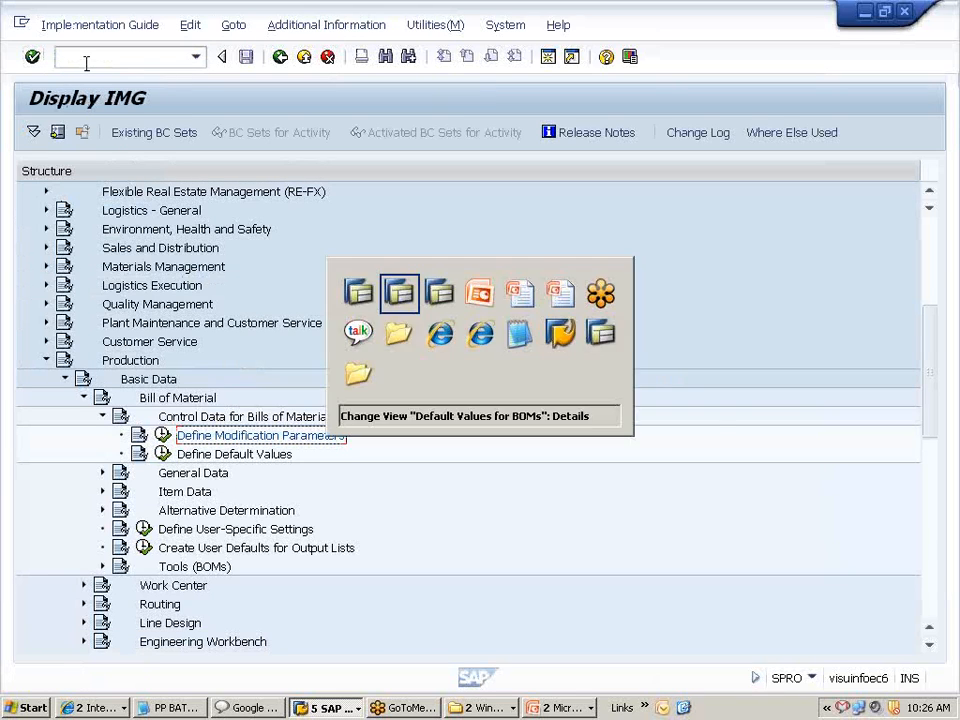
key(alt+Tab)
click(86, 57)
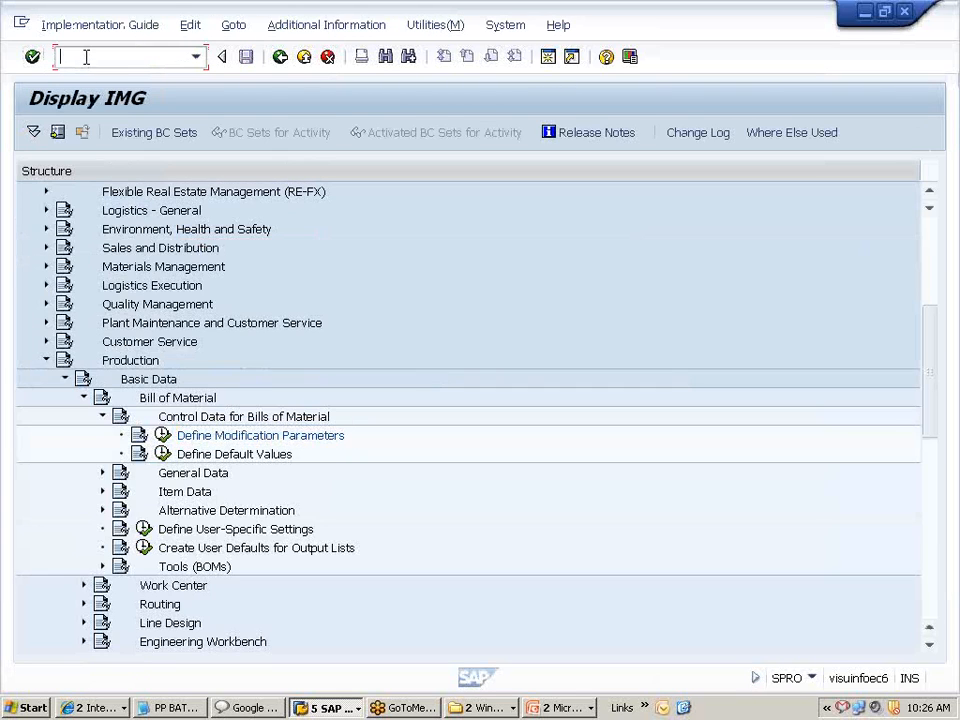
key(alt+Tab)
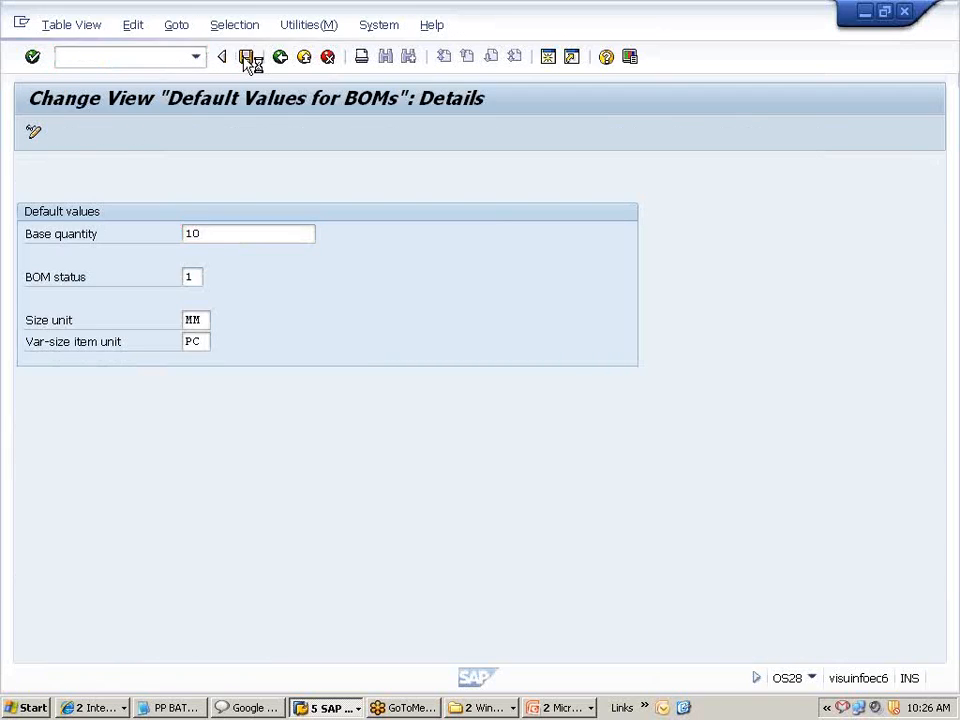
click(318, 356)
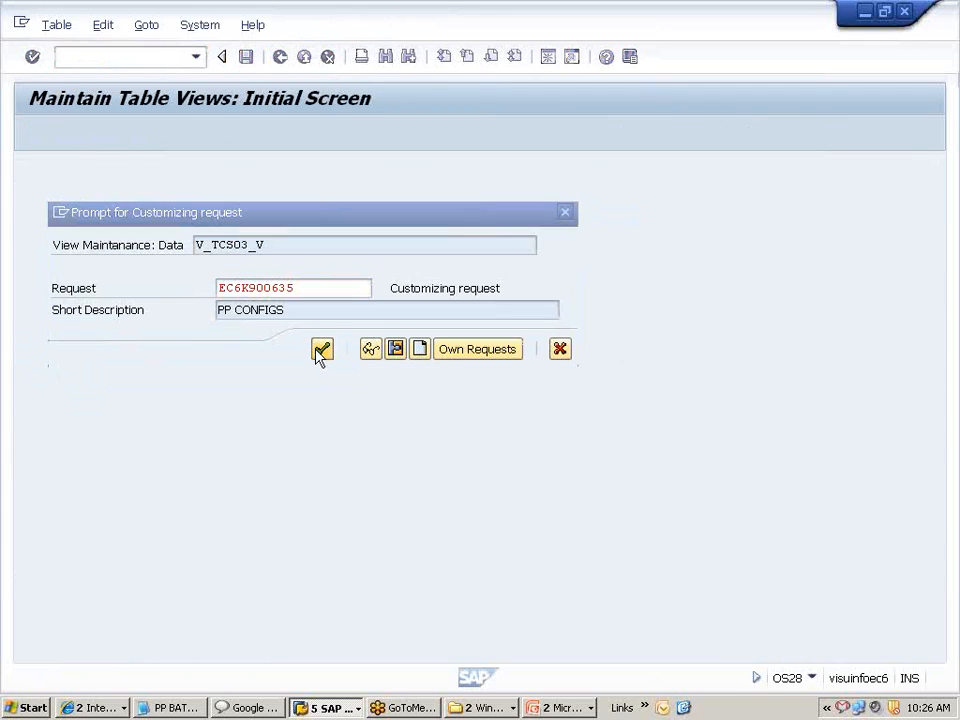
click(281, 60)
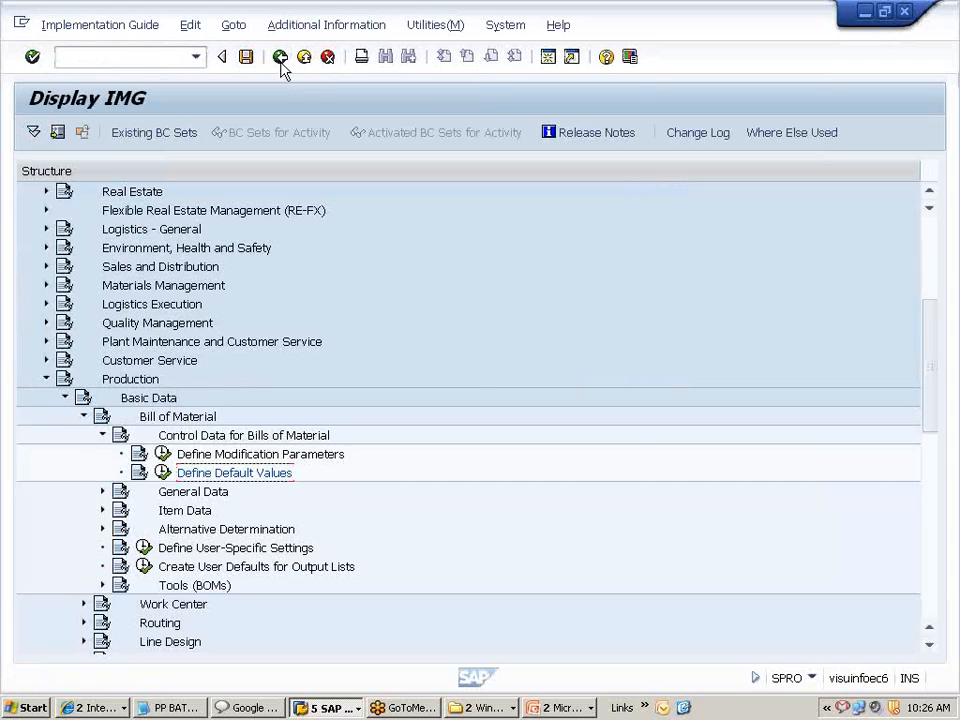
- Start the Create material BOM transaction CS01 in the other Display IMG session
key(alt+Tab)
click(106, 57)
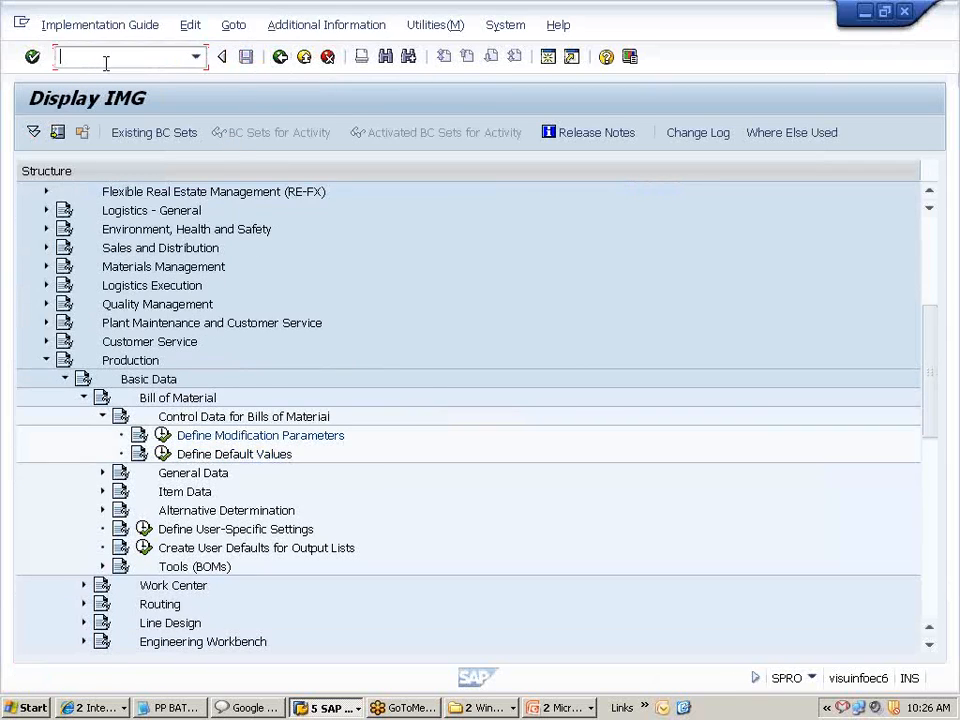
text(/N CS0)
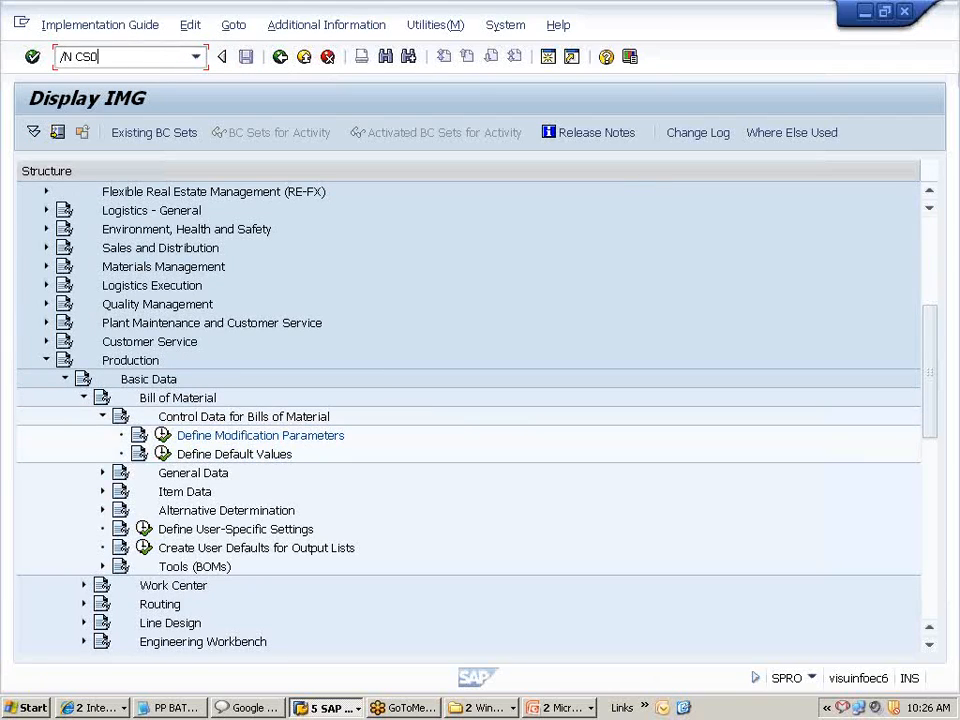
text(1)
key(Return)
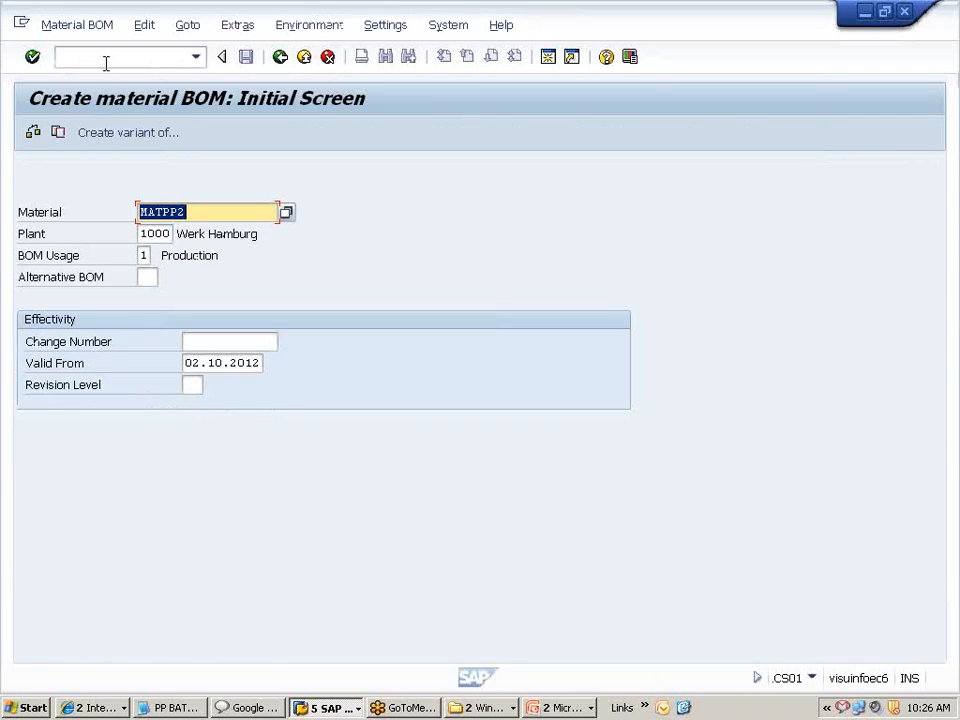
- Enter MATPP4 as the material for the new BOM, leaving the alternative BOM empty
click(204, 212)
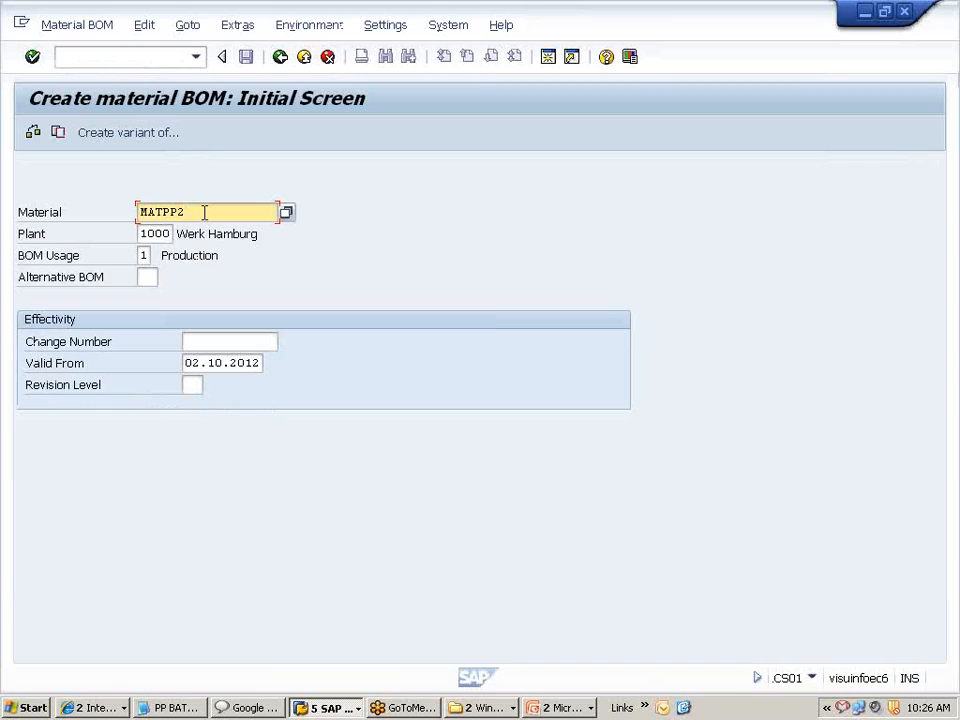
key(BackSpace)
text(4)
click(150, 278)
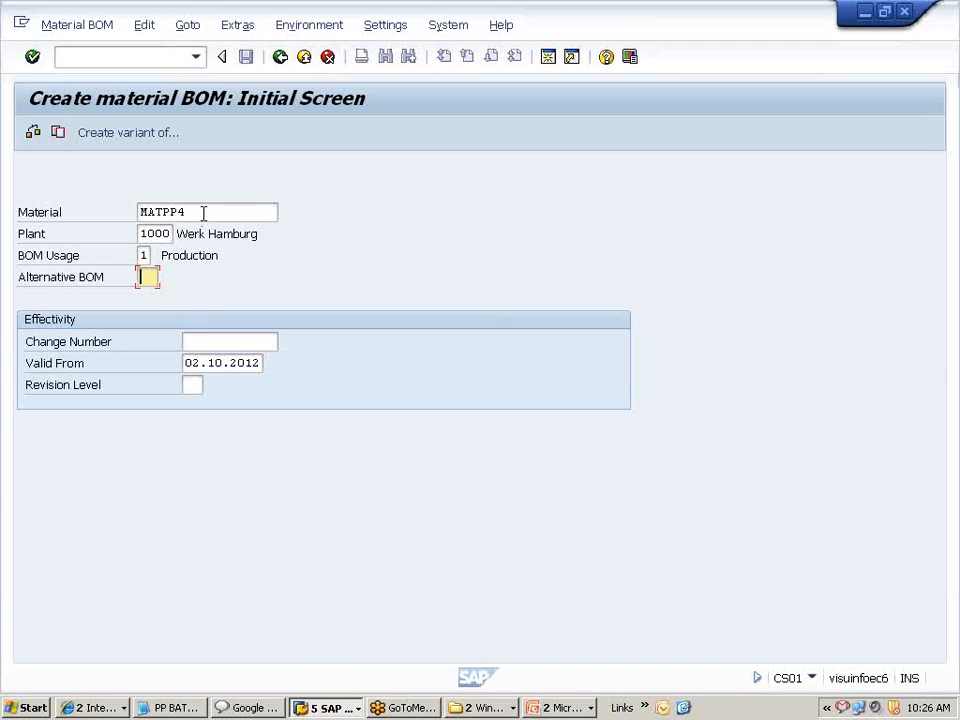
drag(203, 213, 140, 212)
click(139, 212)
click(139, 212)
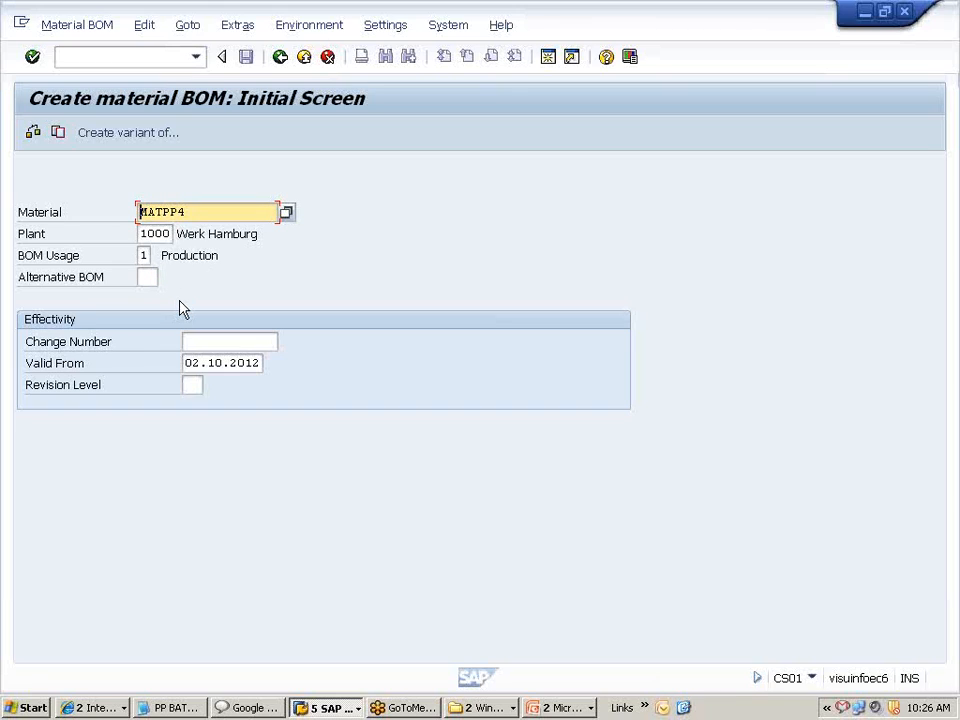
- Start the Display material BOM transaction CS03 in the Materials List session and try to display the BOM of MATPP2
click(326, 707)
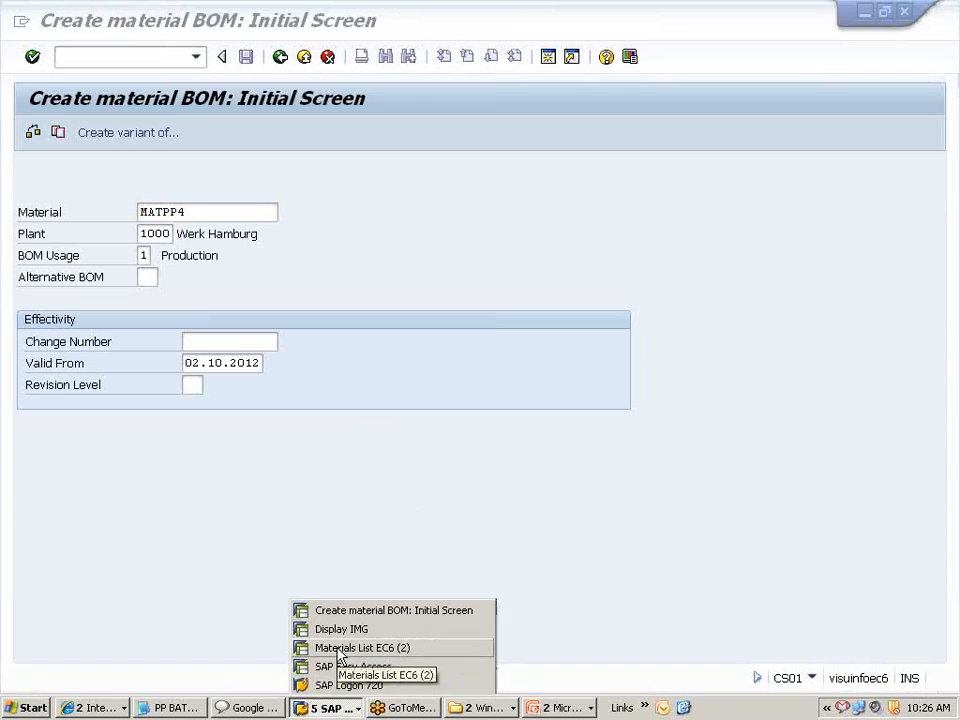
click(338, 648)
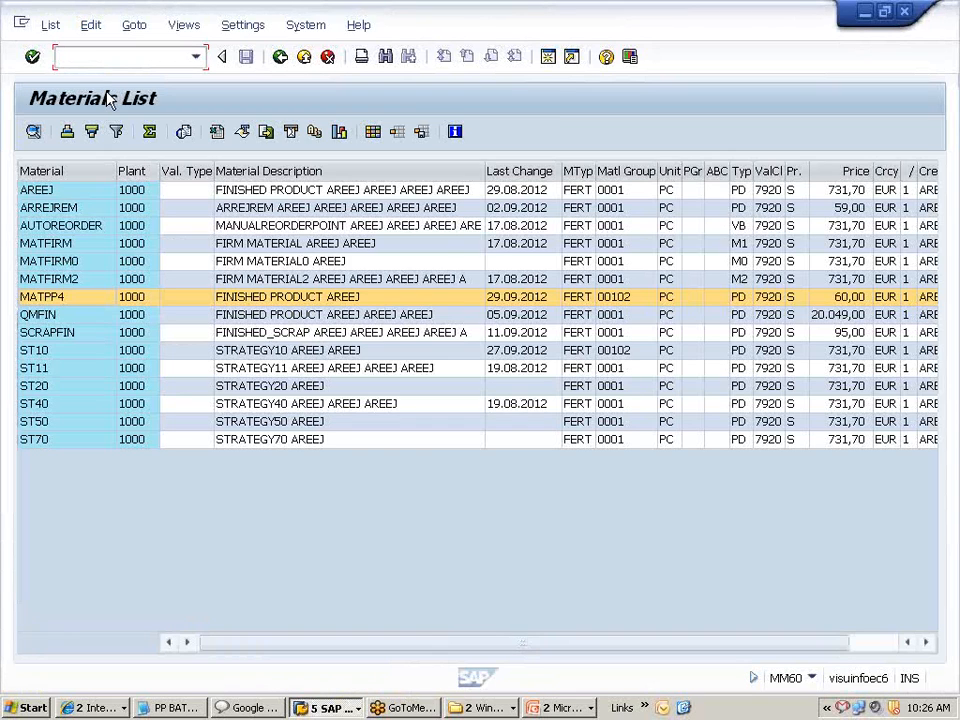
text(/N CS03)
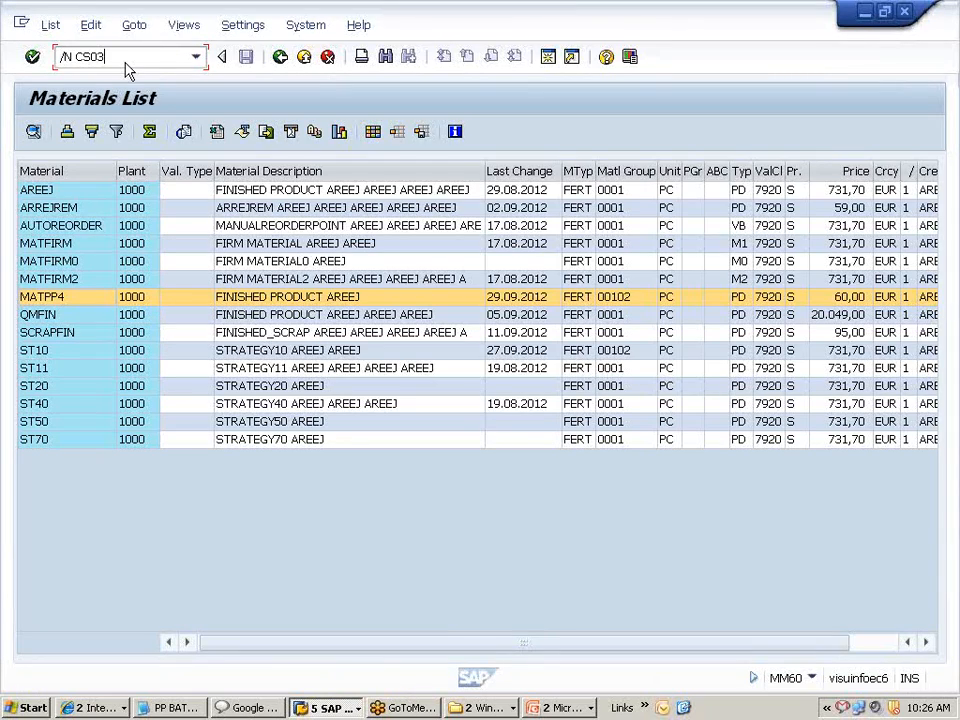
key(Return)
key(Return)
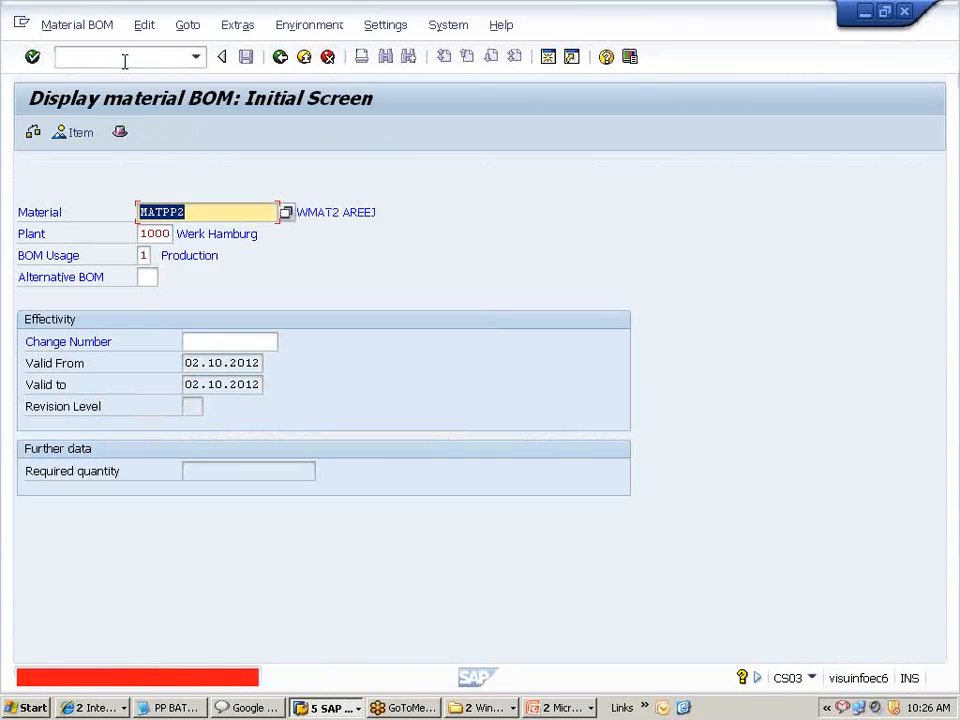
- Restart transaction CS03 and display the BOM of material MATPP4
click(124, 61)
text(/N CS03)
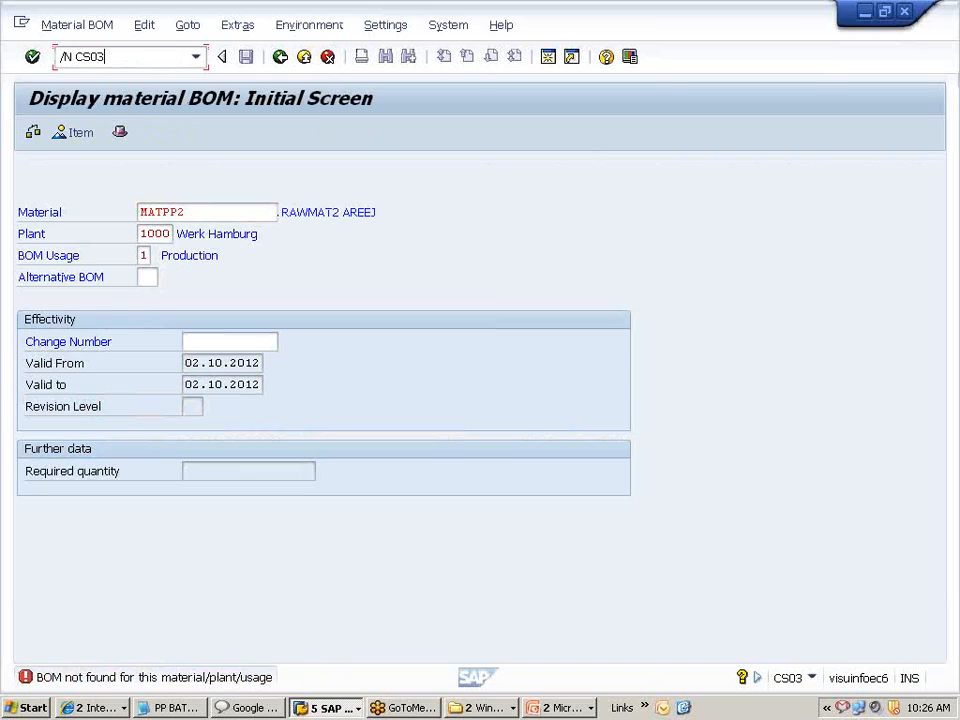
key(Return)
click(201, 210)
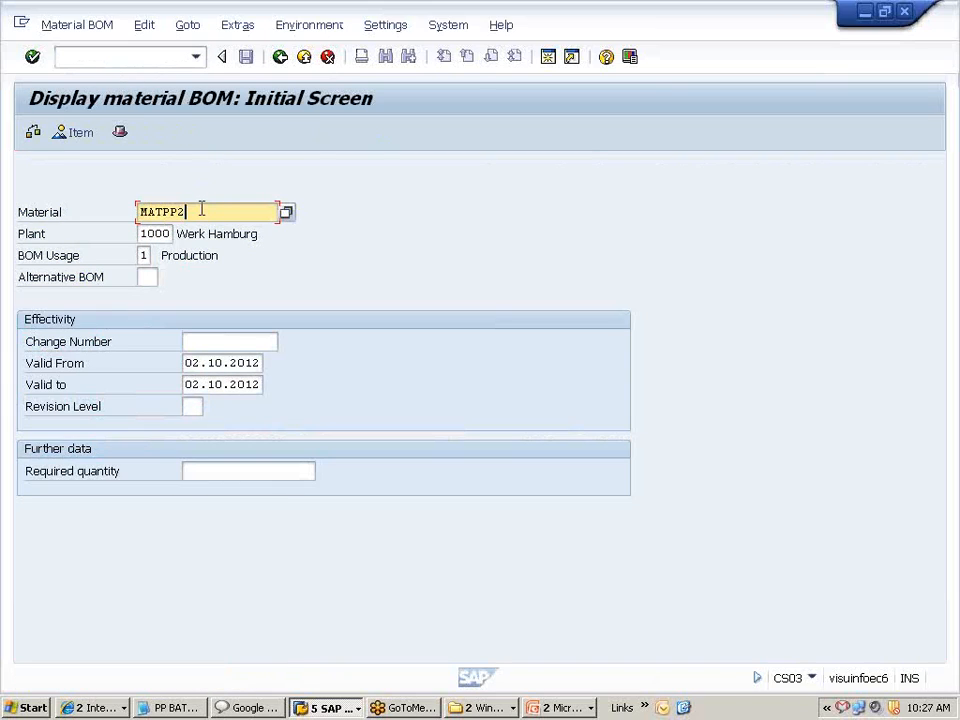
key(BackSpace)
text(4)
key(Return)
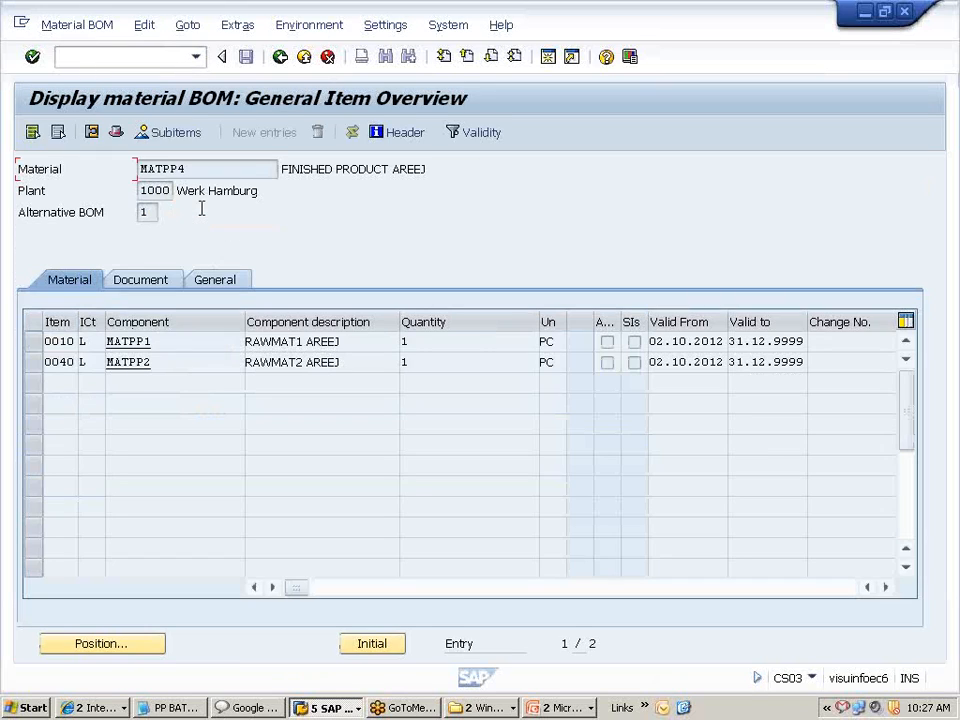
- Compare the material and alternative BOM fields between the displayed MATPP4 BOM and the Create material BOM session
click(155, 212)
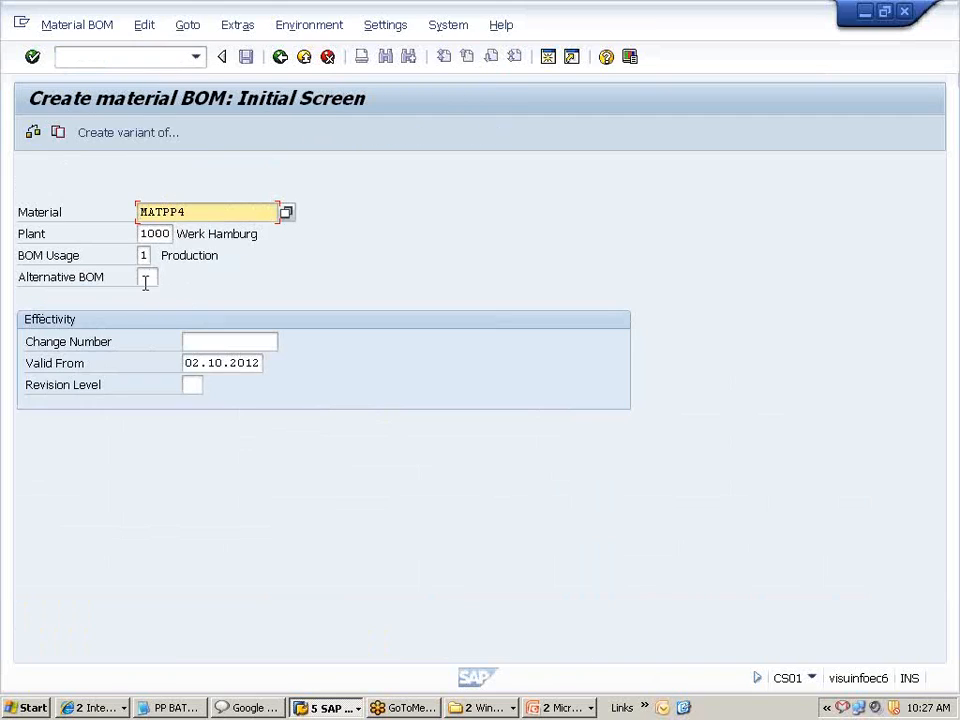
double_click(209, 212)
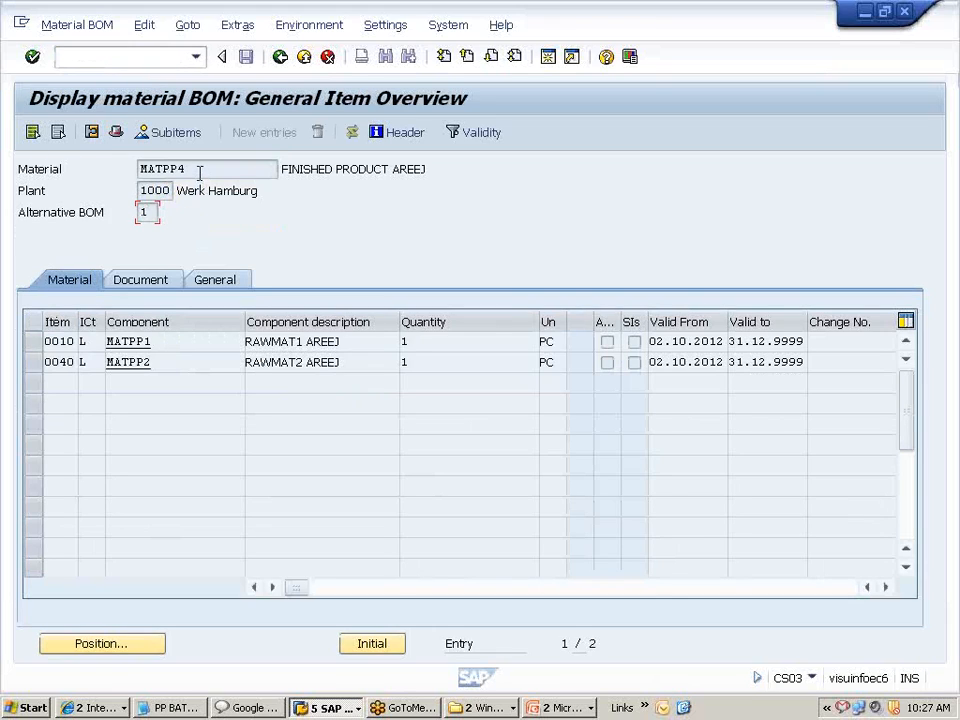
drag(200, 171, 141, 168)
key(F3)
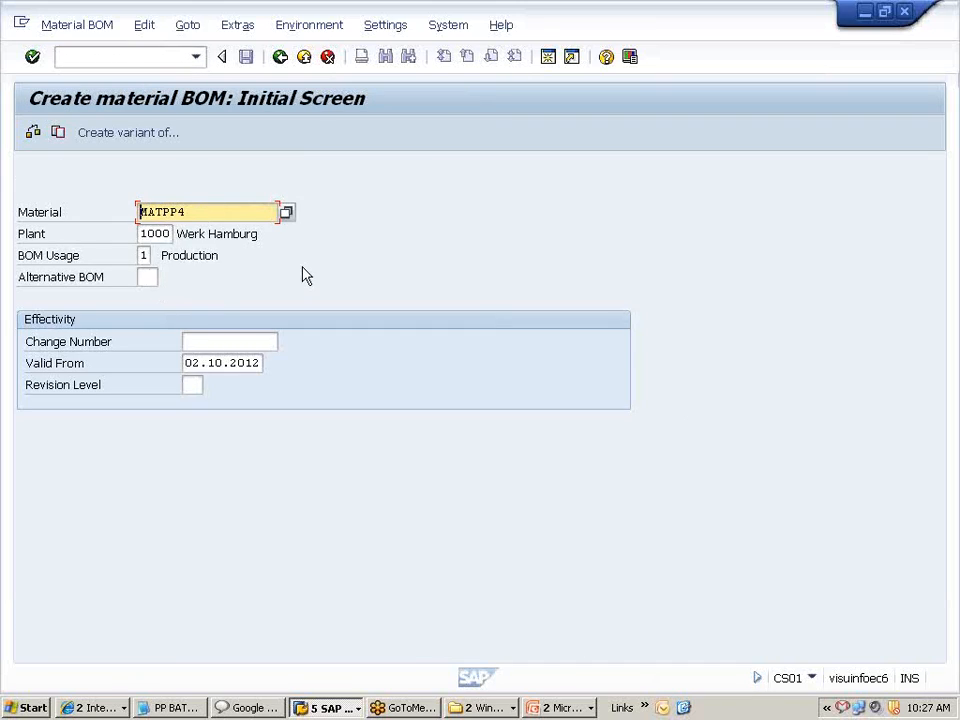
- Submit the initial data for the new MATPP4 BOM and read the detailed help of the system message
key(Return)
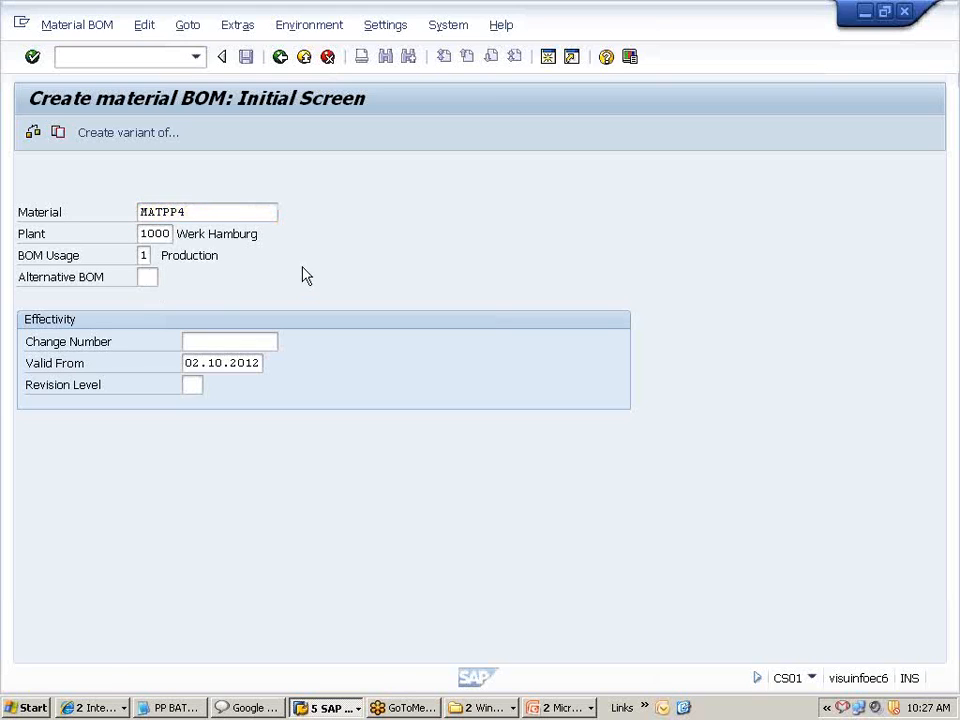
click(62, 683)
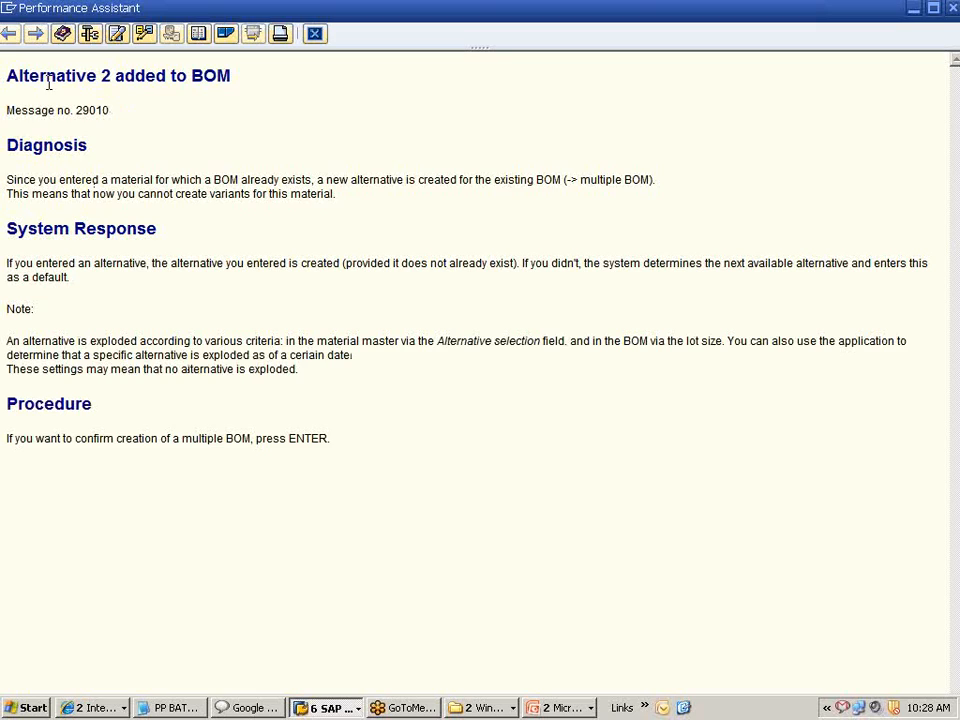
drag(8, 76, 246, 86)
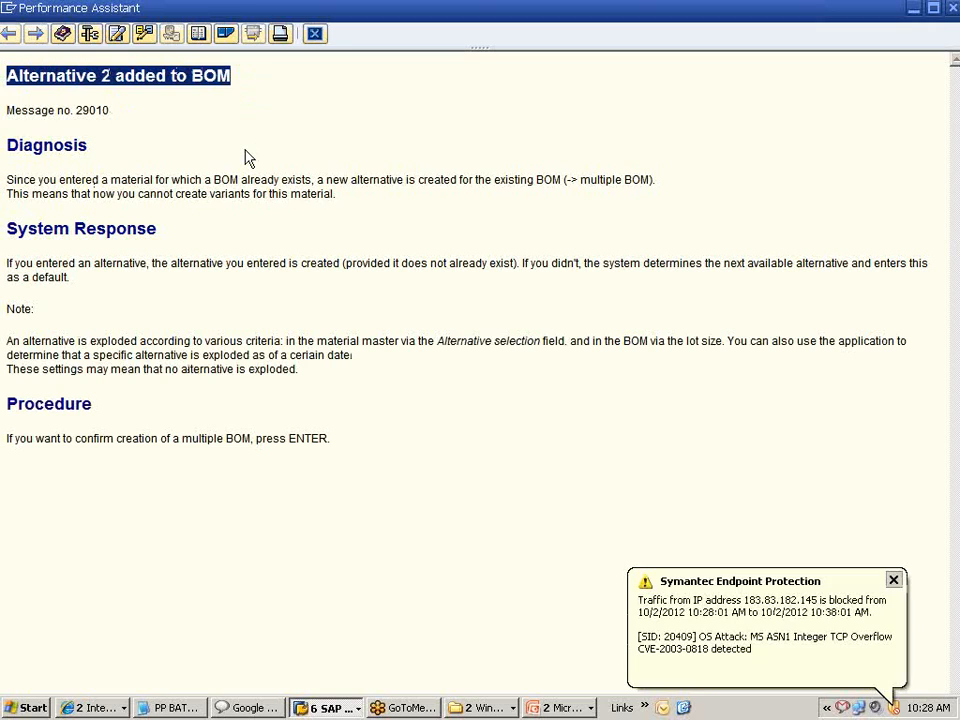
key(Escape)
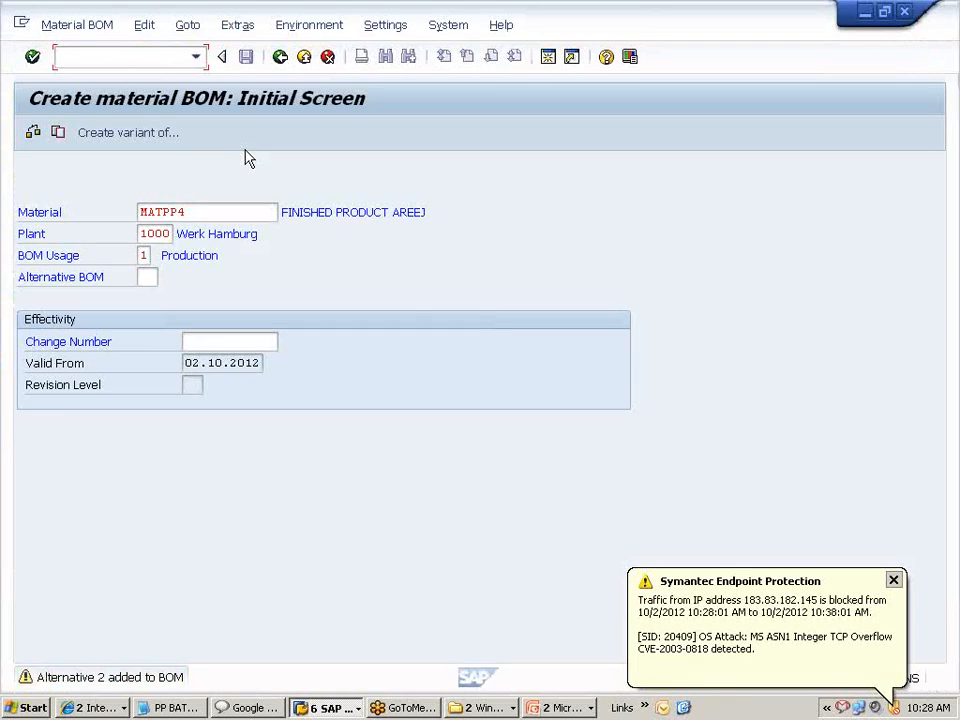
- Compare the message help with the alternative number of the existing MATPP4 BOM, and close the help window
key(alt+Tab)
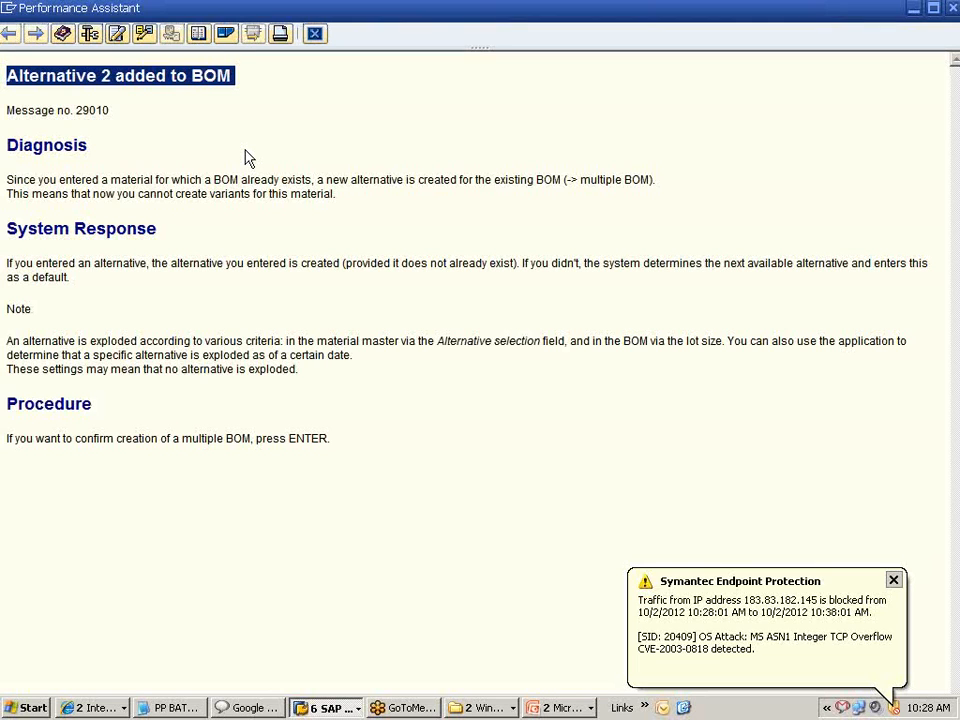
key(alt+Tab)
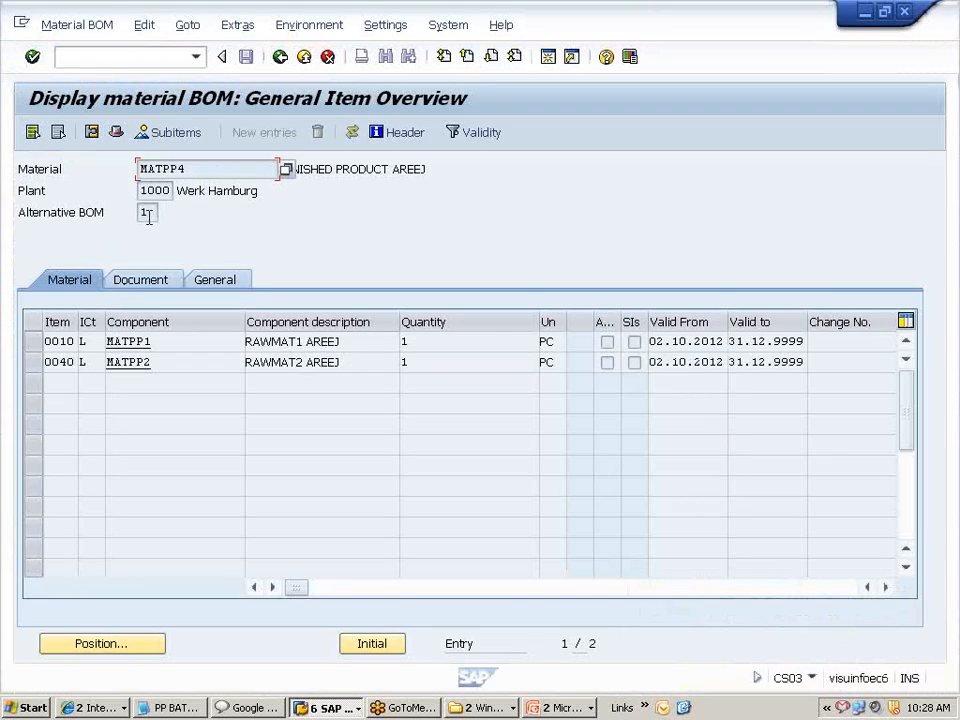
drag(152, 212, 132, 212)
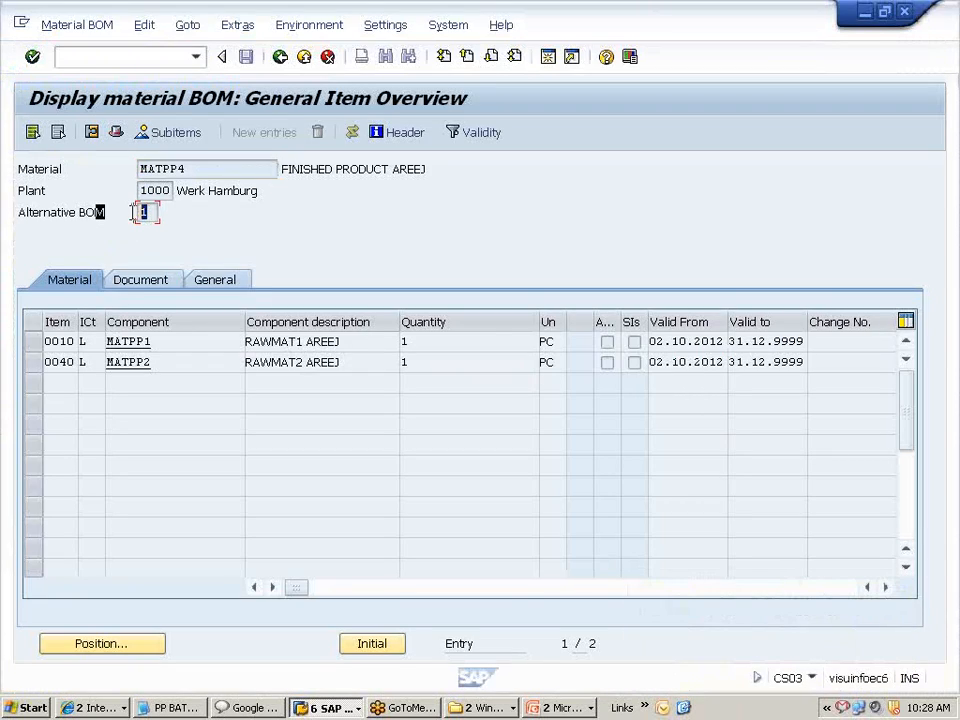
key(alt+Tab)
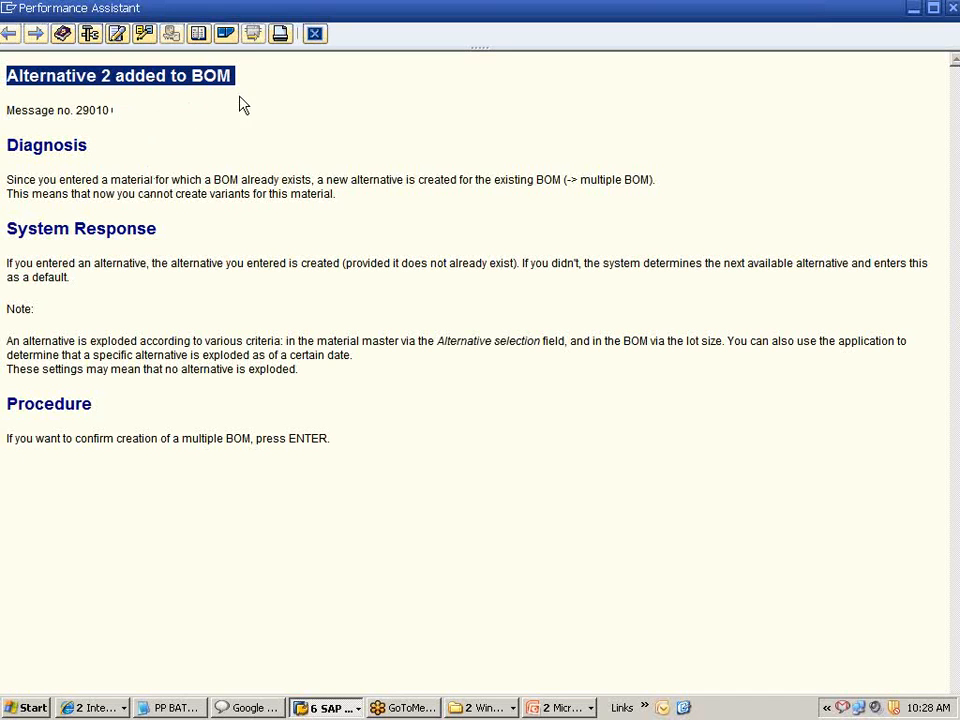
click(315, 34)
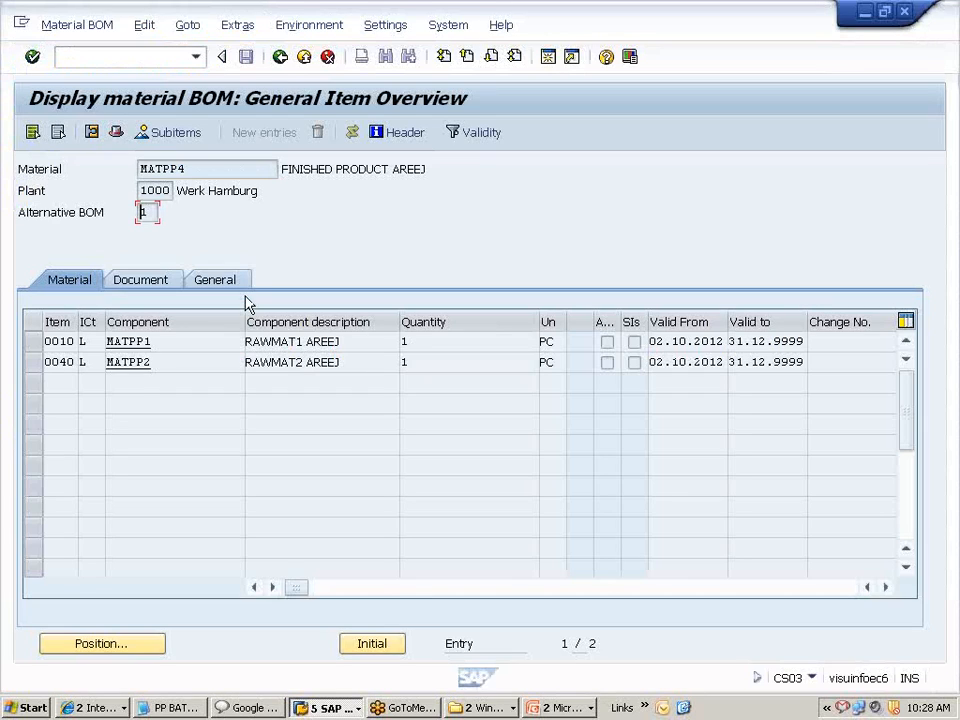
- Confirm creating the multiple BOM for MATPP4 in the Create material BOM session and check its alternative BOM number
key(alt+Tab)
key(alt+Tab)
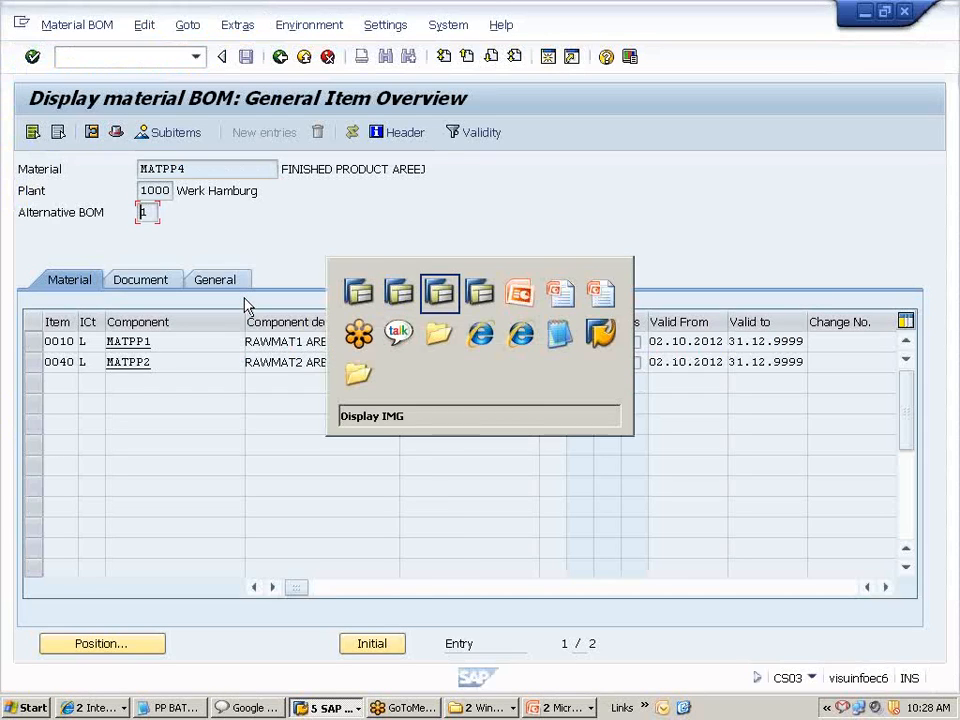
key(alt+Tab)
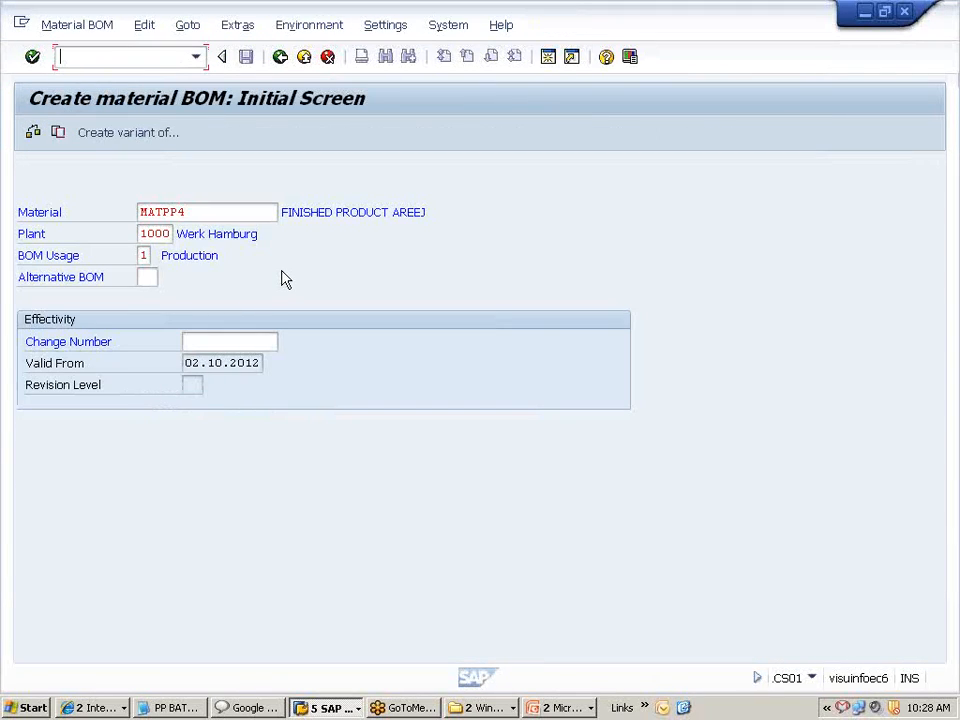
key(Return)
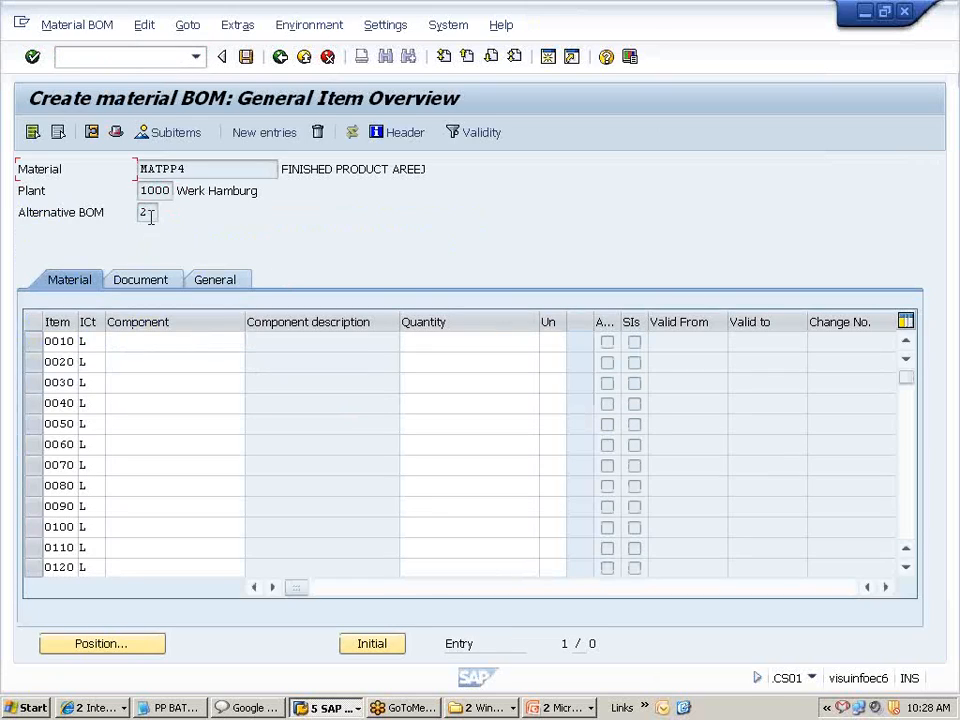
double_click(146, 213)
click(154, 213)
drag(154, 213, 139, 213)
click(139, 214)
- Open the header overview of the new MATPP4 BOM and check its base quantity
click(118, 132)
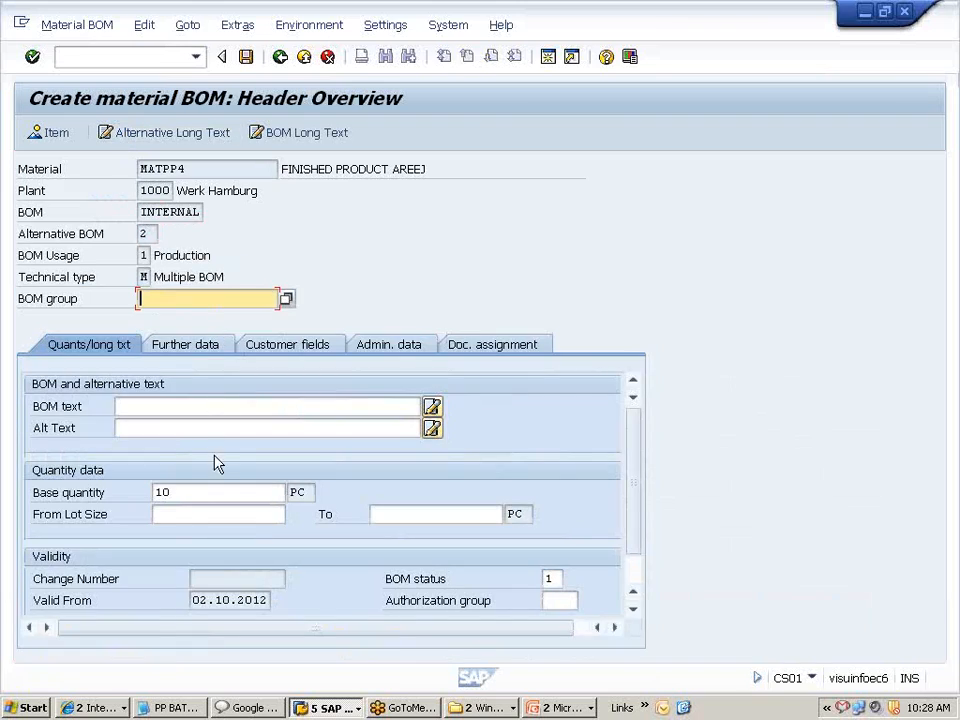
drag(178, 493, 140, 492)
click(201, 491)
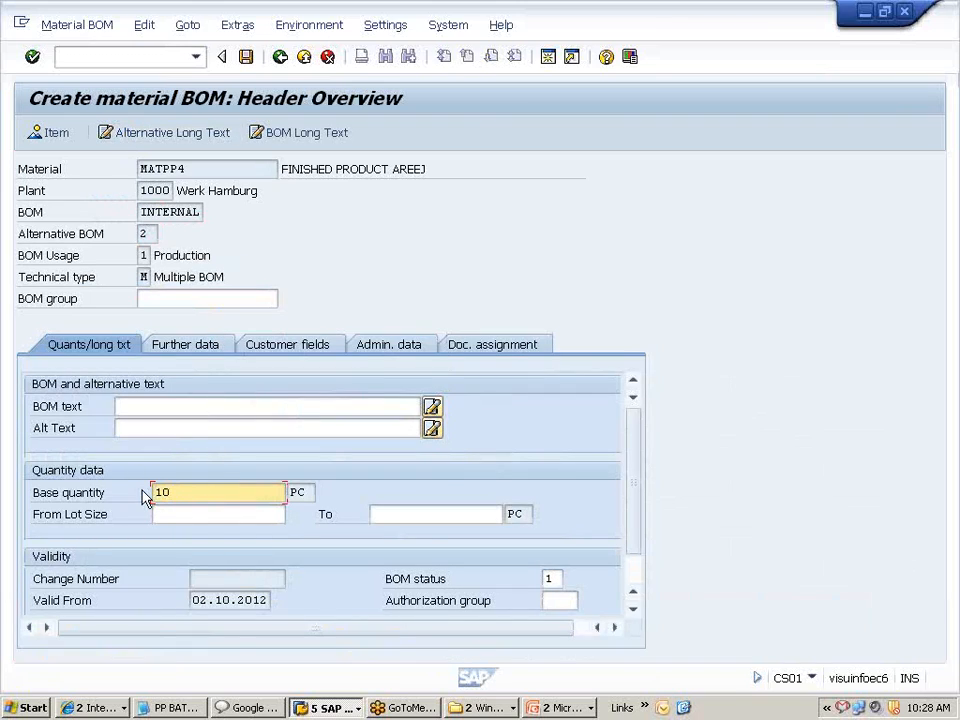
- Go back to the Display IMG session and close the IMG and material BOM sessions without saving, leaving only SAP Easy Access
key(alt+Tab)
key(alt+Tab)
key(alt+Tab)
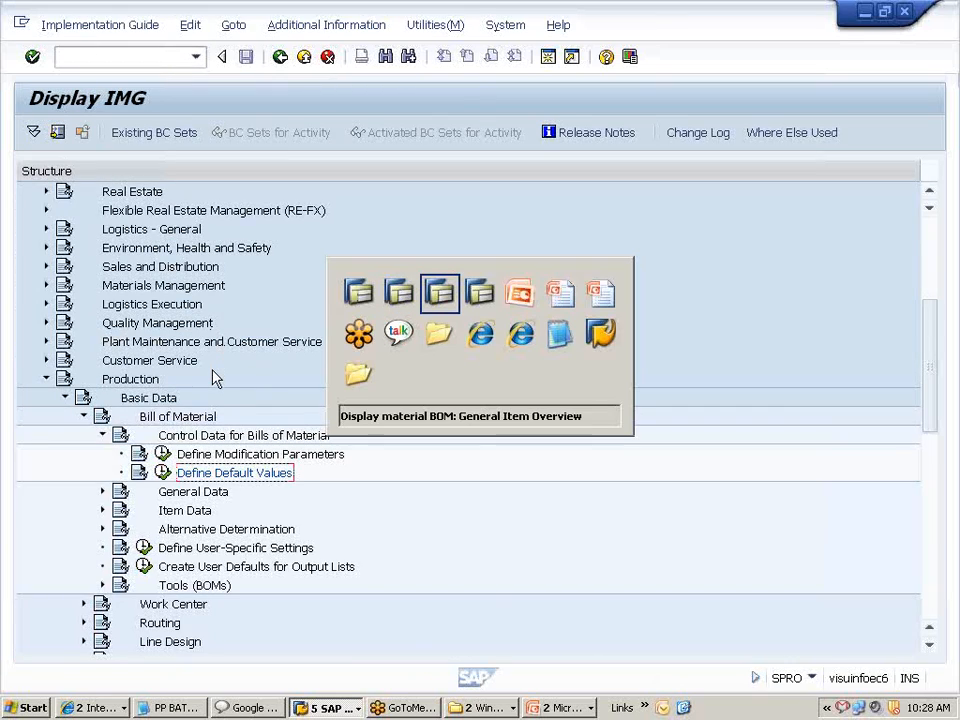
key(alt+Tab)
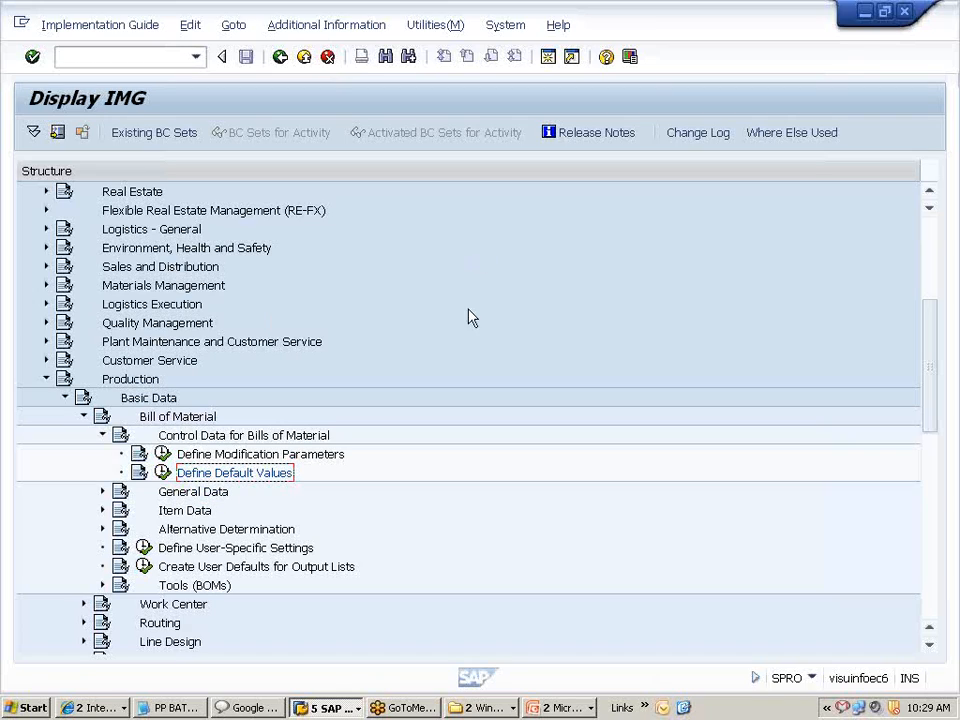
click(904, 11)
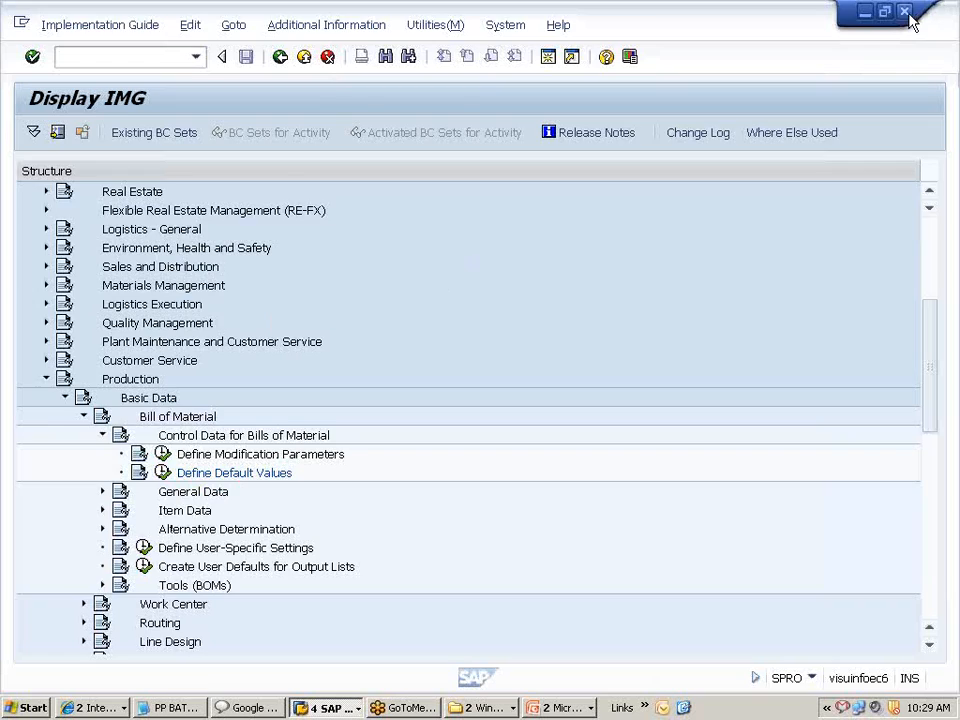
click(905, 13)
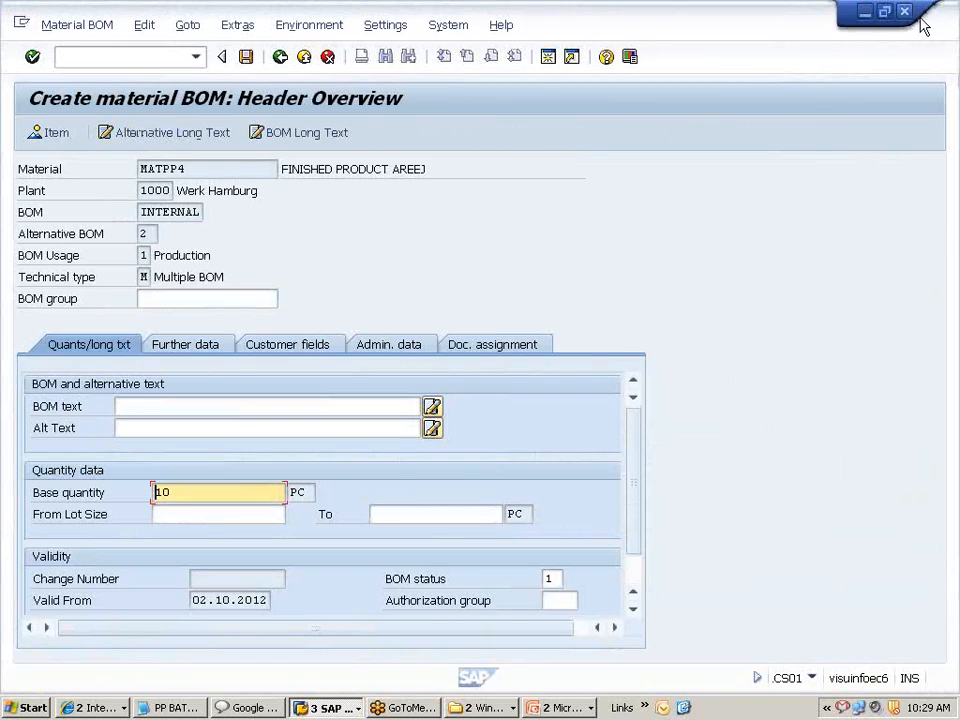
click(905, 13)
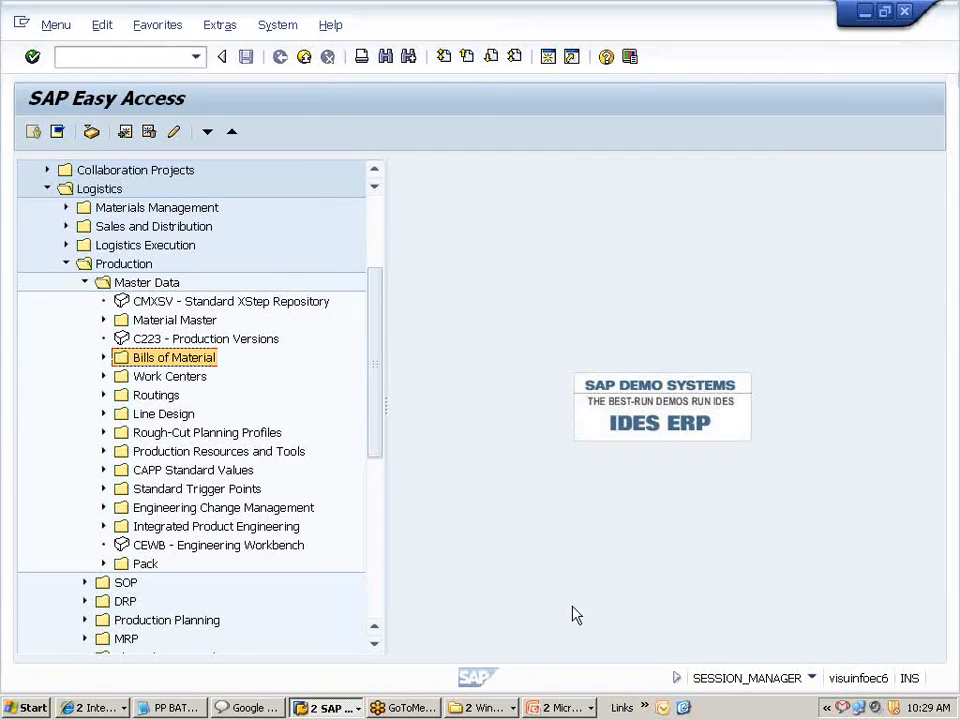
- Close the remaining SAP Easy Access session and confirm logging off from the system
click(323, 708)
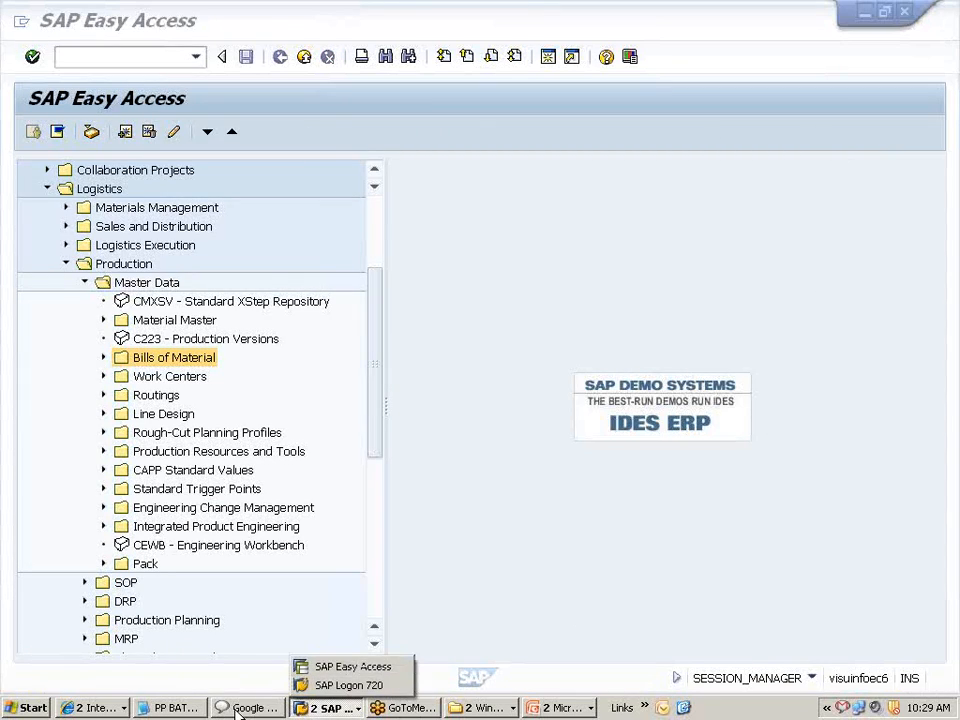
click(378, 713)
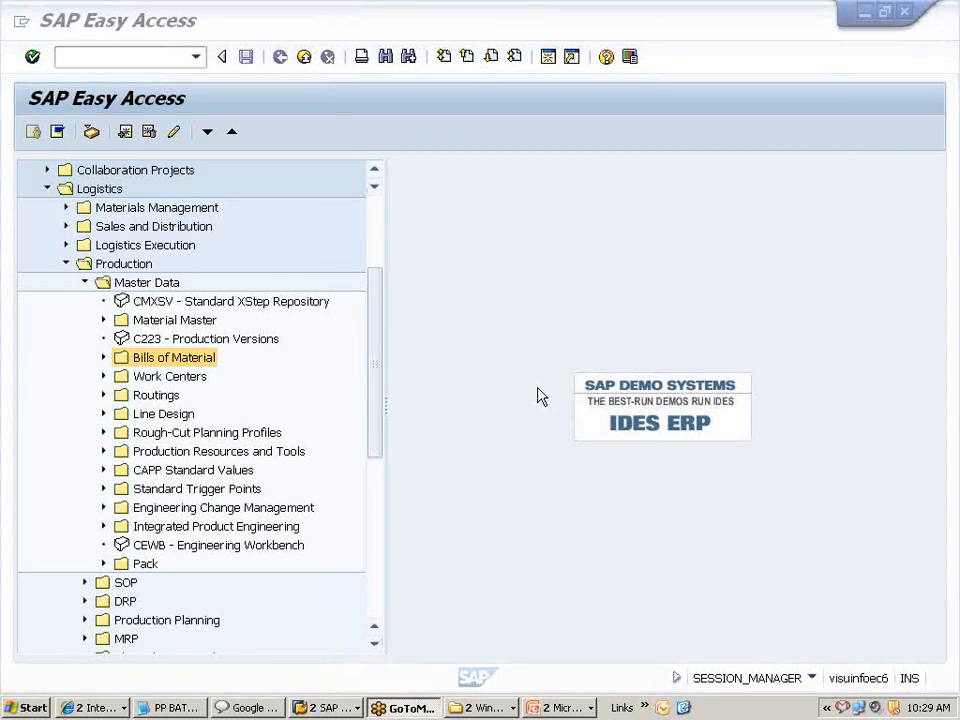
click(904, 11)
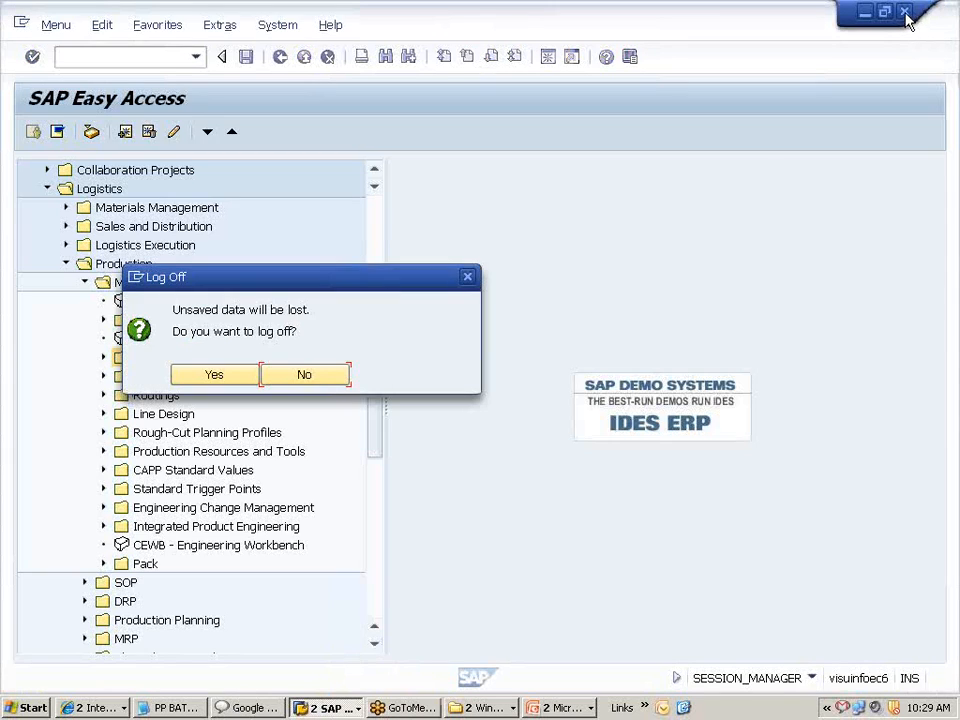
click(250, 382)
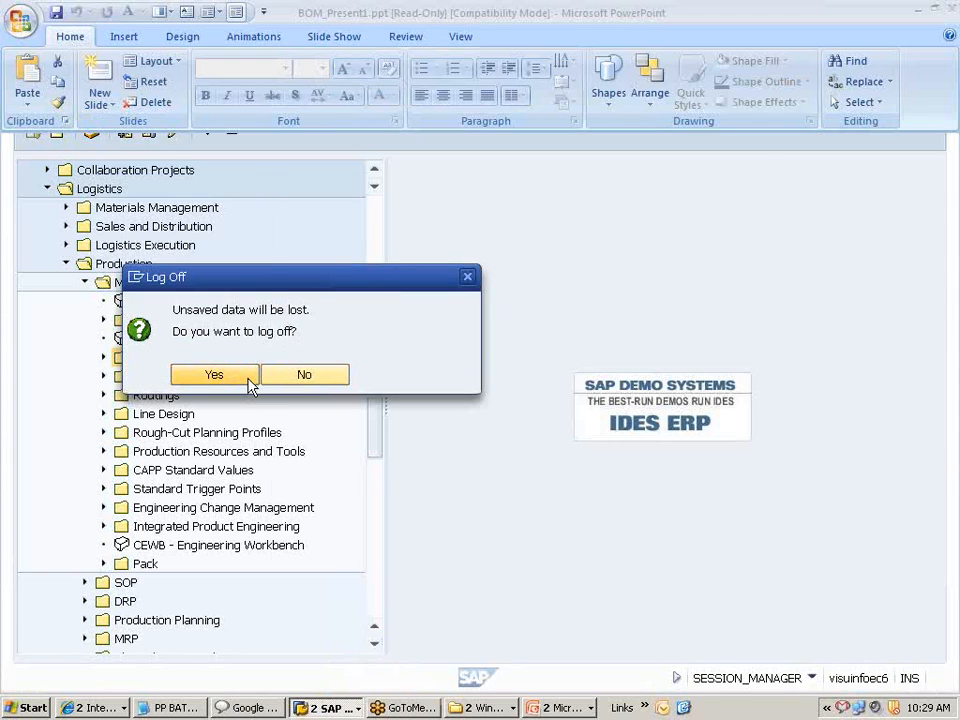